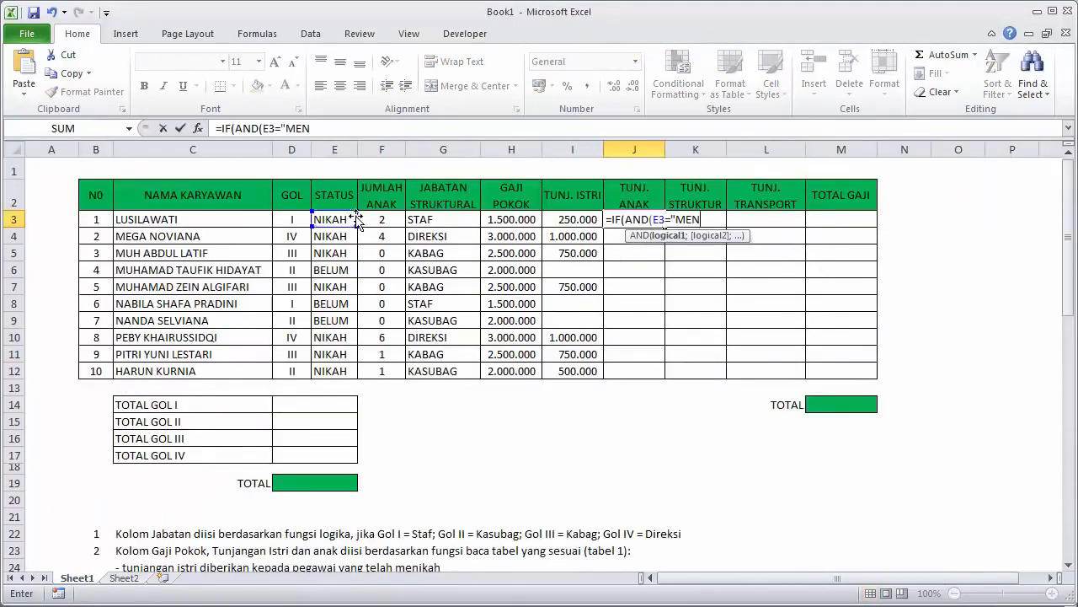
Complete J3's nested IF formula multiplying F3 by the GOL lookup's column 3 for "MENIKAH" with F3<=3 or F3>3, otherwise 0, and fill it down.
{"action": "type", "text": "IKAH\";F3<=3);"}
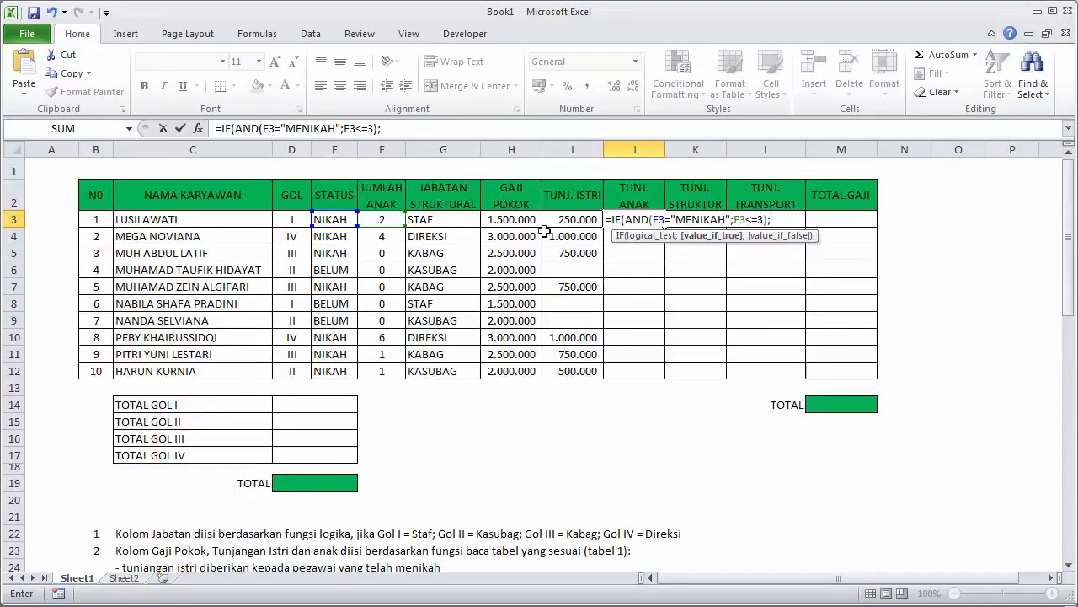
{"action": "type", "text": "F3*VLOOKUP(D3;GOL;3;FALSE);IF("}
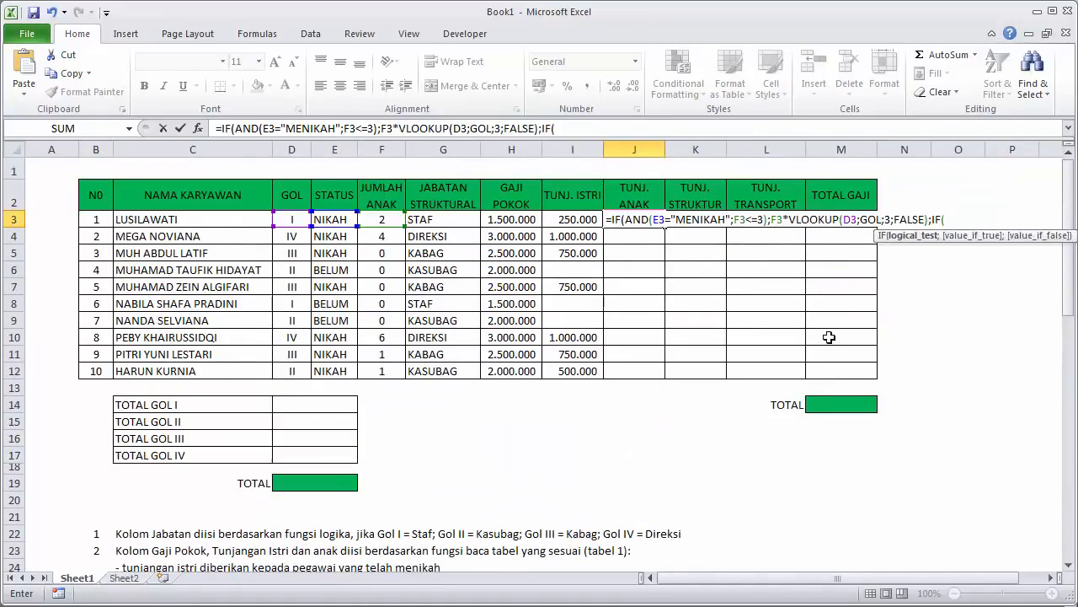
{"action": "type", "text": "AND(E3=\"MENIKAH\";F3>3);Sheet1!F3*"}
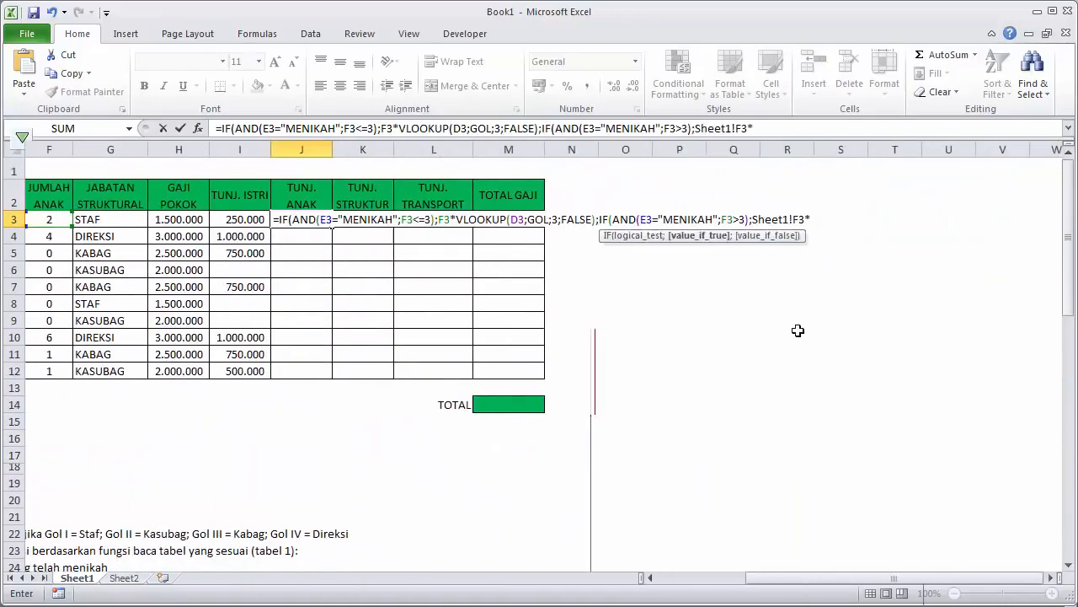
{"action": "type", "text": "VLOOKUP(Sheet1!D3;GOL;3;FALSE);"}
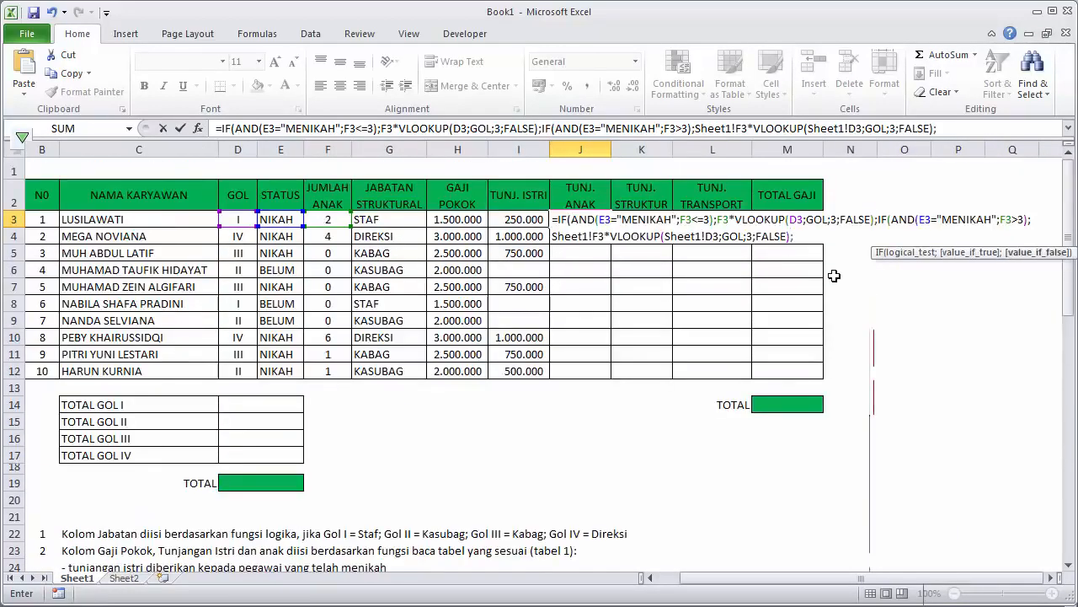
{"action": "type", "text": "0))"}
{"action": "key", "text": "Return"}
{"action": "double_click", "coordinate": [610, 227]}
{"action": "left_click", "coordinate": [328, 219]}
Fill the Tunj. Struktur column K3:K12 with the formula =HLOOKUP(G3;JABATAN;2;FALSE), formatted in comma style.
{"action": "left_click", "coordinate": [641, 219]}
{"action": "scroll", "coordinate": [270, 508], "scroll_direction": "down", "scroll_amount": 2}
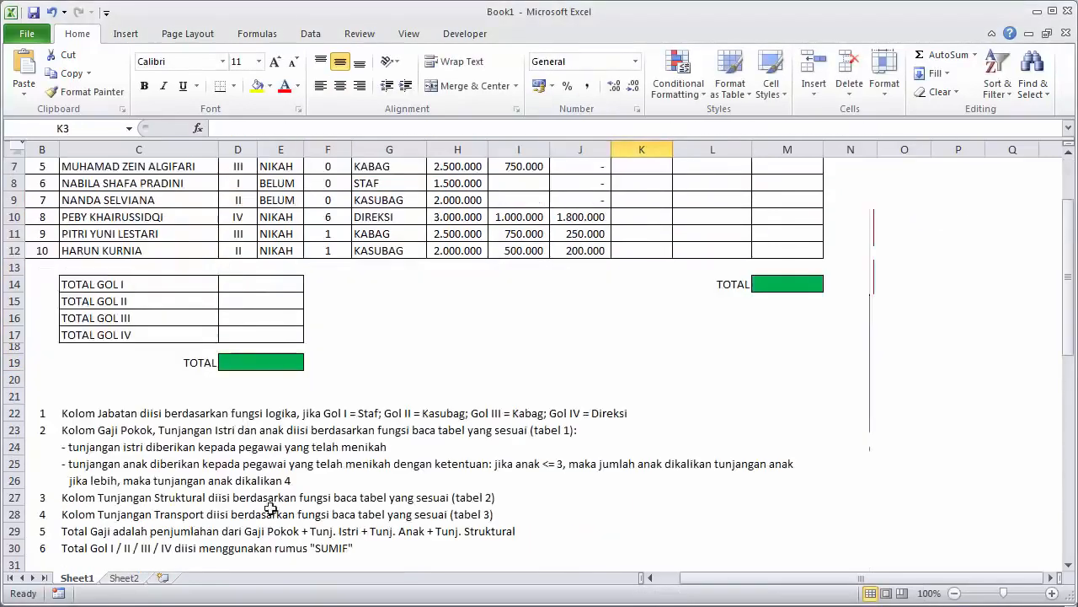
{"action": "scroll", "coordinate": [270, 508], "scroll_direction": "up", "scroll_amount": 2}
{"action": "type", "text": "=HLOOKUP(G3;JABATAN;2;FALSE)"}
{"action": "key", "text": "Return"}
{"action": "left_click", "coordinate": [641, 219]}
{"action": "left_click", "coordinate": [587, 86]}
{"action": "double_click", "coordinate": [672, 227]}
{"action": "left_click", "coordinate": [641, 236]}
{"action": "left_click", "coordinate": [653, 304]}
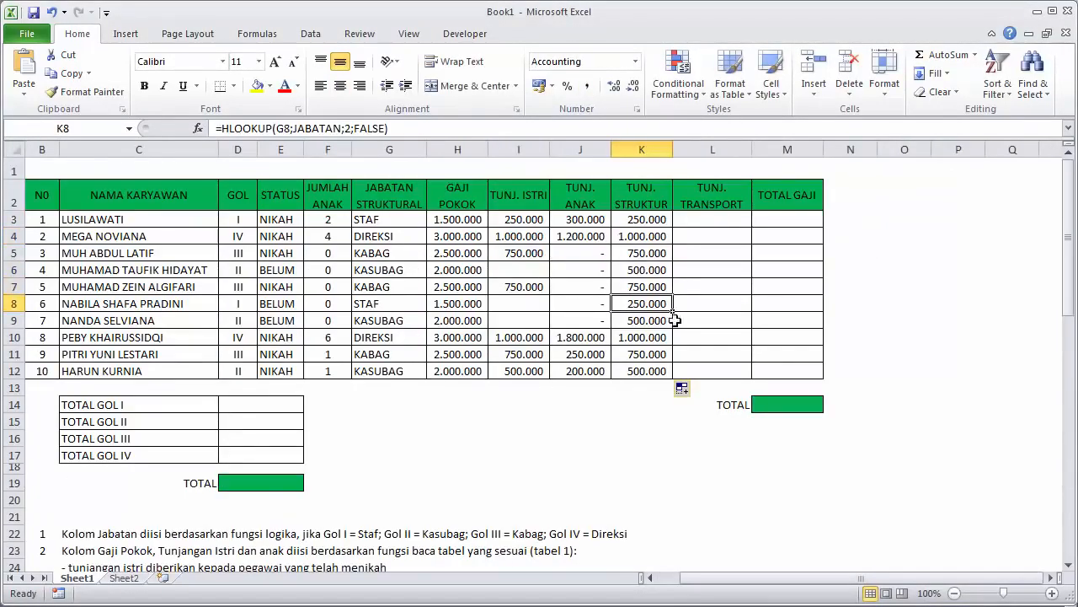
Begin an HLOOKUP formula in L3 of the Tunj. Transport column with G3 as the lookup value.
{"action": "left_click", "coordinate": [712, 219]}
{"action": "type", "text": "=HLOOKUP("}
{"action": "type", "text": "G3;ta"}
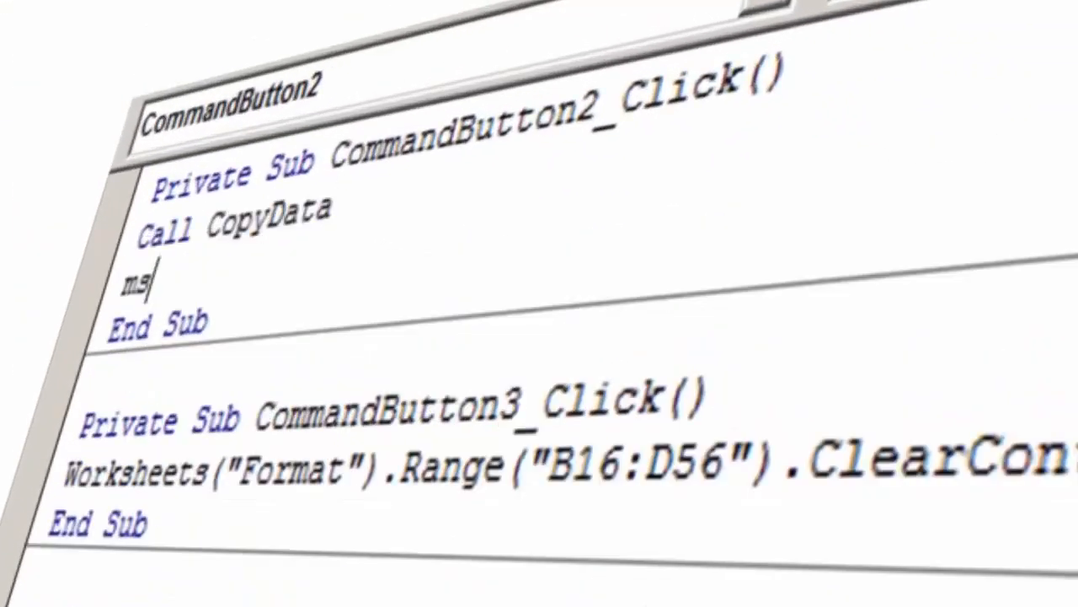
Complete a message box line with the text "Kelas Telah Dibut" after Call CopyData in the CommandButton2_Click procedure.
{"action": "type", "text": "gbox \""}
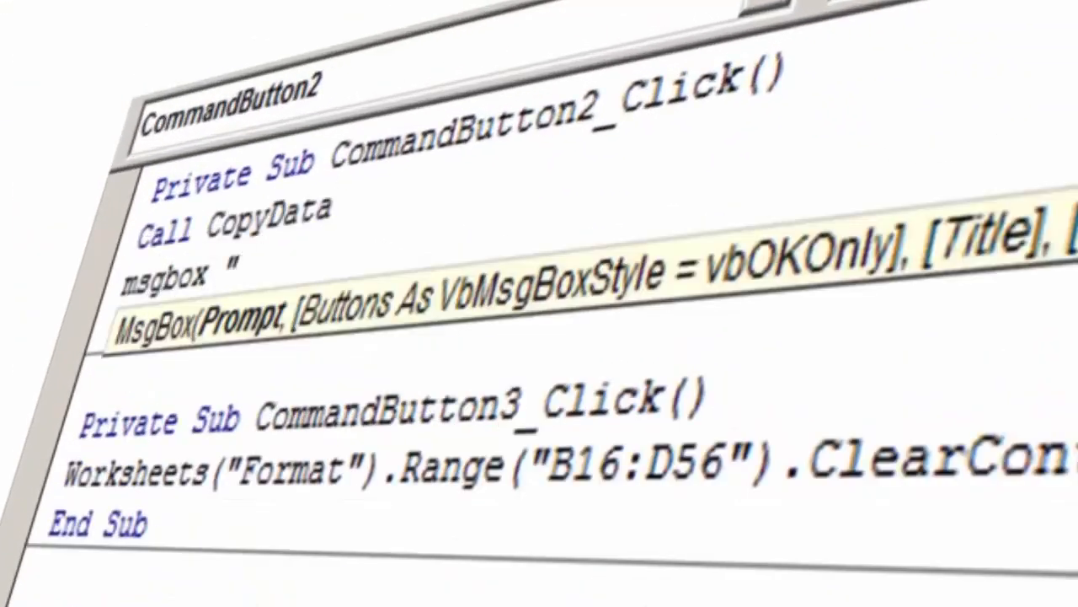
{"action": "type", "text": "Kelas Telah Dibut\""}
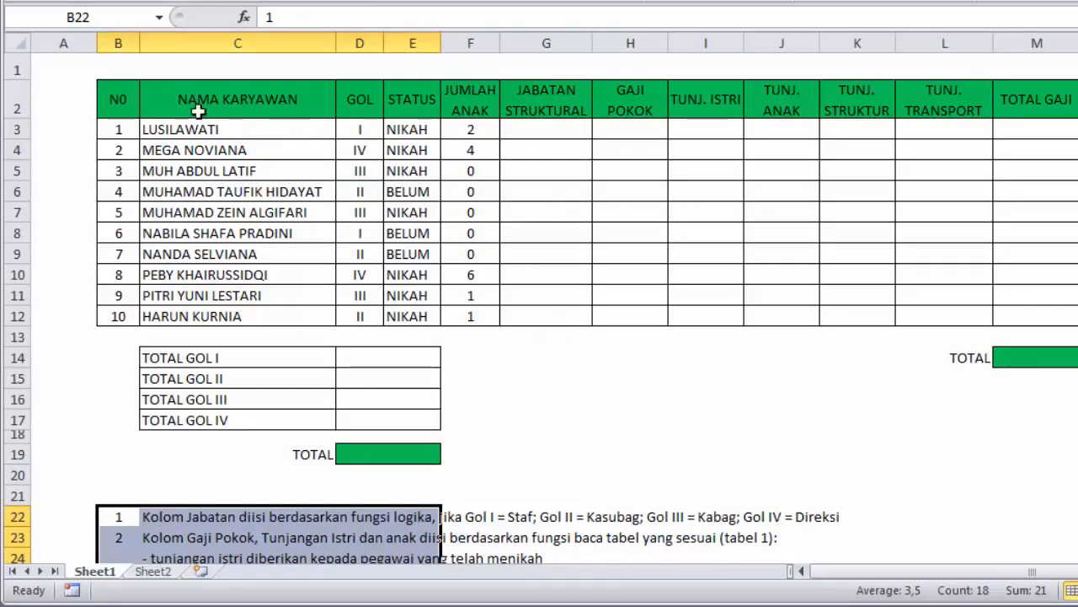
Look over the salary table in B2:M14 on Sheet1 and its empty cells in G3:M12.
{"action": "left_click_drag", "start_coordinate": [121, 101], "coordinate": [1015, 357]}
{"action": "left_click", "coordinate": [1043, 233]}
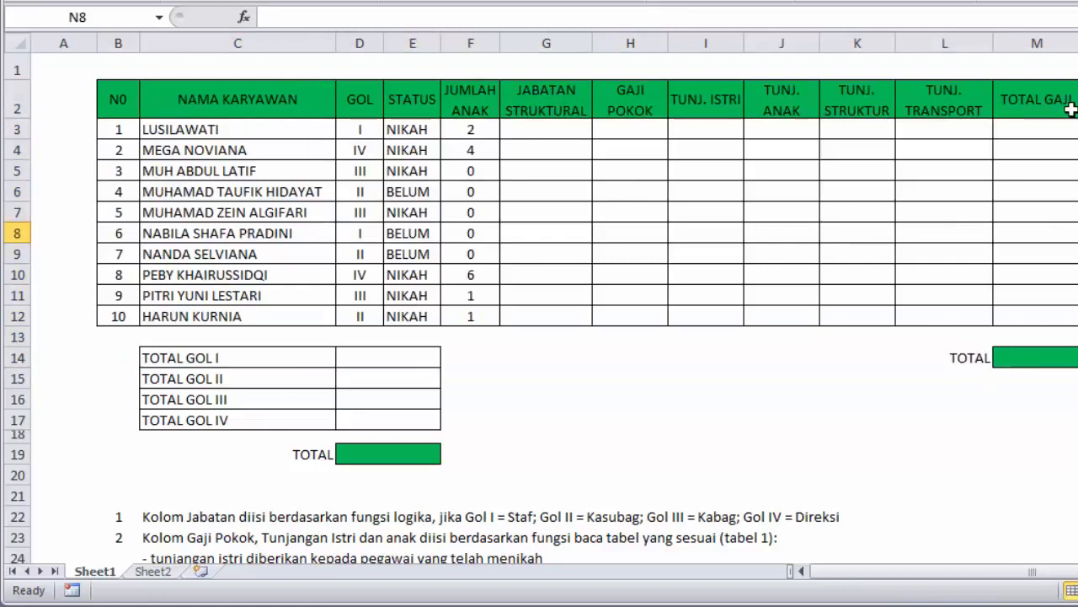
{"action": "left_click", "coordinate": [1070, 110]}
{"action": "left_click_drag", "start_coordinate": [516, 128], "coordinate": [1006, 319]}
{"action": "left_click", "coordinate": [1048, 267]}
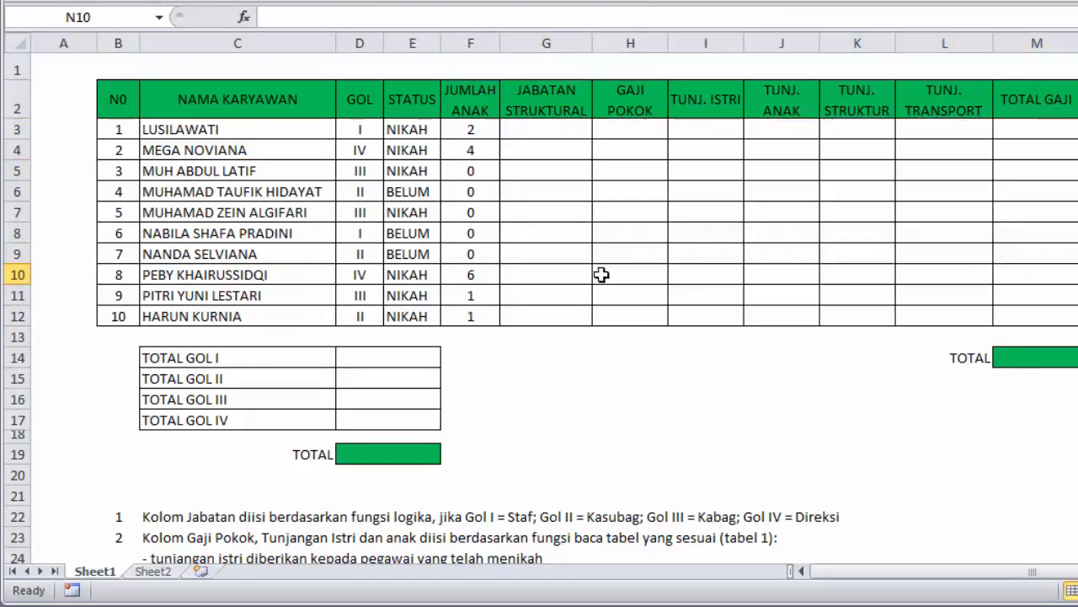
Examine Tabel 1, Tabel 2 and Tabel 3 on Sheet2, including the Tabel 1 column headings and the Tabel 3 transport row.
{"action": "left_click", "coordinate": [152, 571]}
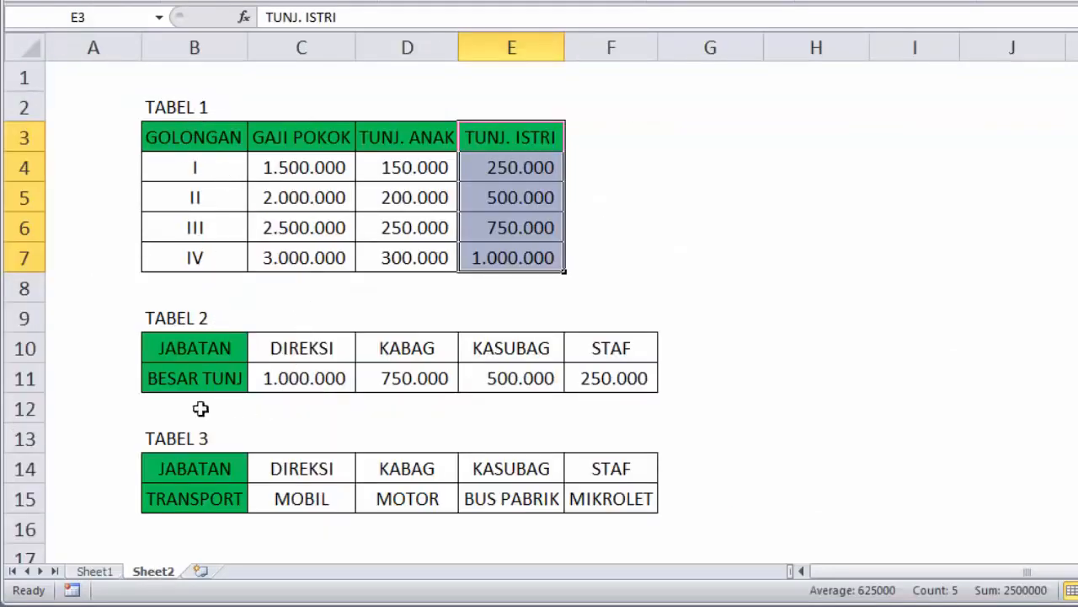
{"action": "left_click", "coordinate": [654, 235]}
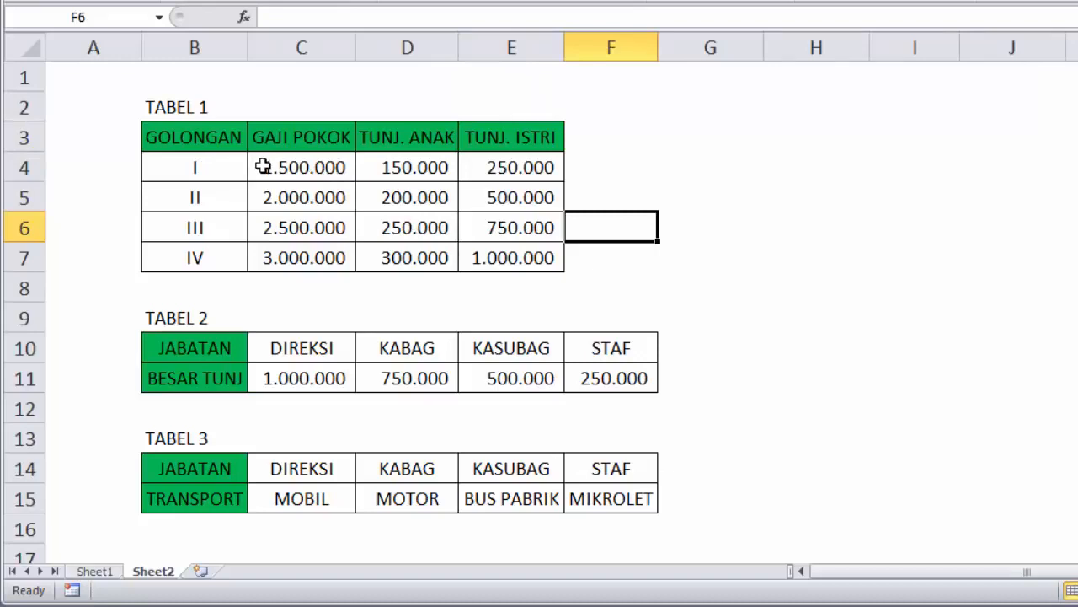
{"action": "left_click", "coordinate": [213, 129]}
{"action": "left_click", "coordinate": [301, 129]}
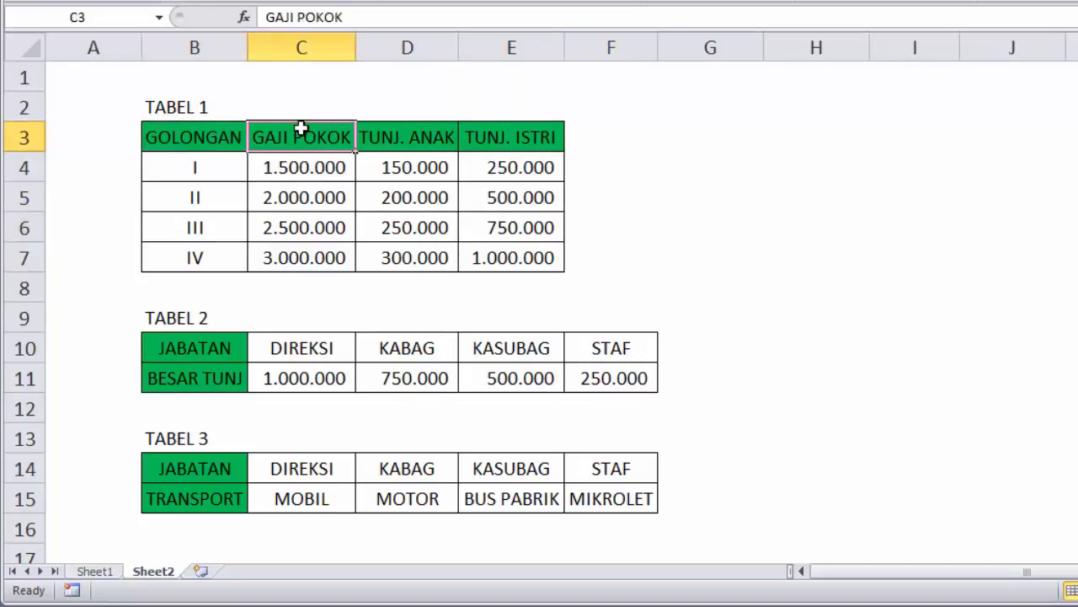
{"action": "left_click", "coordinate": [426, 145]}
{"action": "left_click", "coordinate": [529, 135]}
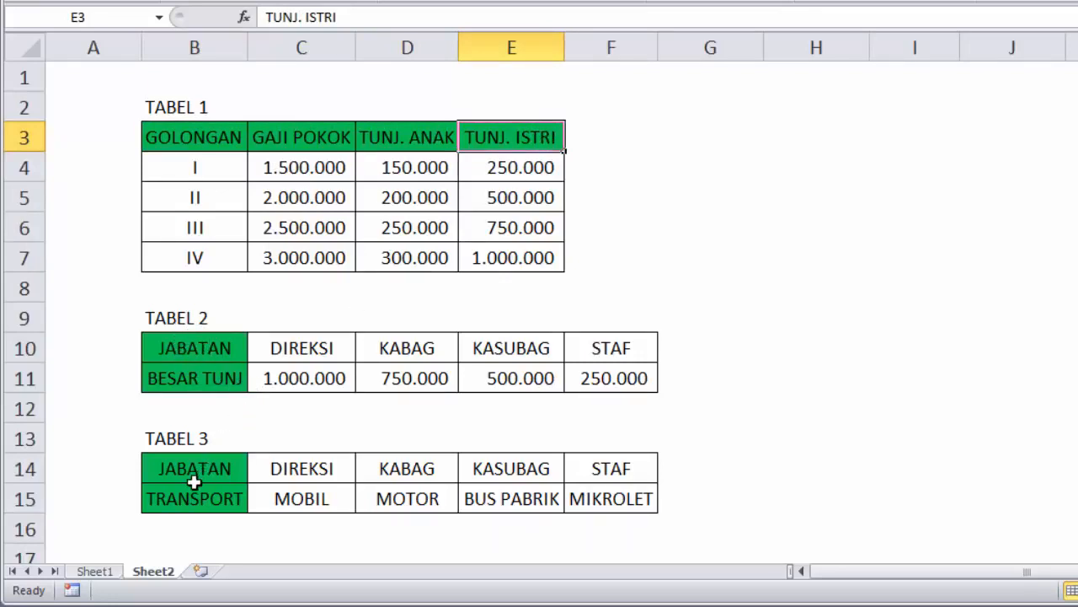
{"action": "left_click", "coordinate": [225, 502]}
{"action": "left_click", "coordinate": [289, 506]}
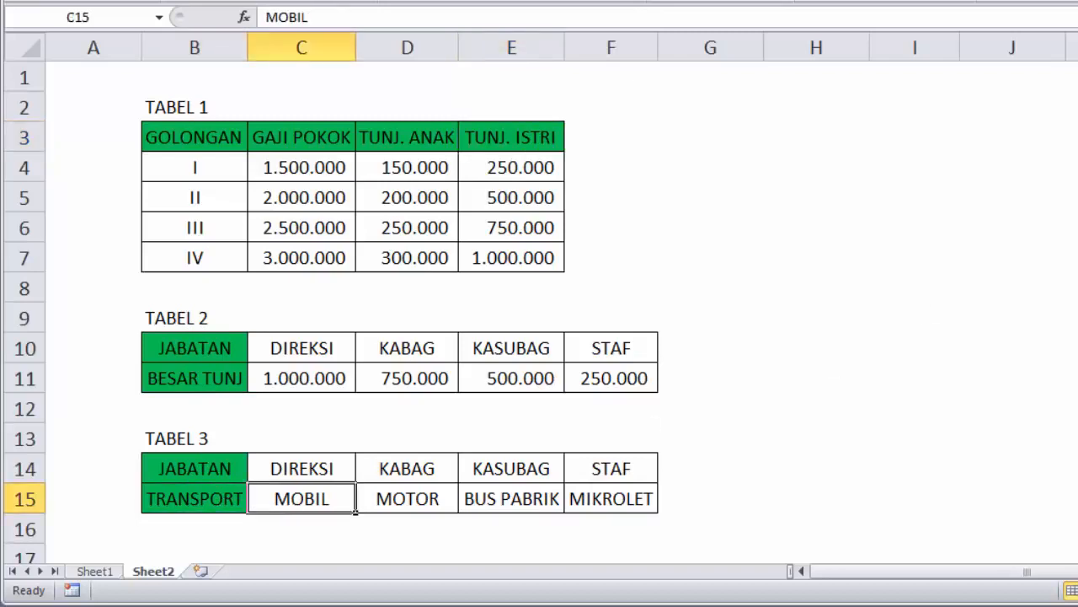
{"action": "left_click", "coordinate": [876, 371]}
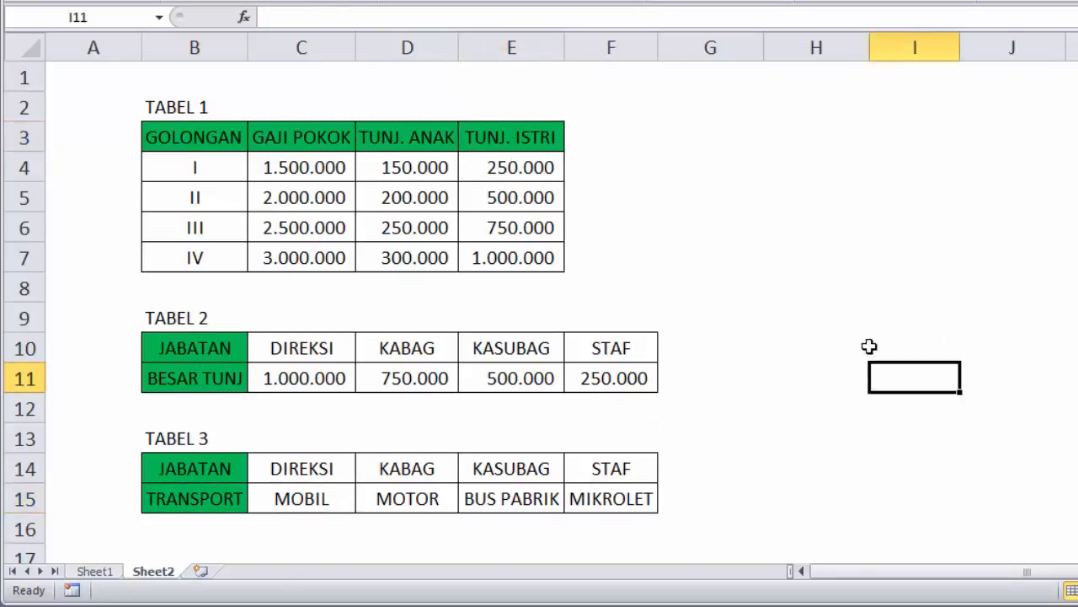
Begin an IF formula in G3 of the Jabatan Struktural column on Sheet1, testing whether D3 equals "I".
{"action": "left_click", "coordinate": [104, 573]}
{"action": "left_click", "coordinate": [555, 134]}
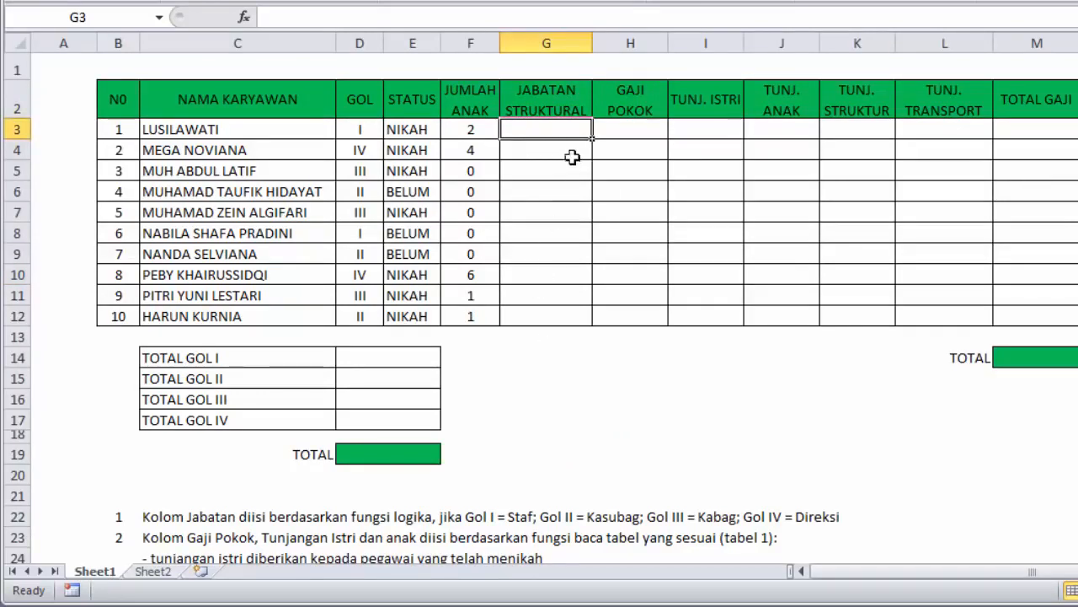
{"action": "scroll", "coordinate": [590, 194], "scroll_direction": "down", "scroll_amount": 3}
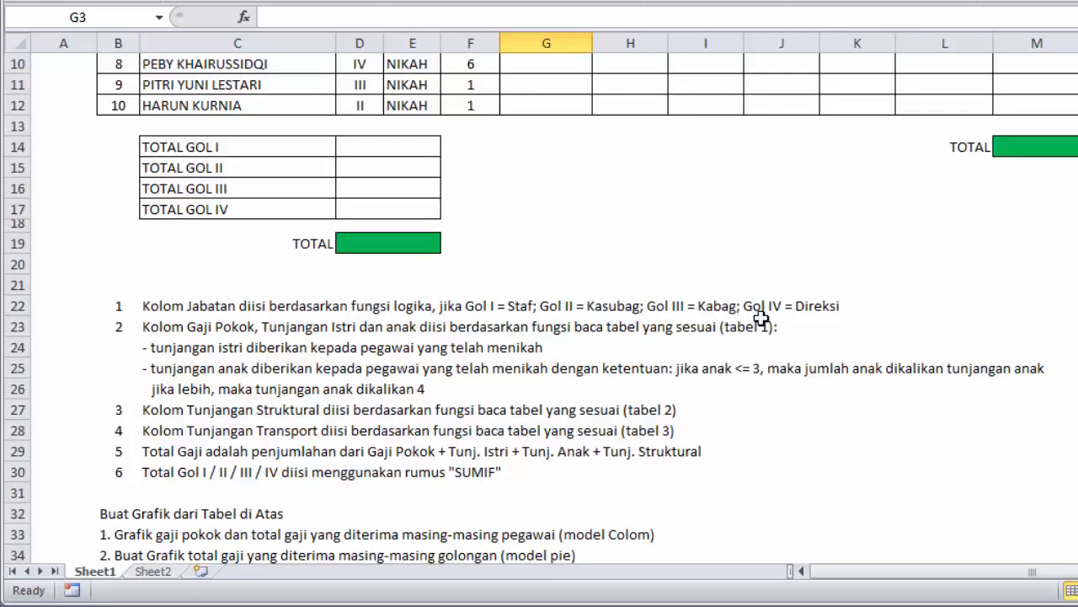
{"action": "scroll", "coordinate": [893, 292], "scroll_direction": "up", "scroll_amount": 3}
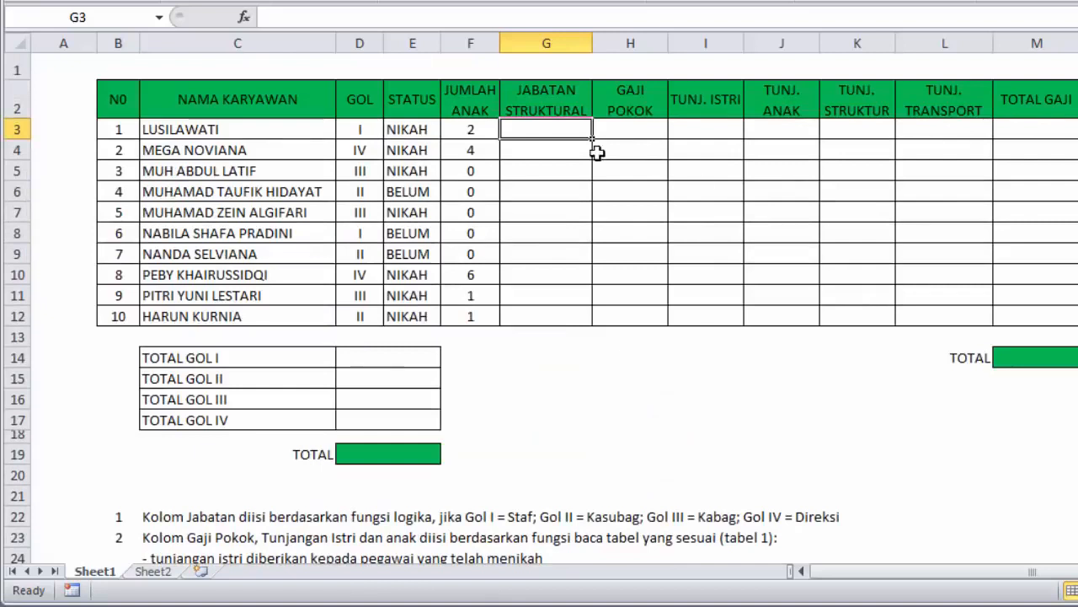
{"action": "left_click", "coordinate": [563, 155]}
{"action": "left_click", "coordinate": [555, 131]}
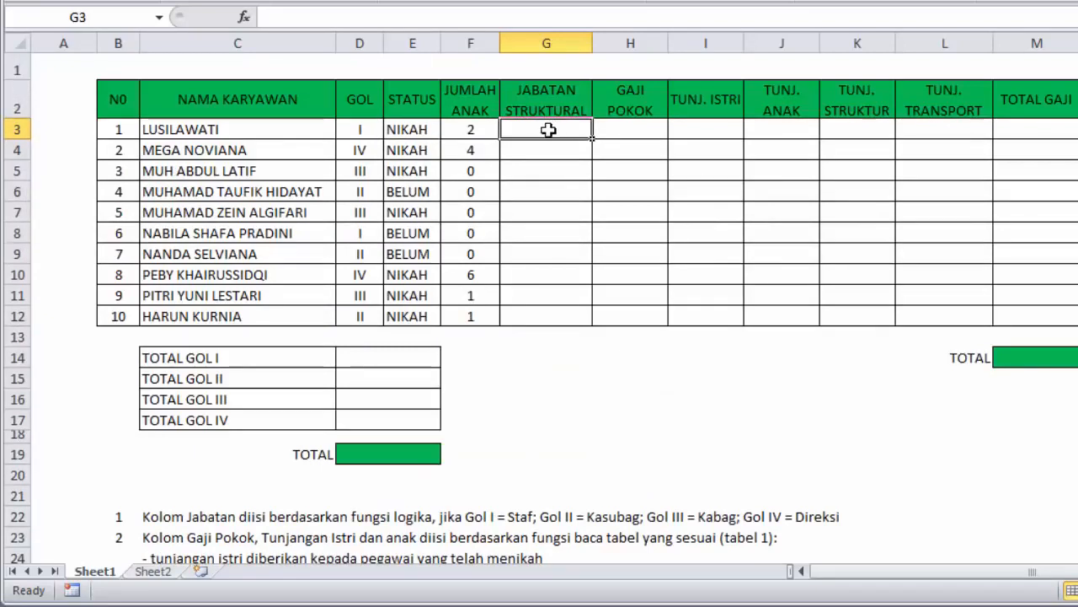
{"action": "type", "text": "=IF("}
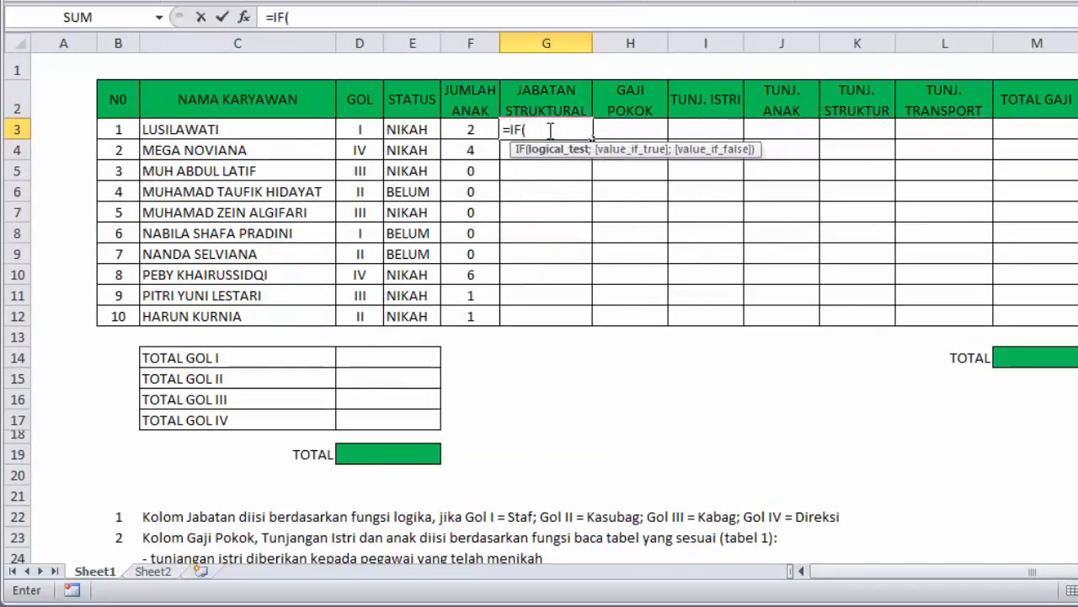
{"action": "left_click", "coordinate": [359, 129]}
{"action": "type", "text": "="}
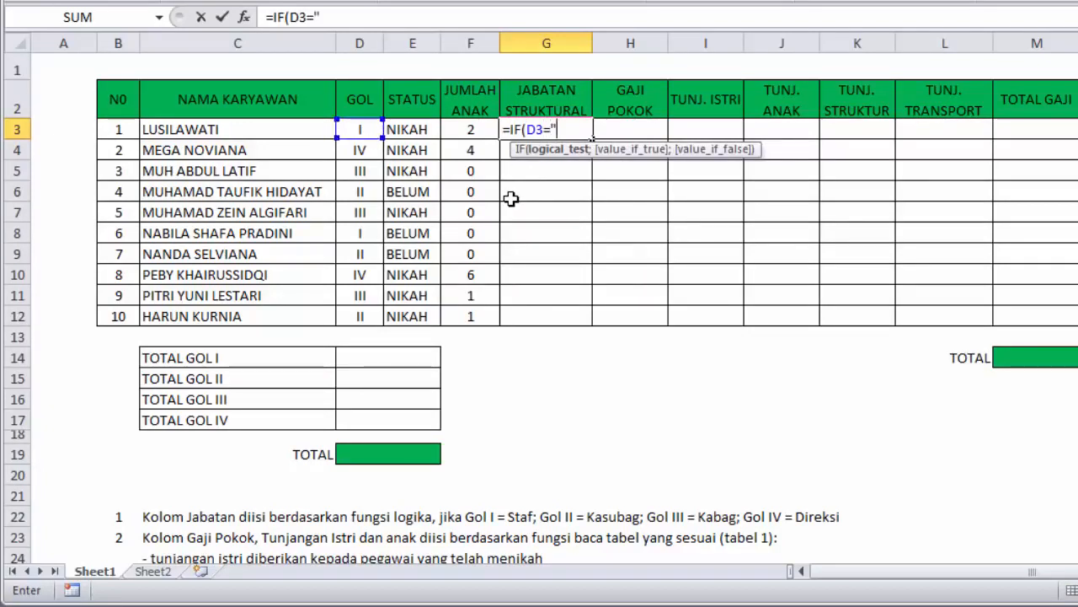
{"action": "type", "text": "\""}
{"action": "type", "text": "I\";"}
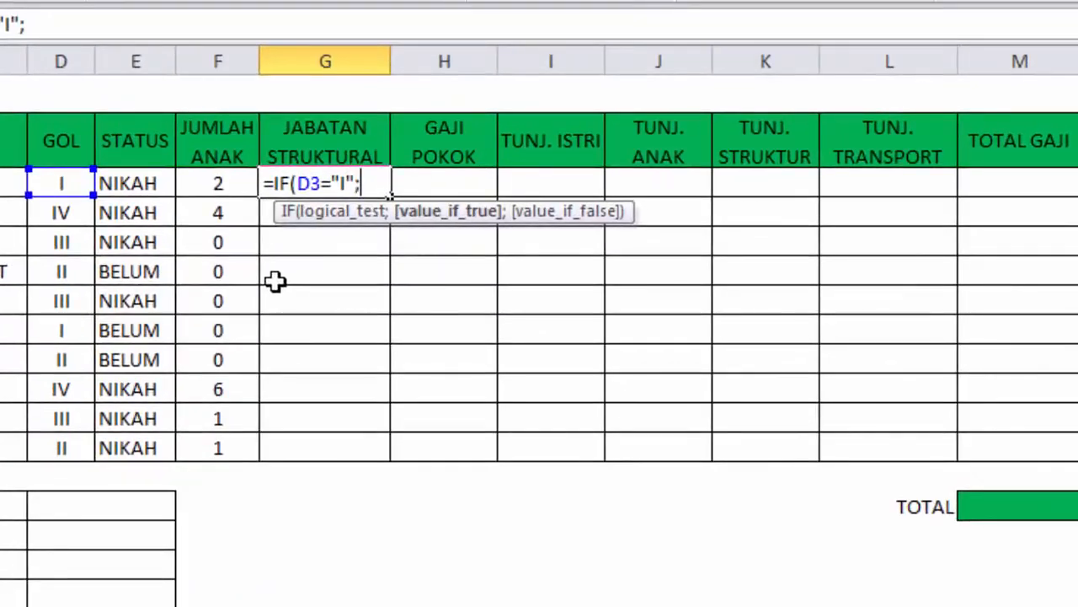
Make the G3 formula return "STAF" when D3 is "I" and continue to the value-if-false argument.
{"action": "type", "text": "\"SATA"}
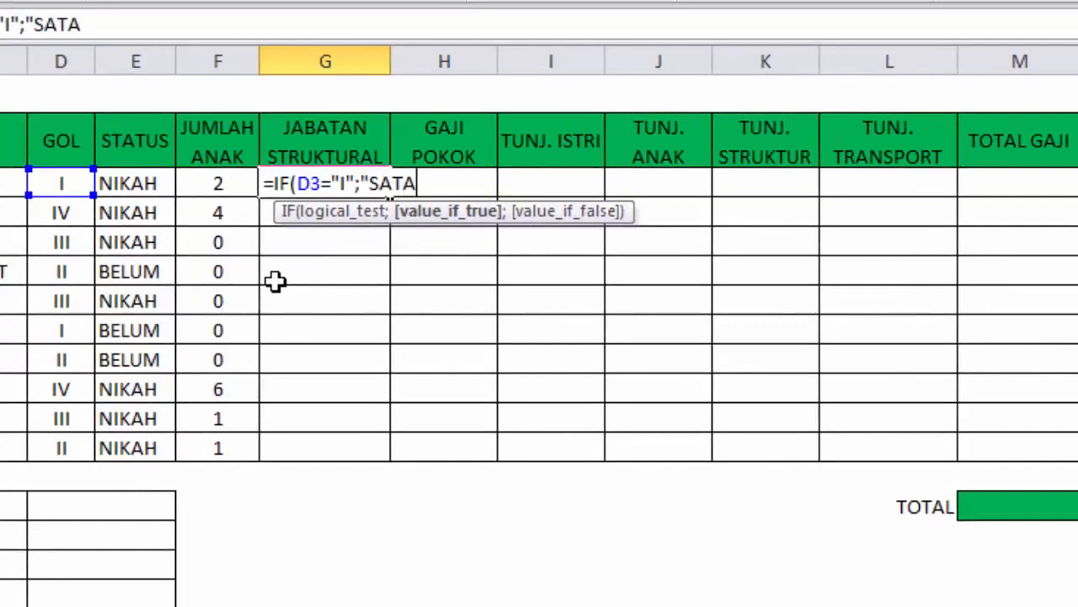
{"action": "key", "text": "BackSpace"}
{"action": "key", "text": "BackSpace"}
{"action": "key", "text": "BackSpace"}
{"action": "type", "text": "TAF"}
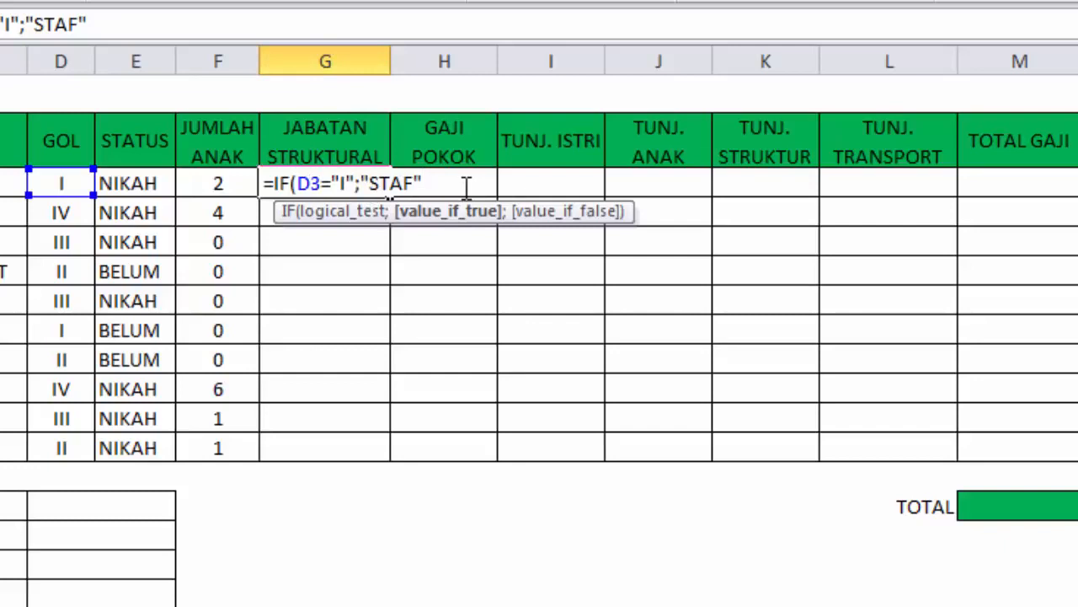
{"action": "type", "text": ";"}
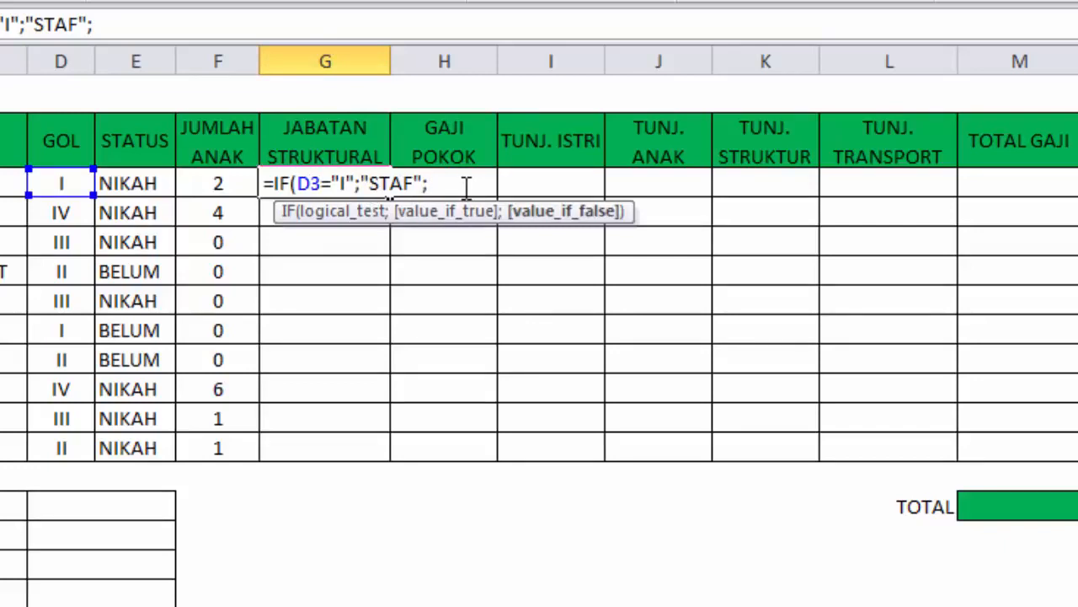
Add a nested IF to the G3 formula that tests whether D3 equals "II".
{"action": "type", "text": "IF("}
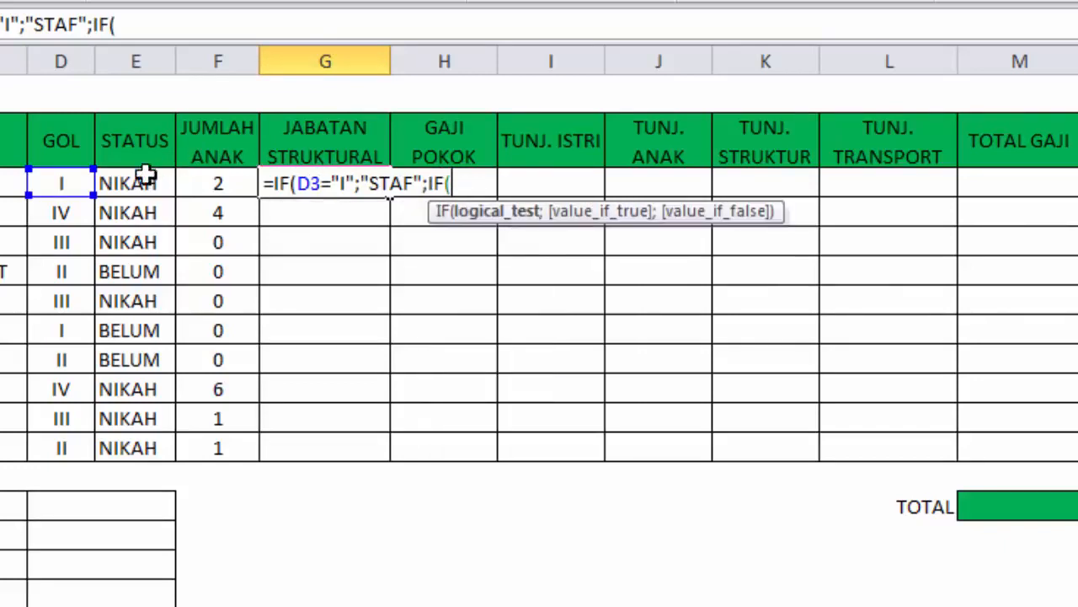
{"action": "left_click", "coordinate": [51, 181]}
{"action": "type", "text": "="}
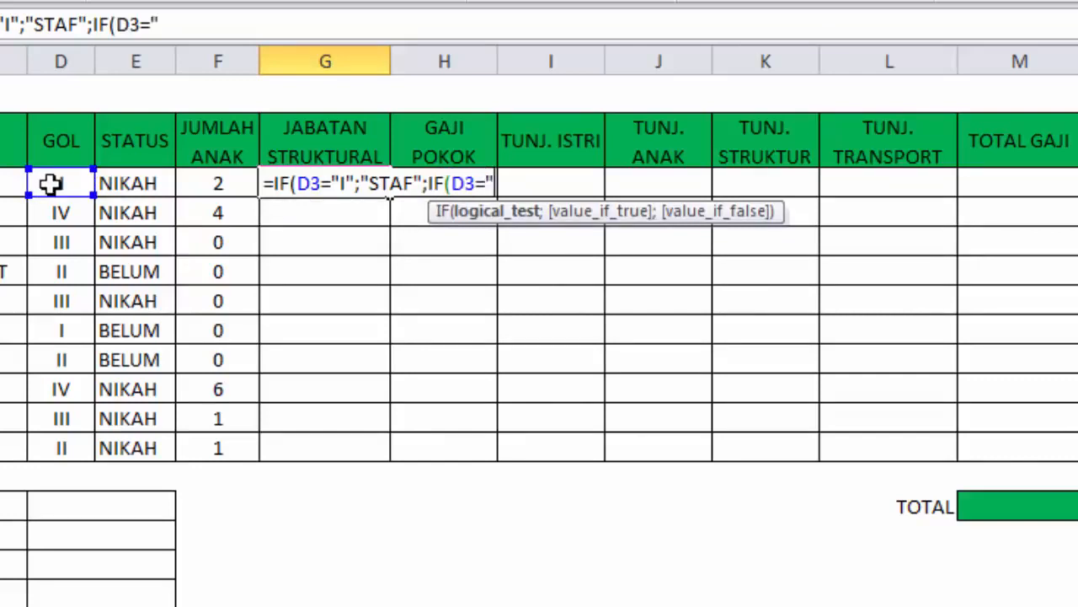
{"action": "type", "text": "\"II\";"}
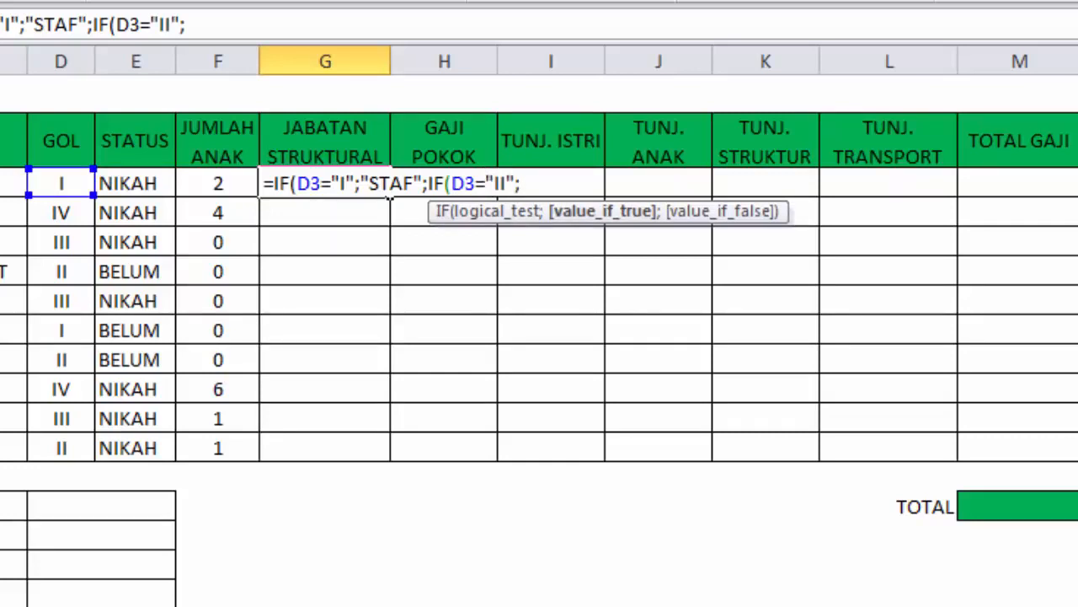
{"action": "type", "text": "KASUBAG"}
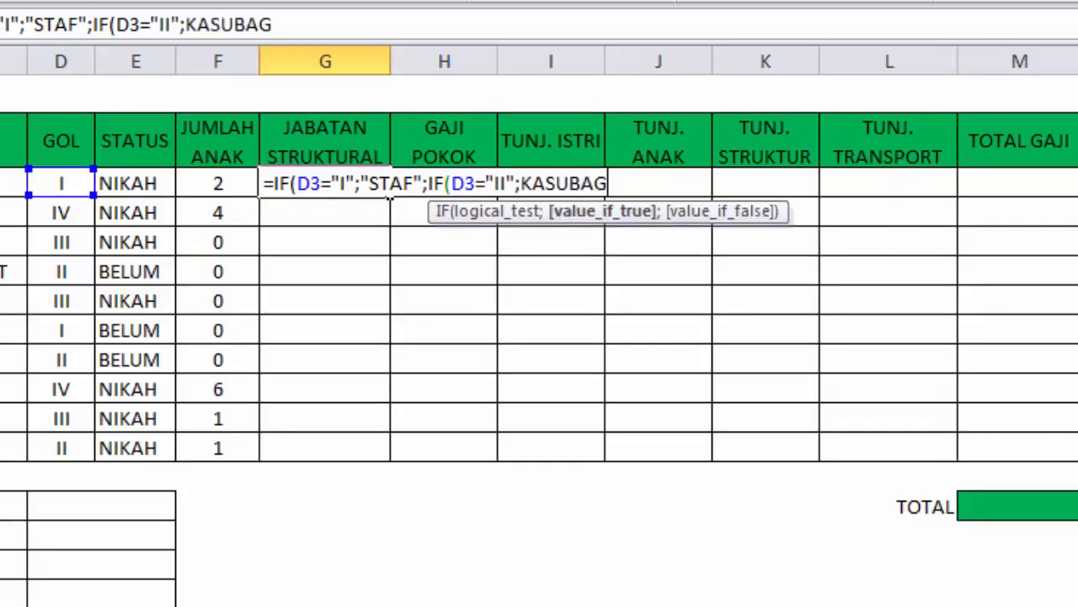
{"action": "key", "text": "BackSpace"}
{"action": "key", "text": "BackSpace"}
{"action": "key", "text": "BackSpace"}
{"action": "key", "text": "BackSpace"}
{"action": "key", "text": "BackSpace"}
{"action": "key", "text": "BackSpace"}
{"action": "key", "text": "BackSpace"}
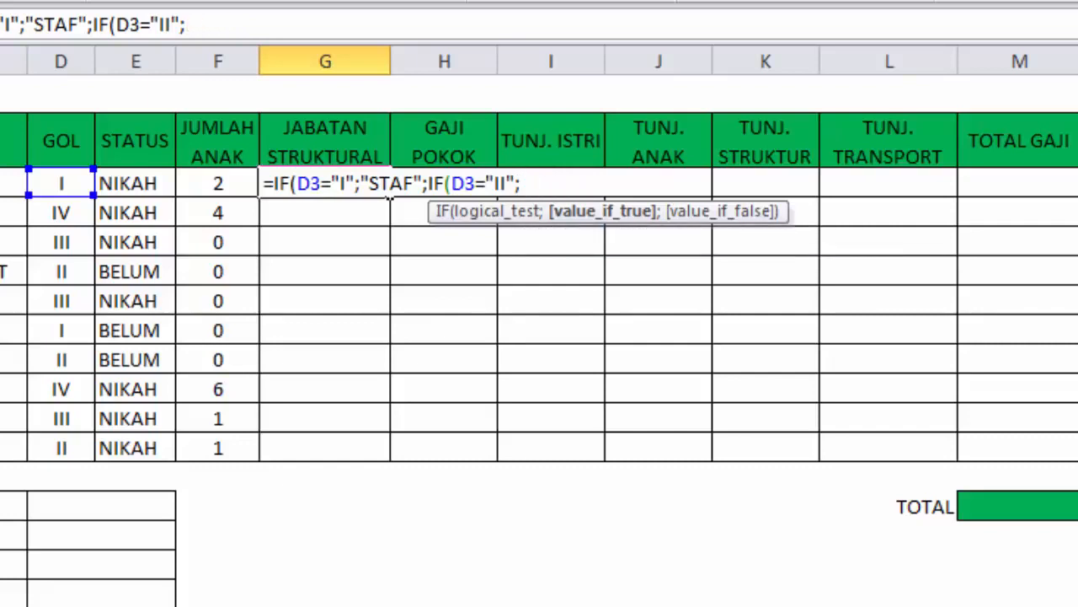
Make the nested IF in G3 return "KASUBAG" for "II" and continue to its value-if-false argument.
{"action": "type", "text": "KAUS"}
{"action": "key", "text": "BackSpace"}
{"action": "key", "text": "BackSpace"}
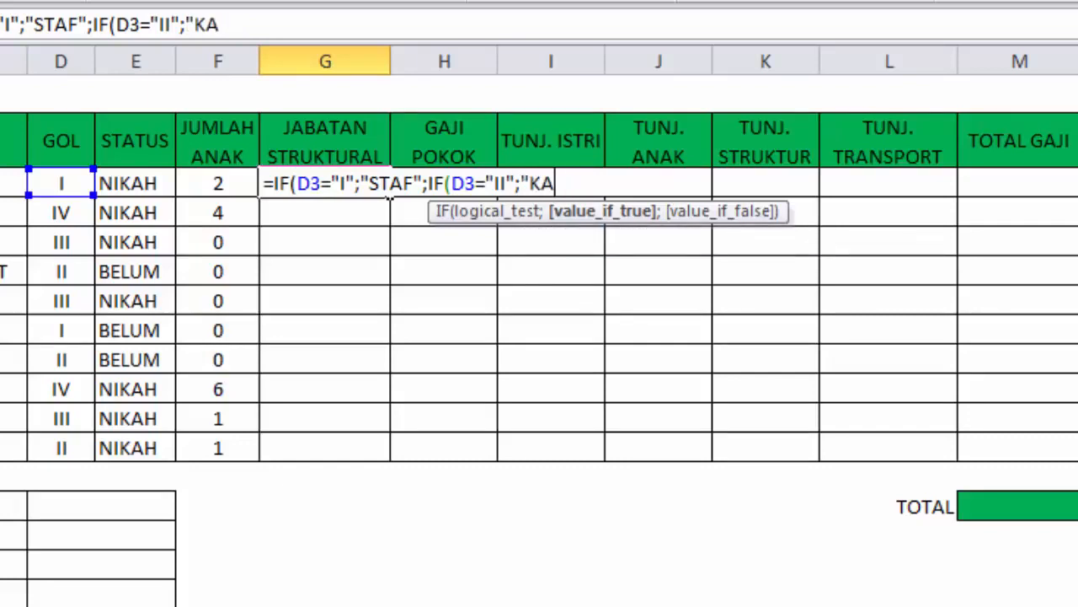
{"action": "type", "text": "SUBAG"}
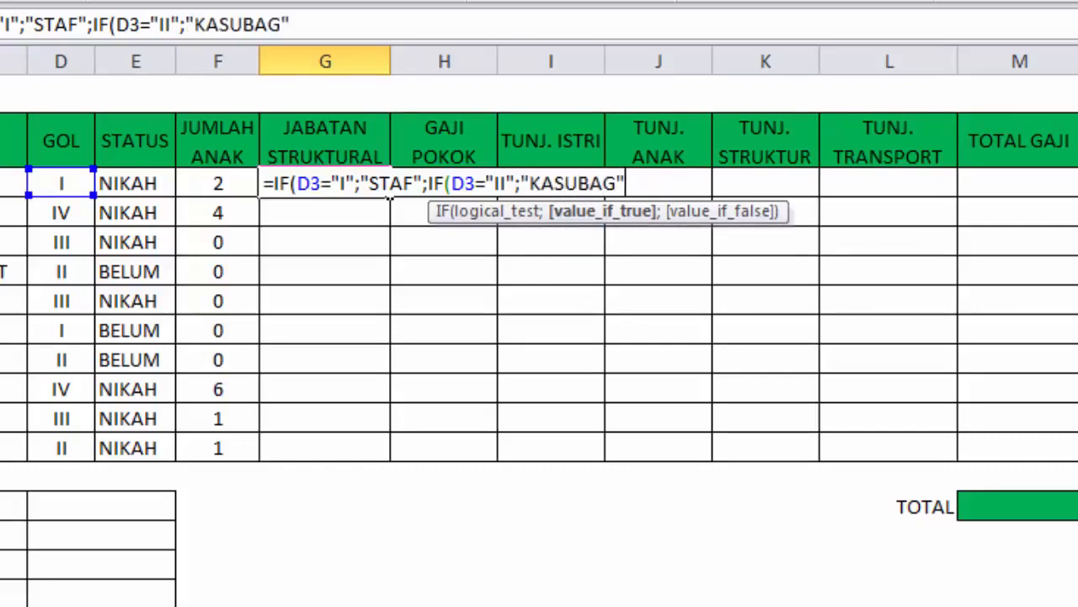
{"action": "type", "text": "\";"}
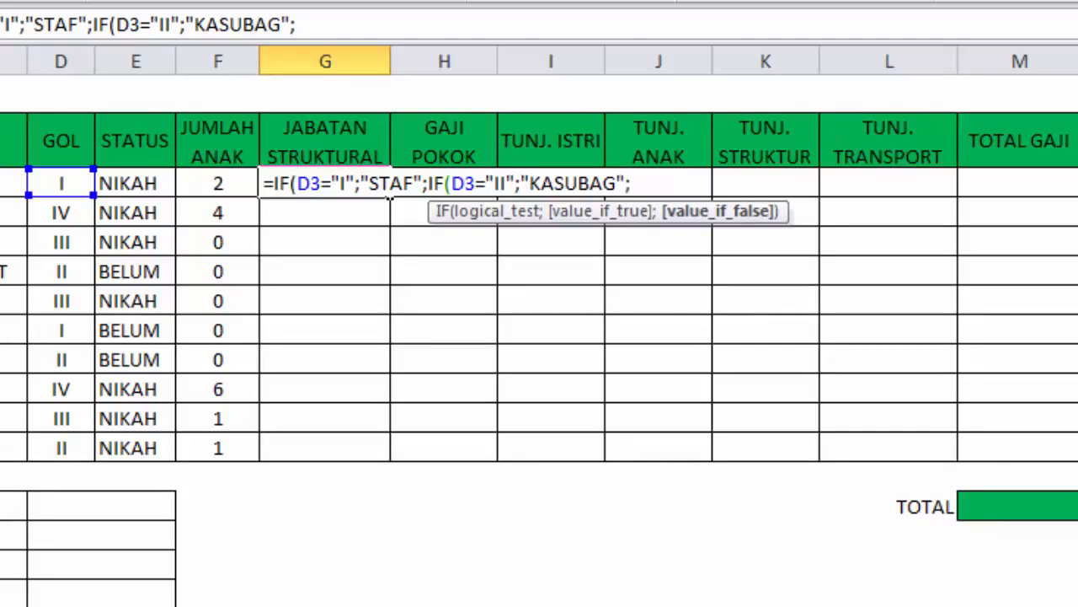
Add a third nested IF to the G3 formula that returns "KABAG" when D3 equals "III".
{"action": "type", "text": "if"}
{"action": "key", "text": "Tab"}
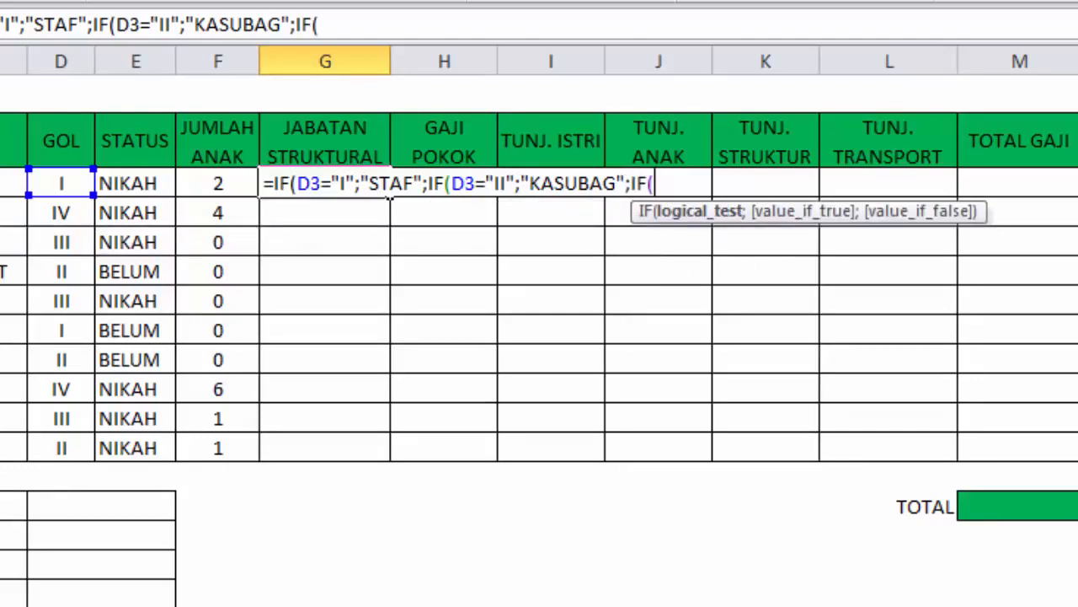
{"action": "left_click", "coordinate": [68, 185]}
{"action": "type", "text": "=\""}
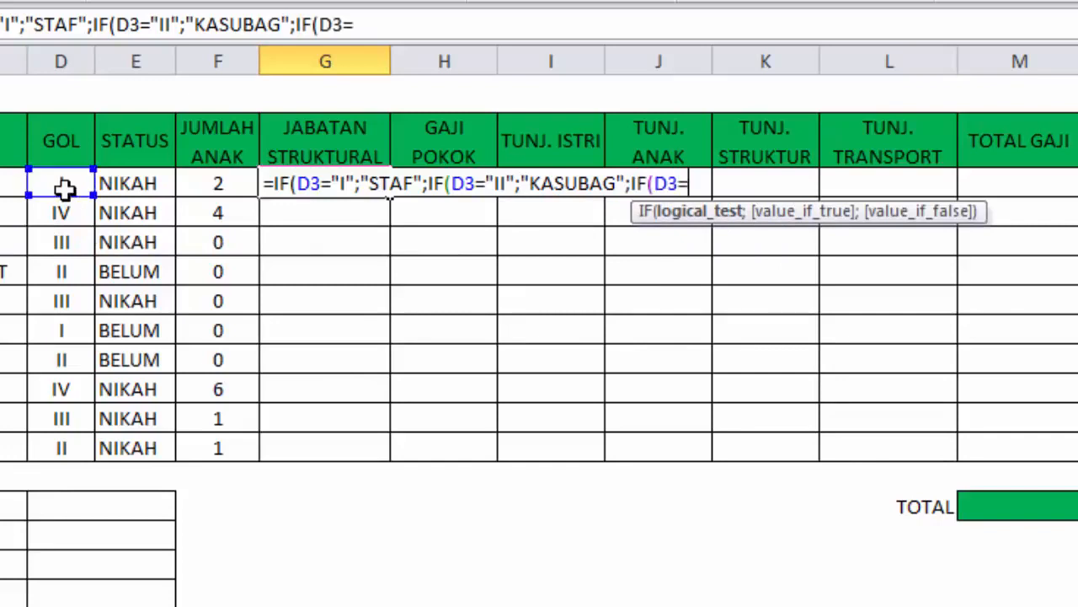
{"action": "type", "text": "III\""}
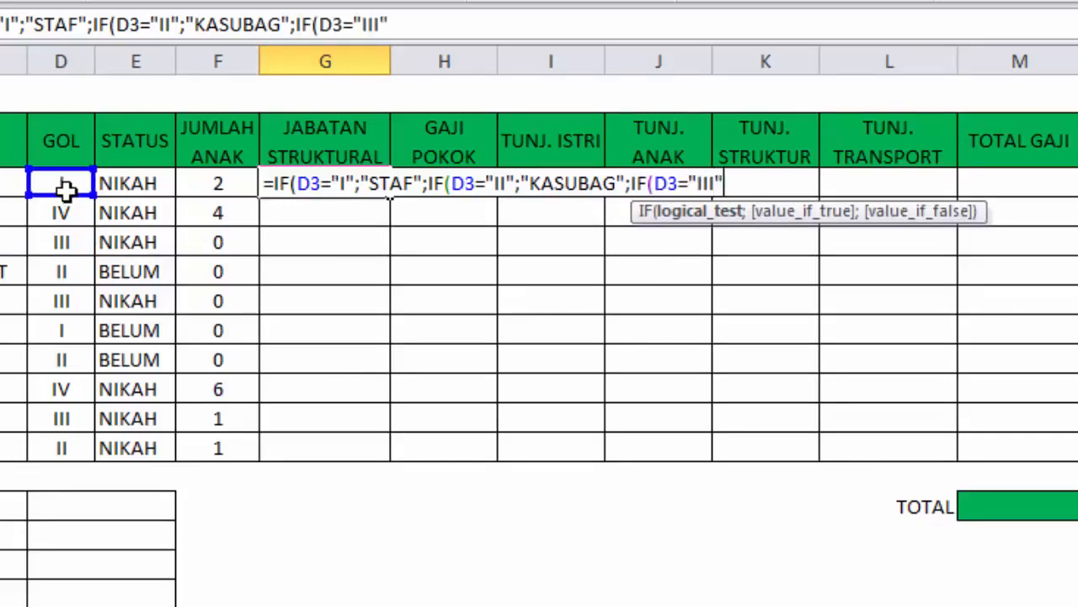
{"action": "type", "text": ";\"KABAG\""}
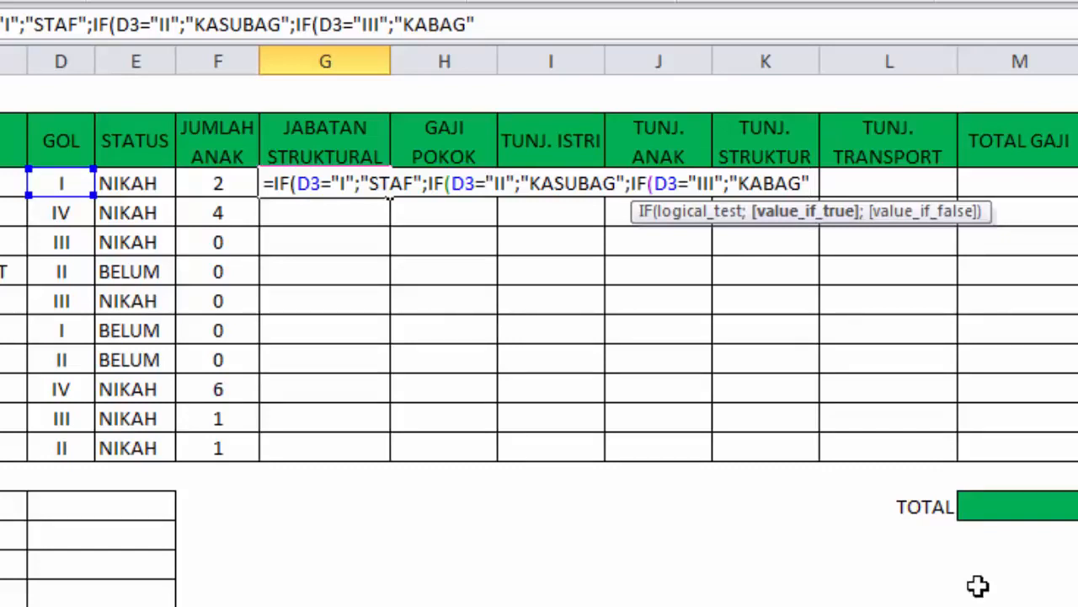
Complete the G3 formula with a nested IF returning "DIREKSI" when D3 equals "IV" and otherwise an empty string.
{"action": "type", "text": ";i"}
{"action": "key", "text": "Tab"}
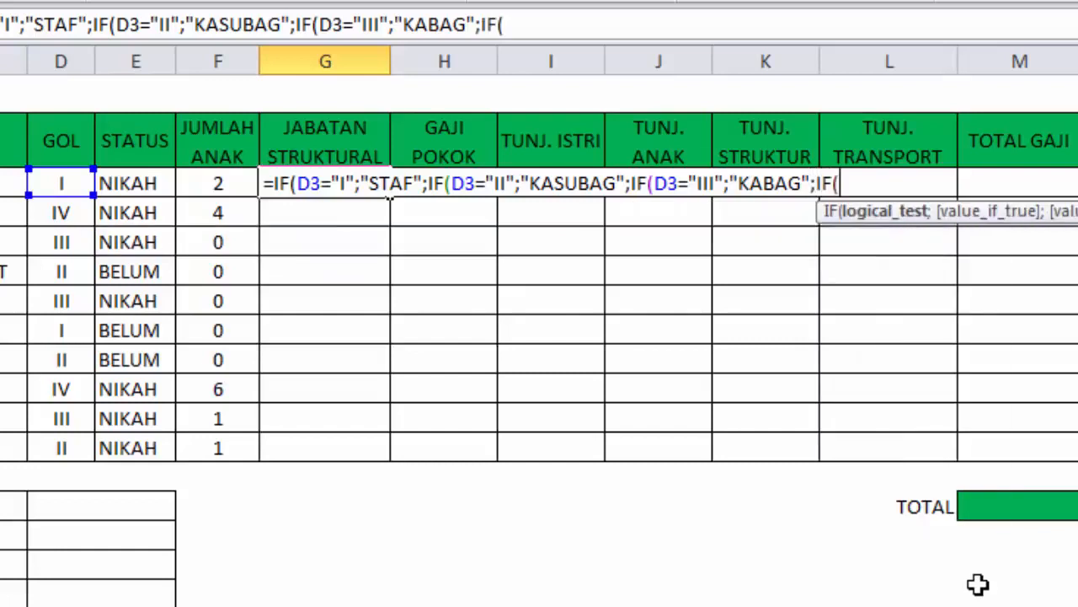
{"action": "left_click", "coordinate": [64, 177]}
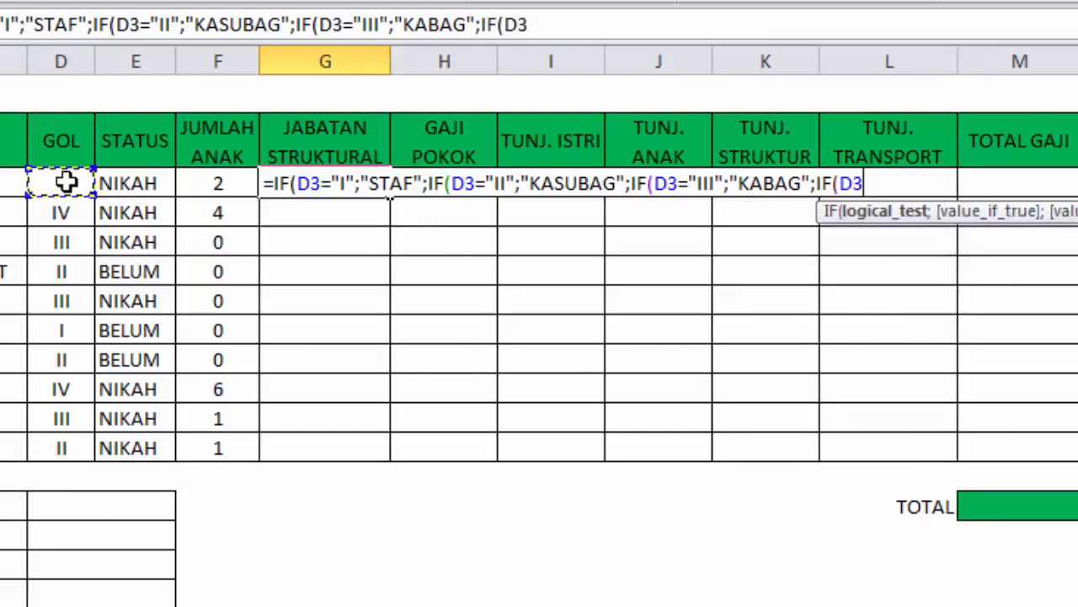
{"action": "type", "text": "="}
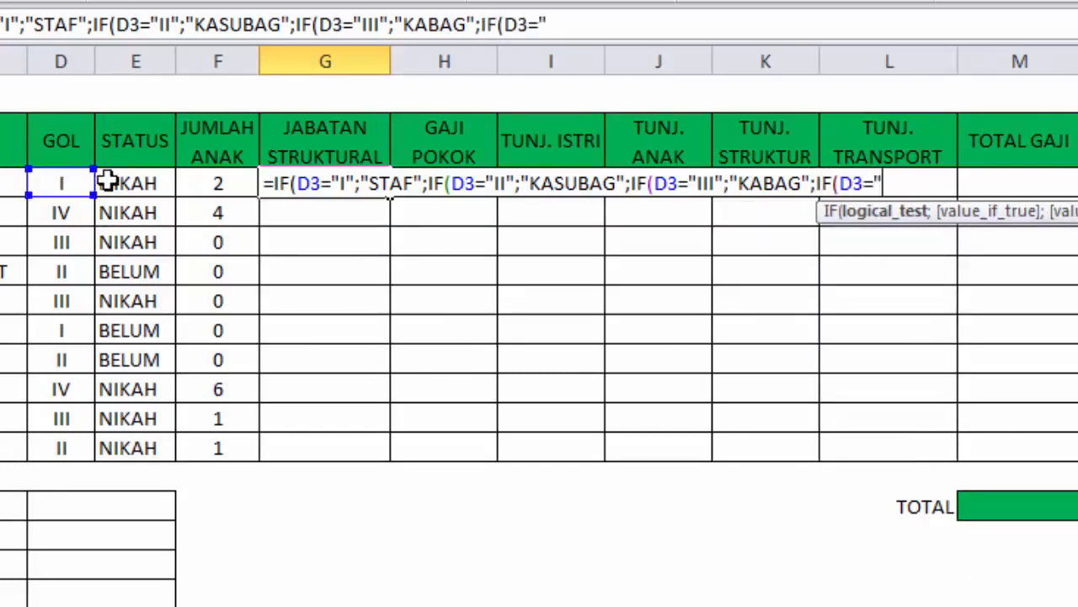
{"action": "type", "text": "\"IV\";\"DIREKSI"}
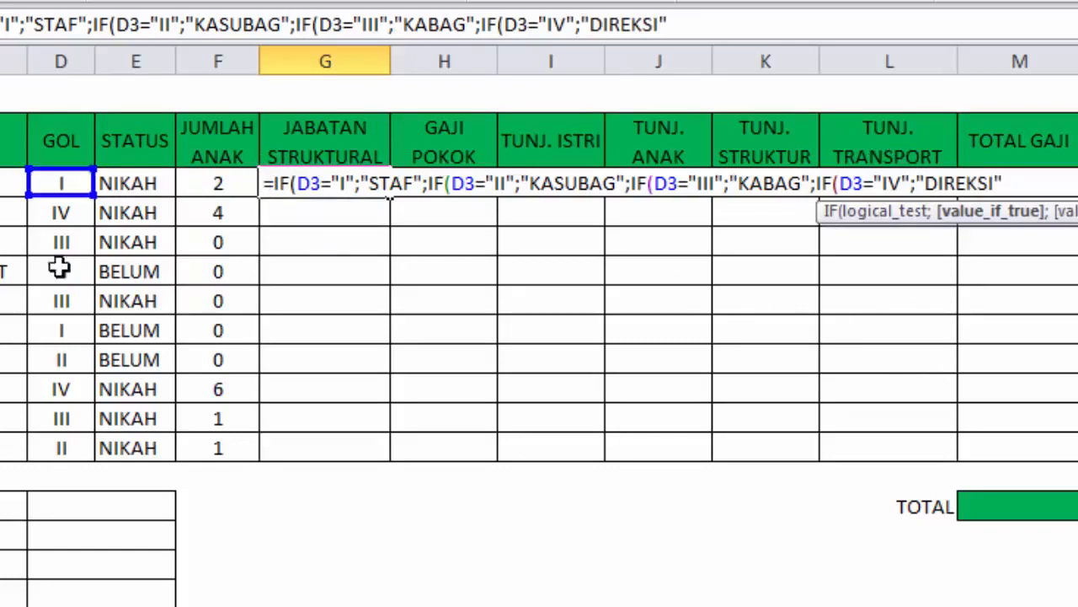
{"action": "type", "text": ";"}
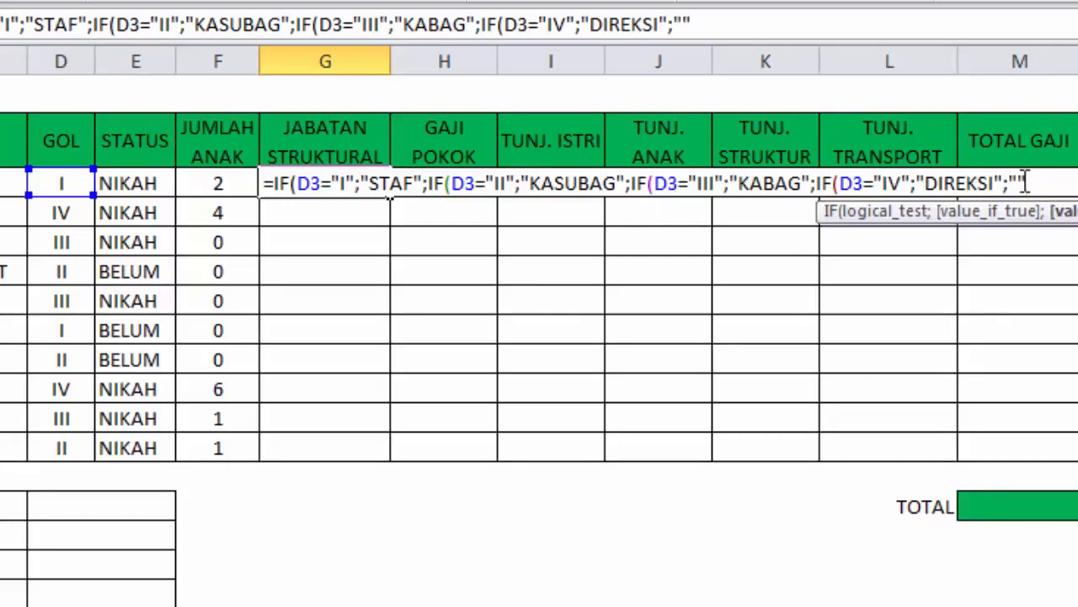
{"action": "key", "text": "Return"}
{"action": "key", "text": "Return"}
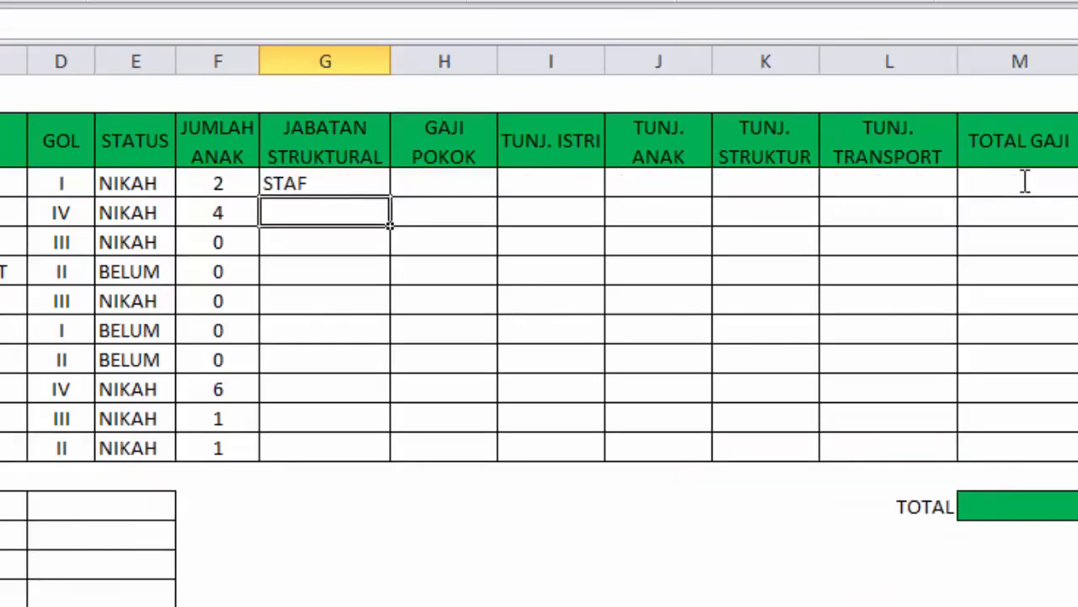
Copy the Jabatan Struktural formula from G3 down through G12.
{"action": "left_click", "coordinate": [357, 183]}
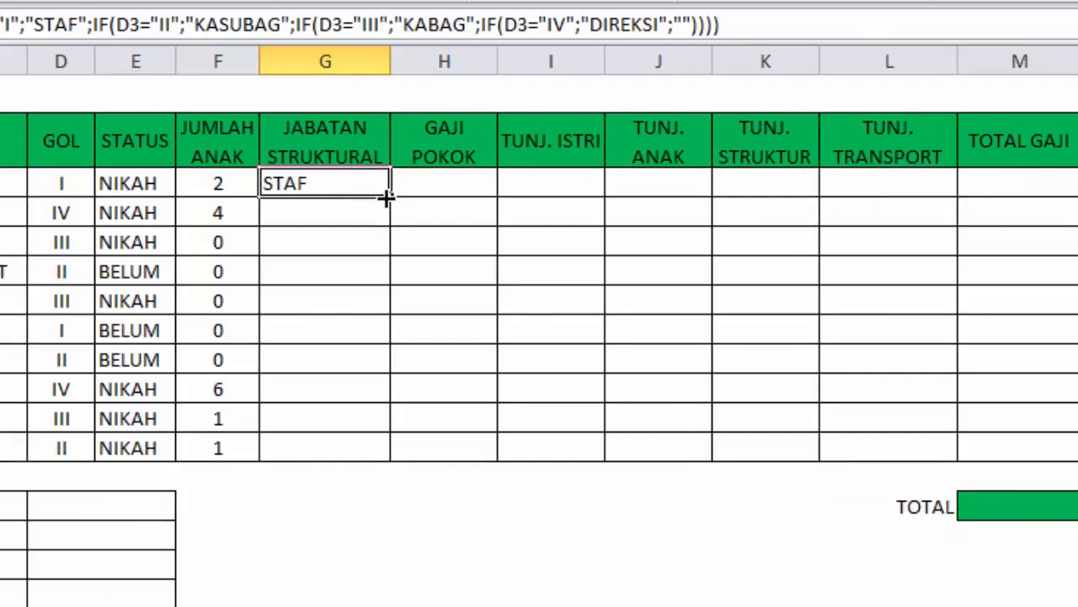
{"action": "left_click_drag", "start_coordinate": [387, 197], "coordinate": [390, 447]}
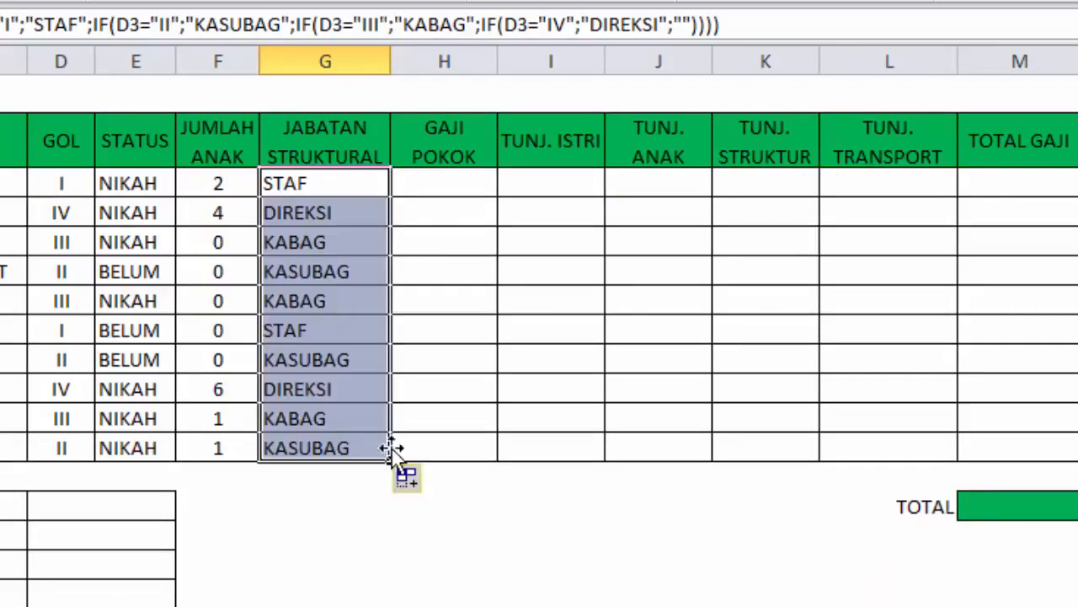
Check the copied Jabatan Struktural formulas and results in column G against the GOL values in column D.
{"action": "left_click", "coordinate": [349, 246]}
{"action": "left_click", "coordinate": [325, 360]}
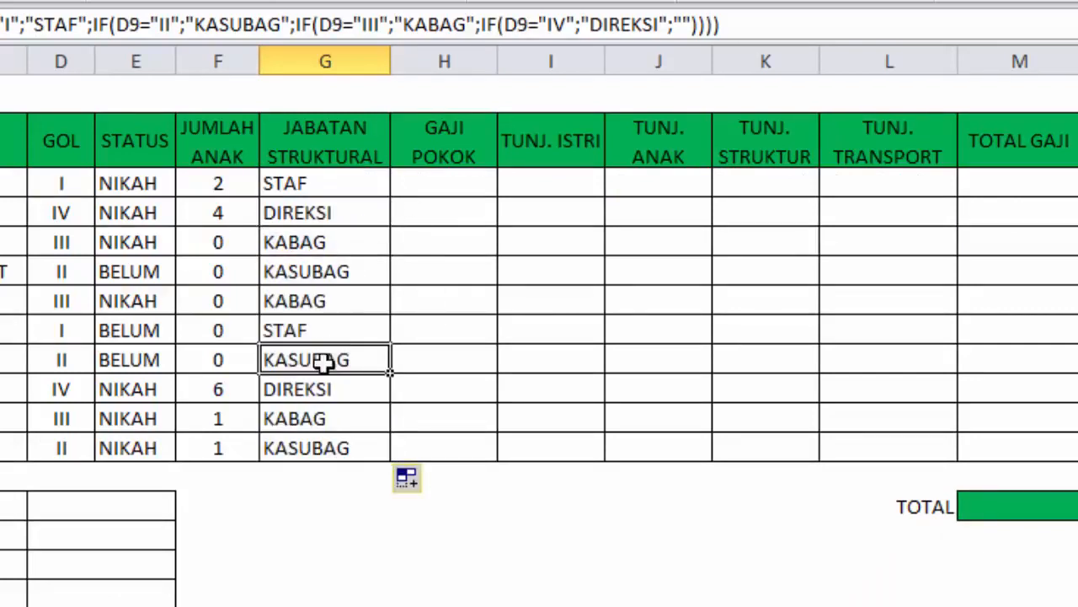
{"action": "left_click", "coordinate": [325, 439]}
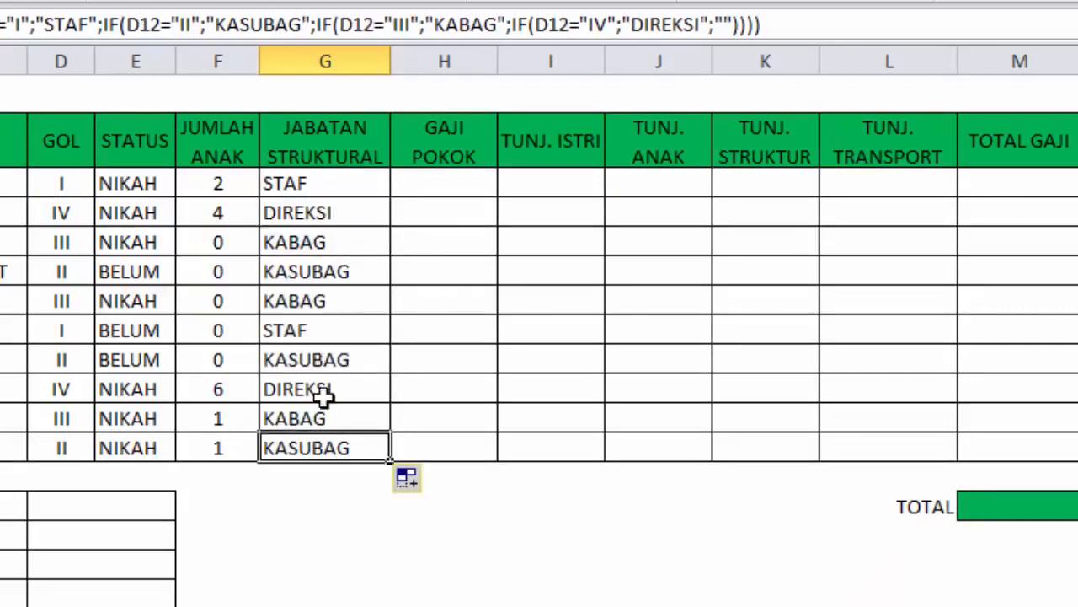
{"action": "left_click", "coordinate": [295, 216]}
{"action": "left_click", "coordinate": [314, 244]}
{"action": "left_click", "coordinate": [347, 273]}
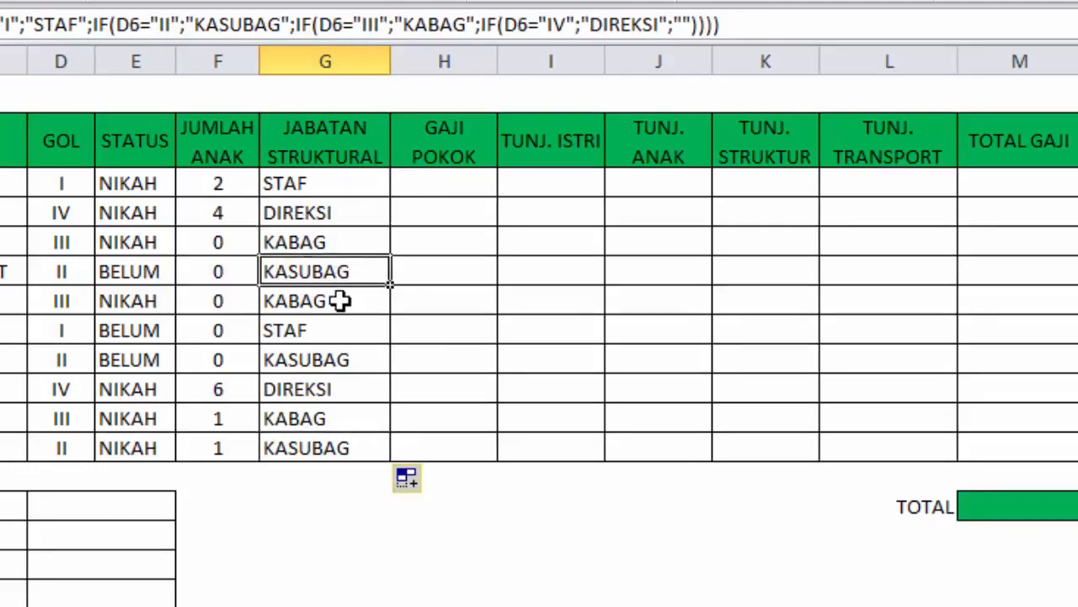
{"action": "left_click", "coordinate": [340, 301]}
{"action": "left_click", "coordinate": [344, 338]}
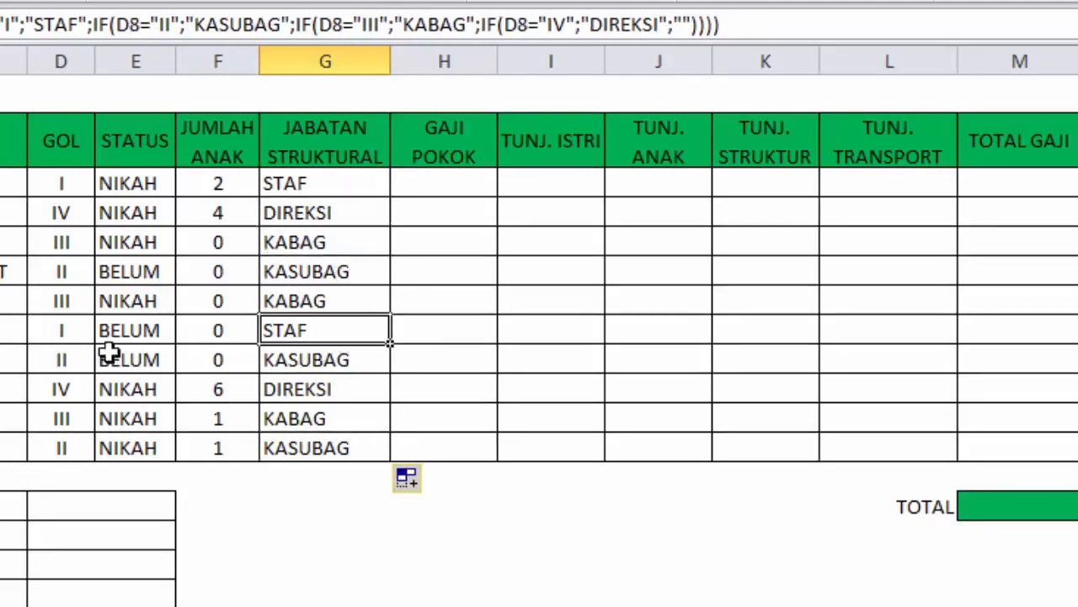
{"action": "left_click", "coordinate": [74, 193]}
{"action": "left_click", "coordinate": [71, 262]}
{"action": "left_click", "coordinate": [70, 408]}
{"action": "left_click", "coordinate": [71, 455]}
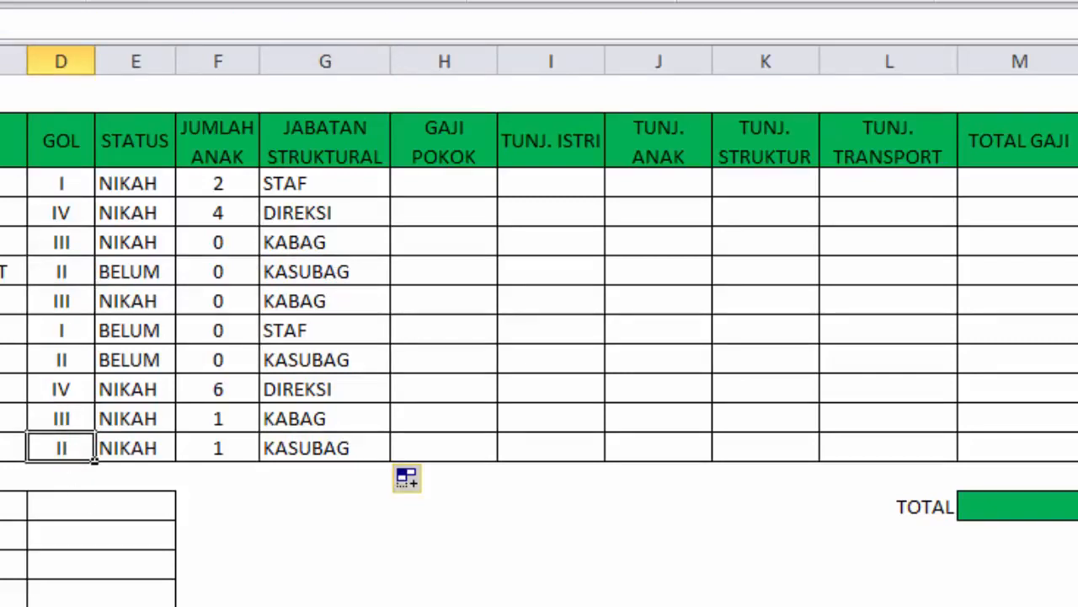
Review the Gaji Pokok instructions below the Sheet1 table and the reference tables on Sheet2, returning to cell H3 on Sheet1.
{"action": "left_click", "coordinate": [11, 601]}
{"action": "left_click_drag", "start_coordinate": [12, 602], "coordinate": [661, 602]}
{"action": "left_click", "coordinate": [760, 556]}
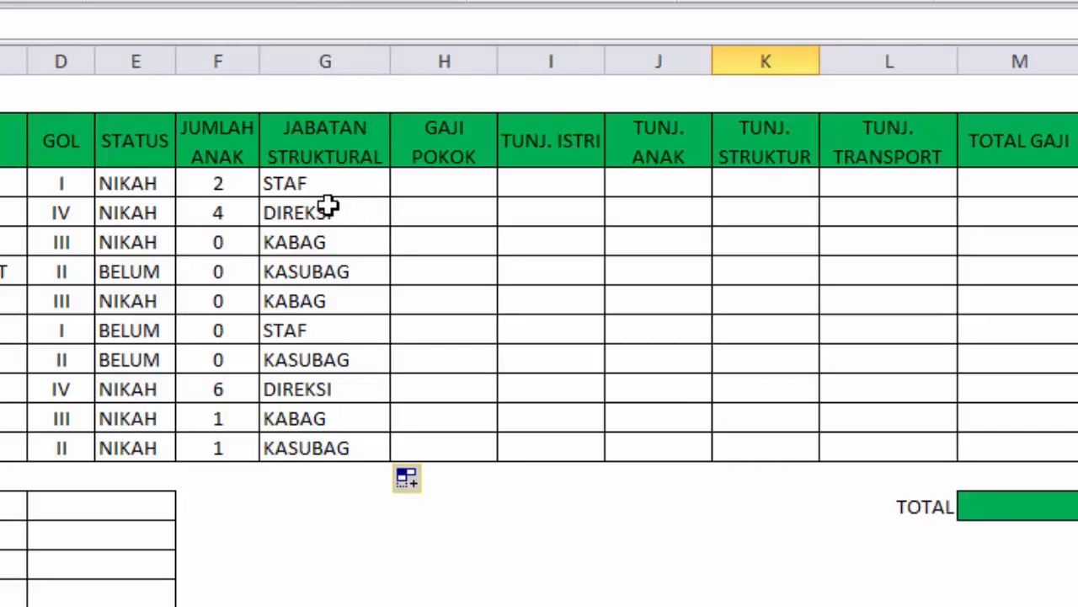
{"action": "left_click", "coordinate": [445, 149]}
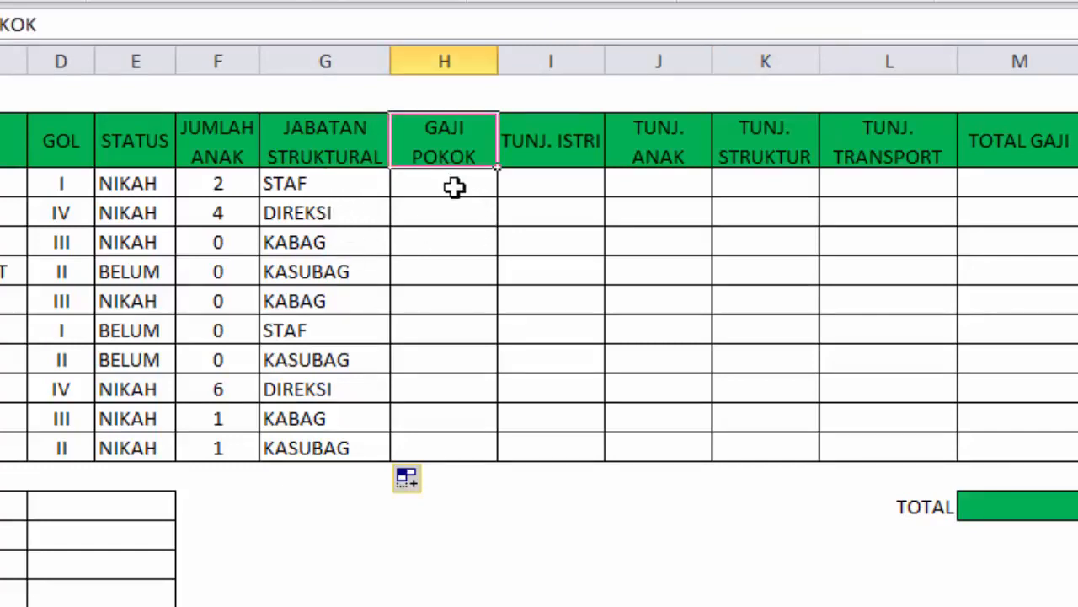
{"action": "scroll", "coordinate": [152, 438], "scroll_direction": "down", "scroll_amount": 1}
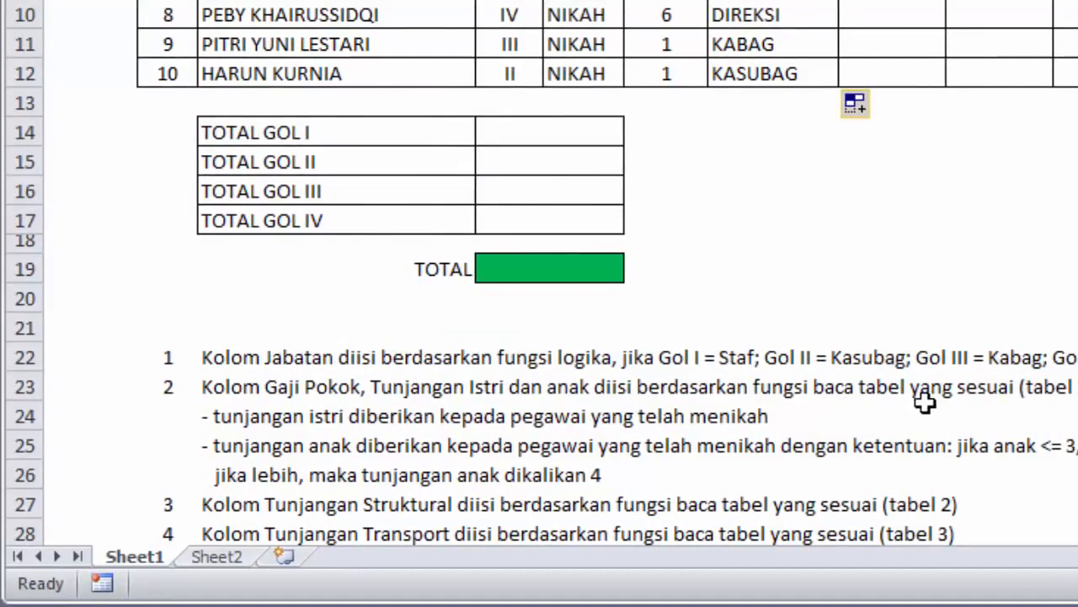
{"action": "scroll", "coordinate": [1027, 379], "scroll_direction": "up", "scroll_amount": 2}
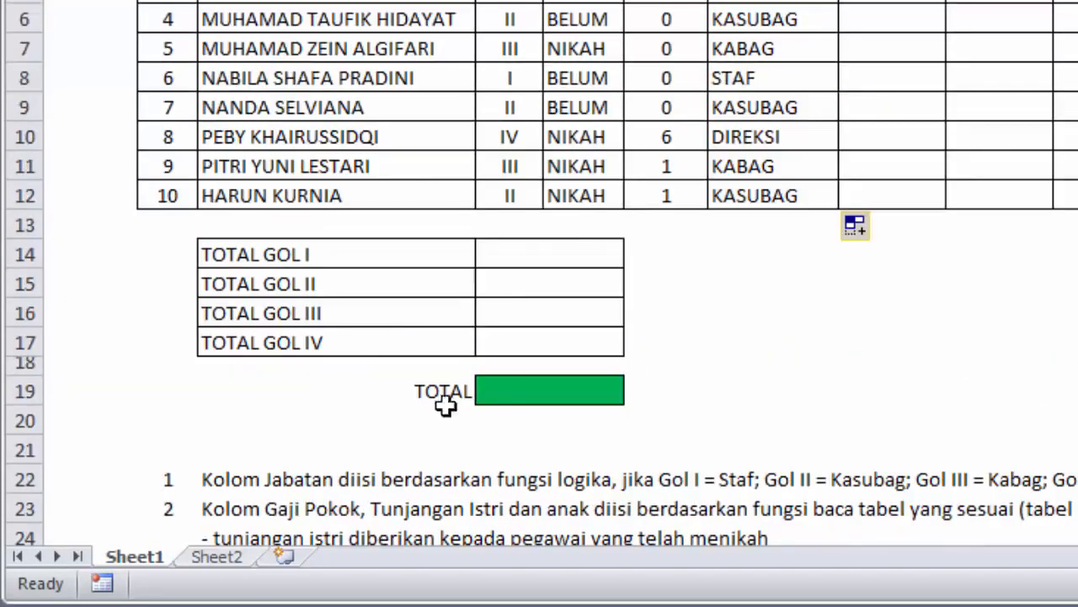
{"action": "left_click", "coordinate": [215, 556]}
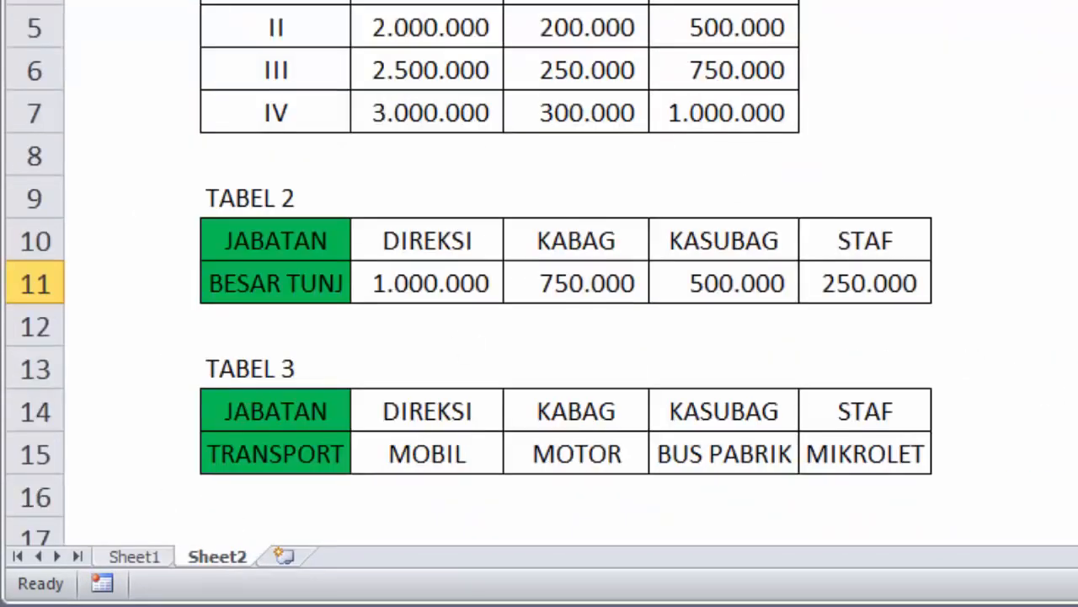
{"action": "left_click", "coordinate": [249, 210]}
{"action": "left_click", "coordinate": [264, 364]}
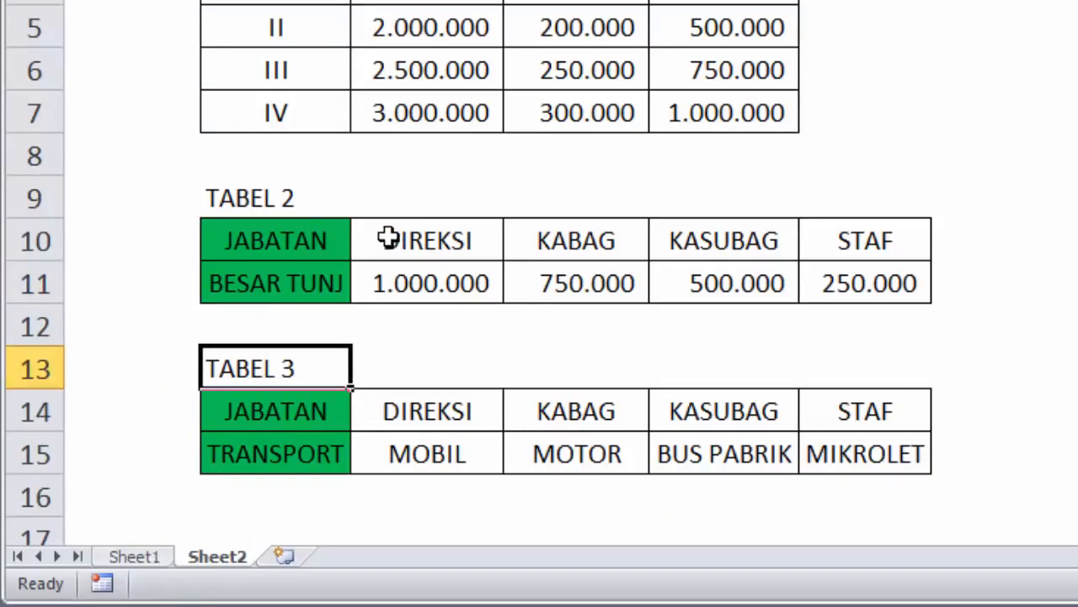
{"action": "left_click", "coordinate": [133, 556]}
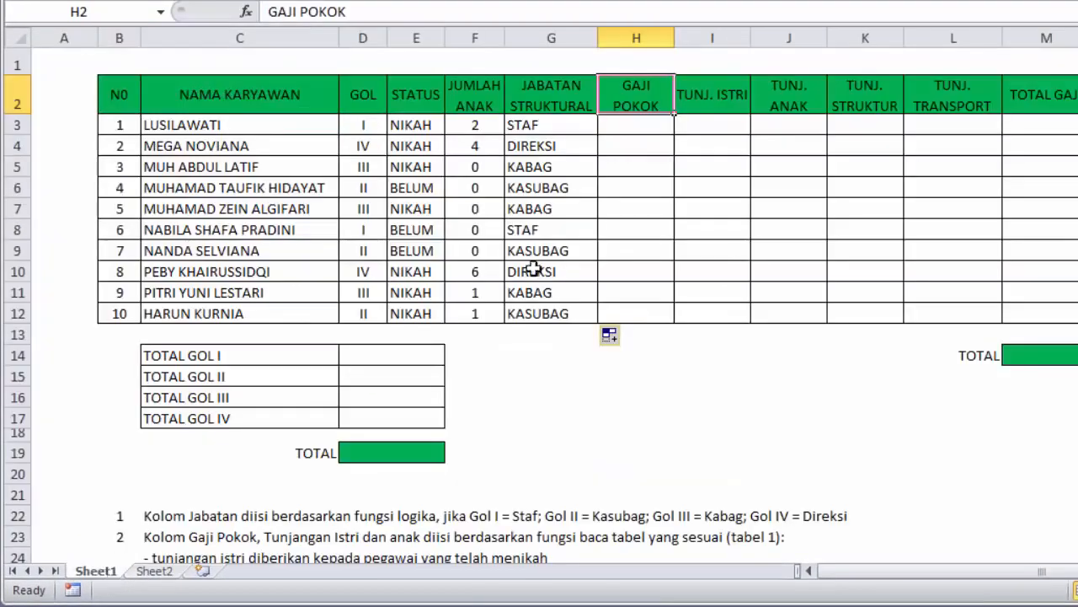
{"action": "left_click", "coordinate": [633, 124]}
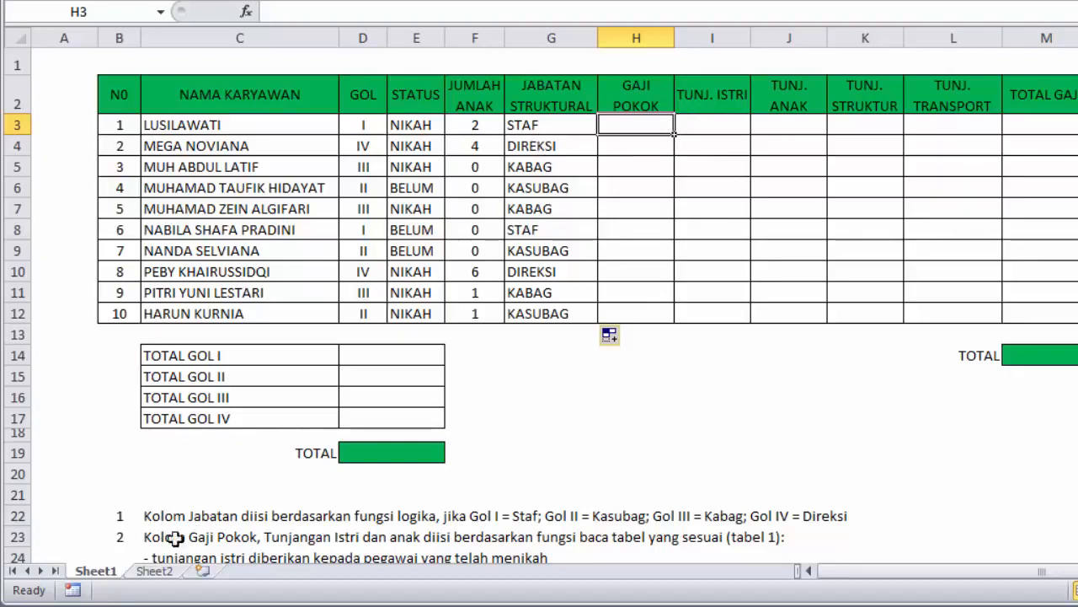
Define the name GOL for the Tabel 1 data range B4:E7 on Sheet2, with workbook scope.
{"action": "left_click", "coordinate": [154, 571]}
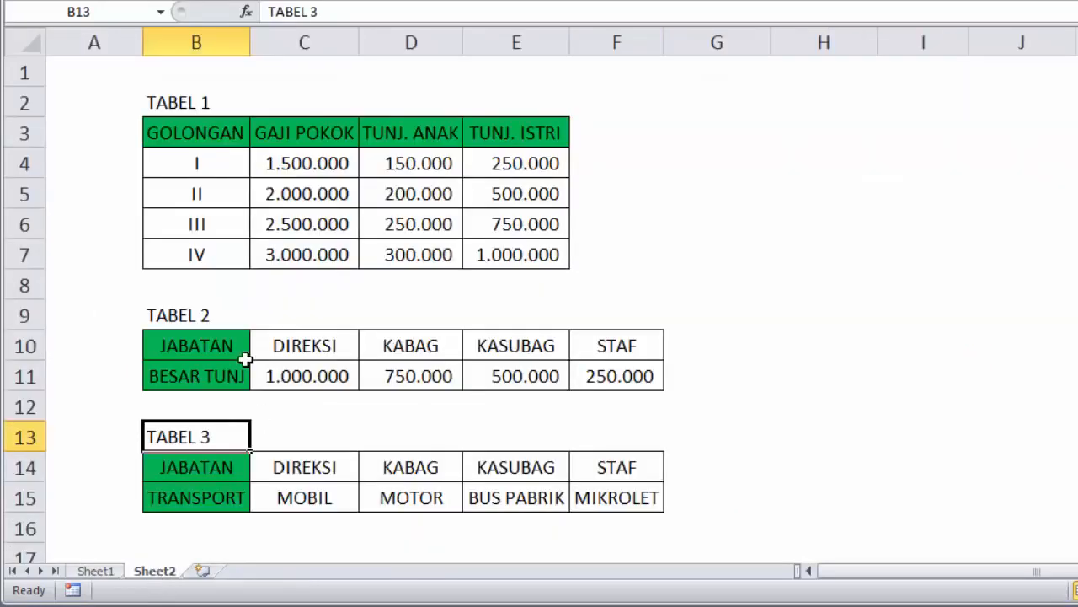
{"action": "left_click", "coordinate": [891, 236]}
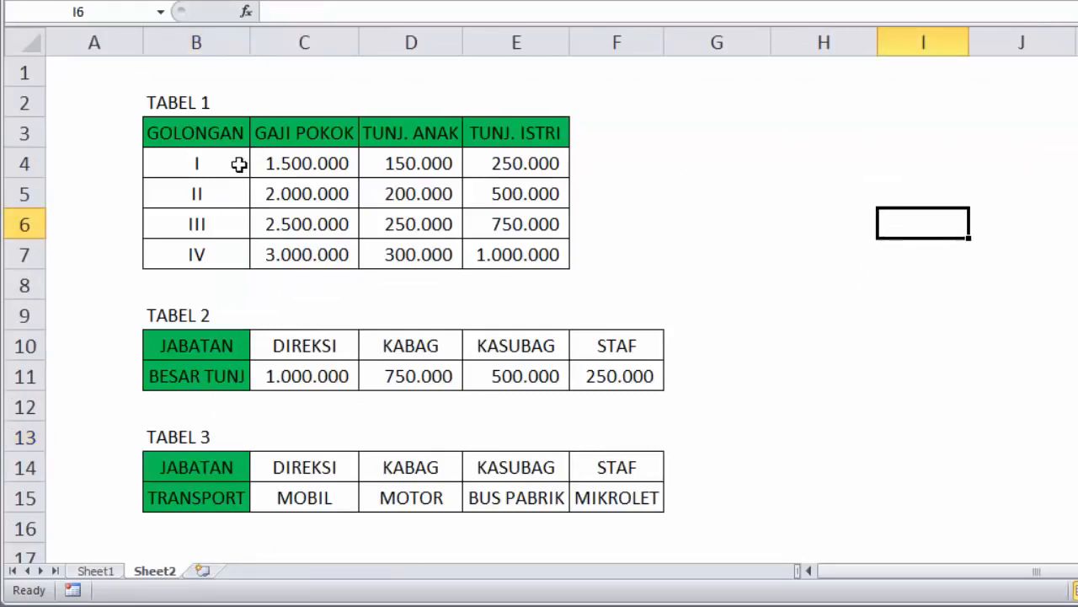
{"action": "left_click_drag", "start_coordinate": [242, 163], "coordinate": [522, 249]}
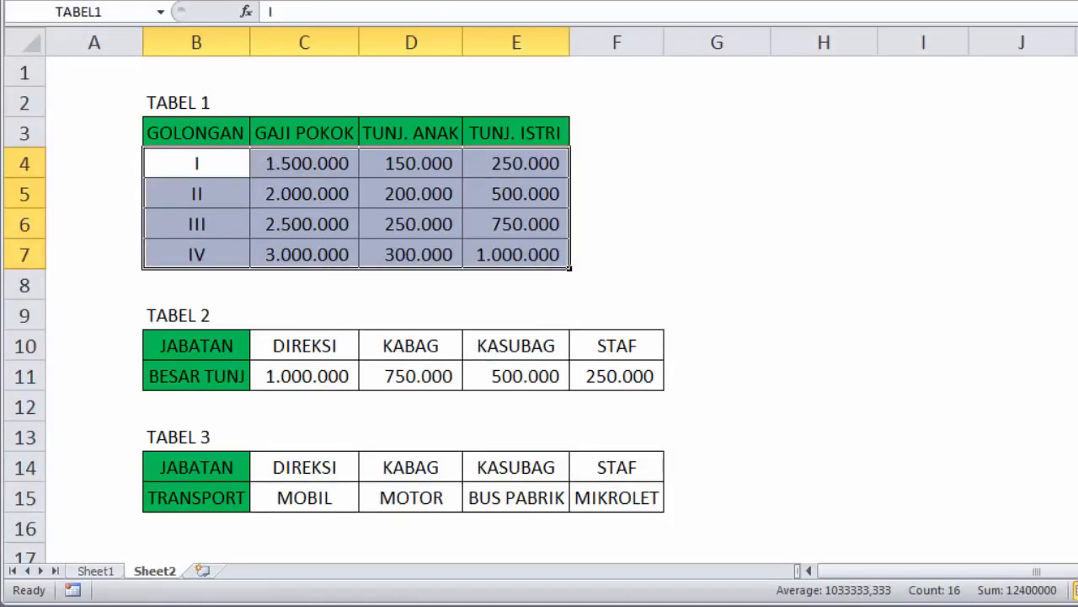
{"action": "right_click", "coordinate": [348, 156]}
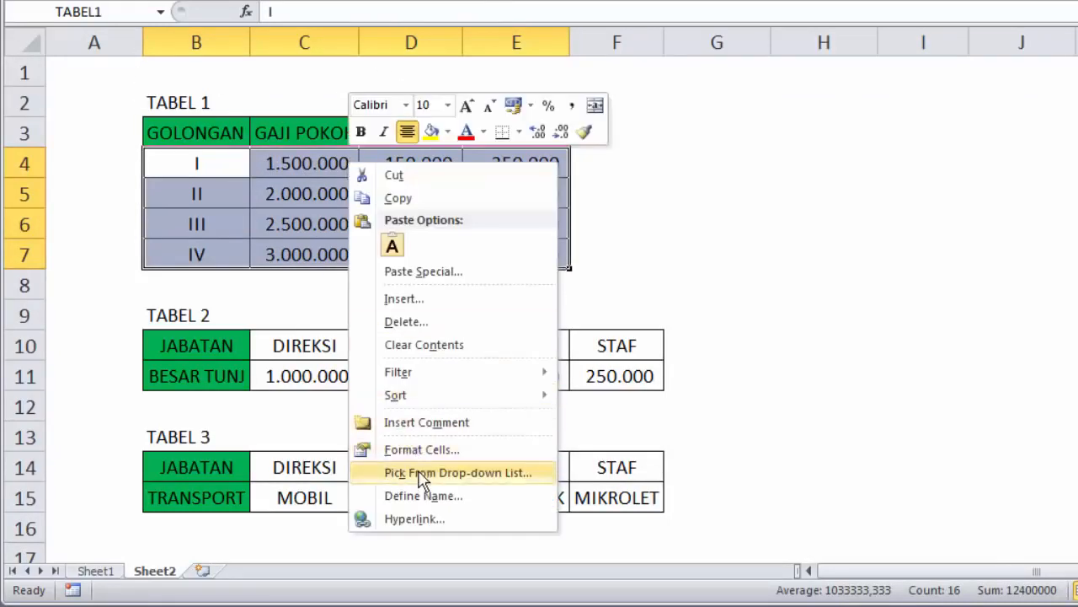
{"action": "left_click", "coordinate": [422, 496]}
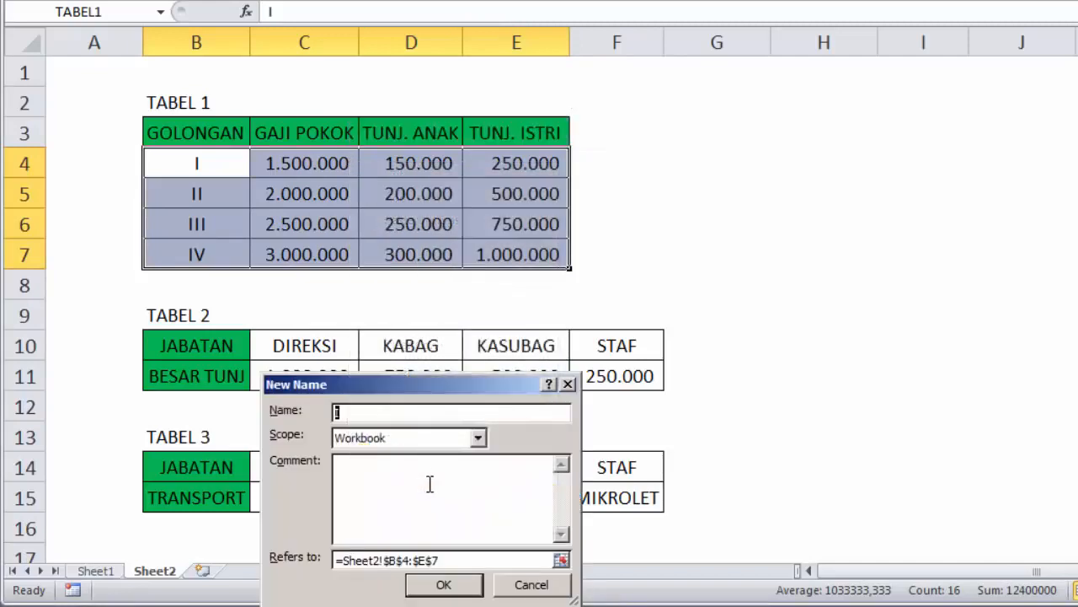
{"action": "left_click_drag", "start_coordinate": [434, 389], "coordinate": [658, 169]}
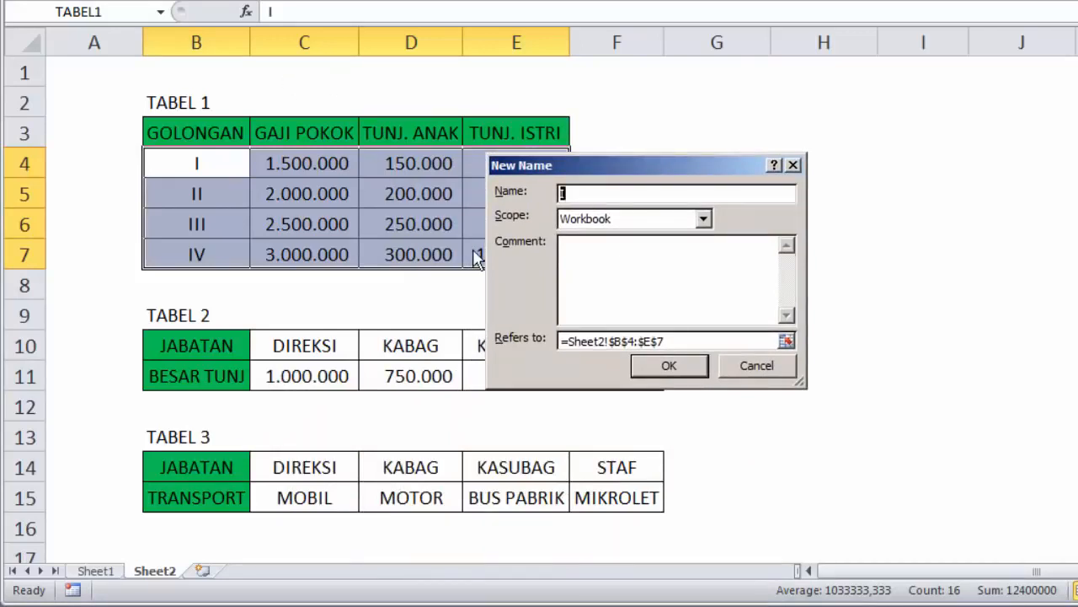
{"action": "type", "text": "GOL"}
{"action": "key", "text": "Return"}
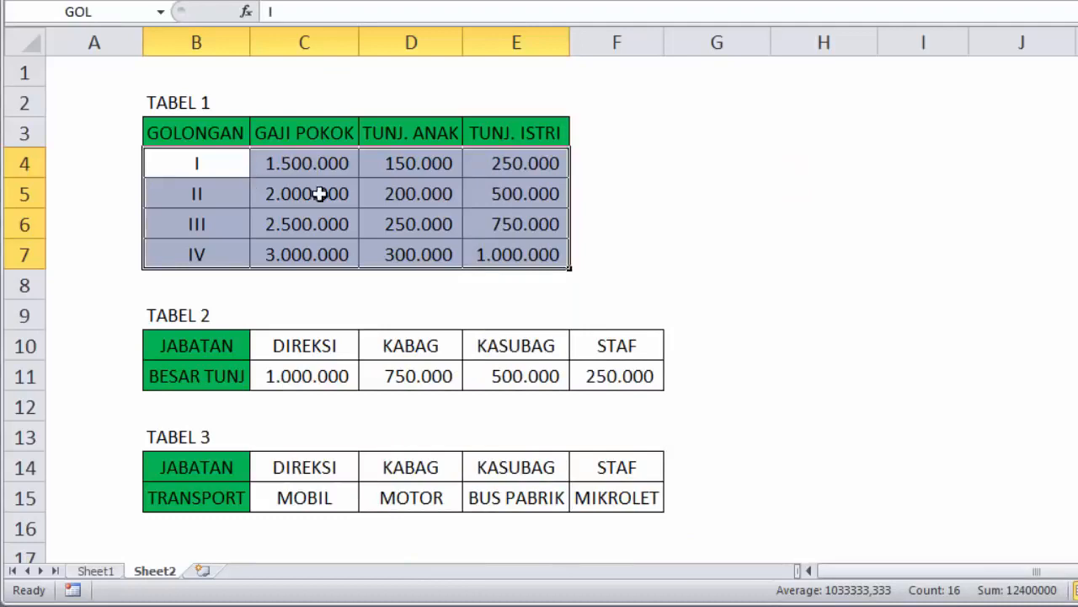
Define the name JABATAN for the Tabel 2 data range C10:F11 on Sheet2, with workbook scope.
{"action": "scroll", "coordinate": [396, 227], "scroll_direction": "down", "scroll_amount": 1}
{"action": "scroll", "coordinate": [353, 222], "scroll_direction": "up", "scroll_amount": 1}
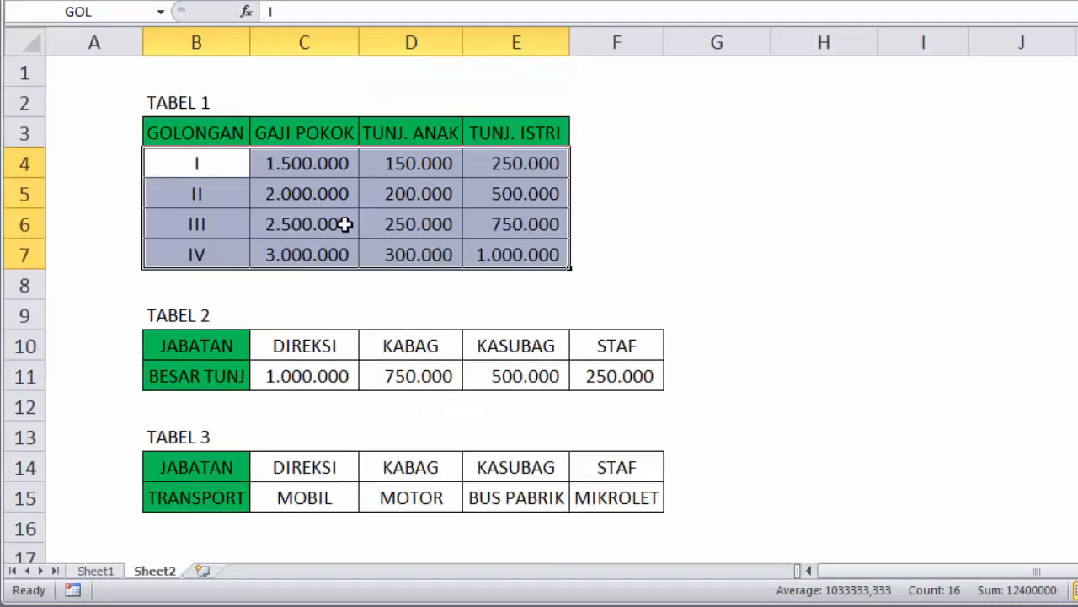
{"action": "left_click_drag", "start_coordinate": [305, 345], "coordinate": [601, 376]}
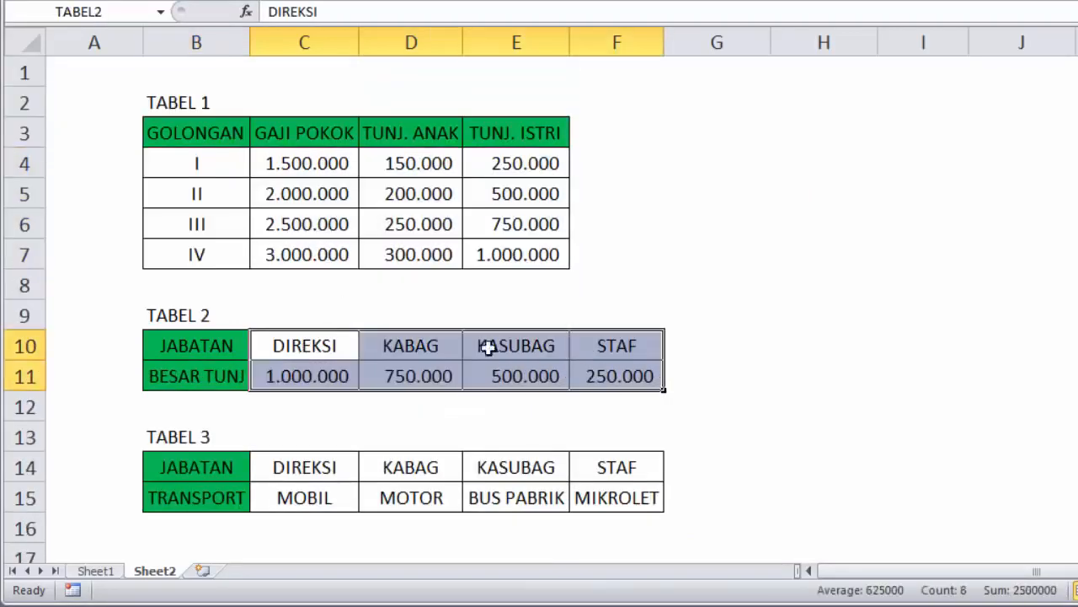
{"action": "right_click", "coordinate": [415, 360]}
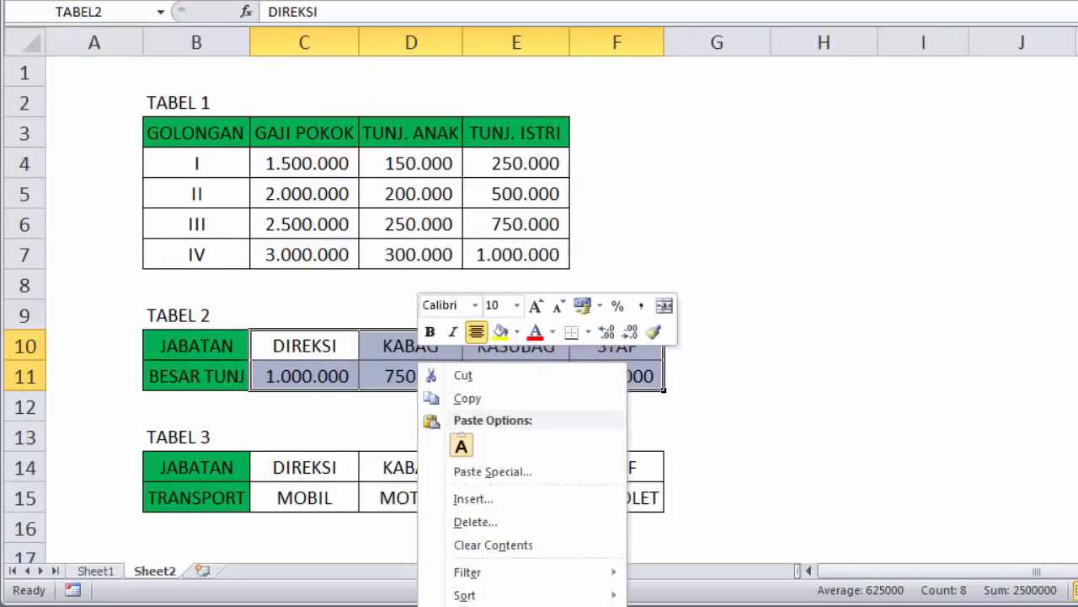
{"action": "left_click", "coordinate": [489, 606]}
{"action": "left_click_drag", "start_coordinate": [505, 587], "coordinate": [677, 134]}
{"action": "type", "text": "JABATAN"}
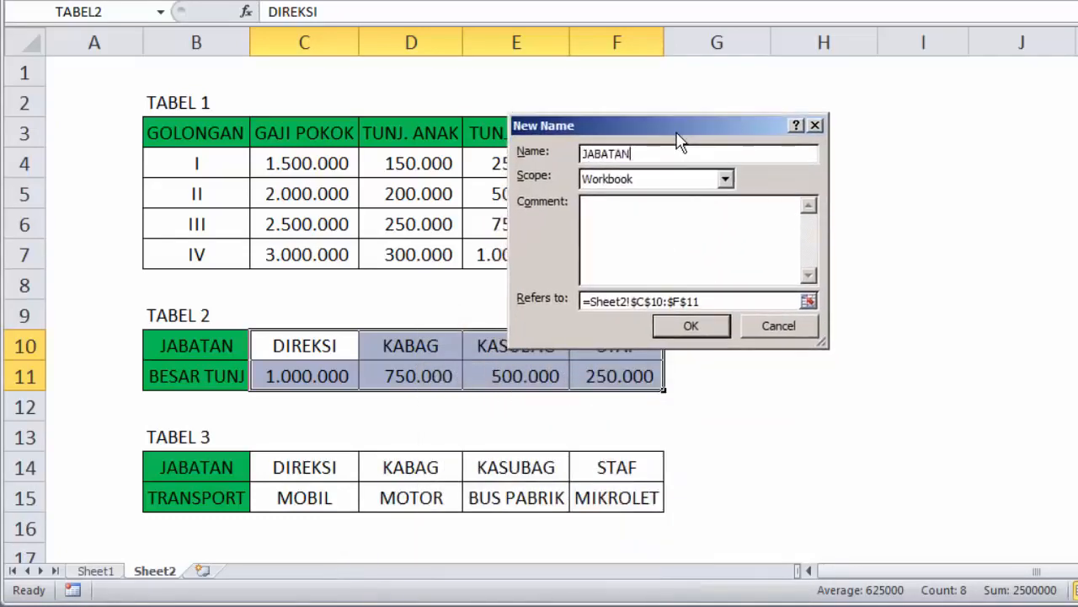
{"action": "key", "text": "Return"}
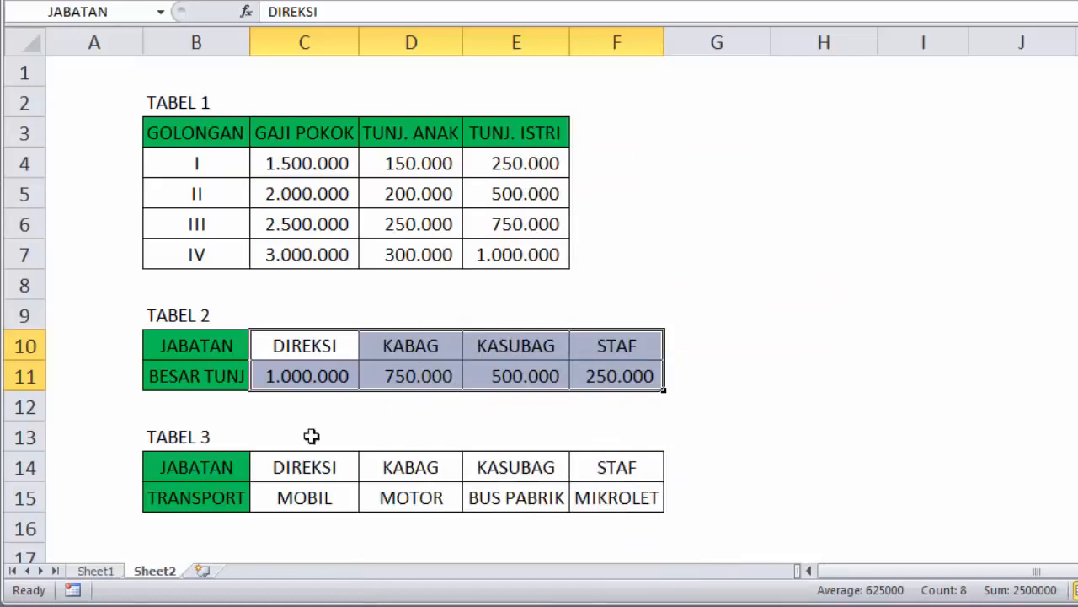
Define the name TRANSPORT for the Tabel 3 data range C14:F15 on Sheet2, with workbook scope.
{"action": "left_click", "coordinate": [152, 444]}
{"action": "left_click_drag", "start_coordinate": [304, 466], "coordinate": [602, 498]}
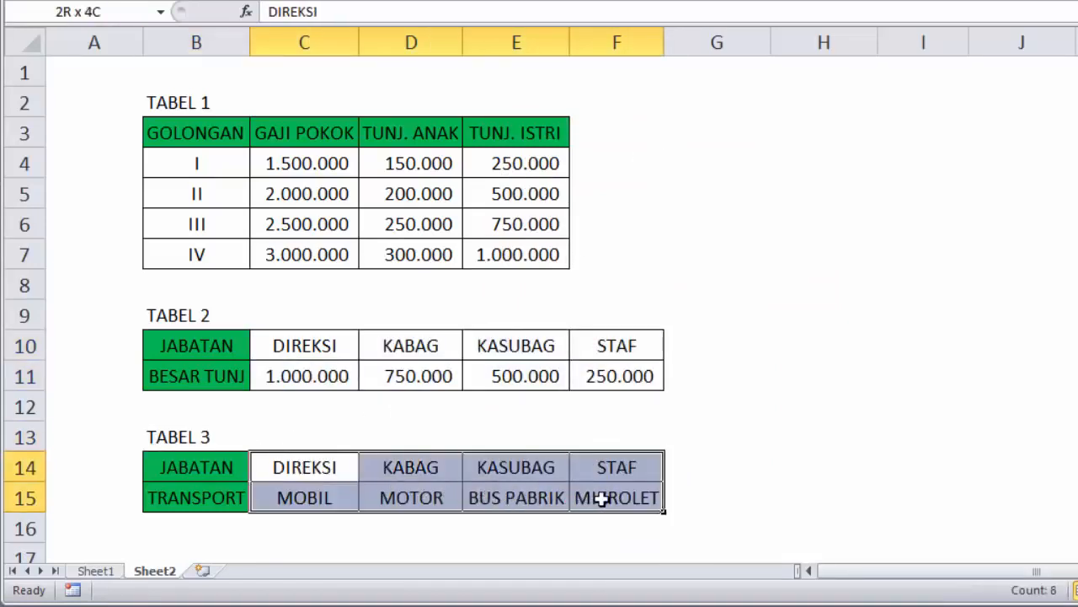
{"action": "right_click", "coordinate": [554, 485]}
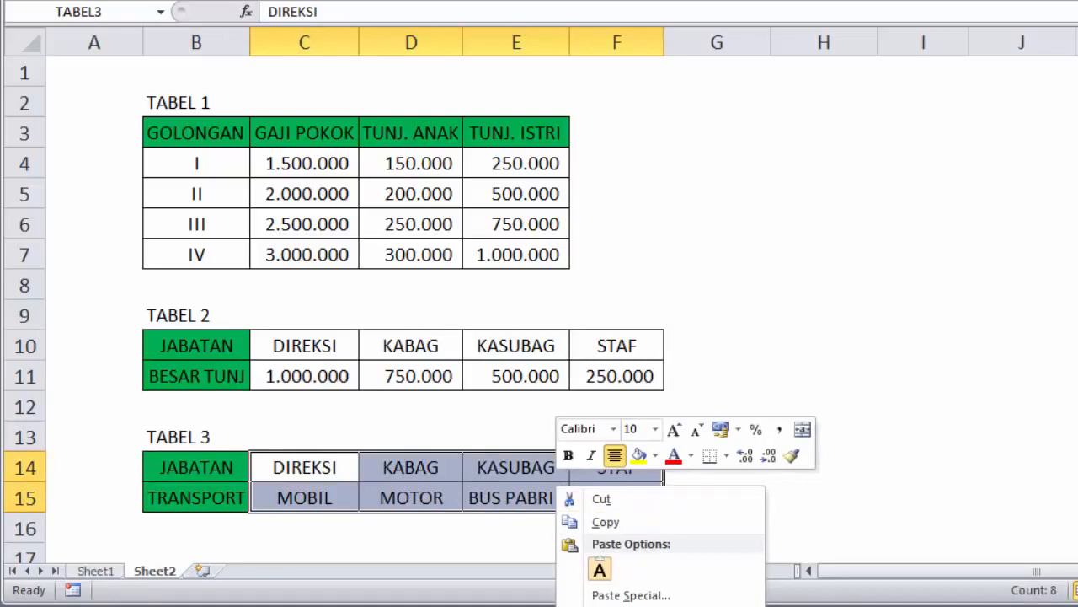
{"action": "key", "text": "Escape"}
{"action": "left_click_drag", "start_coordinate": [673, 327], "coordinate": [657, 126]}
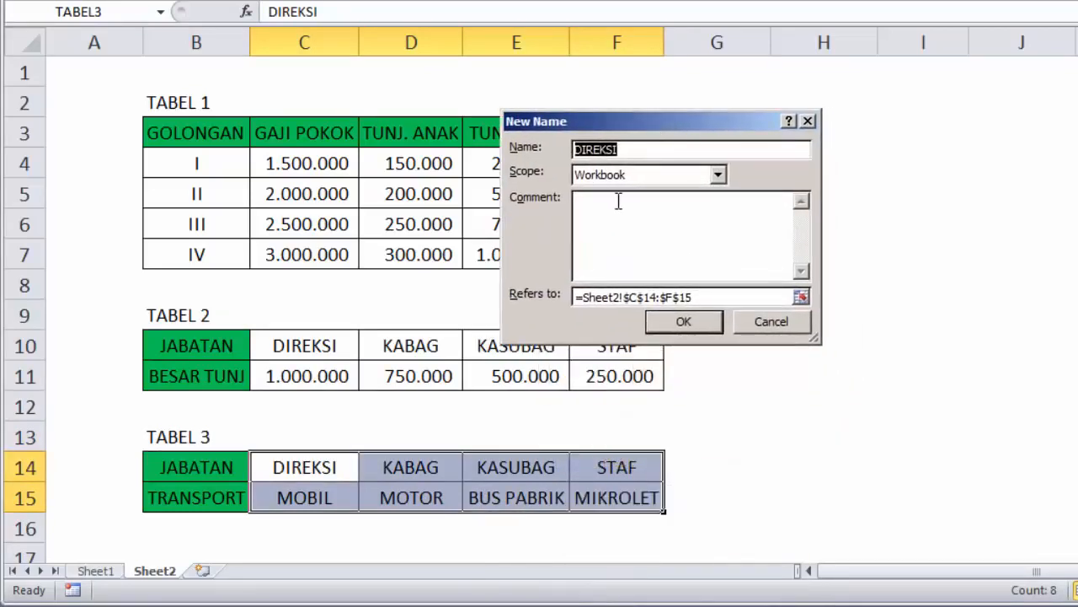
{"action": "type", "text": "TRANSPORT"}
{"action": "key", "text": "Return"}
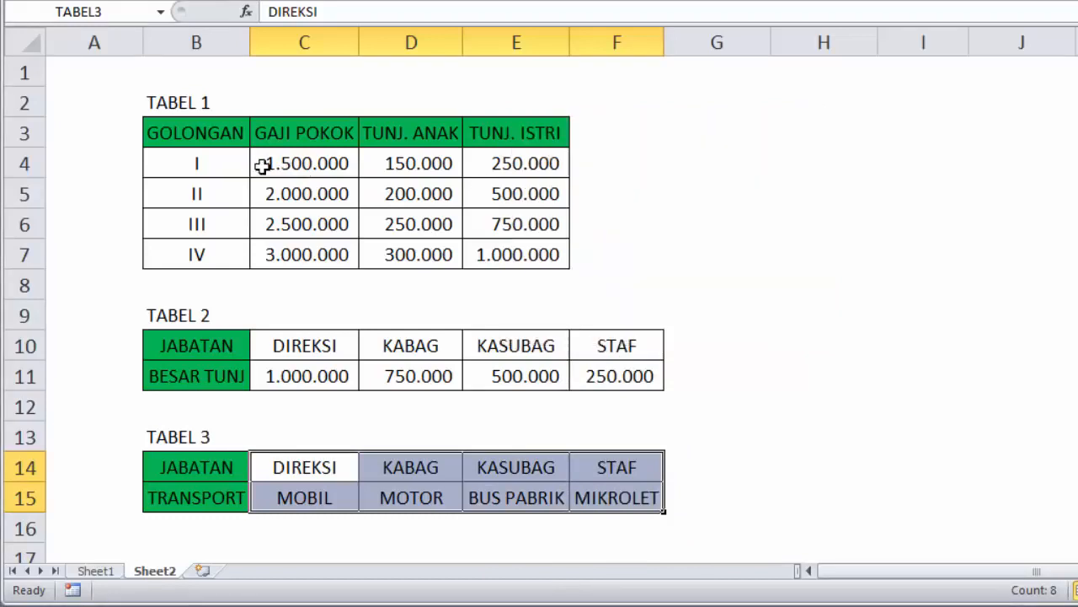
Review the Golongan, Gaji Pokok, Tunj. Anak and Tunj. Istri columns of Tabel 1 on Sheet2, comparing with the salary table on Sheet1.
{"action": "left_click", "coordinate": [216, 343]}
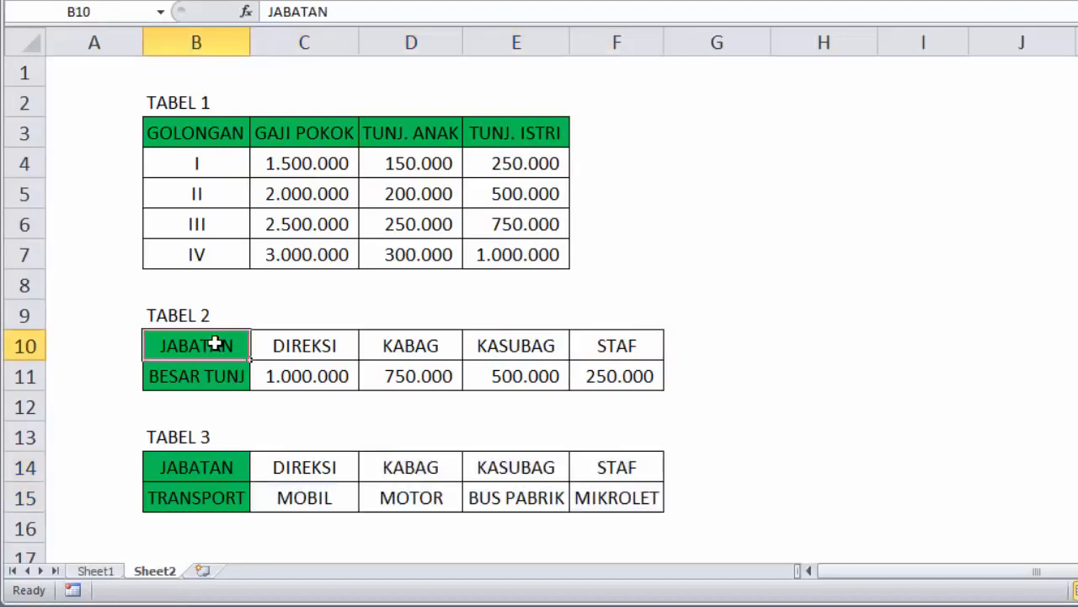
{"action": "left_click", "coordinate": [218, 477]}
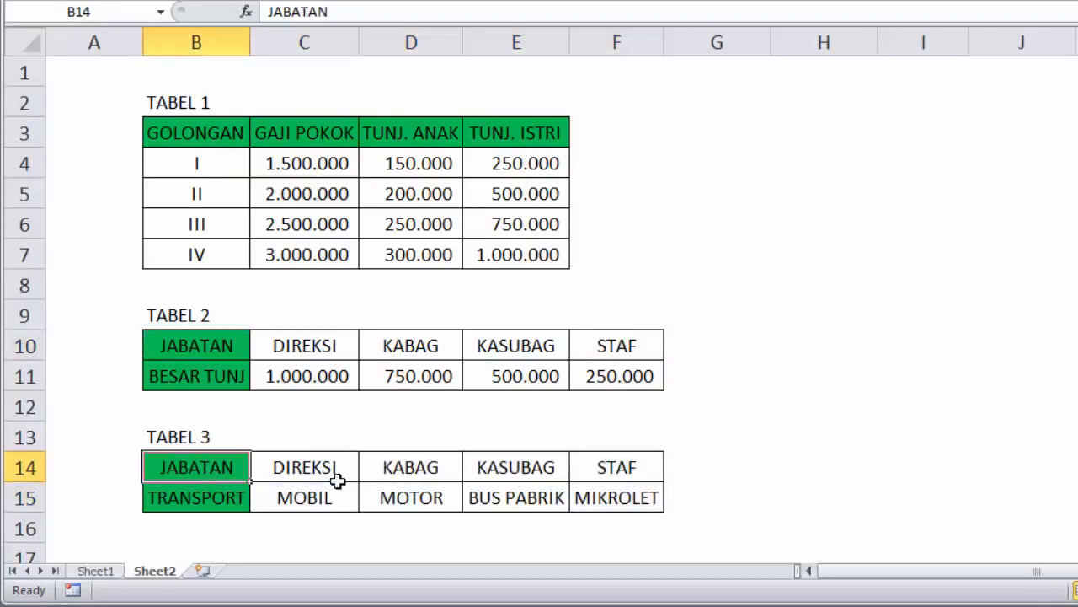
{"action": "left_click", "coordinate": [95, 571]}
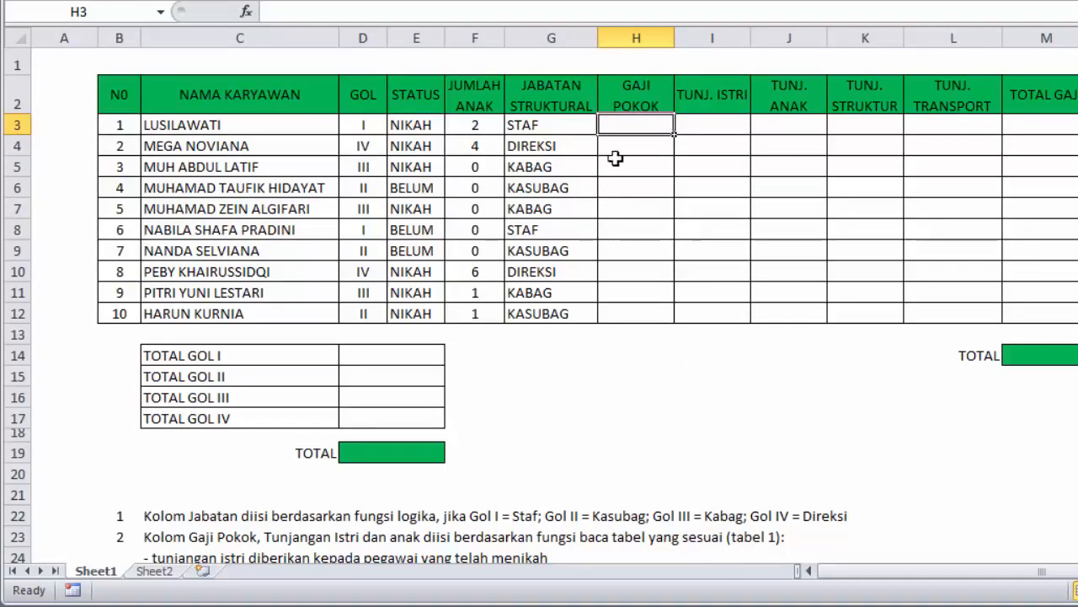
{"action": "left_click", "coordinate": [155, 571]}
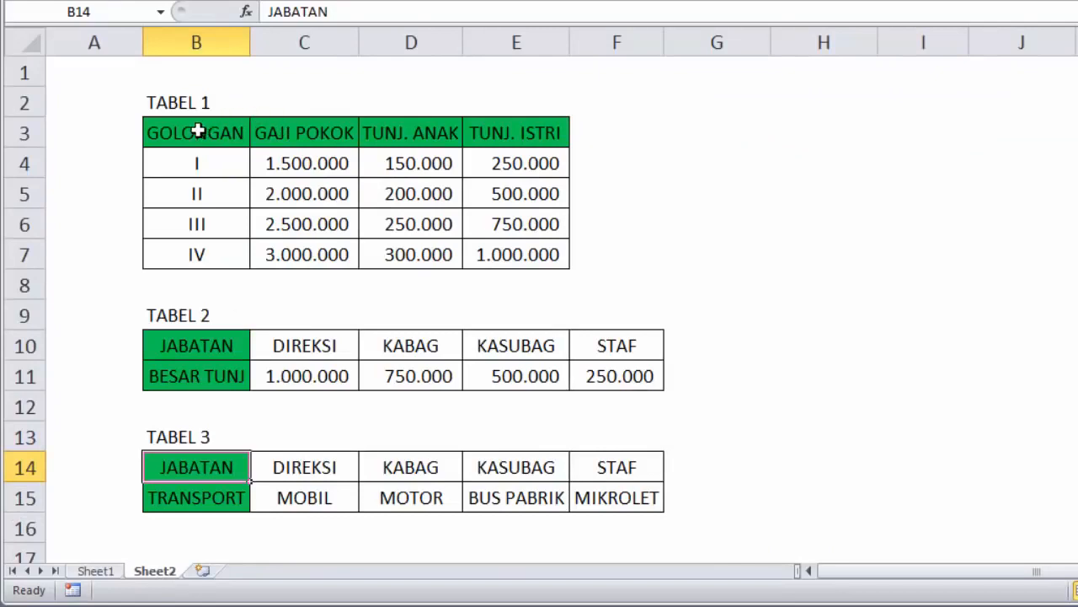
{"action": "left_click_drag", "start_coordinate": [198, 130], "coordinate": [207, 252]}
{"action": "left_click_drag", "start_coordinate": [294, 160], "coordinate": [301, 200]}
{"action": "left_click_drag", "start_coordinate": [413, 162], "coordinate": [413, 223]}
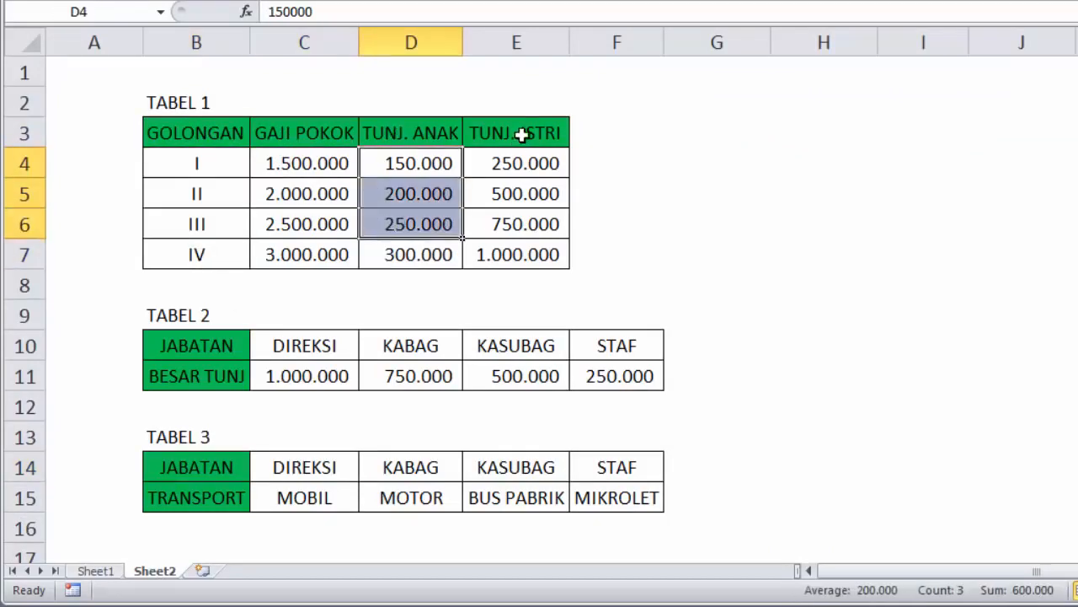
{"action": "left_click_drag", "start_coordinate": [522, 135], "coordinate": [522, 194]}
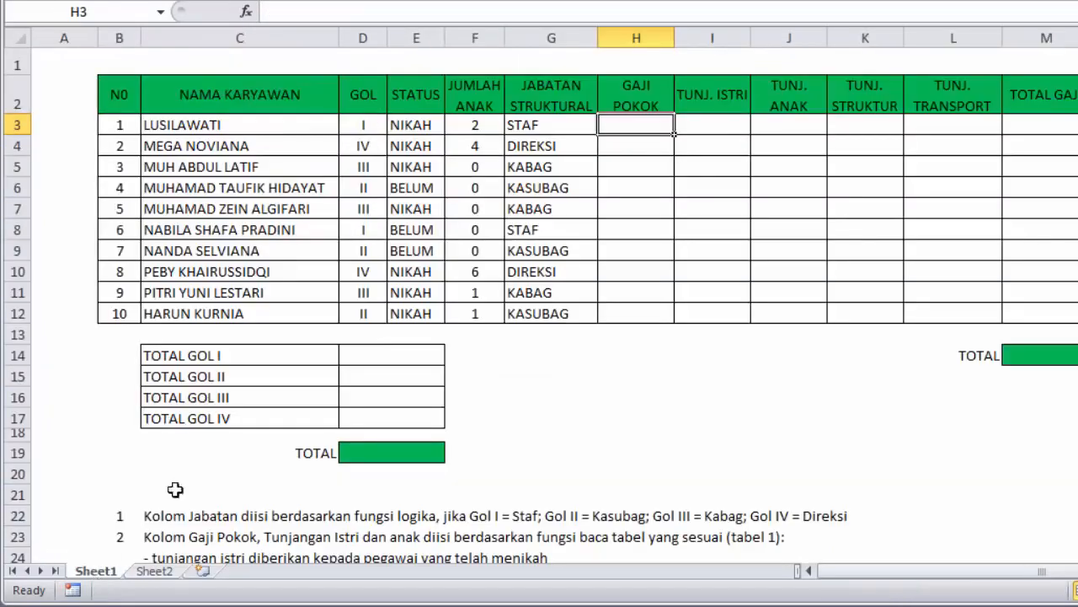
{"action": "left_click", "coordinate": [96, 571]}
Enter the Gaji Pokok formula =VLOOKUP(D3;GOL;2;FALSE) in cell H3 on Sheet1.
{"action": "left_click", "coordinate": [638, 140]}
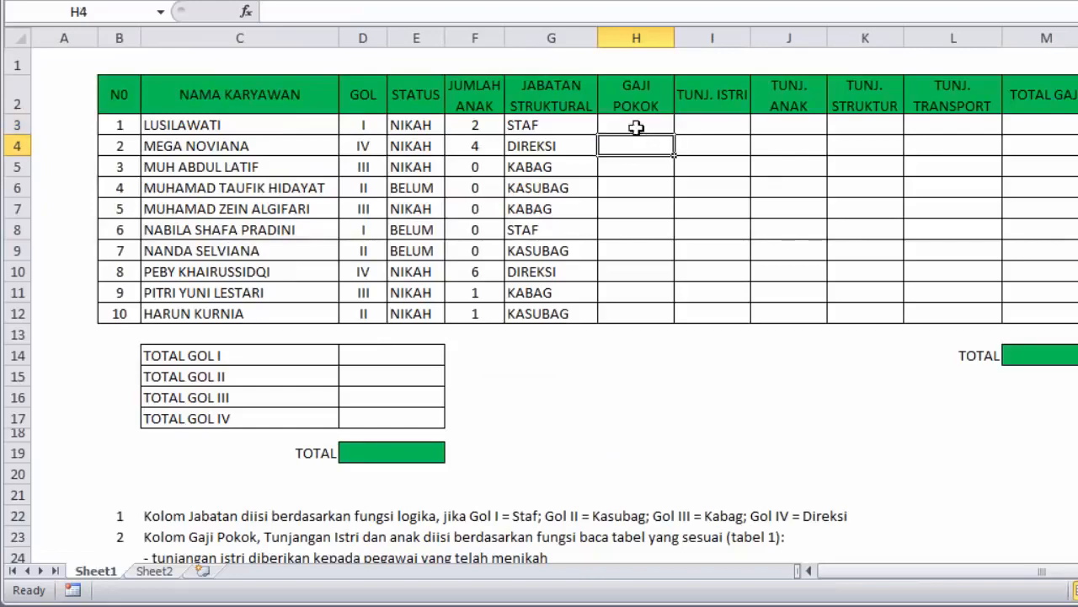
{"action": "left_click", "coordinate": [662, 126]}
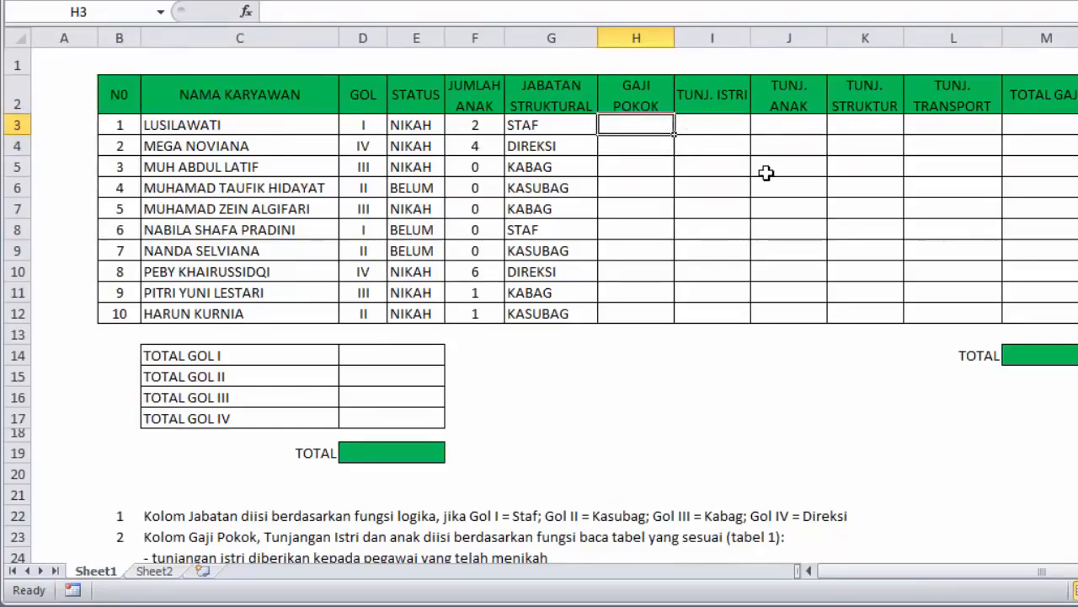
{"action": "type", "text": "=vl"}
{"action": "key", "text": "Tab"}
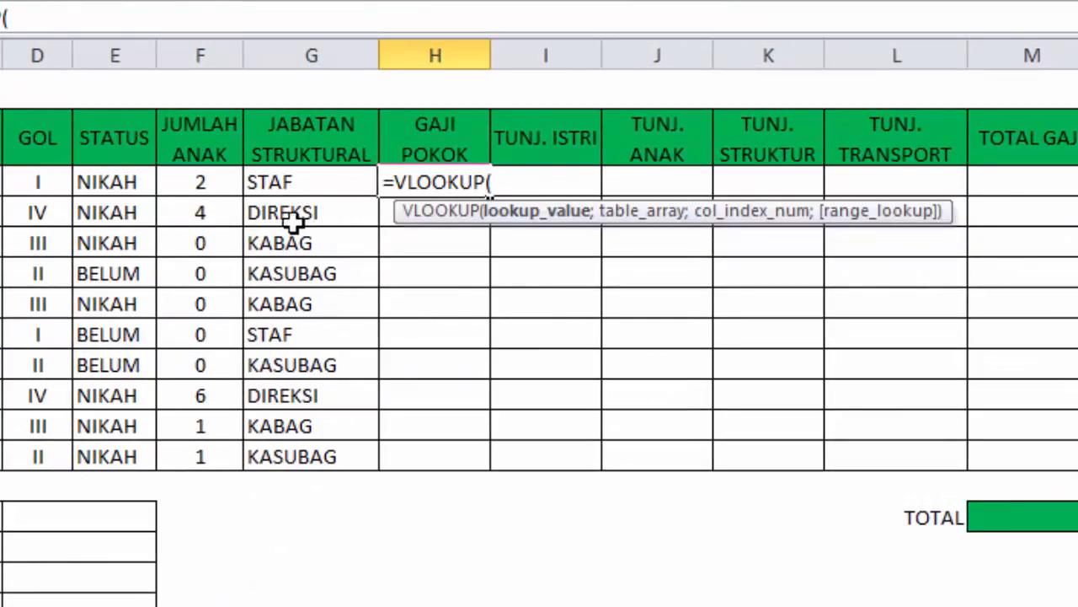
{"action": "key", "text": "Left"}
{"action": "key", "text": "Left"}
{"action": "key", "text": "Left"}
{"action": "key", "text": "Left"}
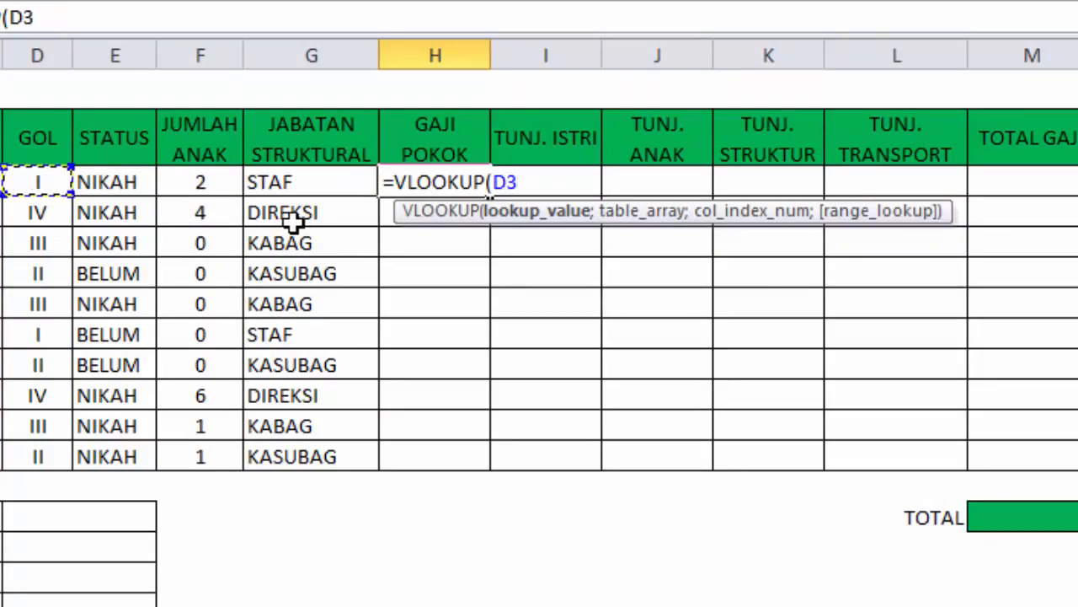
{"action": "type", "text": ";"}
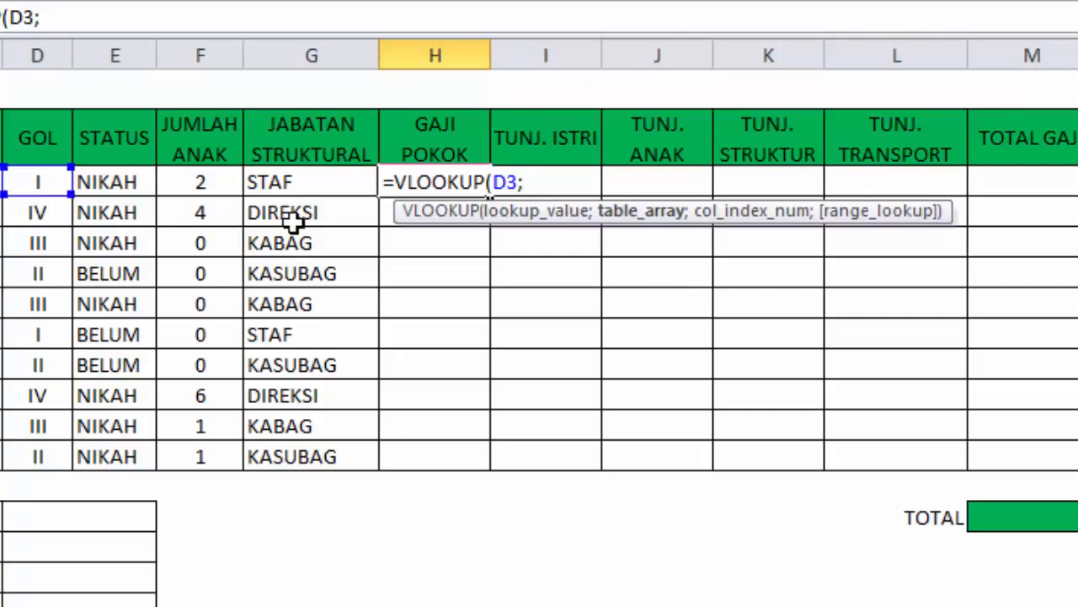
{"action": "type", "text": "go"}
{"action": "key", "text": "Tab"}
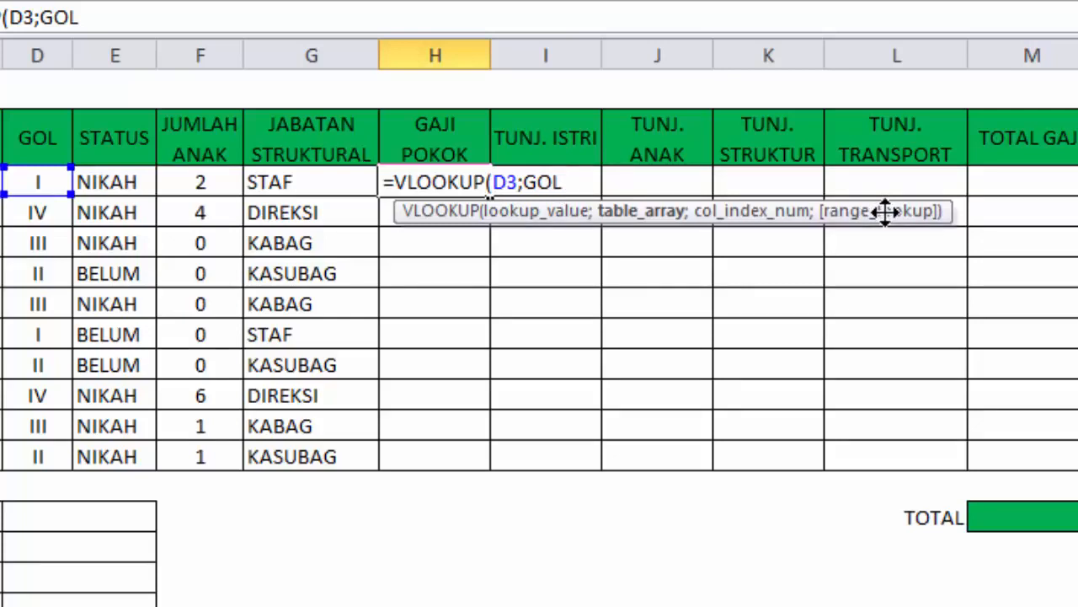
{"action": "type", "text": ";"}
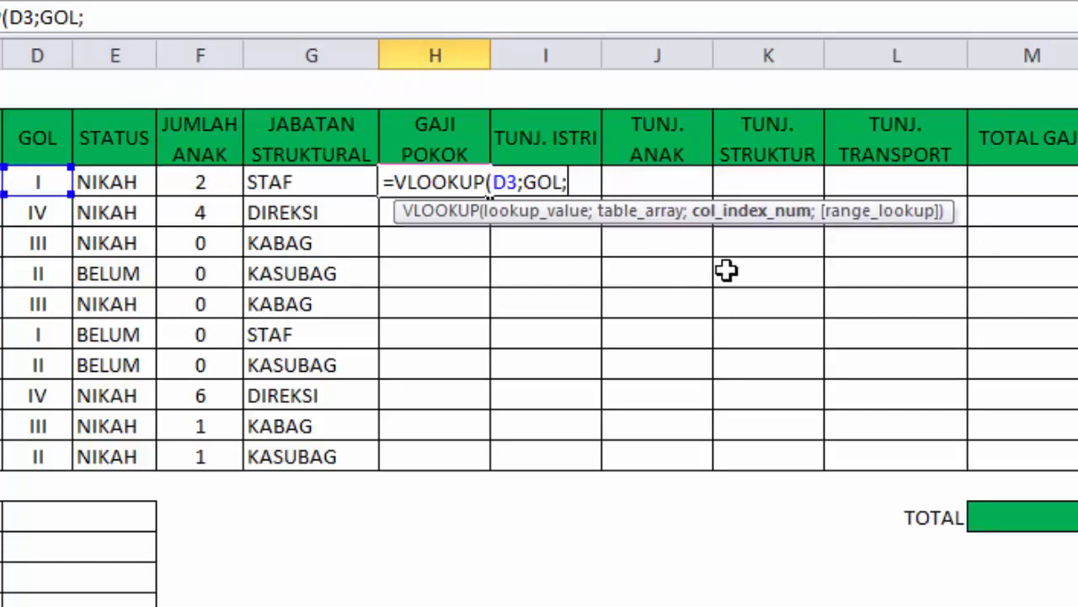
{"action": "type", "text": "2;"}
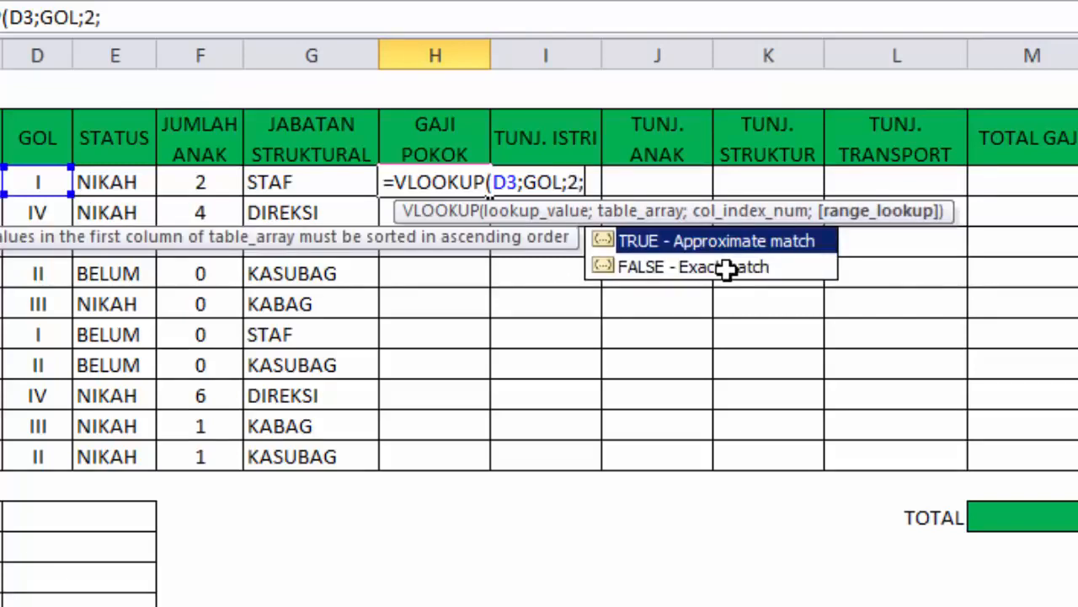
{"action": "double_click", "coordinate": [724, 267]}
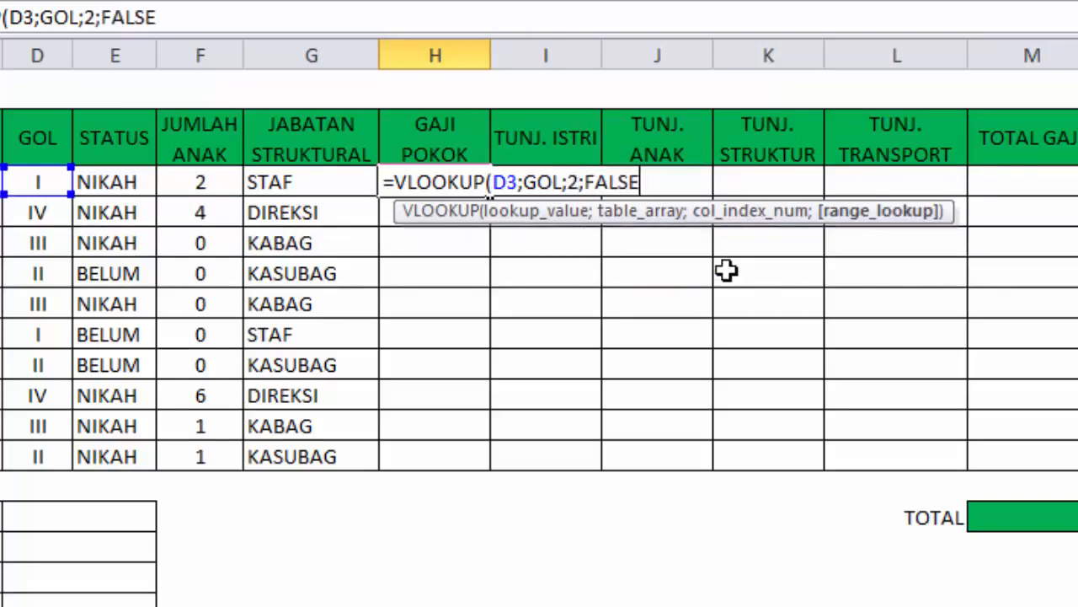
{"action": "key", "text": "Return"}
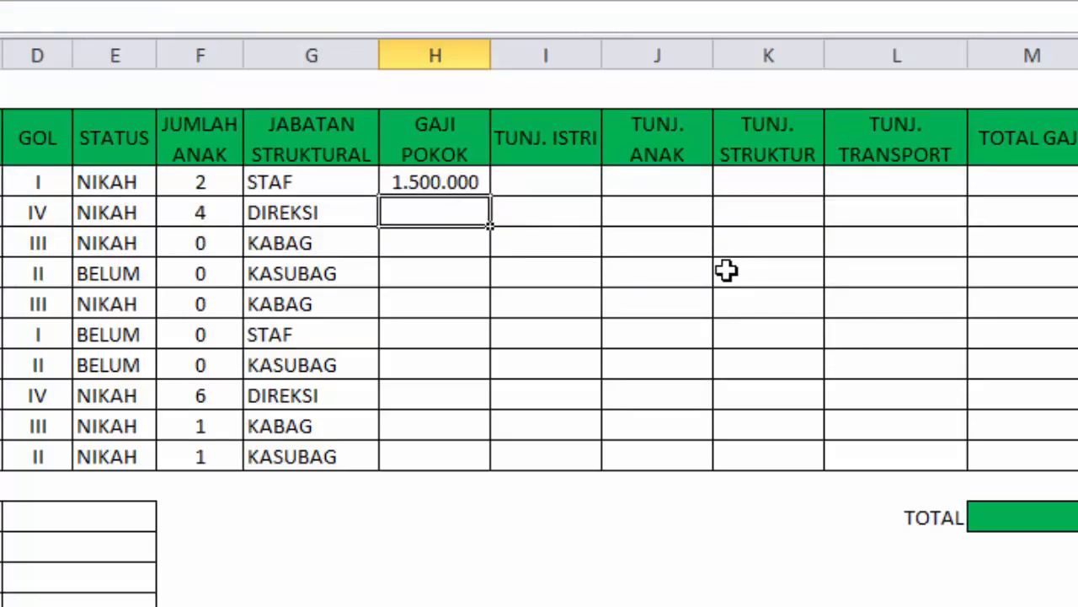
Copy the Gaji Pokok formula from H3 down through H12 and check row 4 against its GOL value.
{"action": "left_click", "coordinate": [458, 180]}
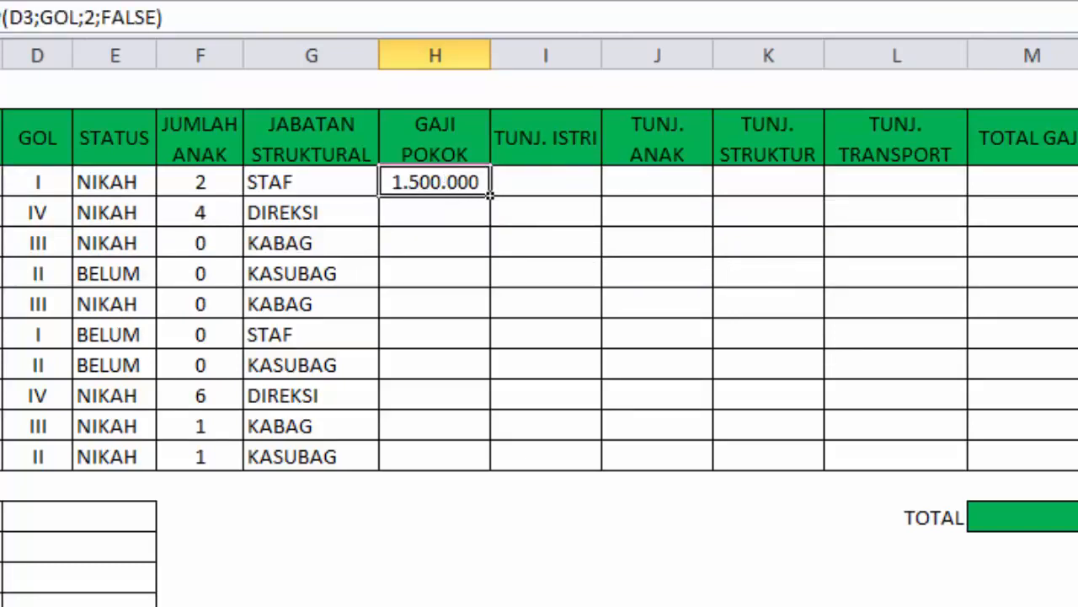
{"action": "double_click", "coordinate": [430, 179]}
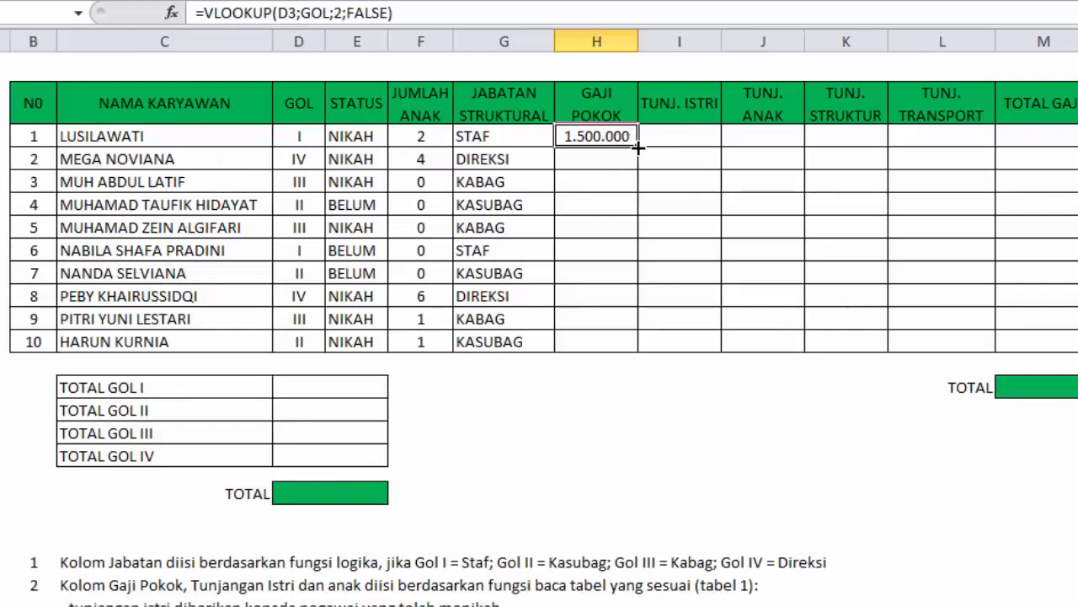
{"action": "left_click_drag", "start_coordinate": [638, 146], "coordinate": [636, 347]}
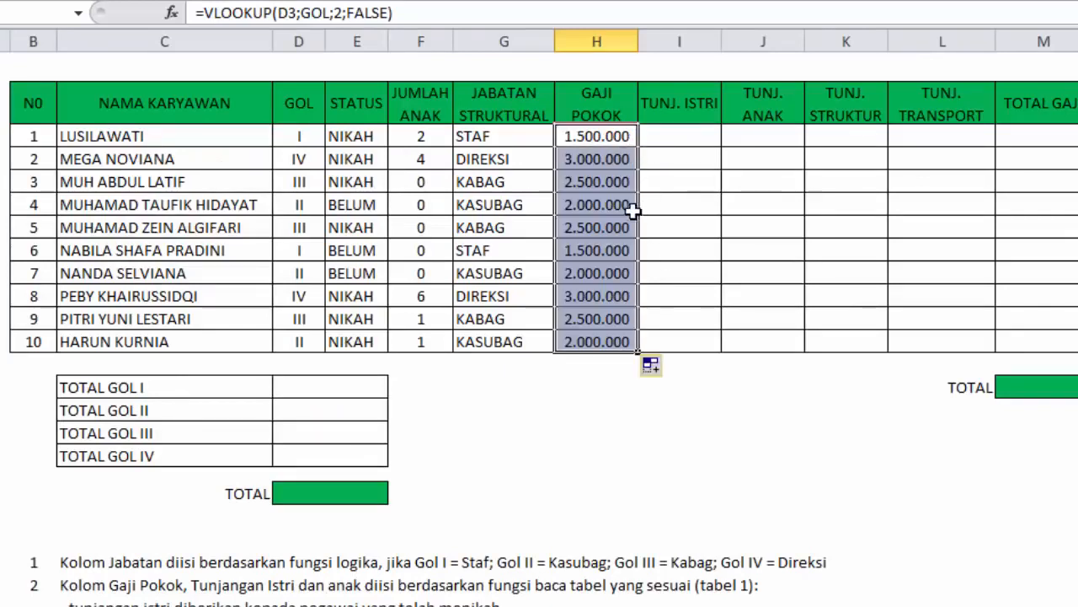
{"action": "left_click", "coordinate": [298, 158]}
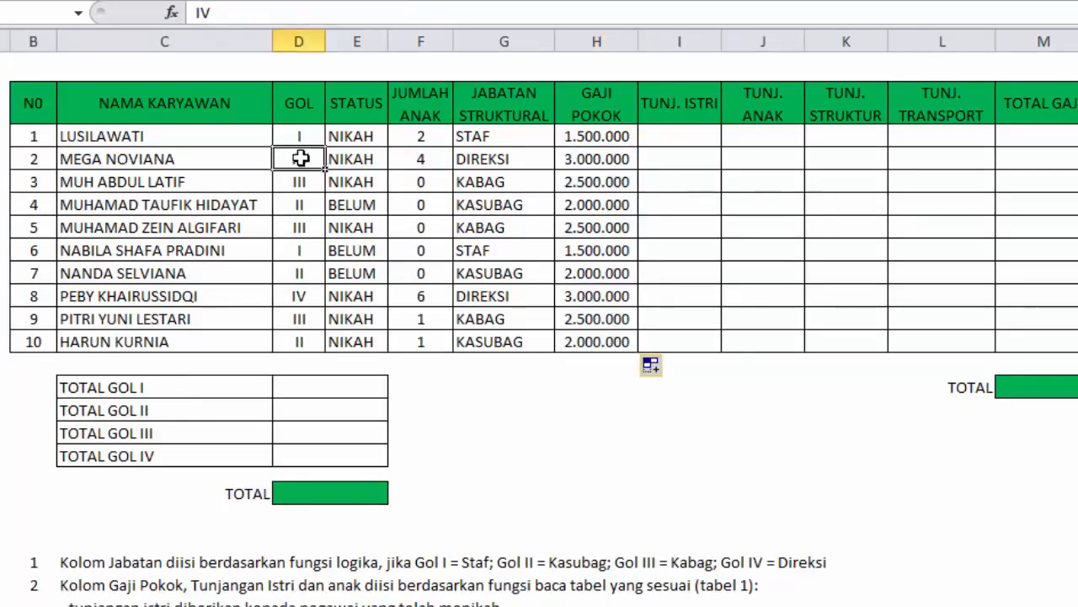
{"action": "left_click", "coordinate": [575, 160]}
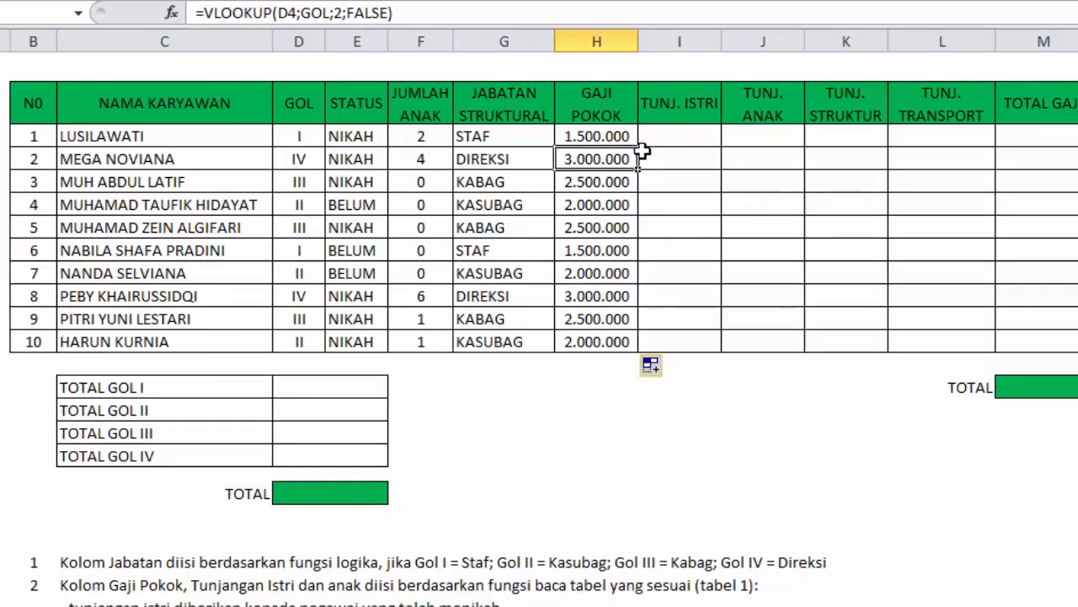
Check the wife allowance condition in note 2 below the salary table, comparing it with the Status and Tunj. Istri columns.
{"action": "left_click", "coordinate": [684, 137]}
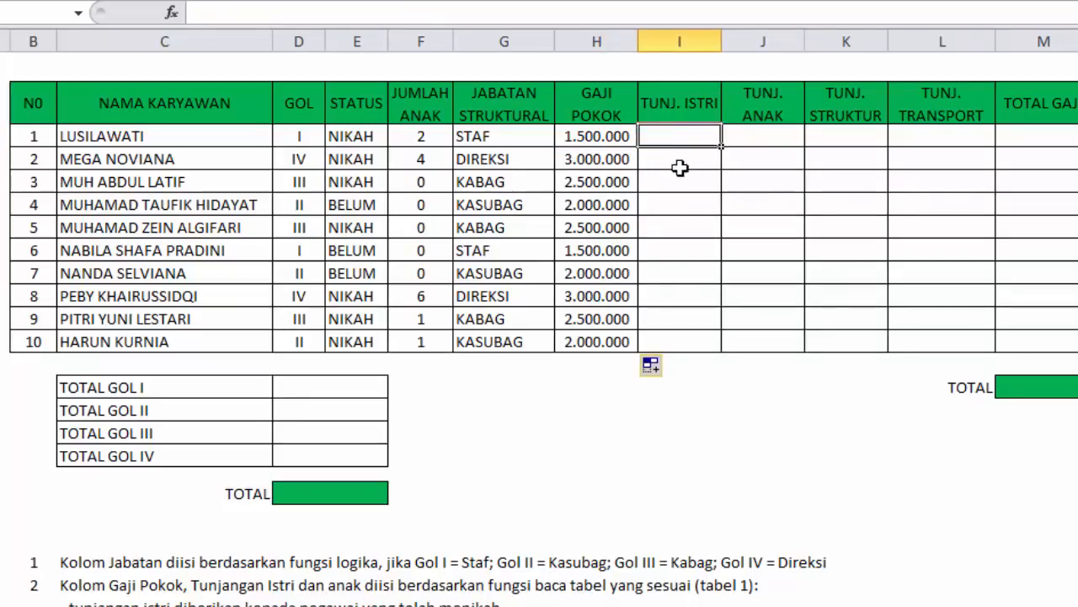
{"action": "scroll", "coordinate": [489, 358], "scroll_direction": "down", "scroll_amount": 2}
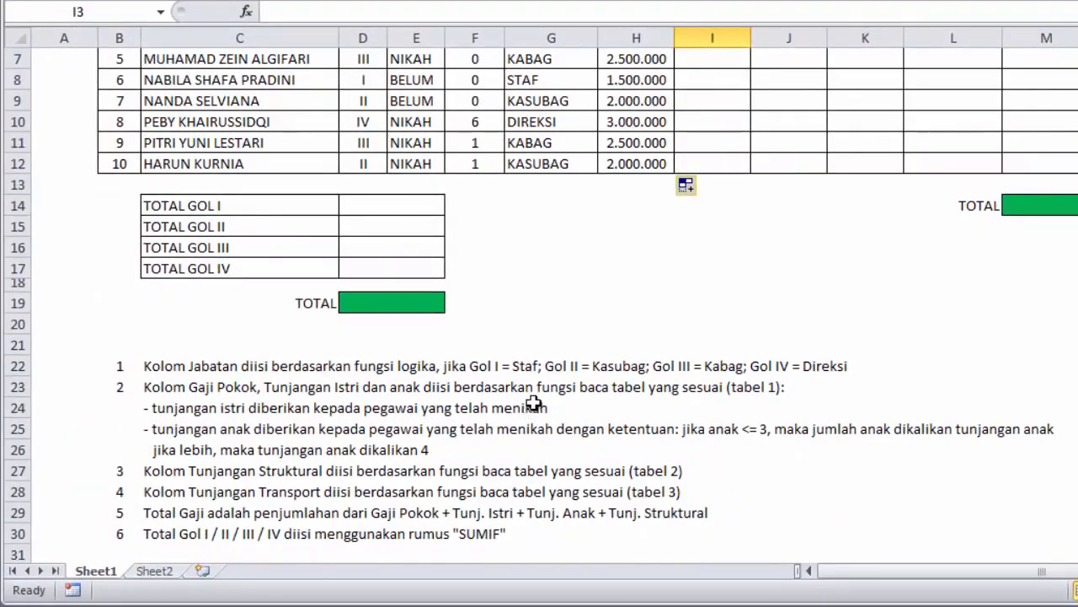
{"action": "scroll", "coordinate": [533, 403], "scroll_direction": "up", "scroll_amount": 2}
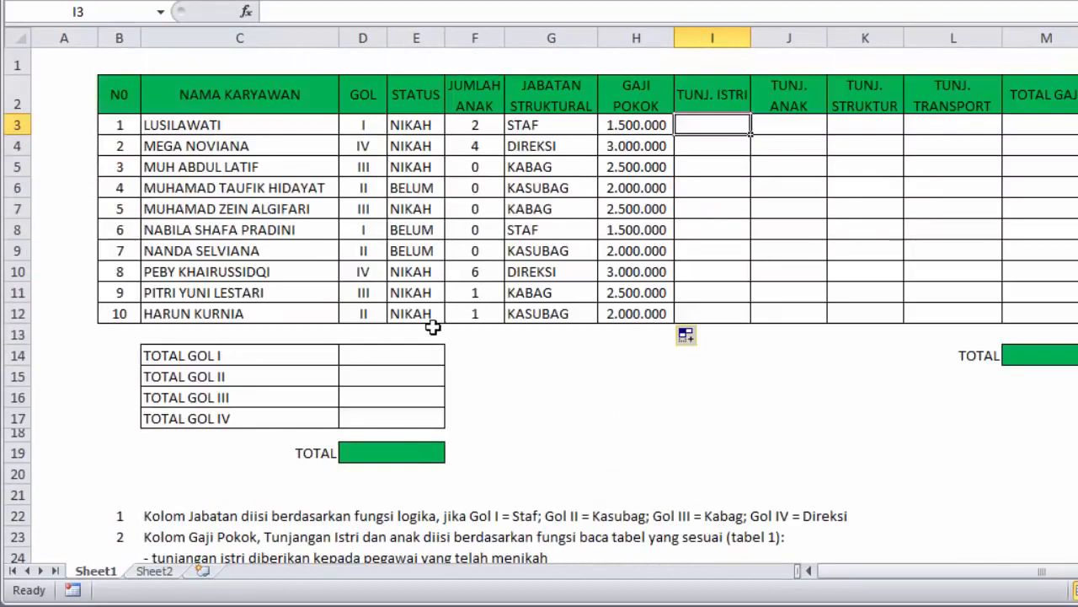
{"action": "left_click", "coordinate": [738, 151]}
{"action": "left_click", "coordinate": [729, 120]}
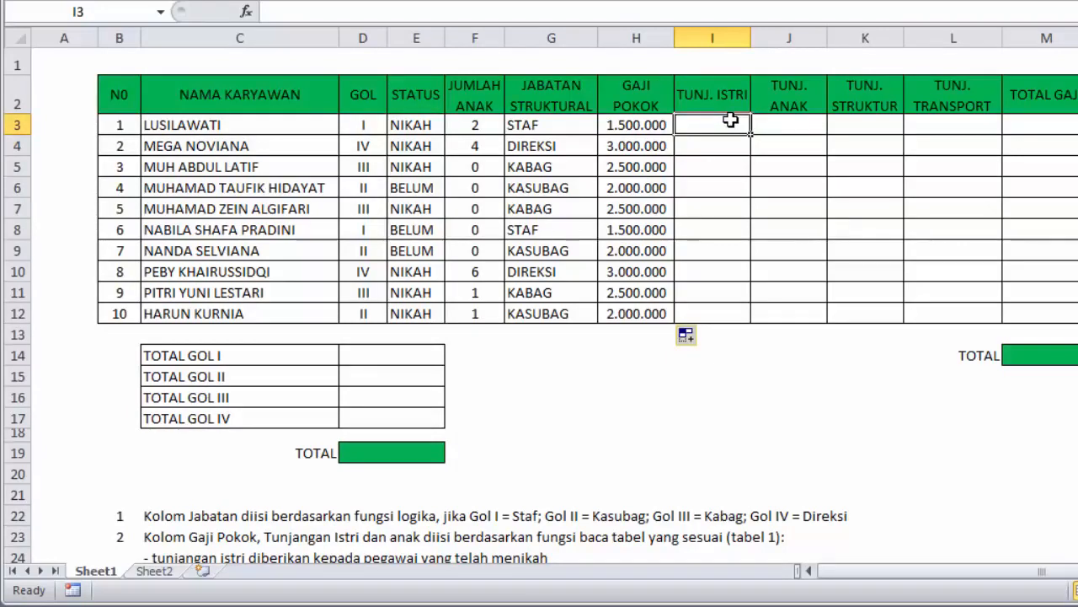
{"action": "type", "text": "if"}
{"action": "key", "text": "Tab"}
{"action": "left_click", "coordinate": [730, 120]}
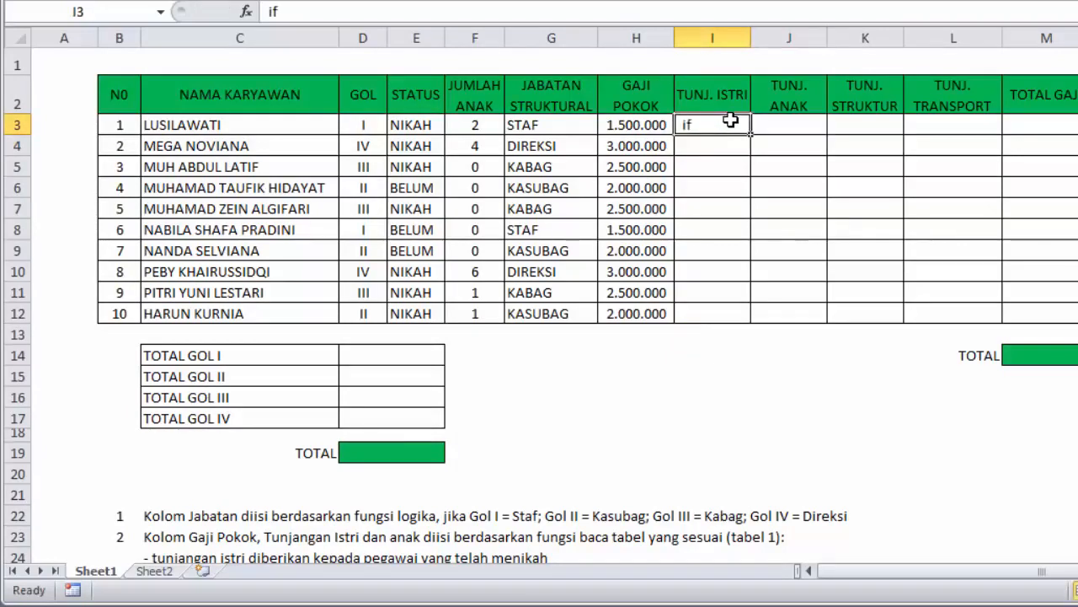
{"action": "type", "text": "=if"}
{"action": "key", "text": "Tab"}
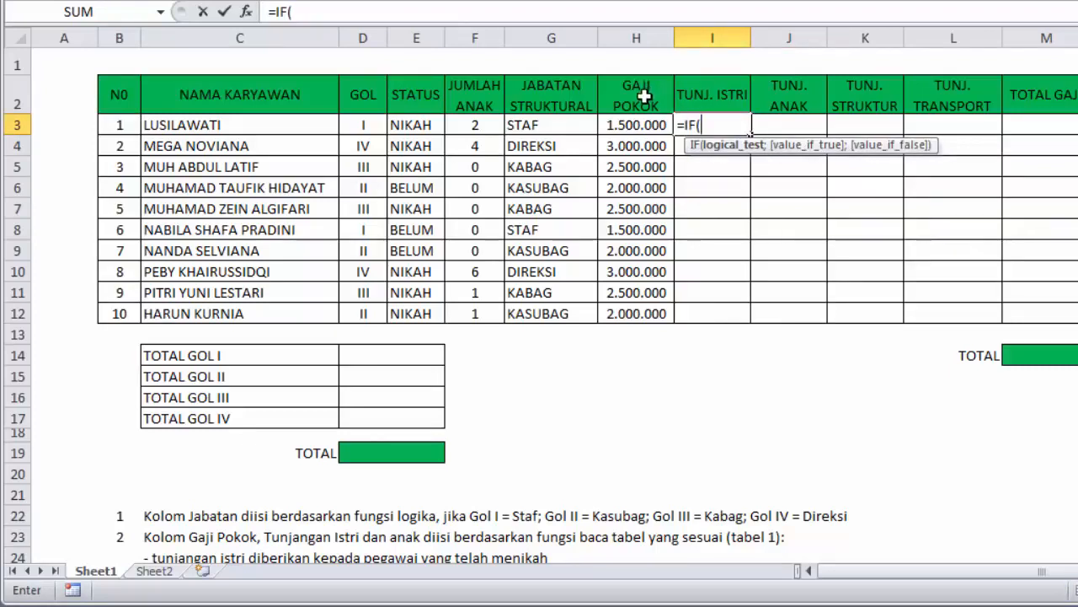
{"action": "key", "text": "Escape"}
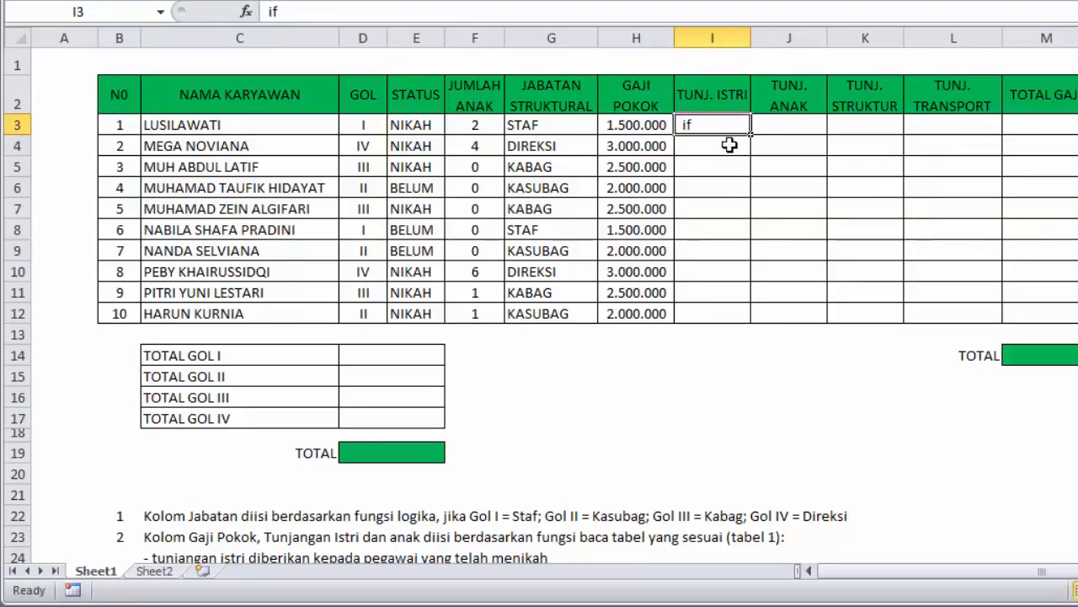
Enter the Tunj. Istri lookup formula =VLOOKUP(D3;GOL;4;FALSE) in cell I3.
{"action": "type", "text": "=vlo"}
{"action": "key", "text": "Tab"}
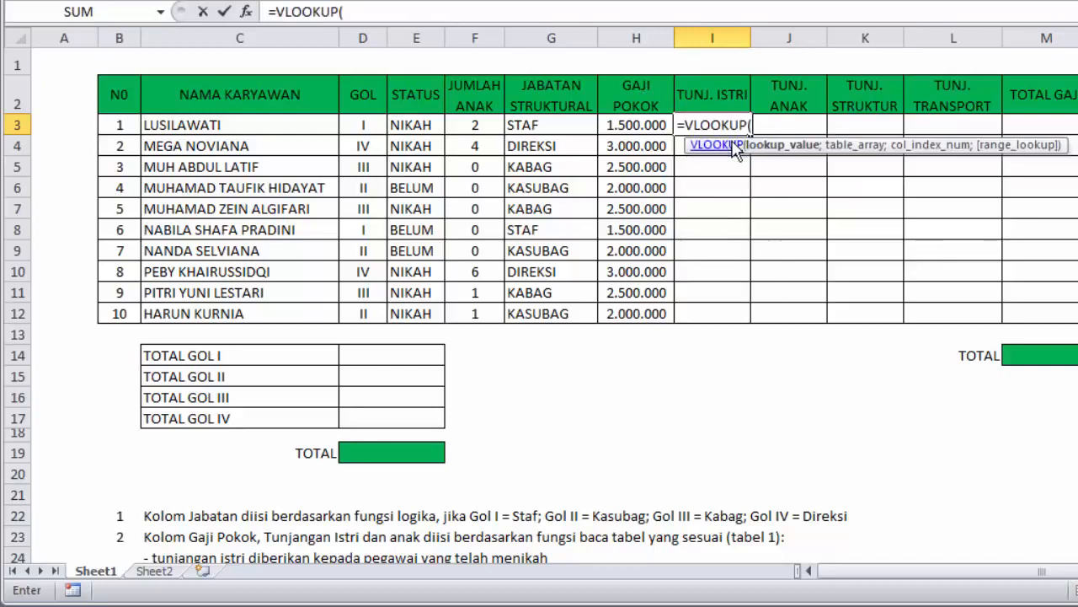
{"action": "left_click", "coordinate": [360, 124]}
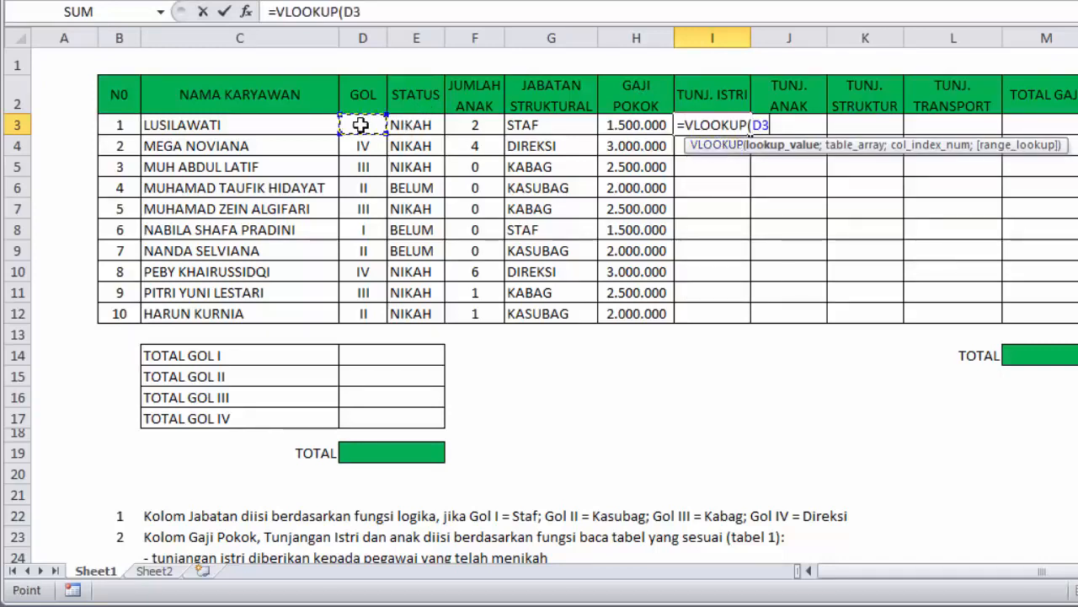
{"action": "type", "text": ";"}
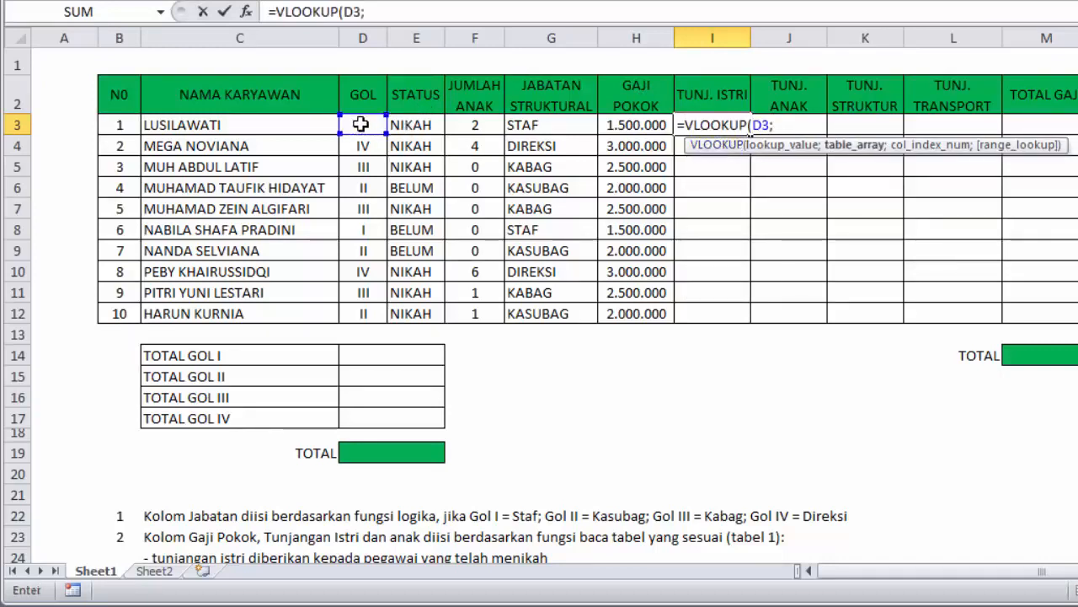
{"action": "type", "text": "go"}
{"action": "key", "text": "Tab"}
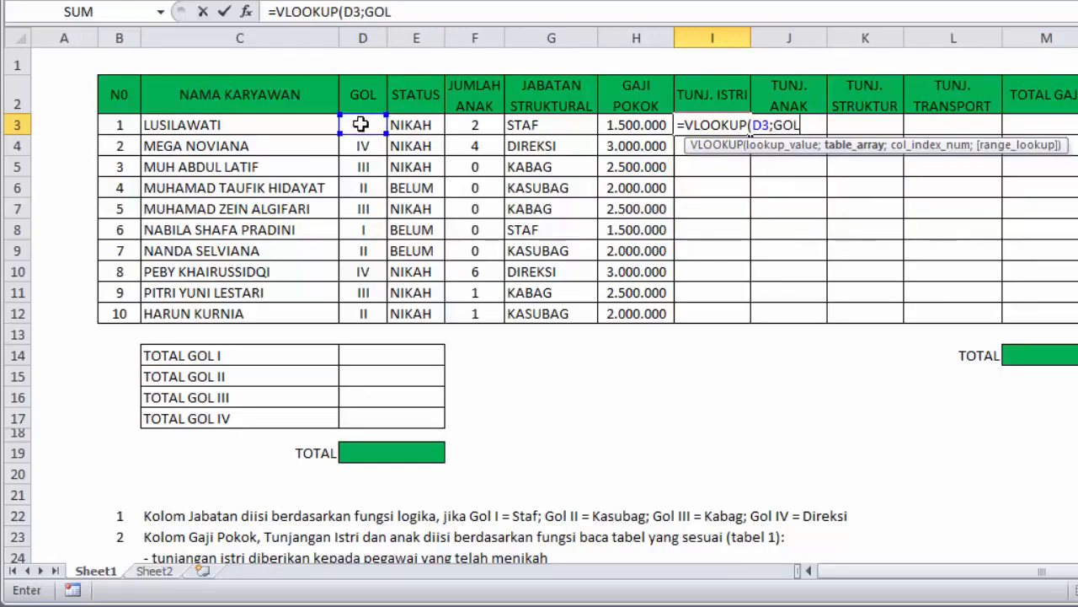
{"action": "type", "text": ";4"}
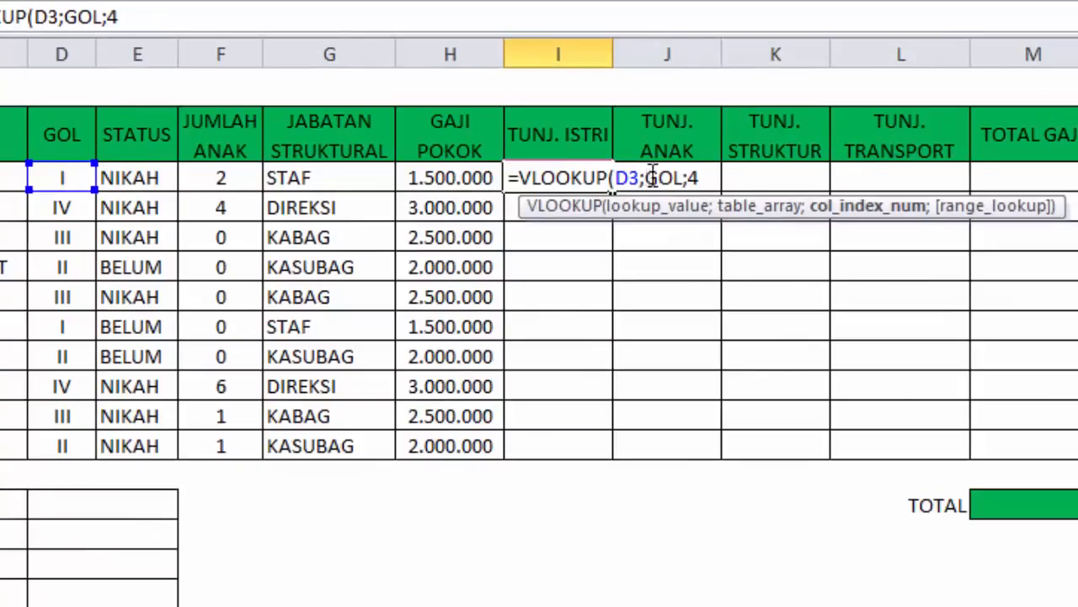
{"action": "type", "text": ";"}
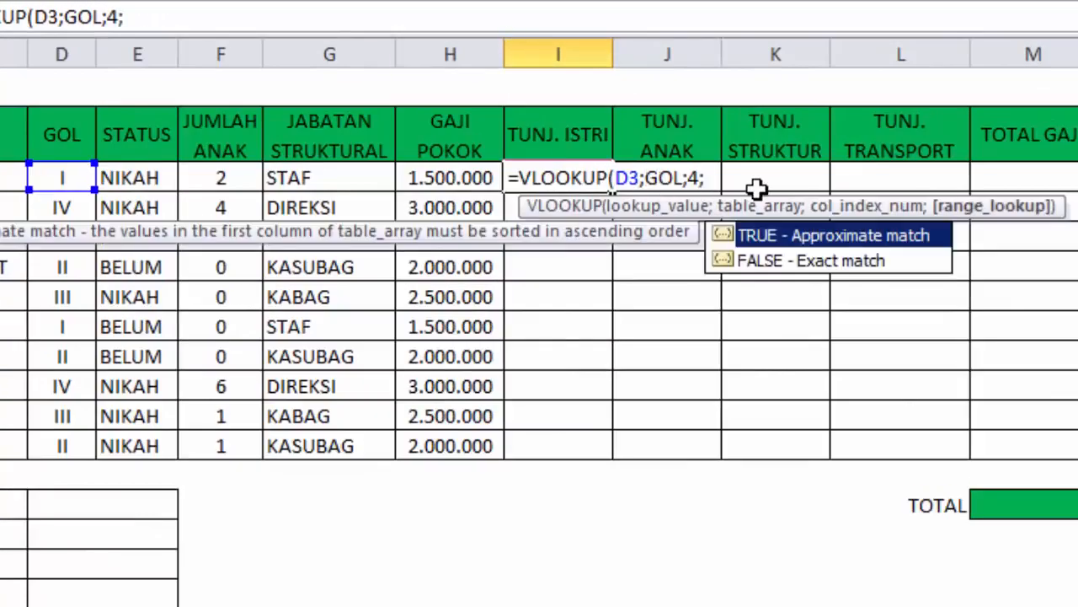
{"action": "type", "text": "FALSE"}
{"action": "key", "text": "Return"}
{"action": "key", "text": "Up"}
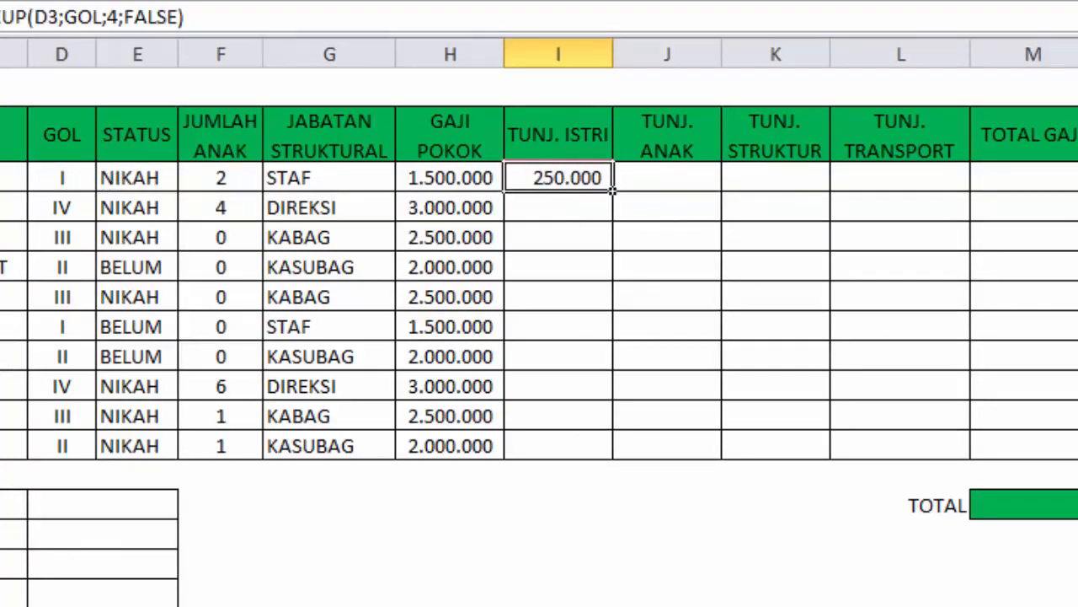
Wrap the I3 lookup in a marital status condition, making the formula =IF(E3="NIKAH";VLOOKUP(D3;GOL;4;FALSE);"").
{"action": "scroll", "coordinate": [539, 303], "scroll_direction": "down", "scroll_amount": 2}
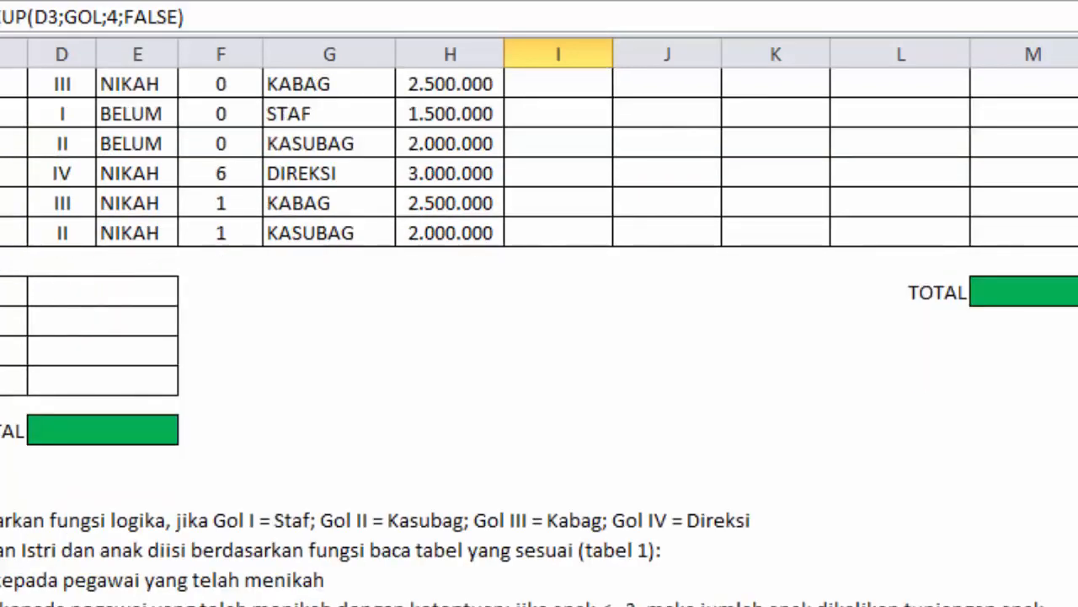
{"action": "scroll", "coordinate": [240, 575], "scroll_direction": "up", "scroll_amount": 2}
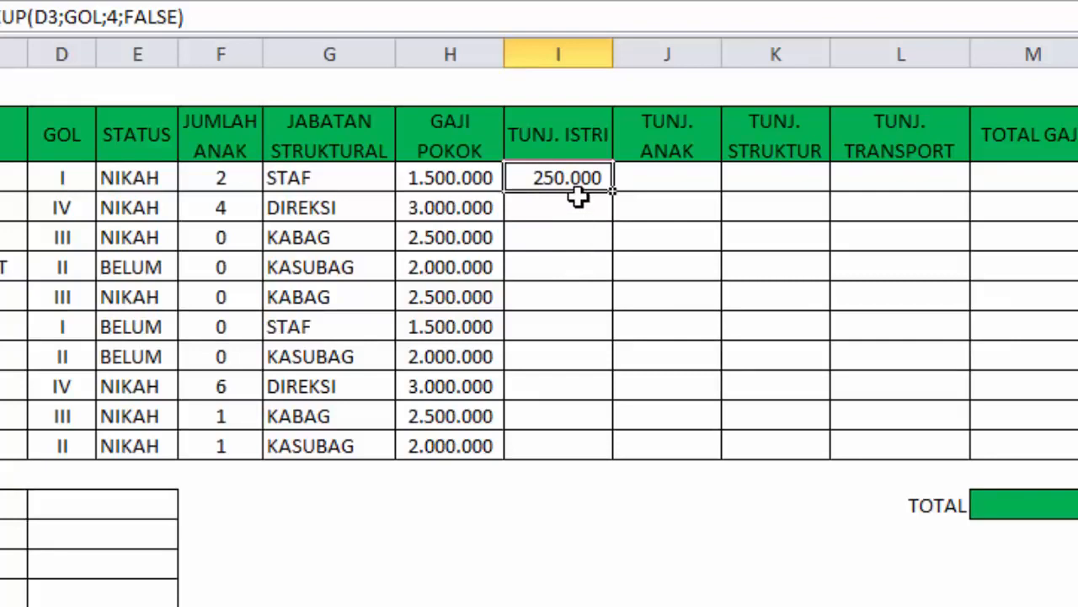
{"action": "double_click", "coordinate": [551, 176]}
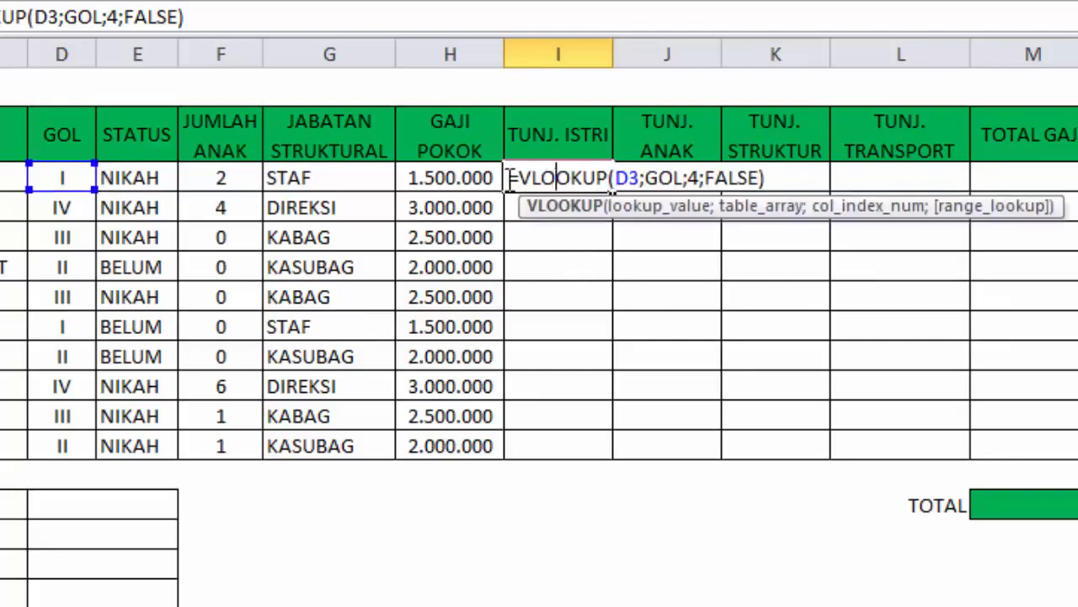
{"action": "left_click", "coordinate": [525, 179]}
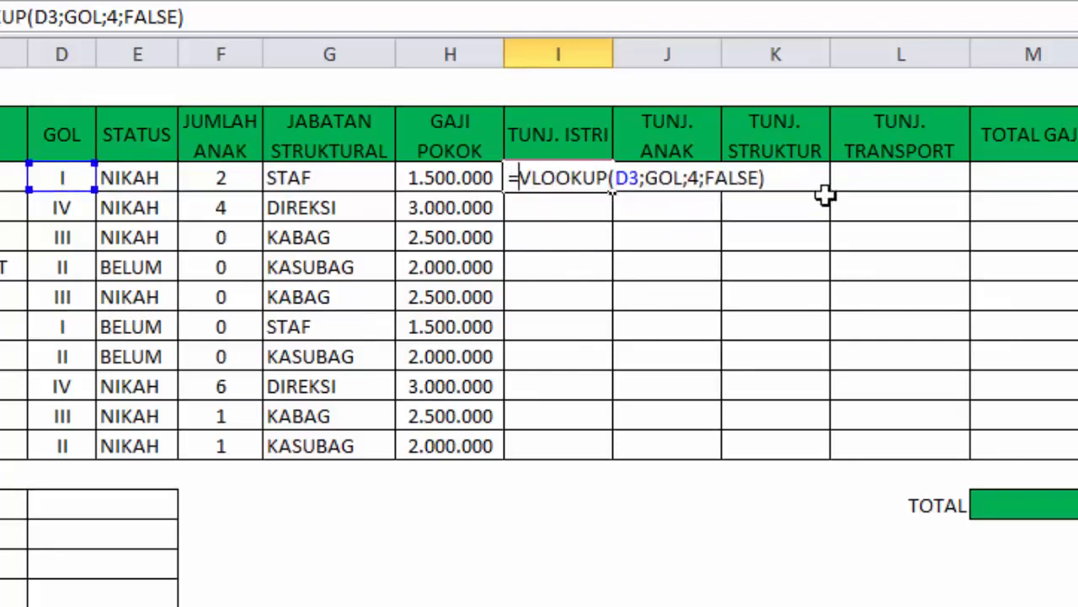
{"action": "type", "text": "IF("}
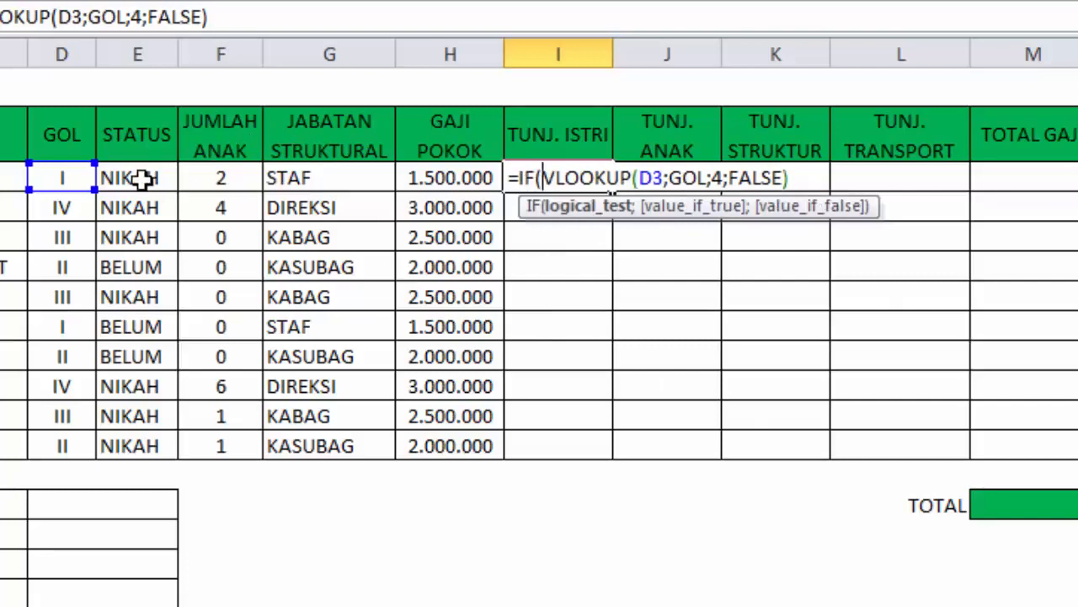
{"action": "left_click", "coordinate": [141, 177]}
{"action": "type", "text": "=\""}
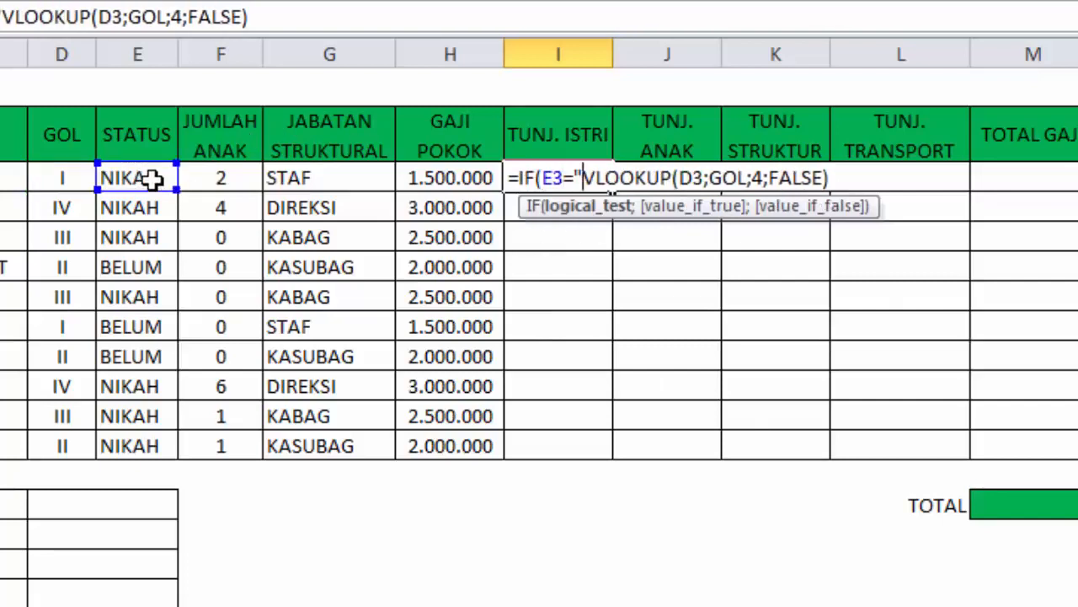
{"action": "type", "text": "NIKAH\";"}
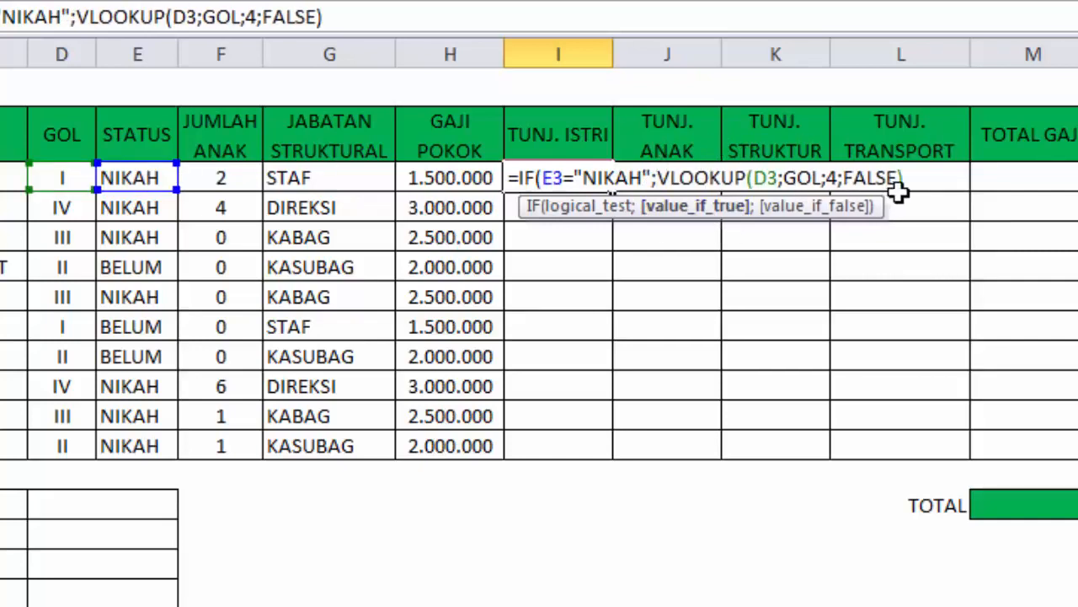
{"action": "type", "text": ";"}
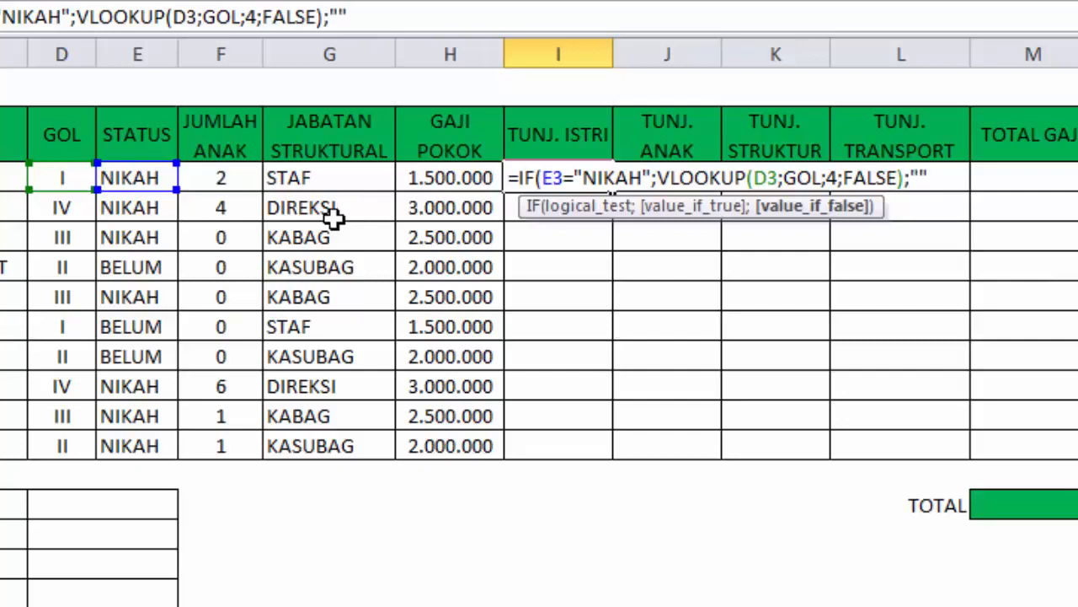
{"action": "key", "text": "Return"}
{"action": "key", "text": "Return"}
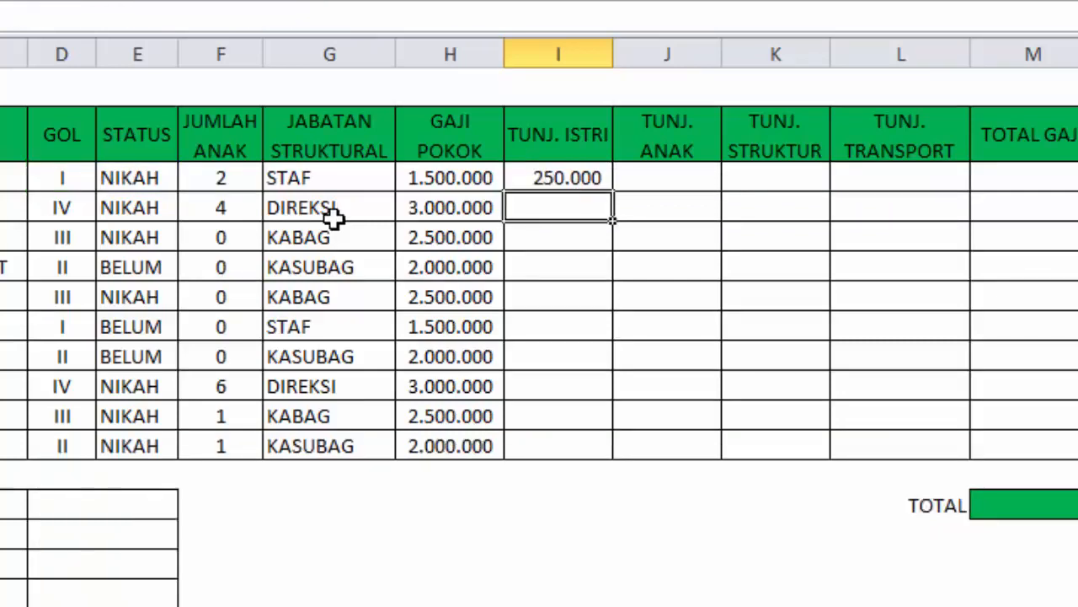
Copy the Tunj. Istri formula from I3 down through I12 and check row 4 against its Status and GOL values.
{"action": "left_click", "coordinate": [572, 178]}
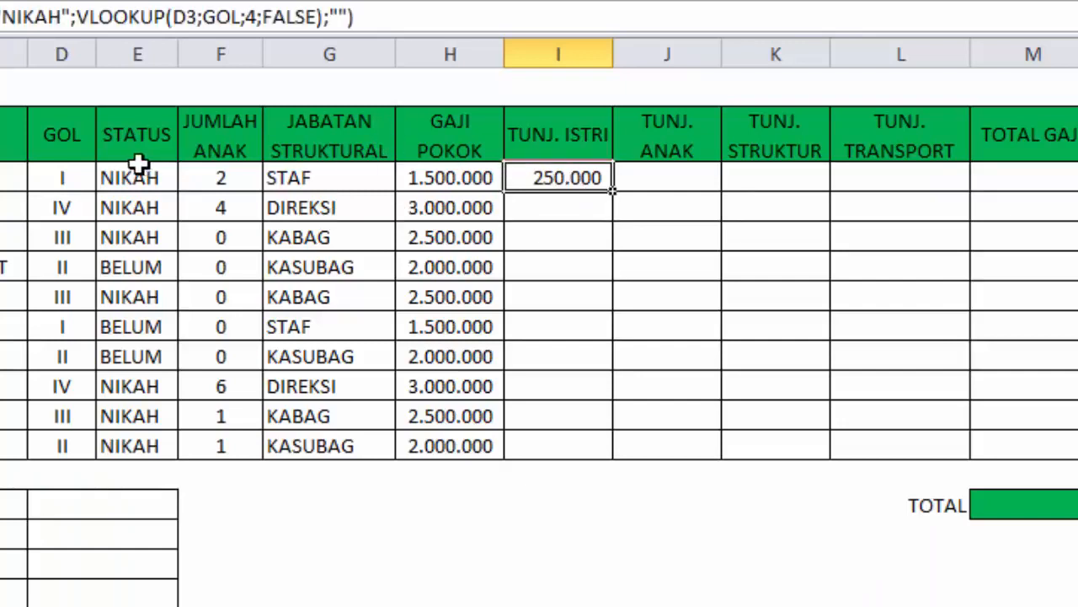
{"action": "left_click_drag", "start_coordinate": [613, 190], "coordinate": [588, 447]}
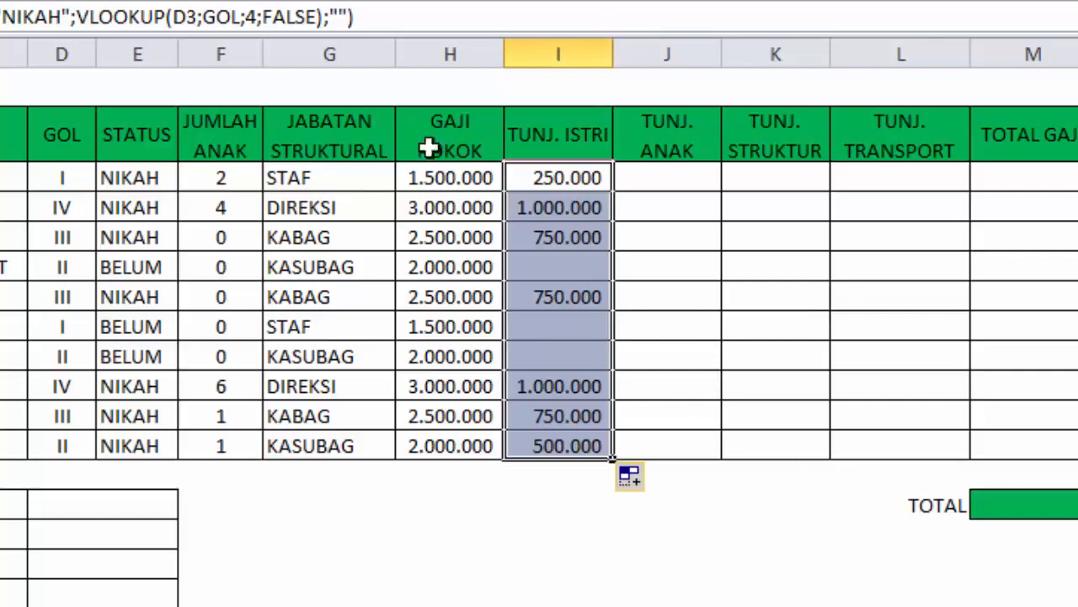
{"action": "left_click", "coordinate": [149, 211]}
{"action": "left_click", "coordinate": [58, 211]}
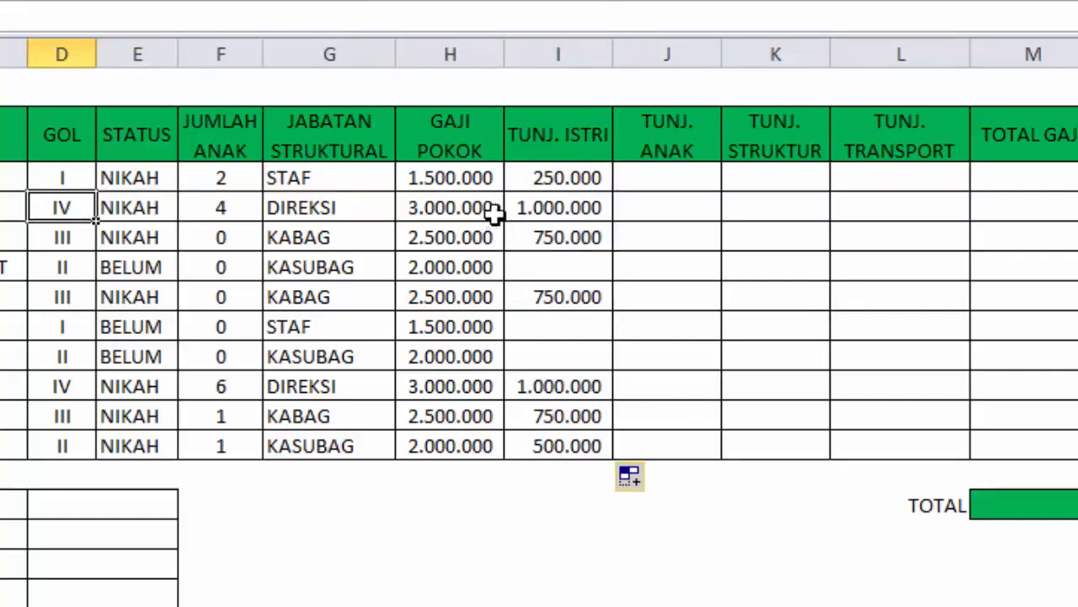
{"action": "left_click", "coordinate": [546, 208]}
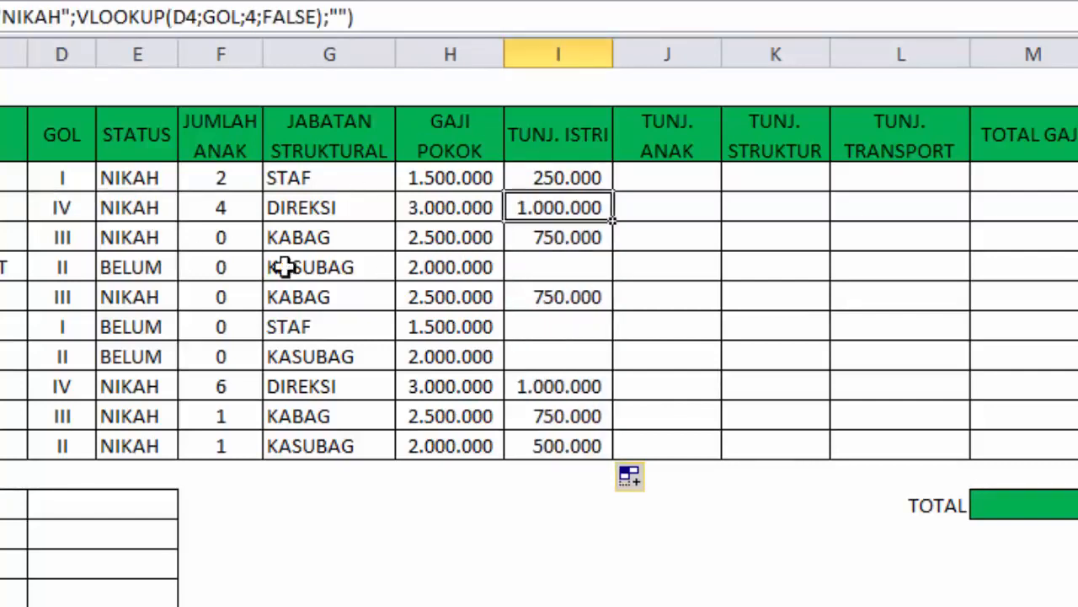
Check the Tunj. Istri results in the rows from 5 to 12 against their Status and GOL values.
{"action": "left_click", "coordinate": [144, 242]}
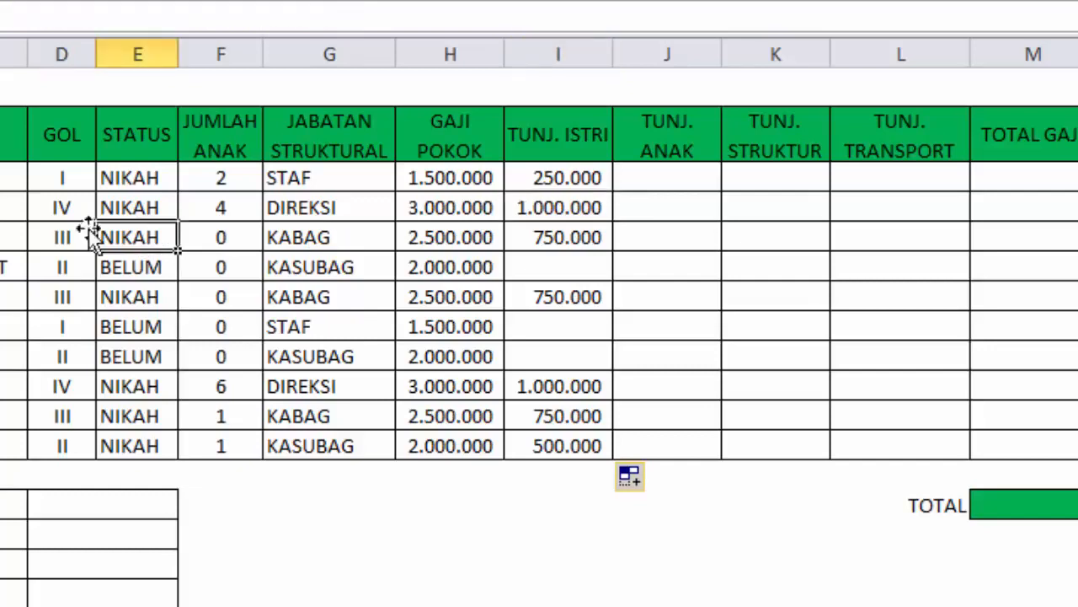
{"action": "left_click", "coordinate": [61, 236]}
{"action": "left_click", "coordinate": [544, 239]}
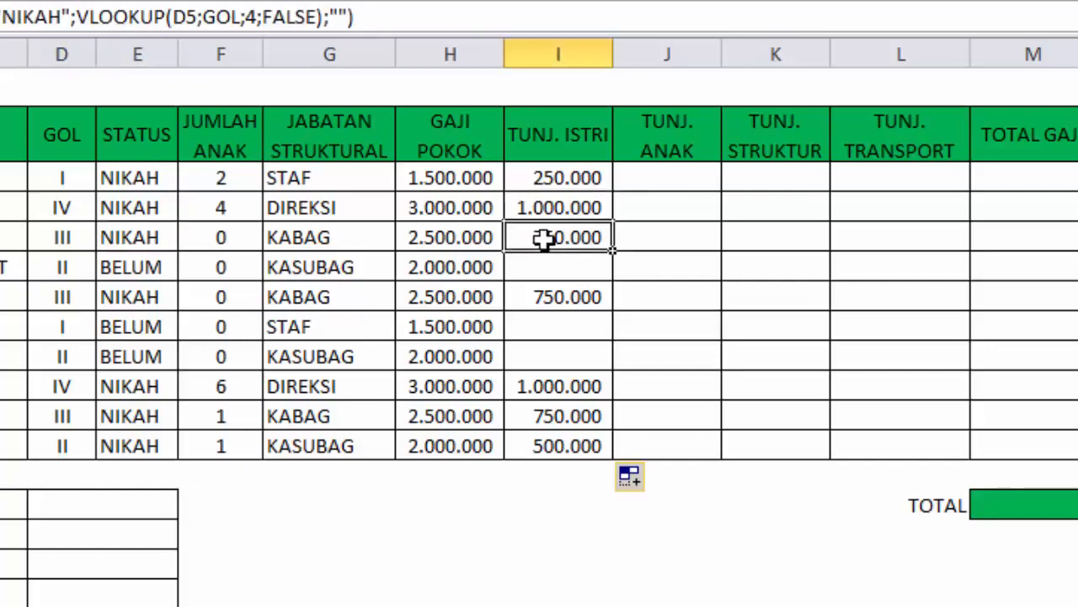
{"action": "left_click", "coordinate": [118, 268]}
{"action": "left_click", "coordinate": [539, 262]}
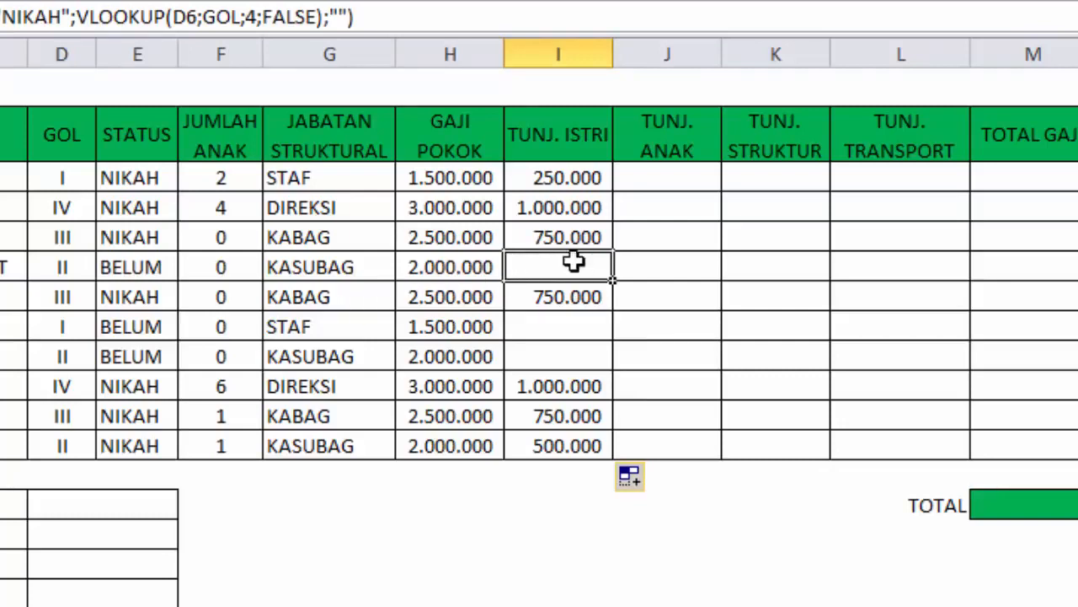
{"action": "left_click_drag", "start_coordinate": [160, 326], "coordinate": [531, 349]}
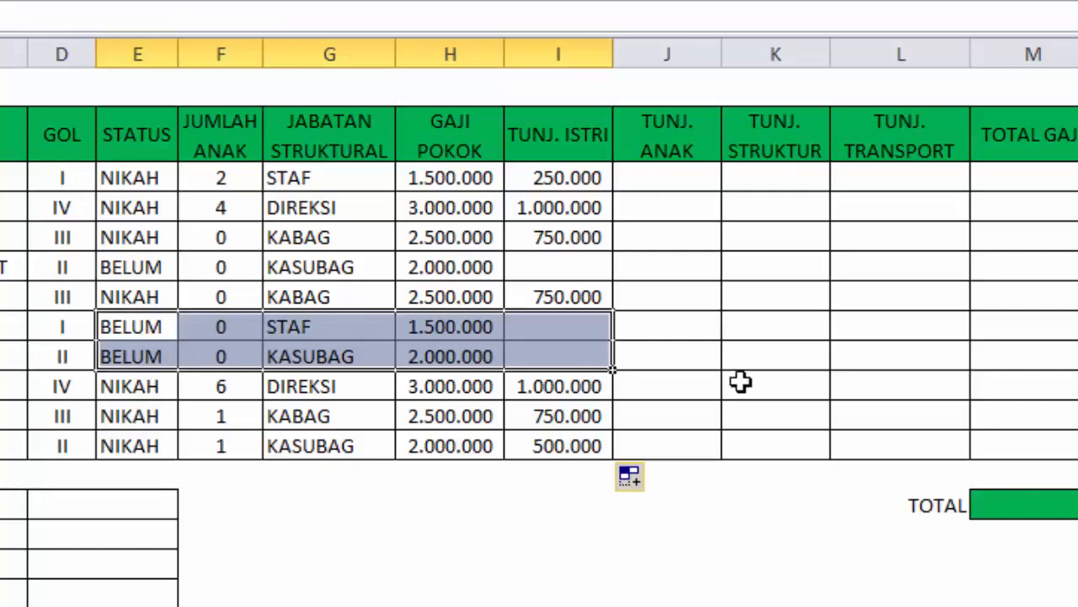
{"action": "left_click", "coordinate": [575, 388]}
{"action": "left_click", "coordinate": [571, 416]}
{"action": "left_click", "coordinate": [568, 446]}
{"action": "left_click", "coordinate": [845, 352]}
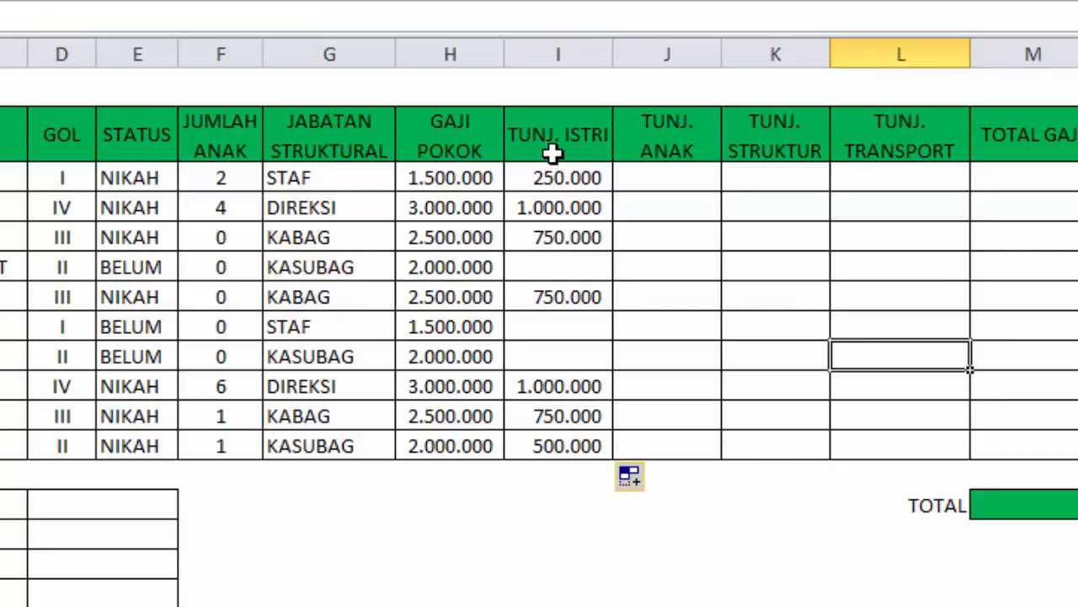
Read the child allowance conditions in note 2 below the salary table.
{"action": "left_click", "coordinate": [653, 533]}
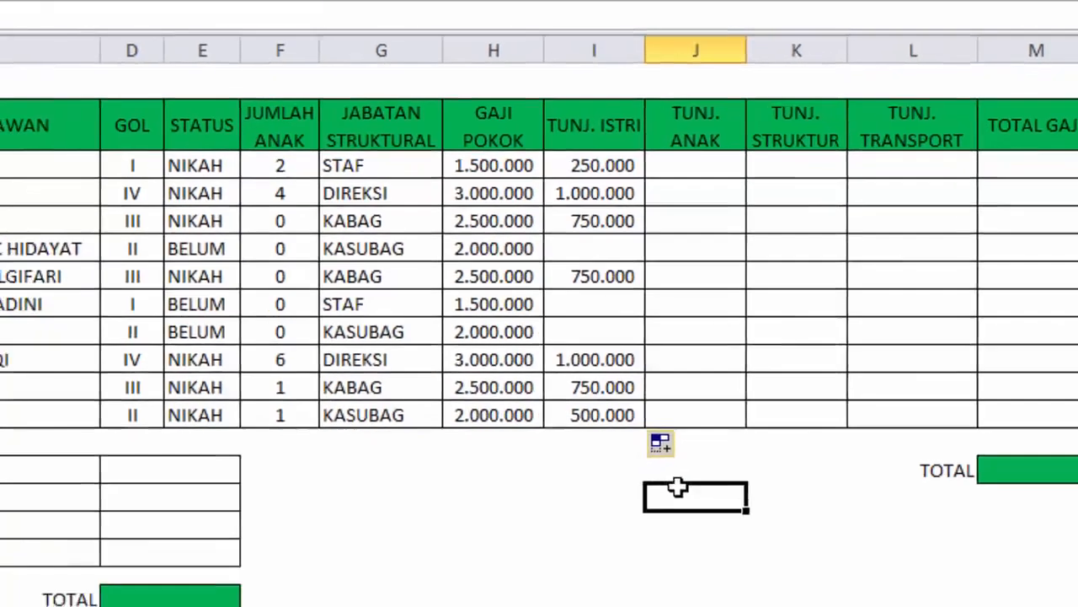
{"action": "scroll", "coordinate": [657, 506], "scroll_direction": "down", "scroll_amount": 3}
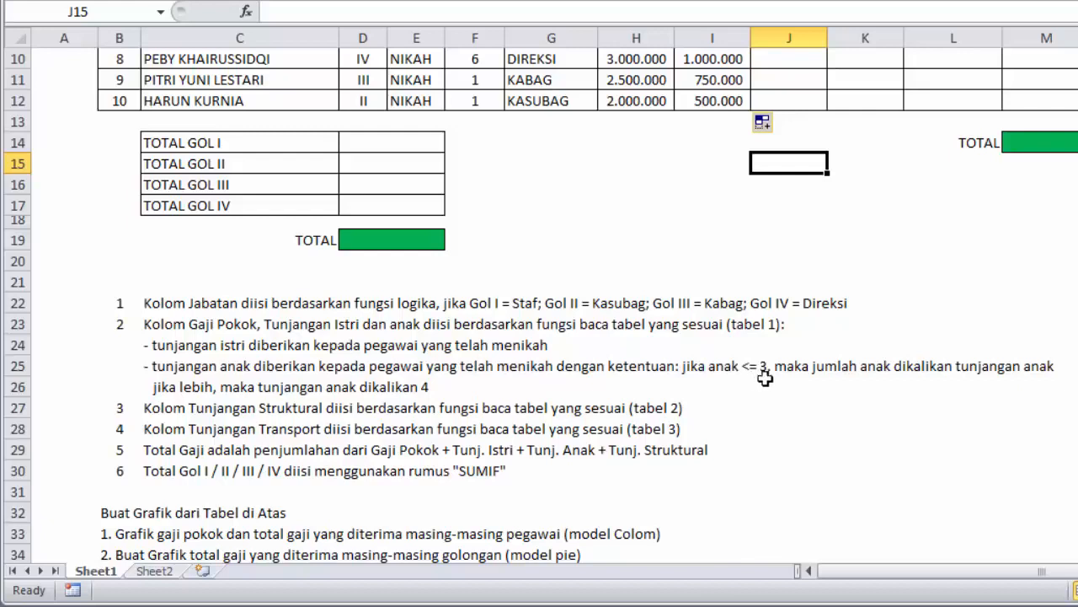
{"action": "scroll", "coordinate": [1002, 373], "scroll_direction": "up", "scroll_amount": 3}
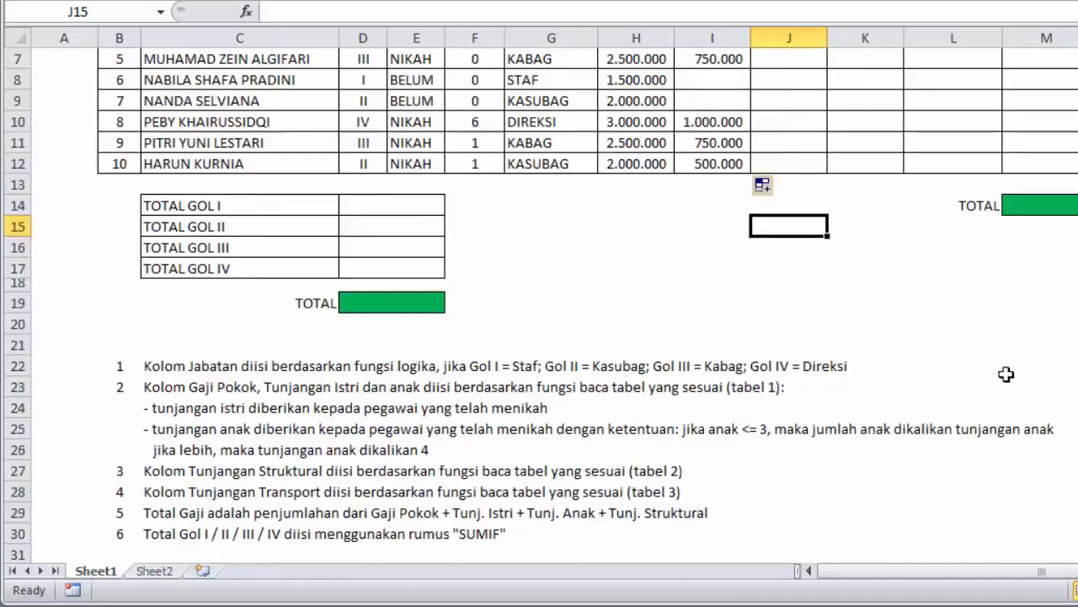
Examine the child count in F3 and the Tunj. Anak rates per golongan in Table 1 on Sheet2.
{"action": "left_click", "coordinate": [471, 126]}
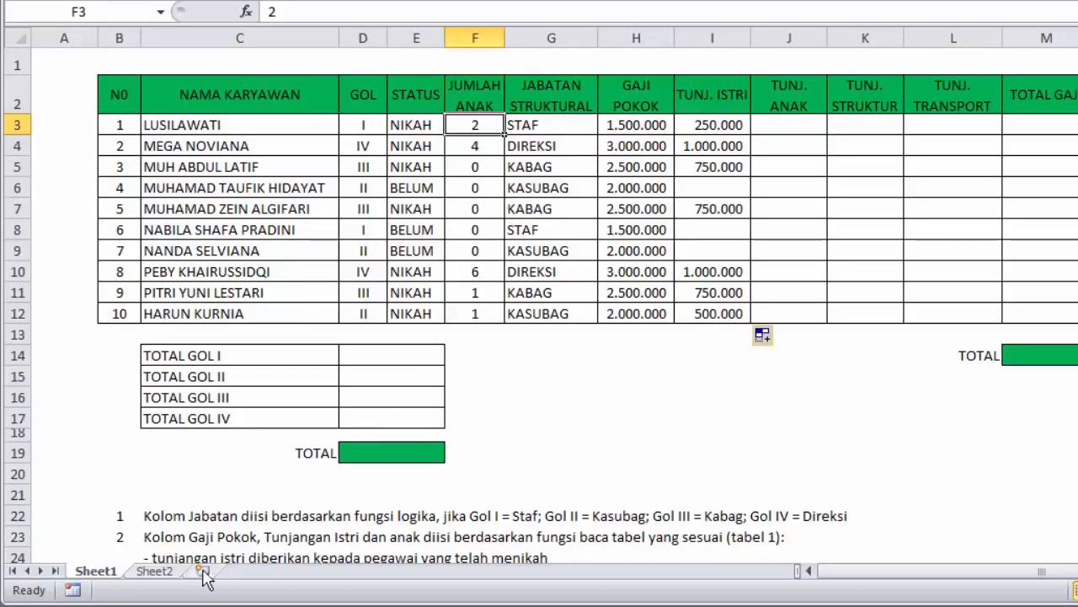
{"action": "left_click", "coordinate": [154, 571]}
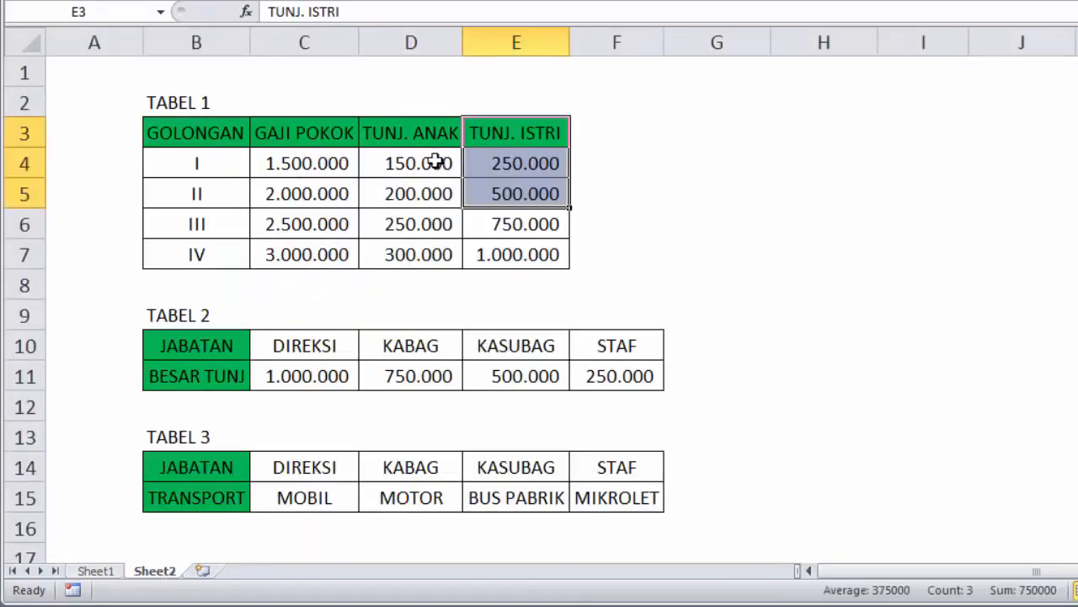
{"action": "left_click_drag", "start_coordinate": [433, 159], "coordinate": [424, 255]}
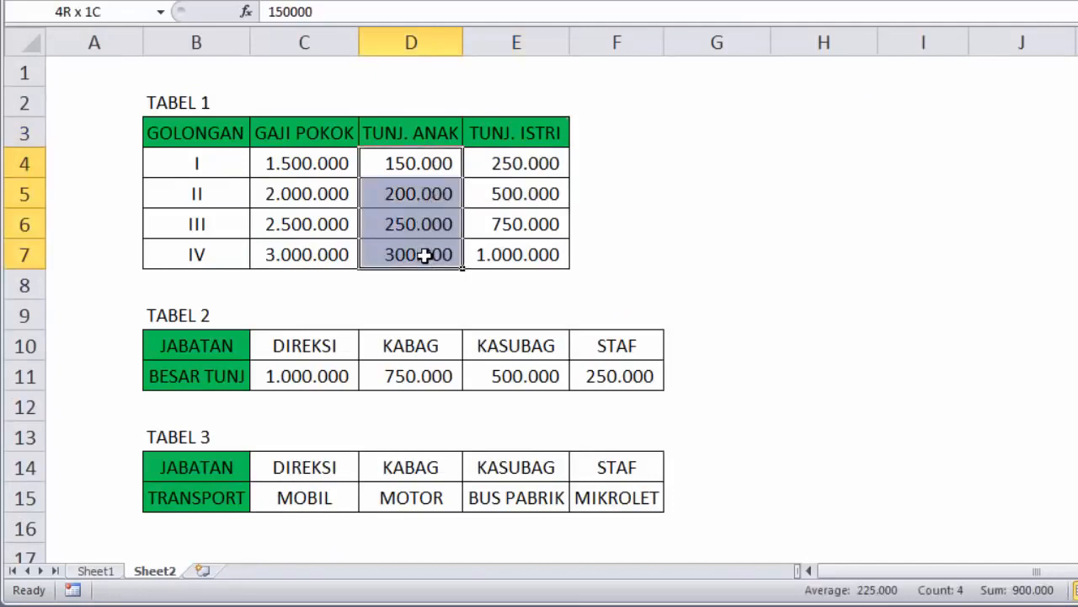
{"action": "left_click", "coordinate": [410, 169]}
{"action": "key", "text": "Left"}
{"action": "key", "text": "Left"}
{"action": "left_click", "coordinate": [410, 164]}
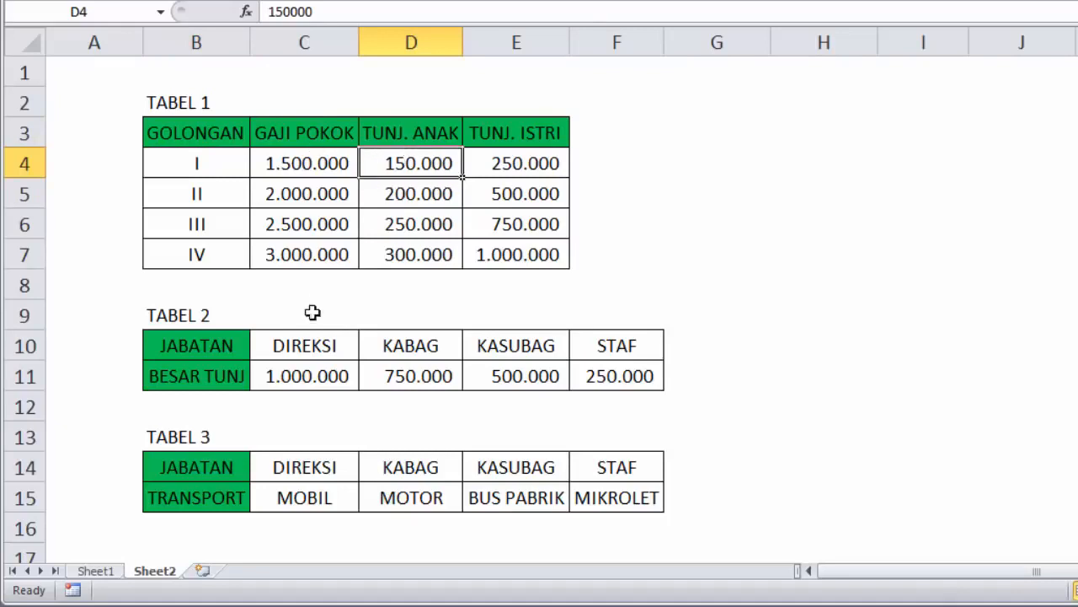
{"action": "left_click", "coordinate": [111, 572]}
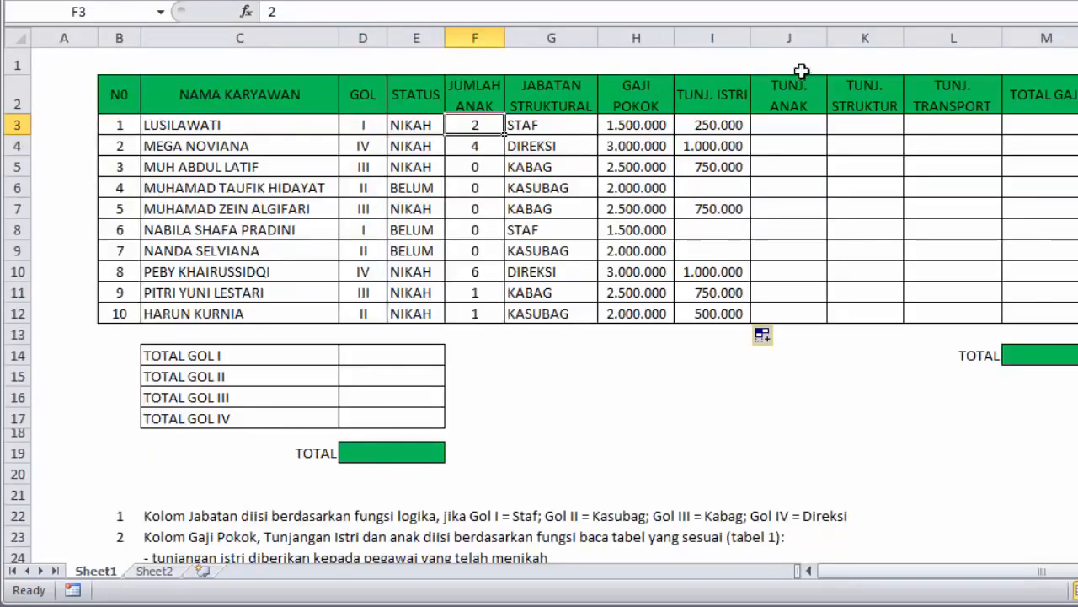
Consult note 2's child allowance rules and begin the Tunj. Anak formula in J3 with =IF(AND(.
{"action": "left_click", "coordinate": [801, 128]}
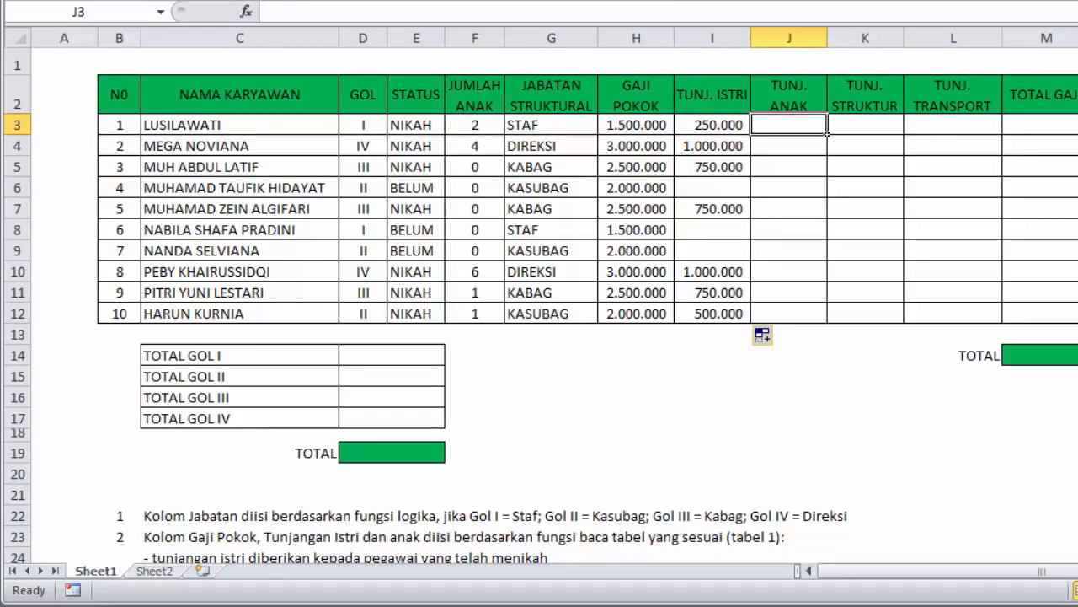
{"action": "scroll", "coordinate": [827, 133], "scroll_direction": "down", "scroll_amount": 2}
{"action": "scroll", "coordinate": [827, 133], "scroll_direction": "up", "scroll_amount": 2}
{"action": "type", "text": "=IF("}
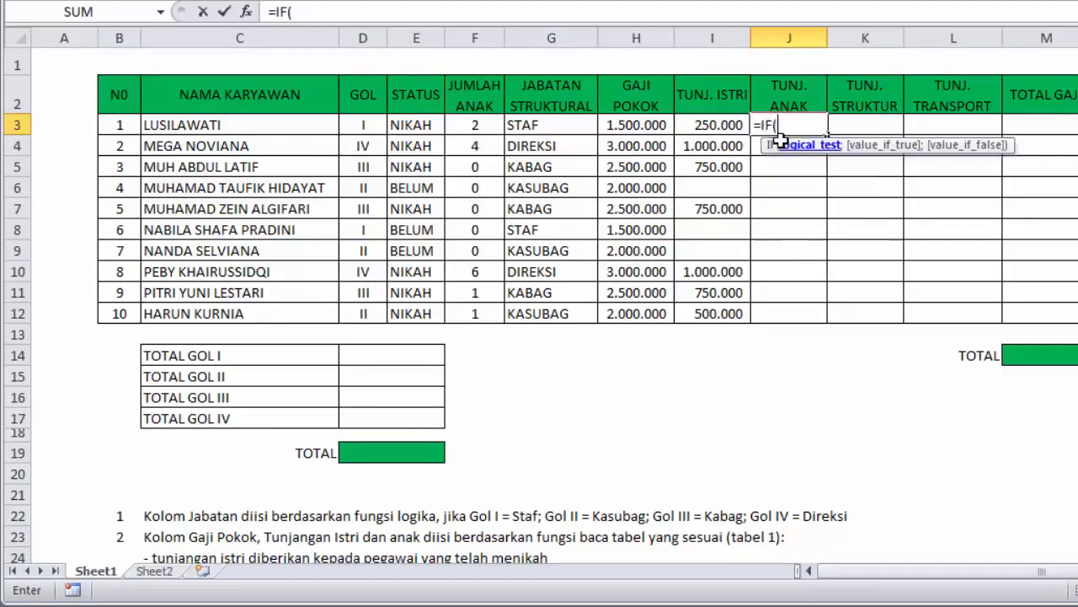
{"action": "scroll", "coordinate": [584, 267], "scroll_direction": "down", "scroll_amount": 1}
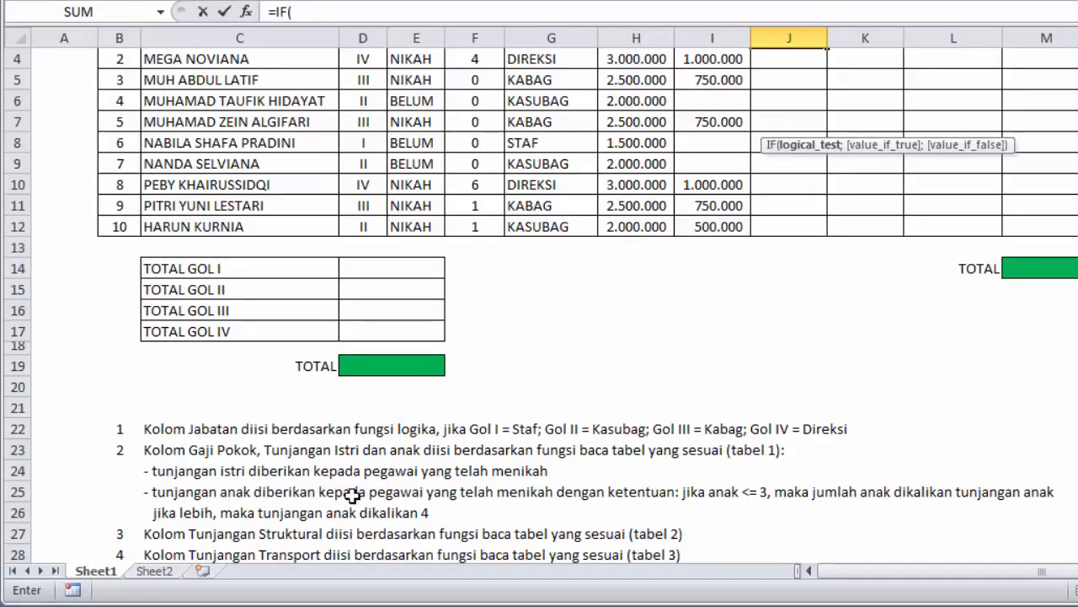
{"action": "scroll", "coordinate": [652, 377], "scroll_direction": "up", "scroll_amount": 1}
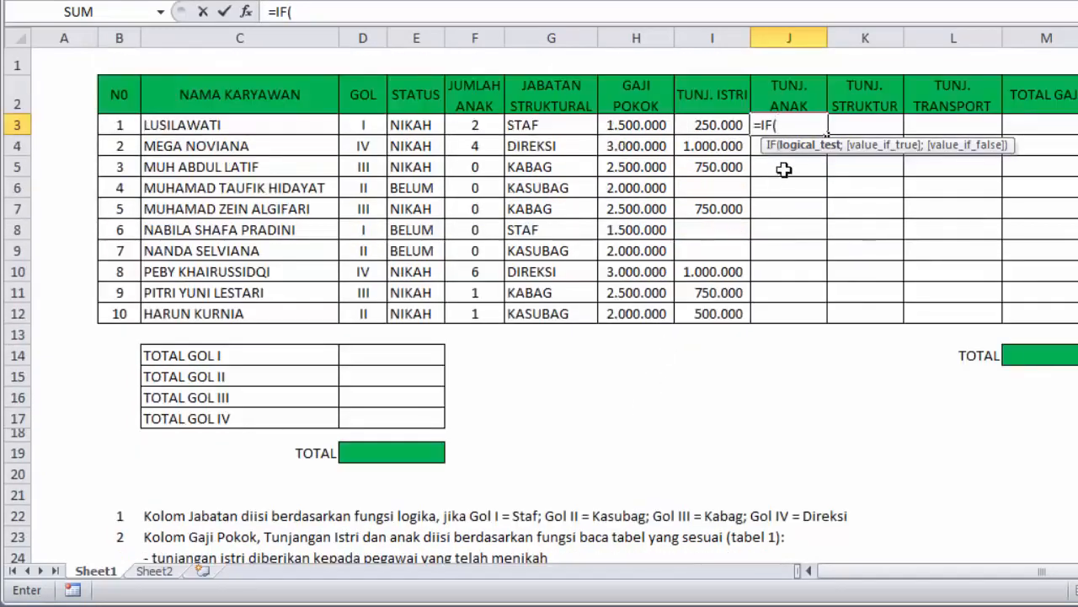
{"action": "scroll", "coordinate": [785, 214], "scroll_direction": "down", "scroll_amount": 2}
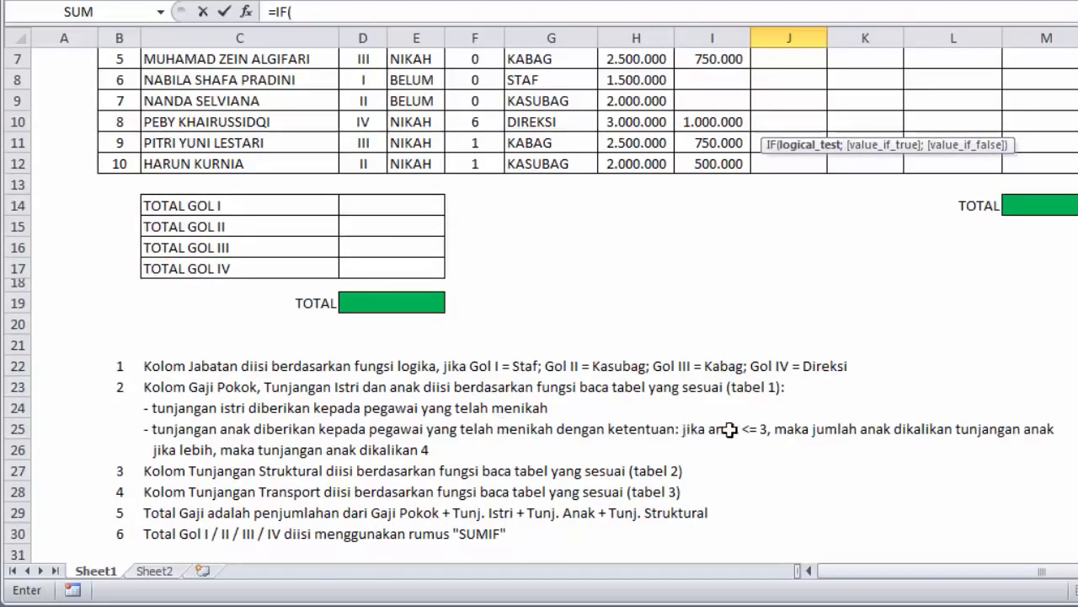
{"action": "scroll", "coordinate": [779, 432], "scroll_direction": "up", "scroll_amount": 2}
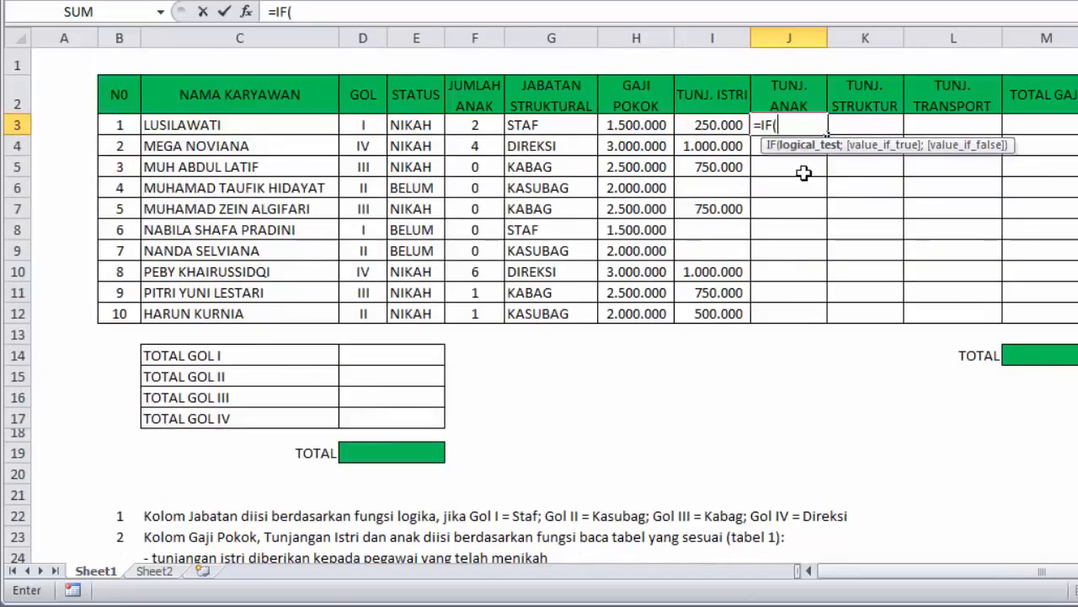
{"action": "type", "text": "an"}
{"action": "key", "text": "Tab"}
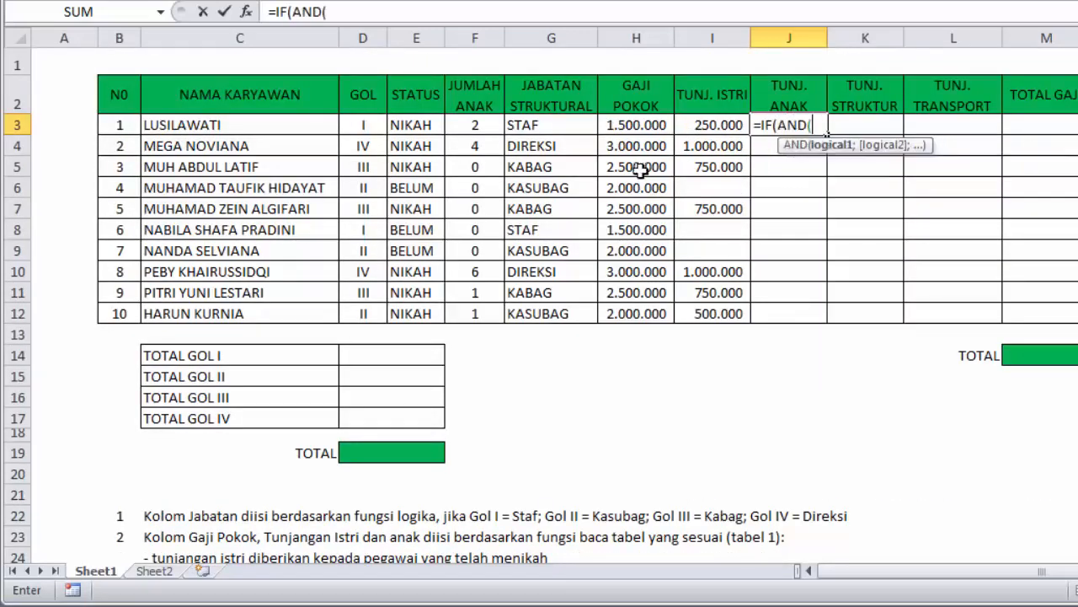
Add the marital status test E3="MENIKAH" as the first AND condition of the J3 formula.
{"action": "left_click", "coordinate": [432, 125]}
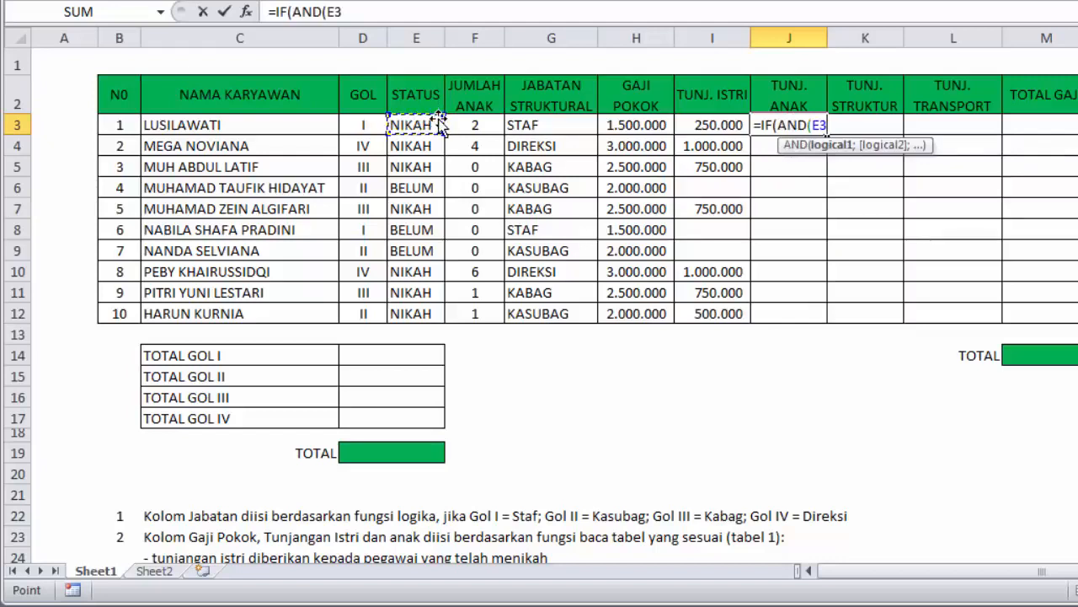
{"action": "type", "text": "="}
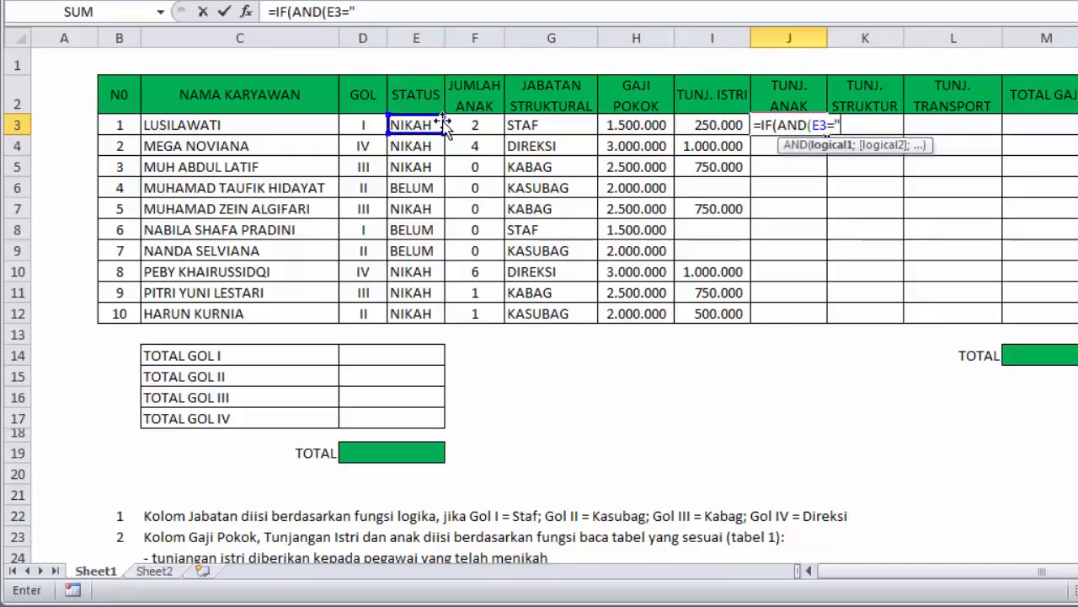
{"action": "type", "text": "\"menikah"}
{"action": "key", "text": "BackSpace"}
{"action": "key", "text": "BackSpace"}
{"action": "key", "text": "BackSpace"}
{"action": "key", "text": "BackSpace"}
{"action": "key", "text": "BackSpace"}
{"action": "key", "text": "BackSpace"}
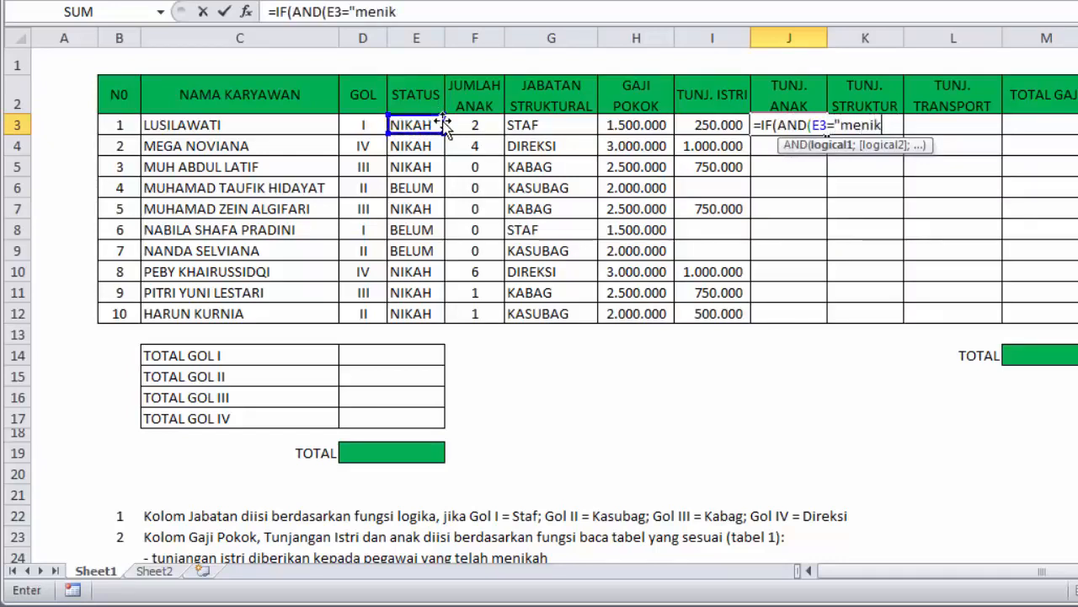
{"action": "key", "text": "BackSpace"}
{"action": "key", "text": "BackSpace"}
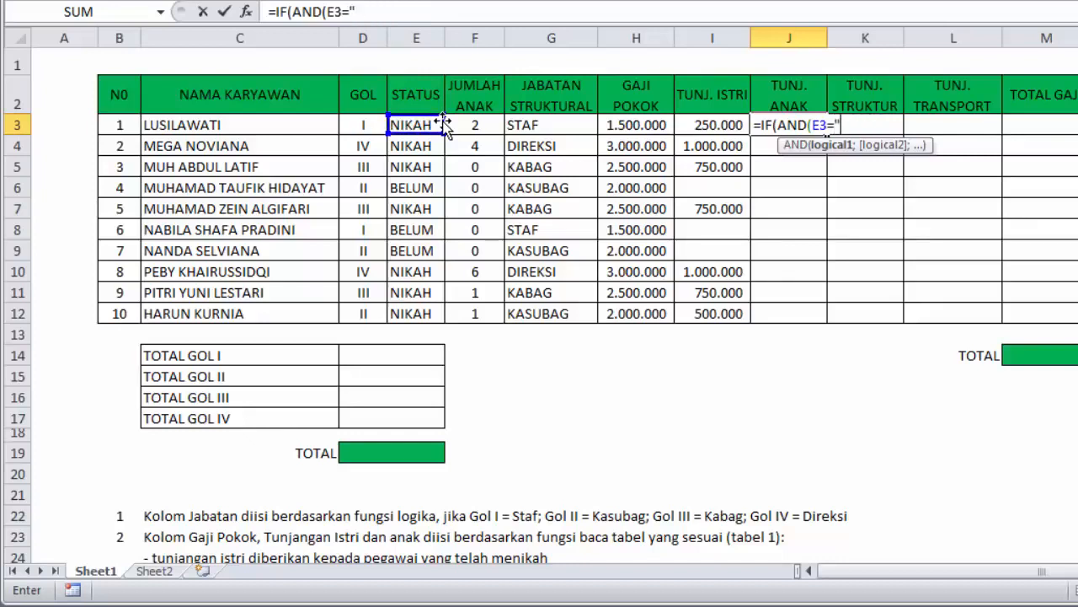
{"action": "type", "text": "\"MENI"}
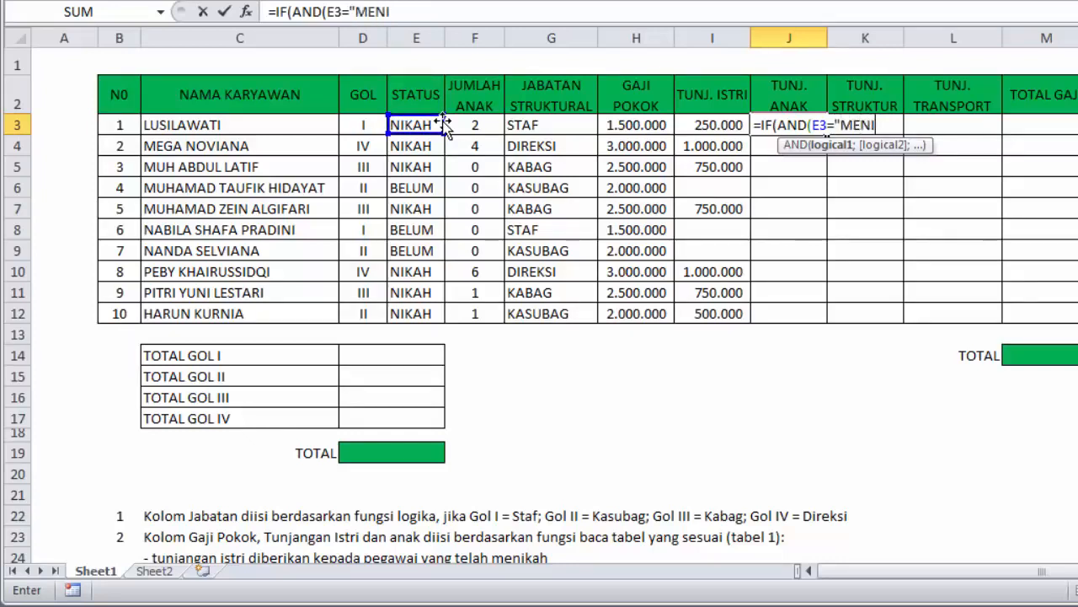
{"action": "type", "text": "KAH\";"}
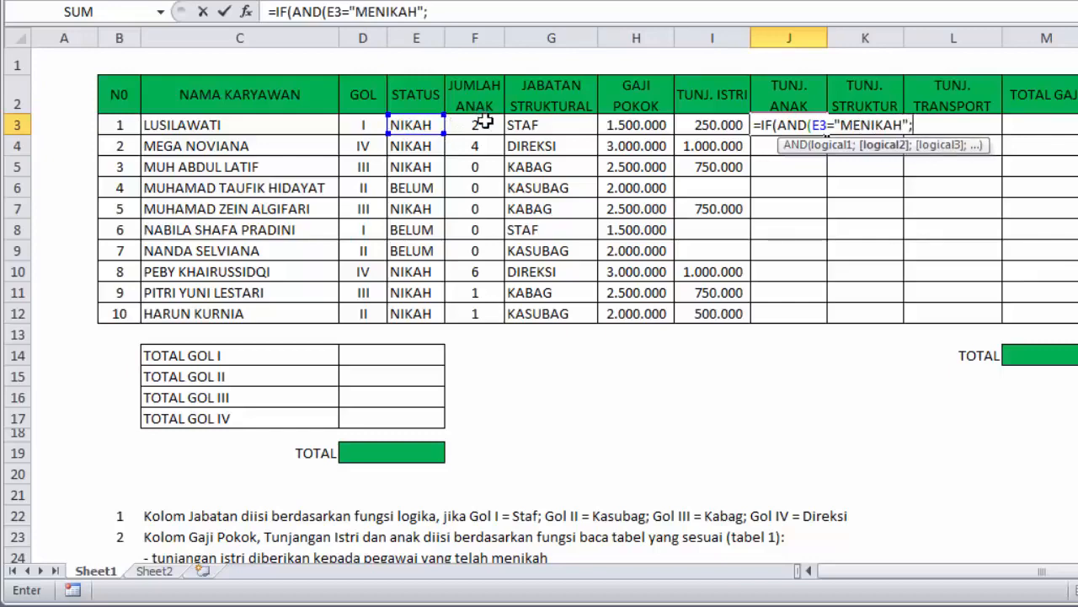
Add F3<=3 as the second condition from note 2 and close the AND function in J3.
{"action": "left_click", "coordinate": [485, 123]}
{"action": "scroll", "coordinate": [694, 378], "scroll_direction": "down", "scroll_amount": 2}
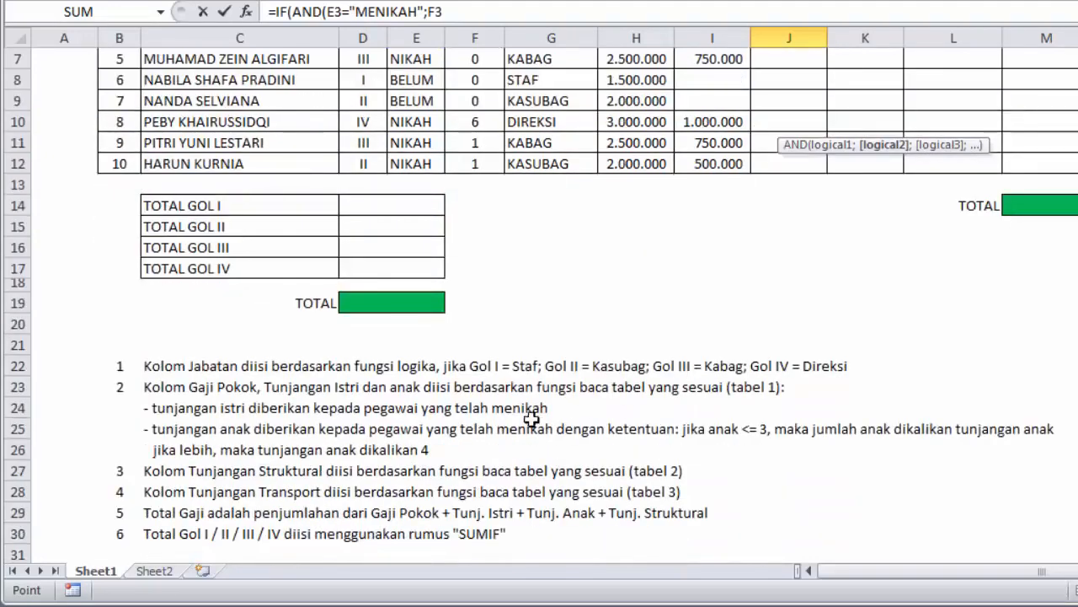
{"action": "scroll", "coordinate": [873, 294], "scroll_direction": "up", "scroll_amount": 2}
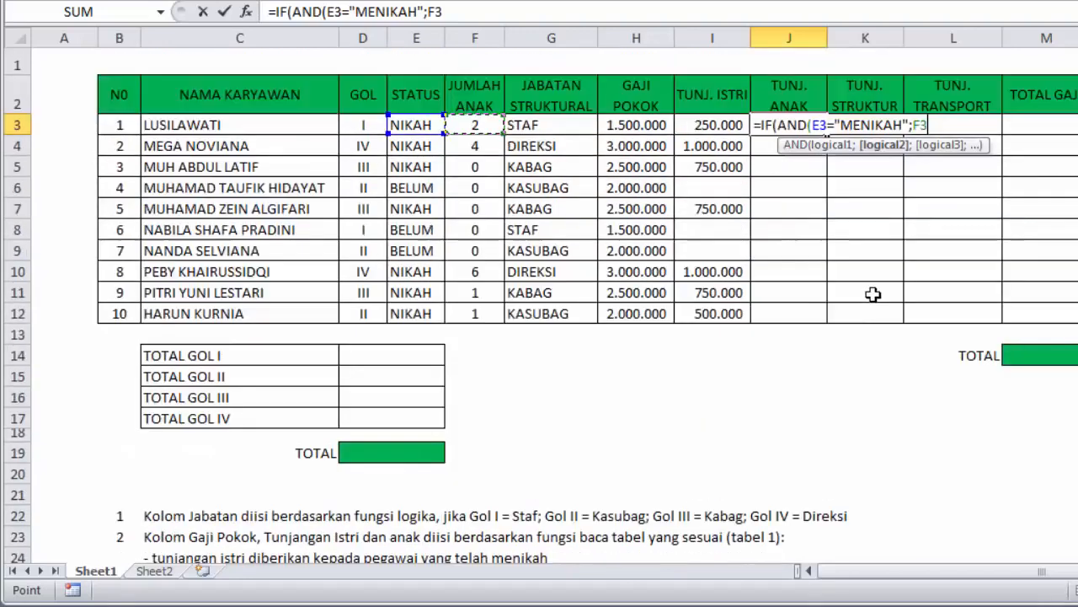
{"action": "type", "text": "<"}
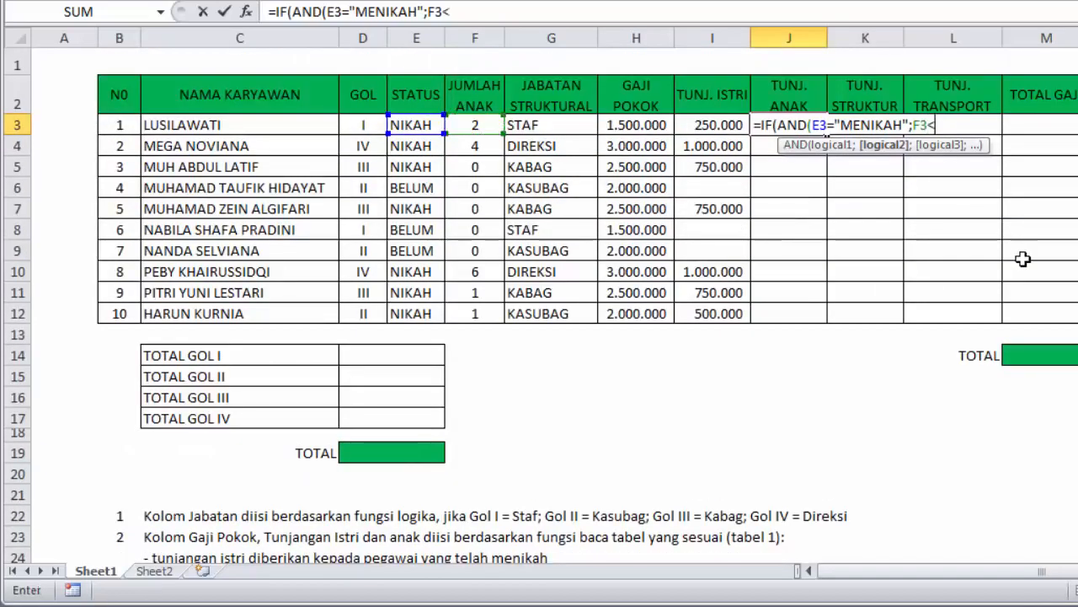
{"action": "type", "text": "=3"}
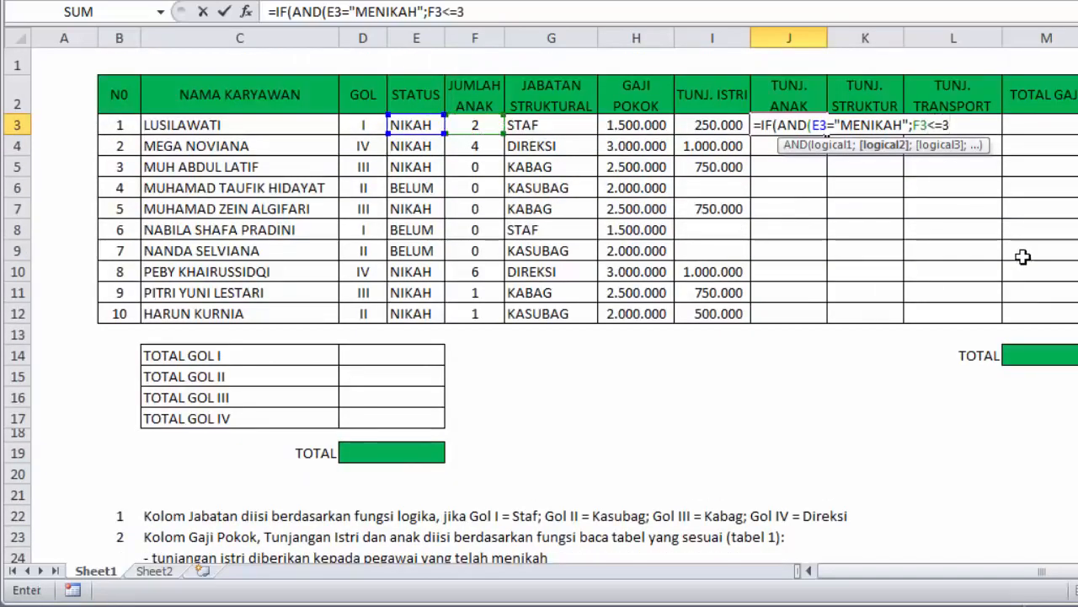
{"action": "type", "text": ");"}
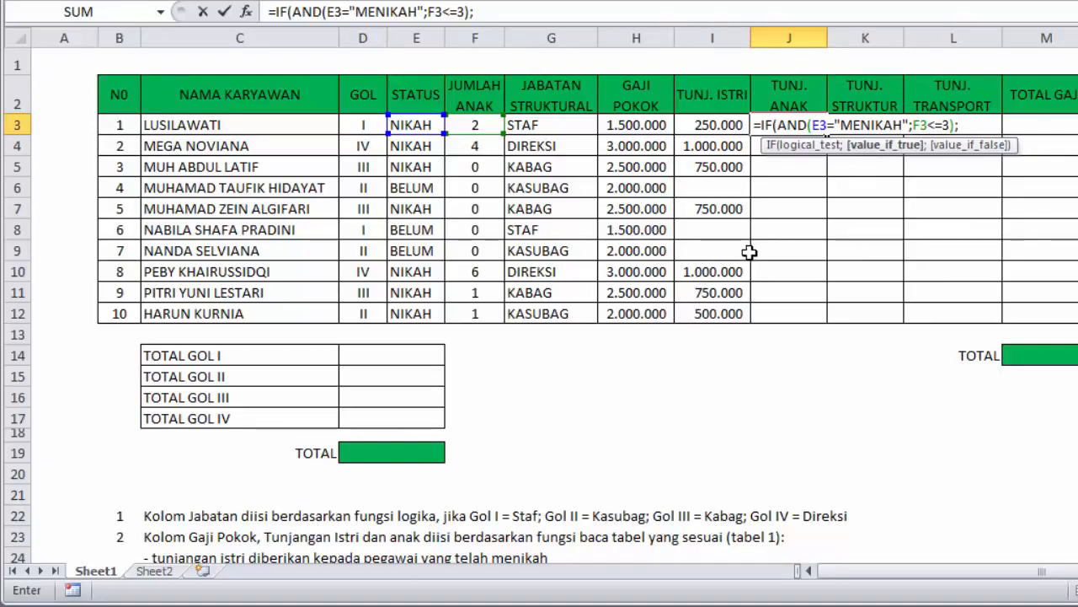
Begin the value-if-true part of J3 as the child count times a GOL table lookup, F3*VLOOKUP(D3;GOL;.
{"action": "scroll", "coordinate": [750, 253], "scroll_direction": "down", "scroll_amount": 2}
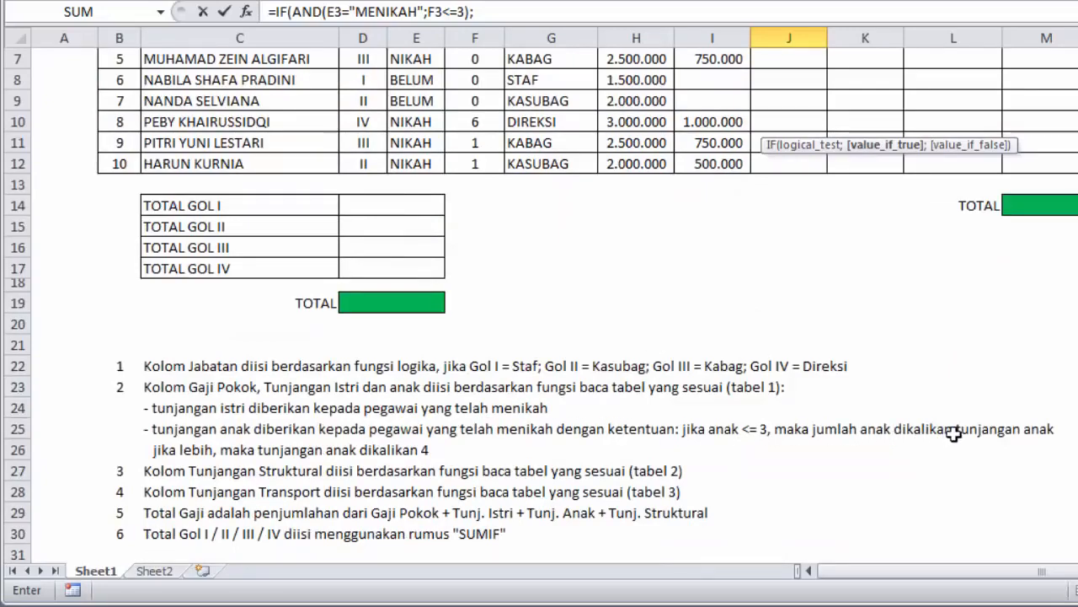
{"action": "scroll", "coordinate": [981, 432], "scroll_direction": "up", "scroll_amount": 2}
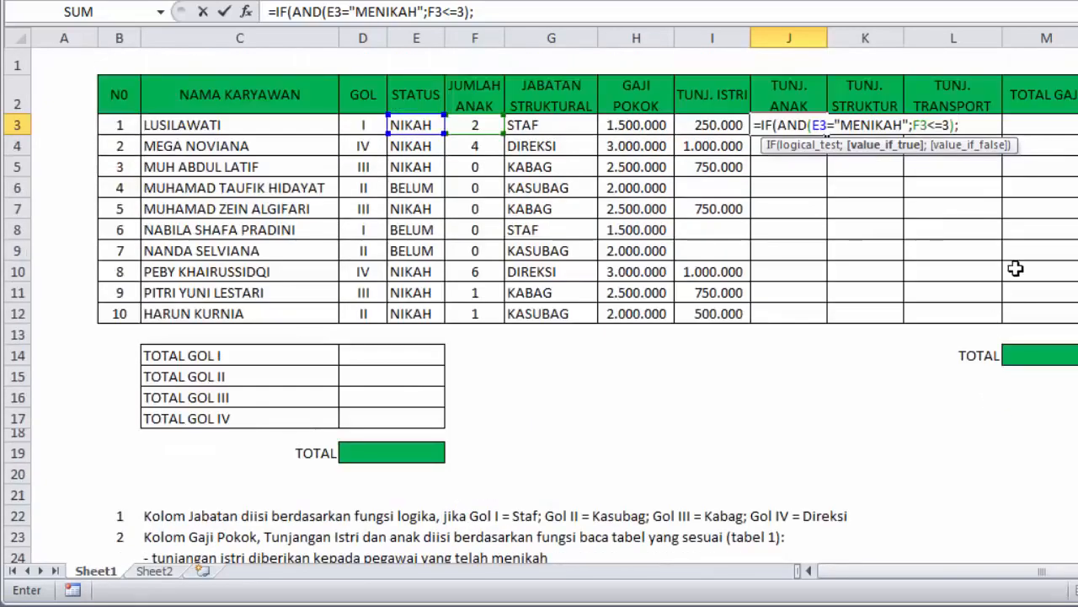
{"action": "left_click", "coordinate": [478, 128]}
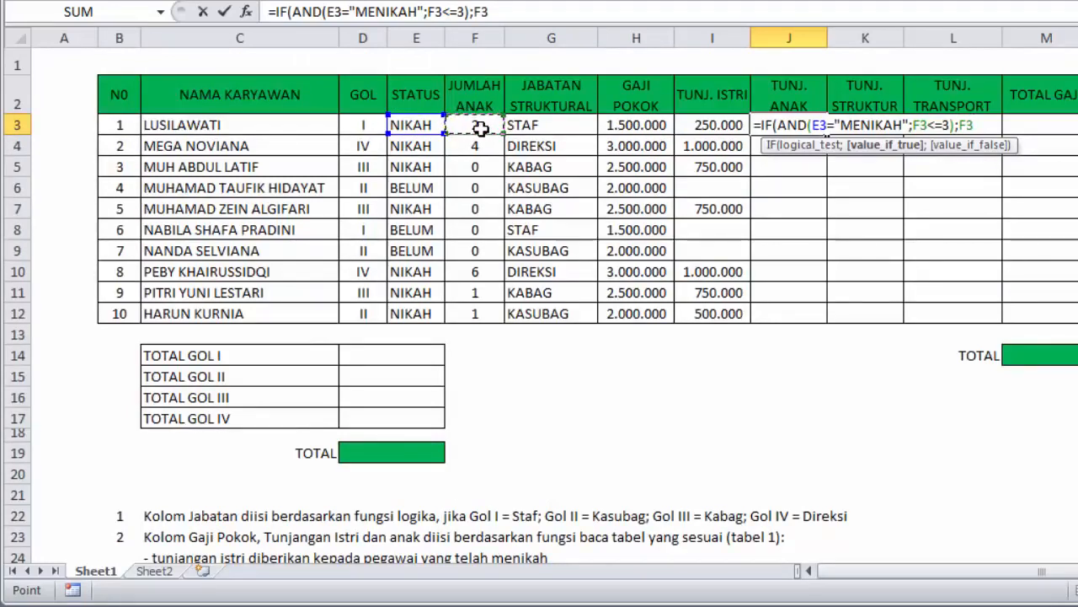
{"action": "type", "text": "*"}
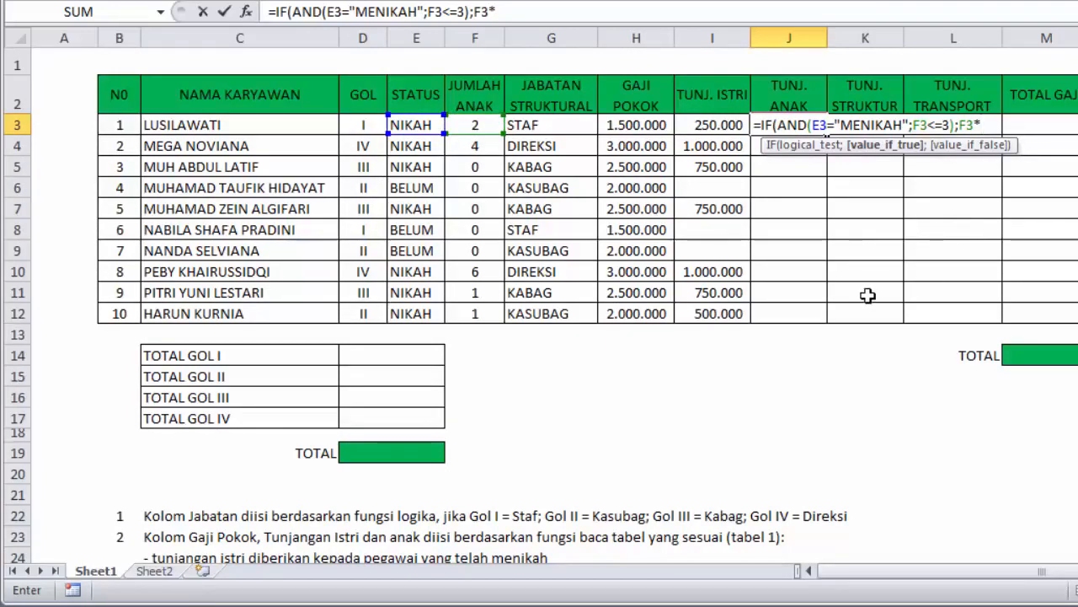
{"action": "type", "text": "vl"}
{"action": "key", "text": "Tab"}
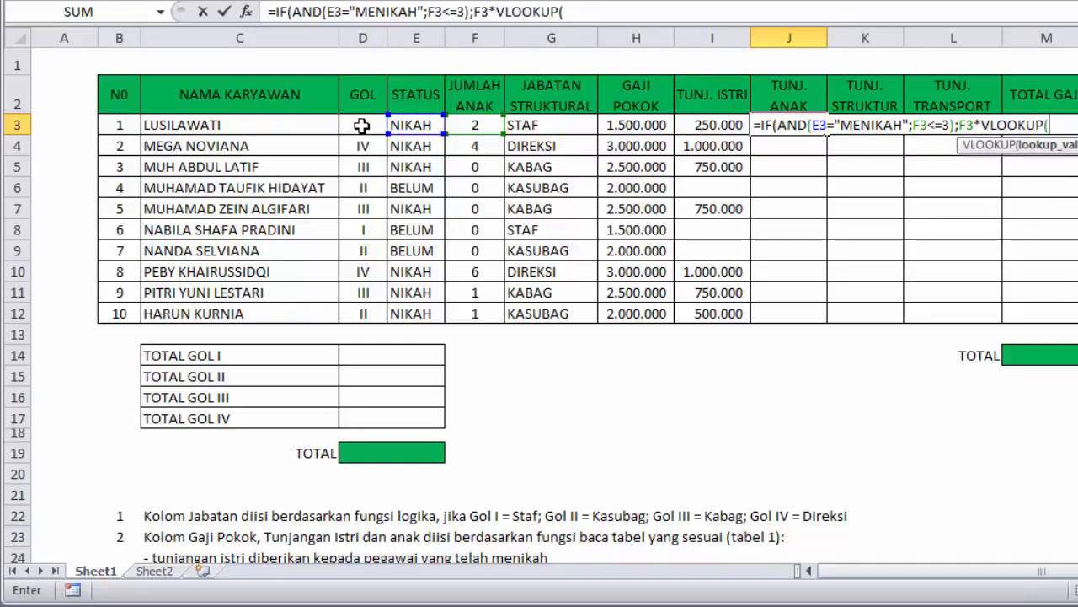
{"action": "left_click", "coordinate": [362, 125]}
{"action": "type", "text": ";"}
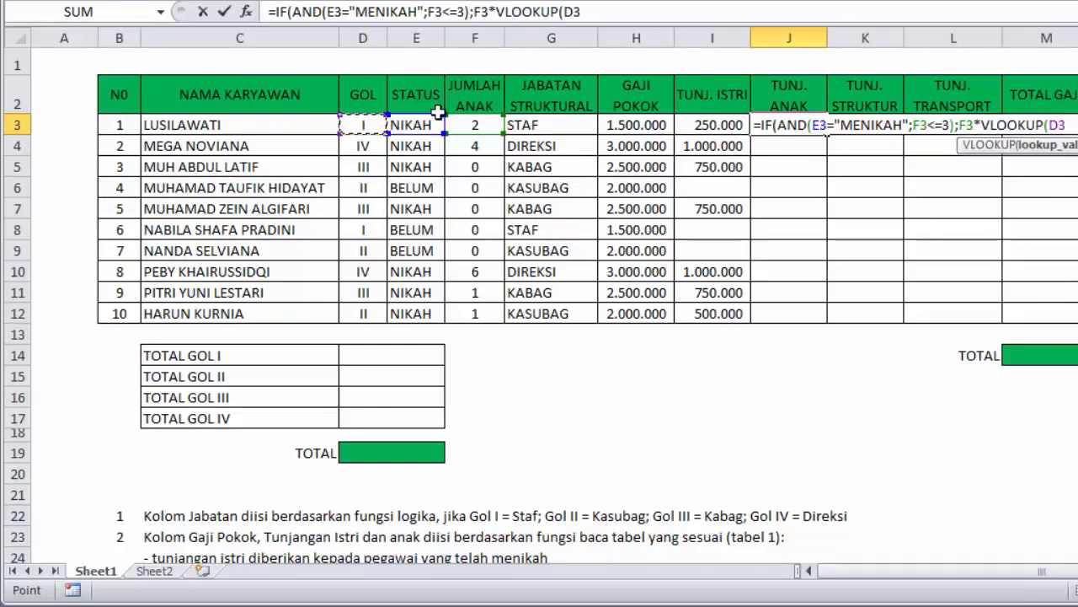
{"action": "type", "text": "gol"}
{"action": "key", "text": "Tab"}
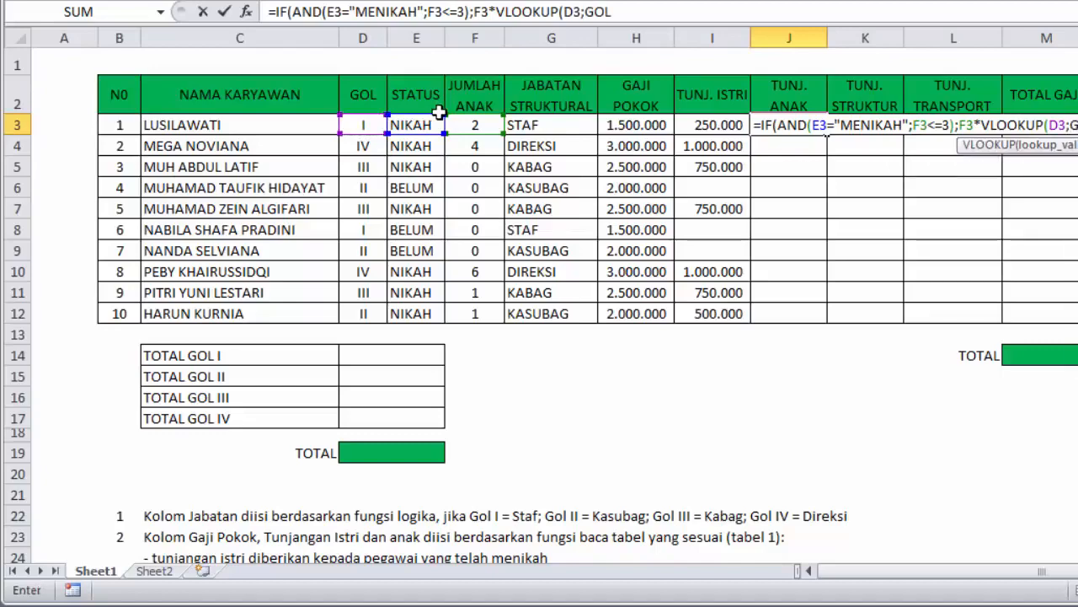
{"action": "type", "text": ";"}
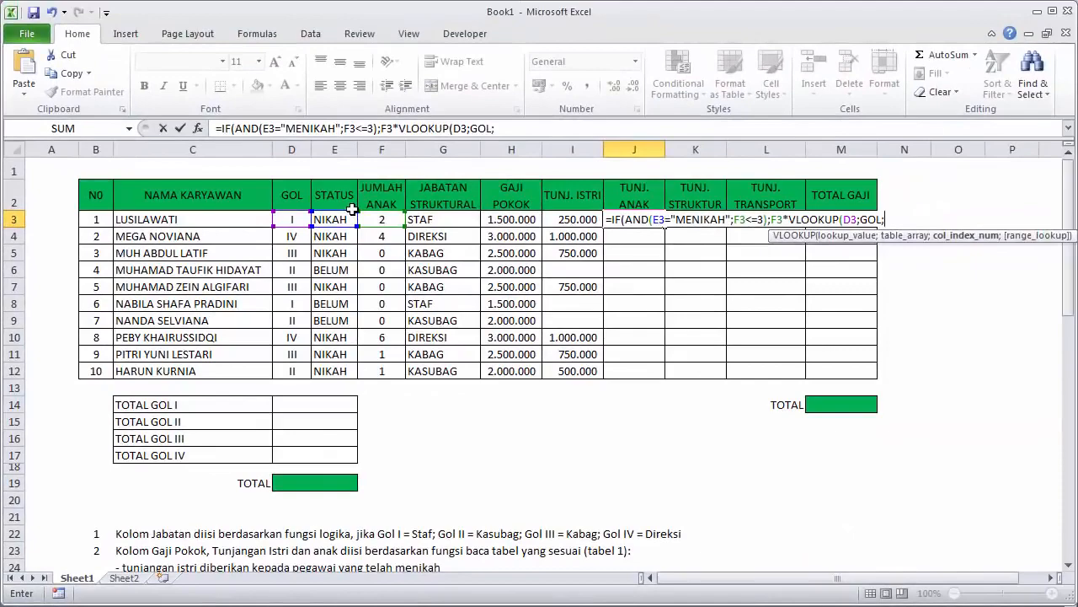
Complete the J3 lookup with column 3 and FALSE, and open a nested IF(AND( as the value if false.
{"action": "left_click", "coordinate": [124, 578]}
{"action": "left_click", "coordinate": [76, 578]}
{"action": "key", "text": "BackSpace"}
{"action": "key", "text": "BackSpace"}
{"action": "key", "text": "BackSpace"}
{"action": "key", "text": "BackSpace"}
{"action": "key", "text": "BackSpace"}
{"action": "key", "text": "BackSpace"}
{"action": "key", "text": "BackSpace"}
{"action": "type", "text": "3;FALSE);IF(AND("}
Set the nested AND conditions in J3 to E3="MENIKAH" and F3>3.
{"action": "left_click", "coordinate": [343, 218]}
{"action": "type", "text": "=\"MENIKAH"}
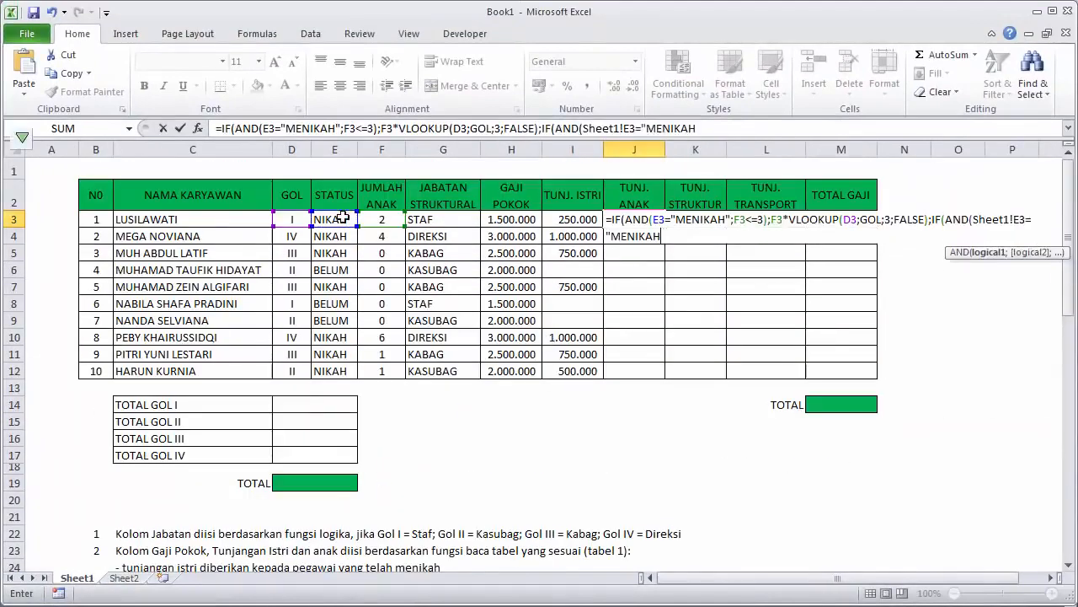
{"action": "key", "text": "BackSpace"}
{"action": "key", "text": "BackSpace"}
{"action": "key", "text": "BackSpace"}
{"action": "key", "text": "BackSpace"}
{"action": "key", "text": "BackSpace"}
{"action": "key", "text": "BackSpace"}
{"action": "key", "text": "BackSpace"}
{"action": "type", "text": "\";F3>3"}
Complete and enter the J3 formula as =IF(AND(E3="NIKAH";F3<=3);F3*VLOOKUP(D3;TABEL1;3;FALSE);IF(AND(E3="NIKAH";F3>3);F3*VLOOKUP(D3;TABEL1;3;FALSE);0)).
{"action": "scroll", "coordinate": [491, 224], "scroll_direction": "down", "scroll_amount": 3}
{"action": "scroll", "coordinate": [491, 224], "scroll_direction": "up", "scroll_amount": 3}
{"action": "type", "text": ");"}
{"action": "left_click", "coordinate": [328, 219]}
{"action": "type", "text": "*VLOOKUP("}
{"action": "left_click", "coordinate": [239, 219]}
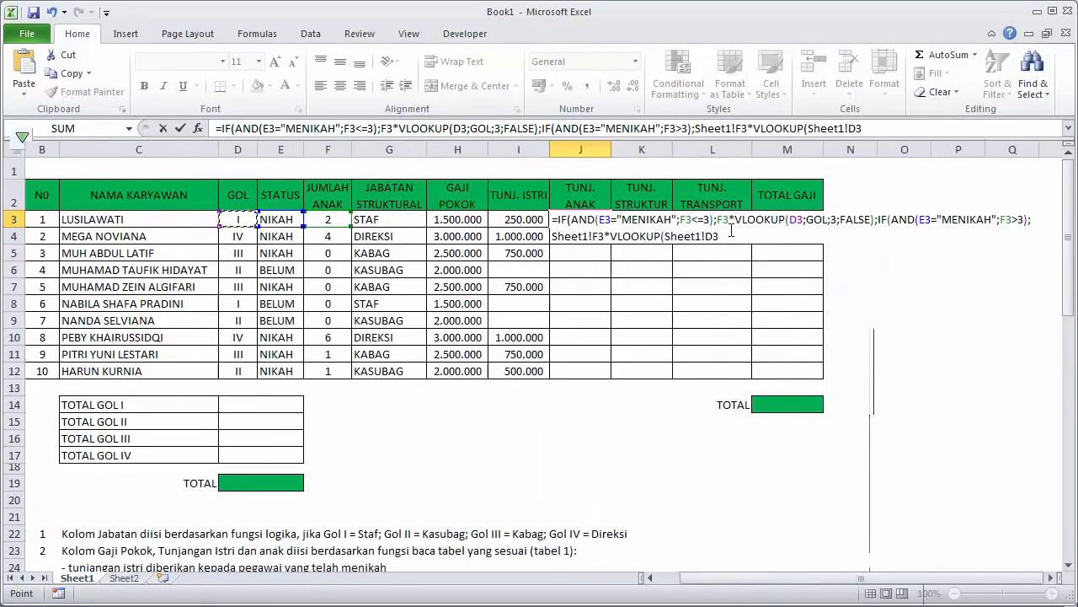
{"action": "type", "text": ";GOL;3;FALSE)"}
{"action": "key", "text": "Return"}
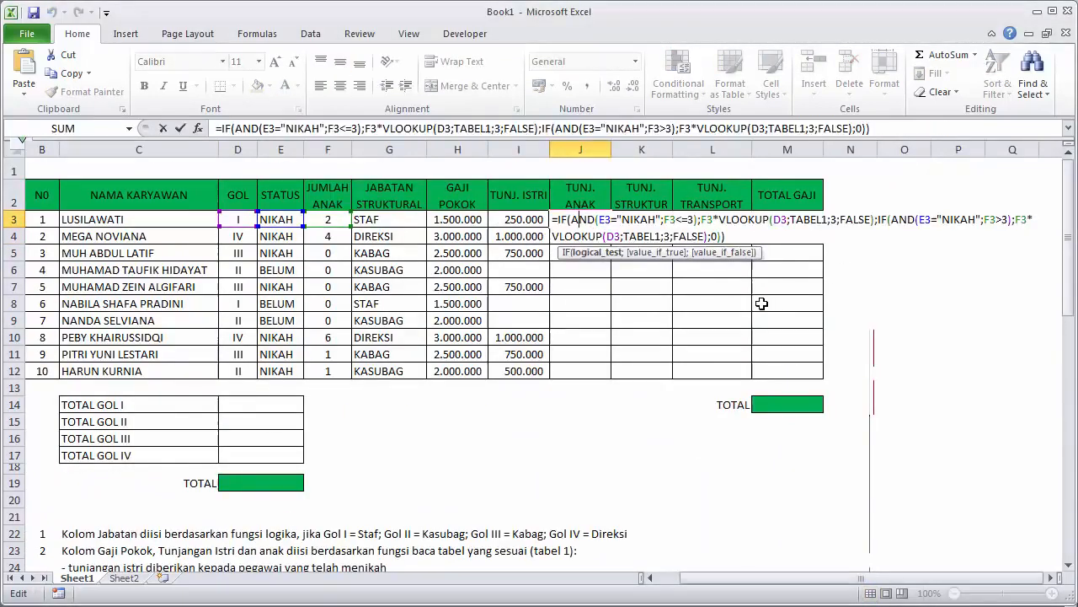
{"action": "key", "text": "Return"}
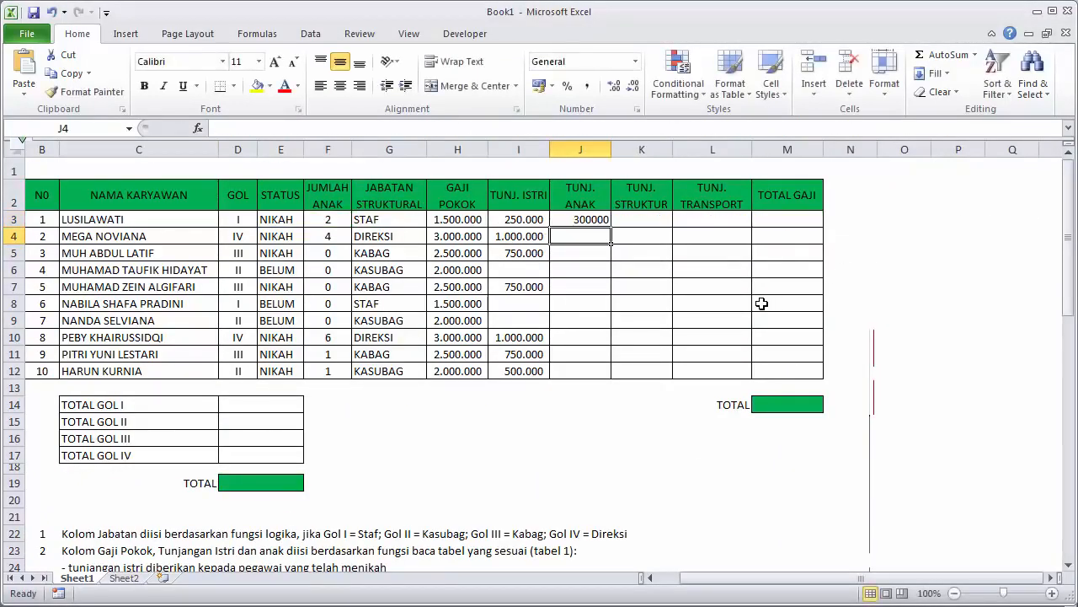
Fill the child allowance formula from J3 down to J12 and apply the comma number style to the range.
{"action": "left_click", "coordinate": [601, 221]}
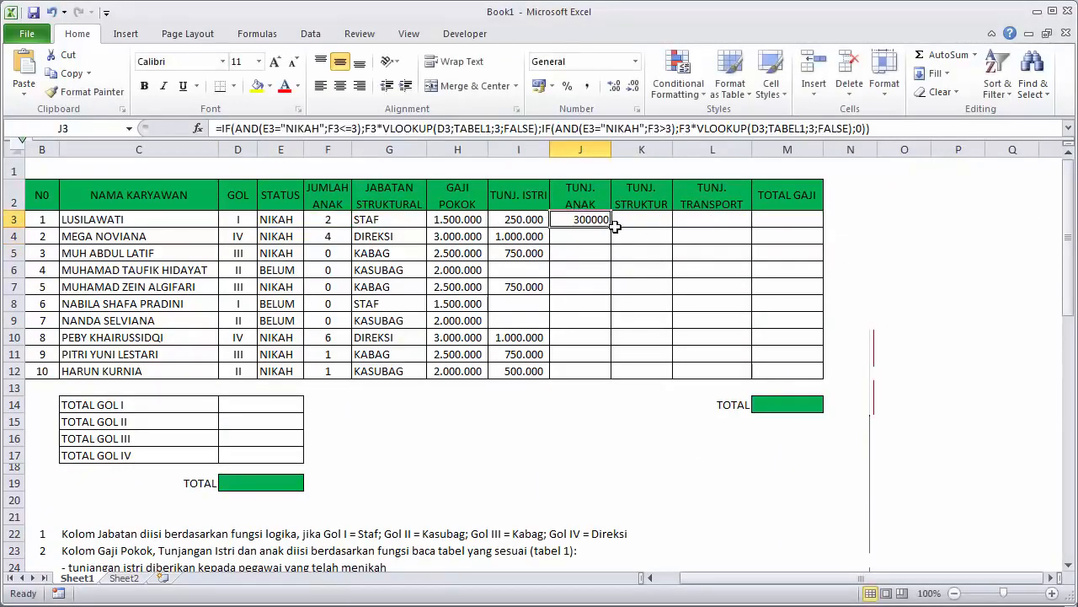
{"action": "left_click_drag", "start_coordinate": [613, 227], "coordinate": [615, 360]}
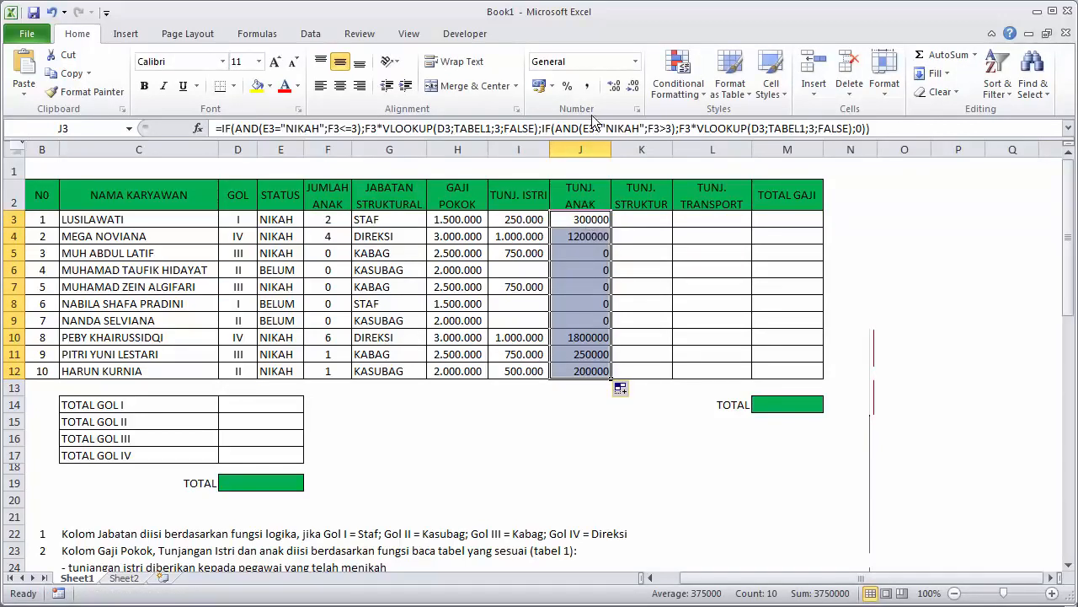
{"action": "left_click", "coordinate": [590, 87]}
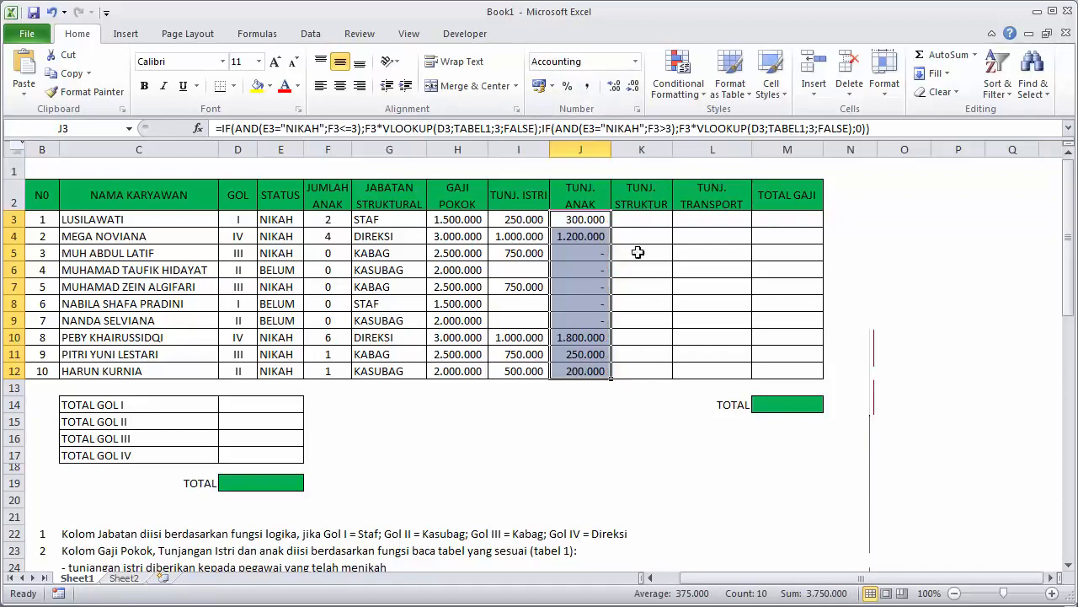
Check the wife and child allowance columns against the first employee's child count and marital status.
{"action": "left_click_drag", "start_coordinate": [533, 219], "coordinate": [524, 371]}
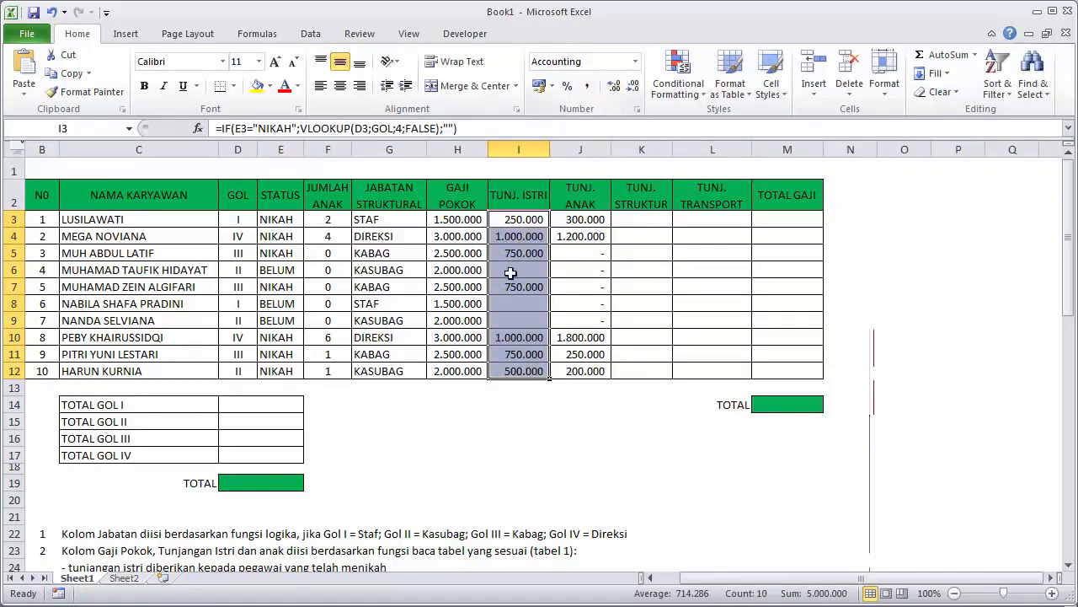
{"action": "left_click", "coordinate": [619, 254]}
{"action": "left_click", "coordinate": [626, 216]}
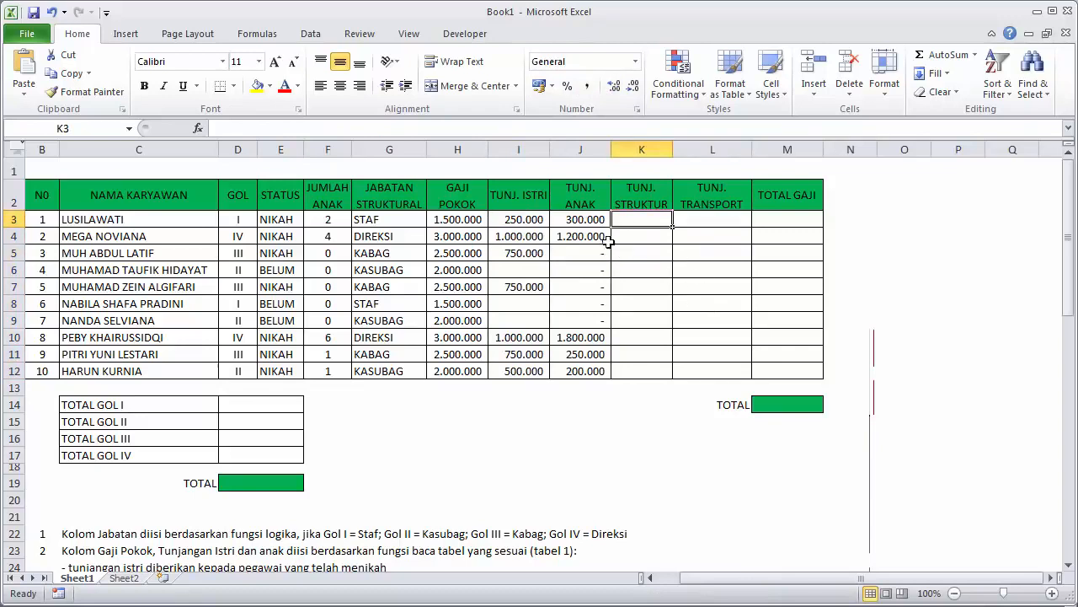
{"action": "left_click", "coordinate": [590, 221]}
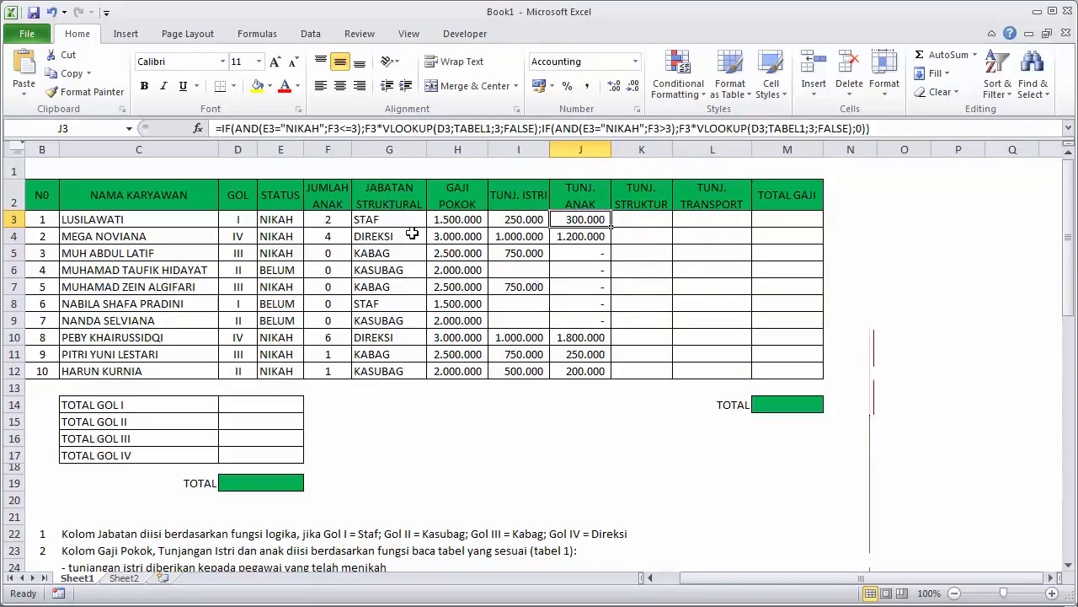
{"action": "left_click", "coordinate": [318, 219]}
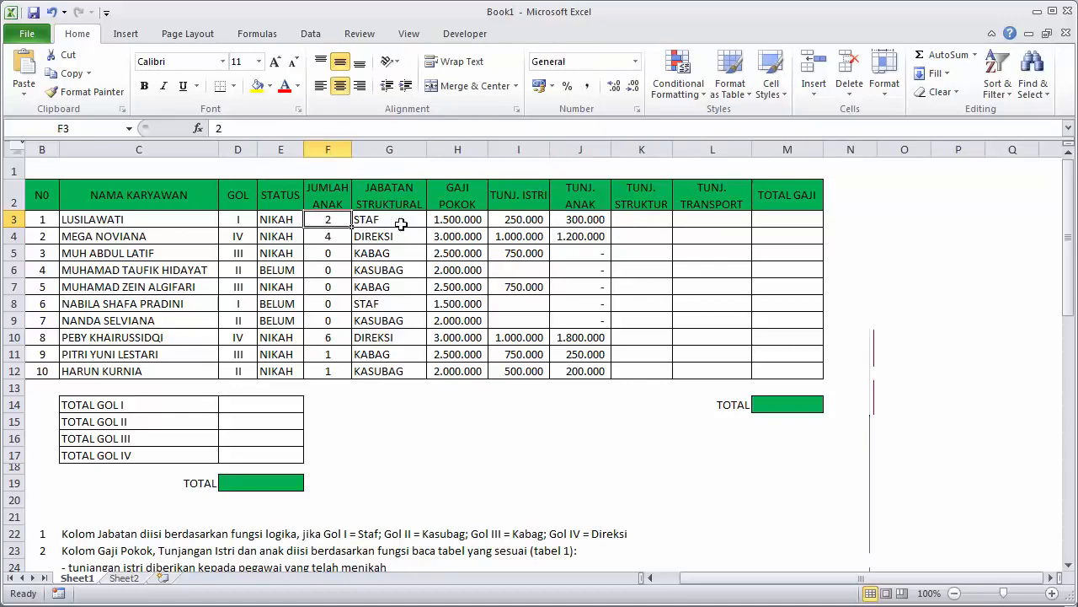
{"action": "left_click", "coordinate": [276, 219]}
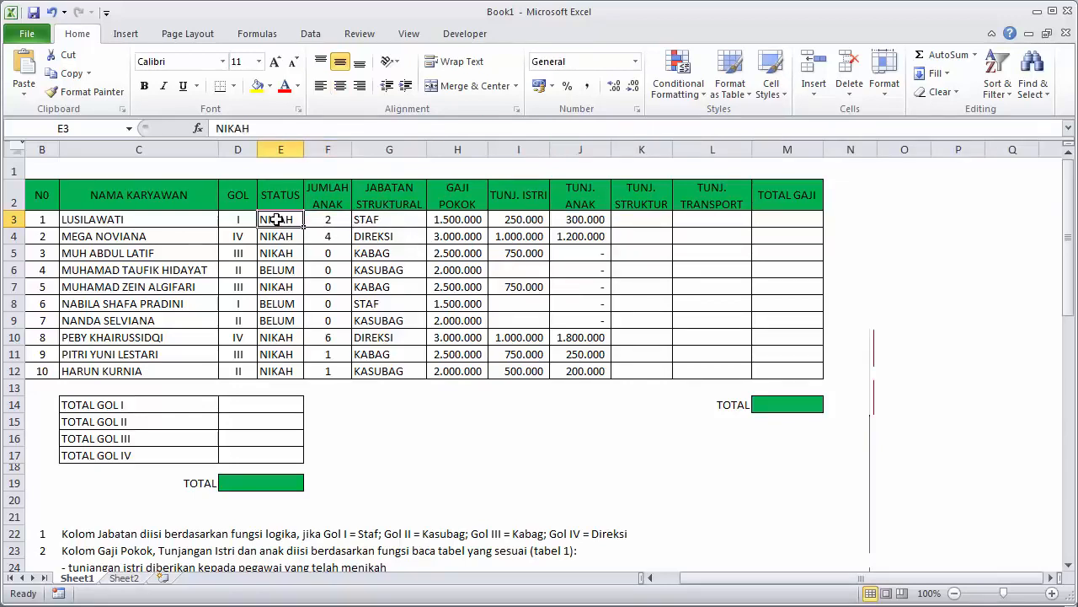
{"action": "left_click", "coordinate": [561, 217]}
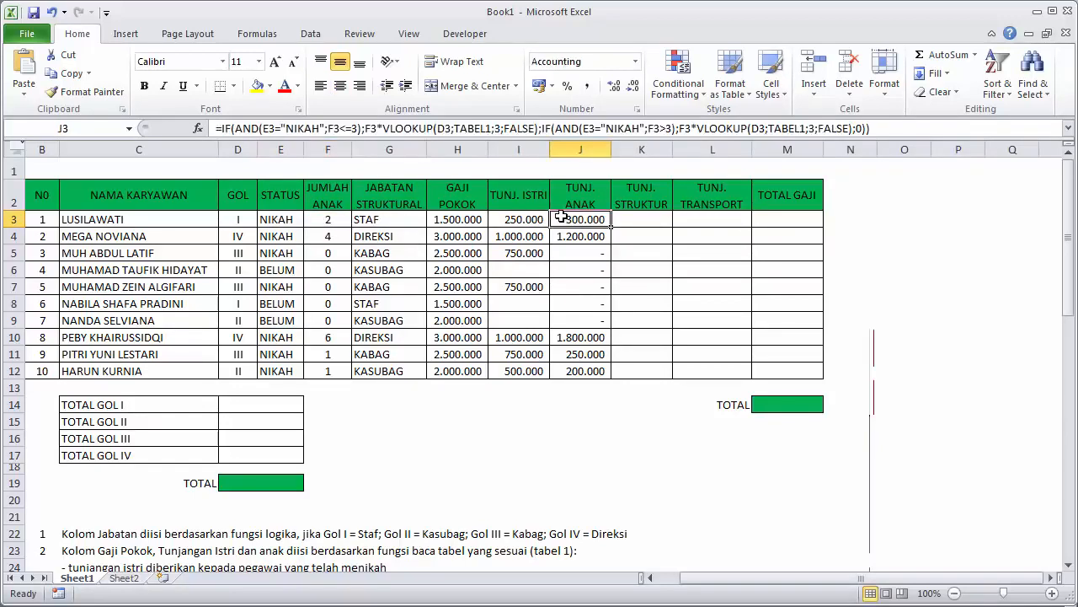
Read the structural allowance rule below the Sheet1 table and examine the JABATAN and BESAR TUNJ rows of TABEL 2 on Sheet2.
{"action": "left_click", "coordinate": [650, 218]}
{"action": "scroll", "coordinate": [413, 354], "scroll_direction": "down", "scroll_amount": 2}
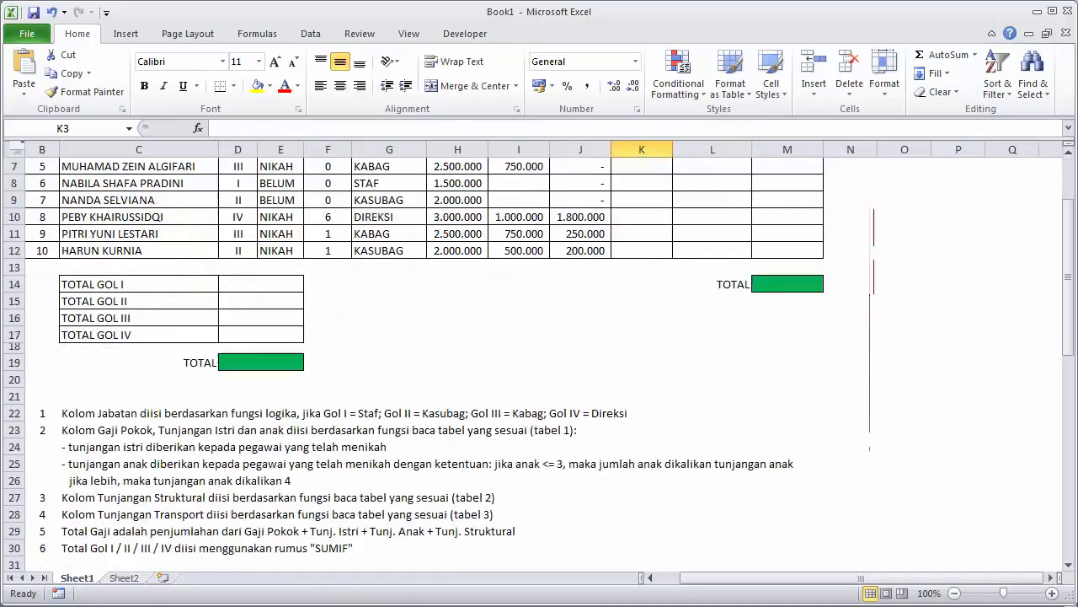
{"action": "scroll", "coordinate": [553, 465], "scroll_direction": "up", "scroll_amount": 2}
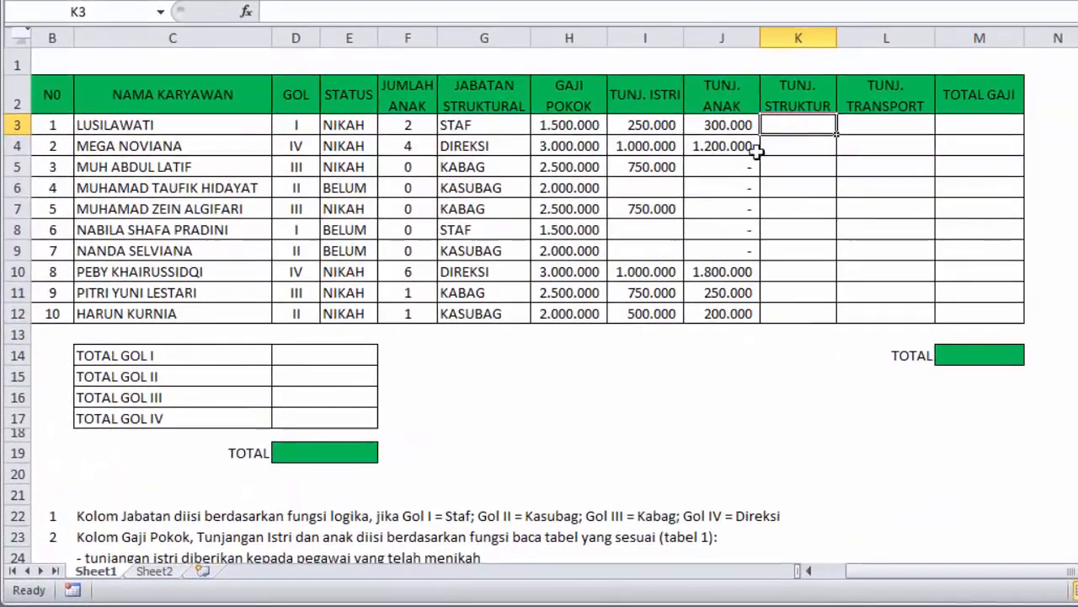
{"action": "left_click", "coordinate": [573, 218]}
{"action": "left_click", "coordinate": [800, 126]}
{"action": "scroll", "coordinate": [645, 305], "scroll_direction": "down", "scroll_amount": 2}
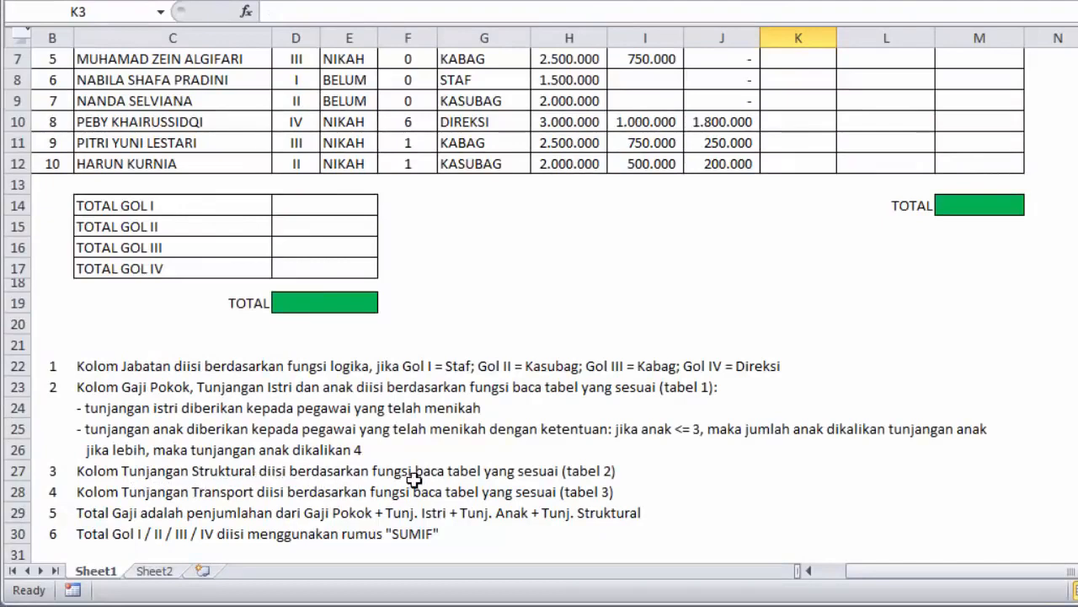
{"action": "scroll", "coordinate": [597, 477], "scroll_direction": "up", "scroll_amount": 2}
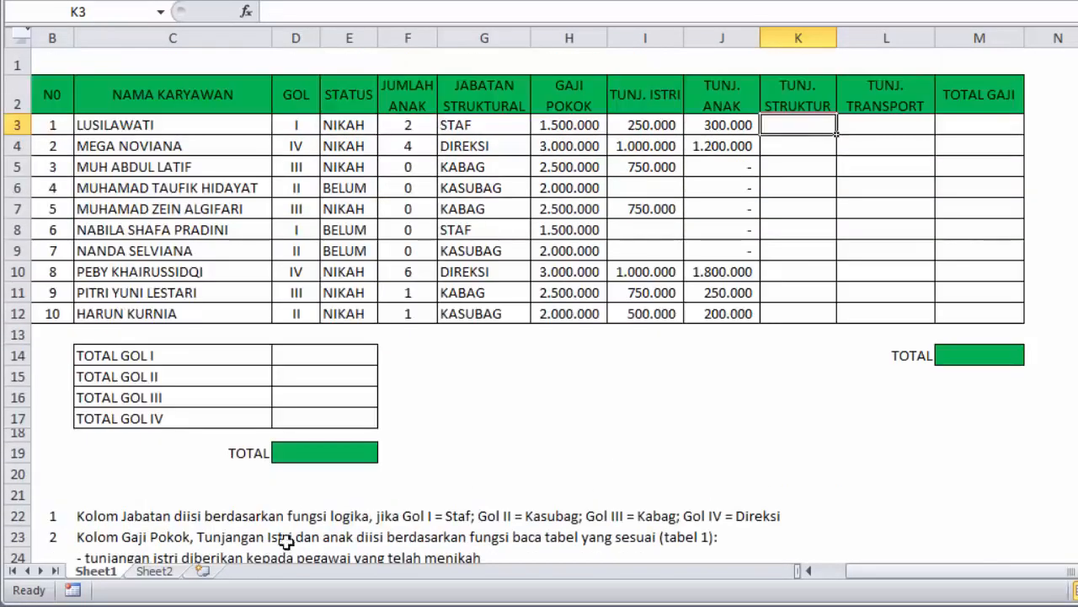
{"action": "left_click", "coordinate": [156, 572]}
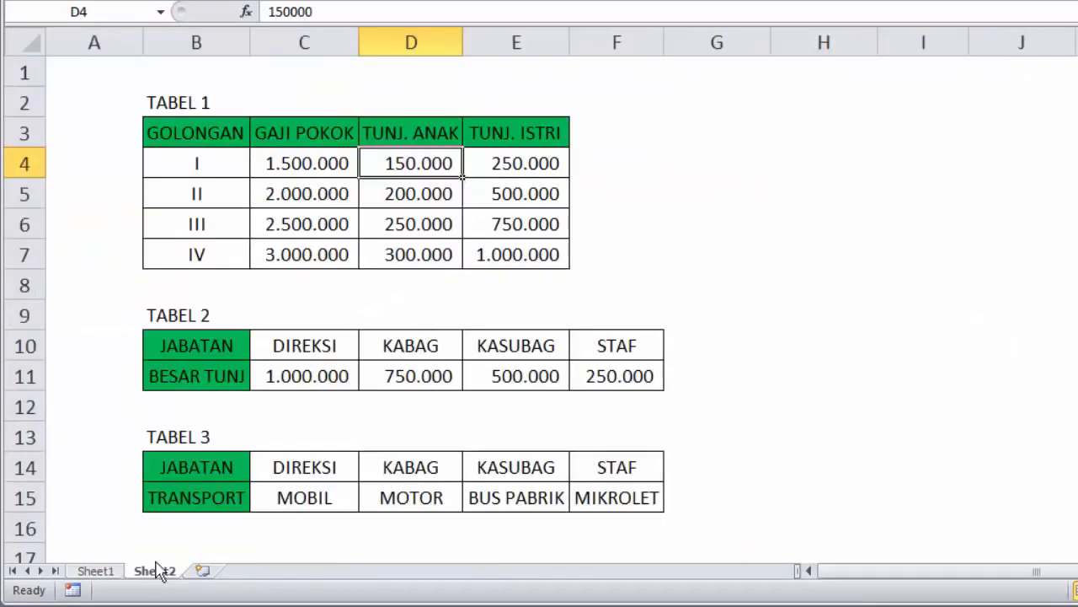
{"action": "left_click", "coordinate": [192, 378]}
{"action": "left_click", "coordinate": [291, 347]}
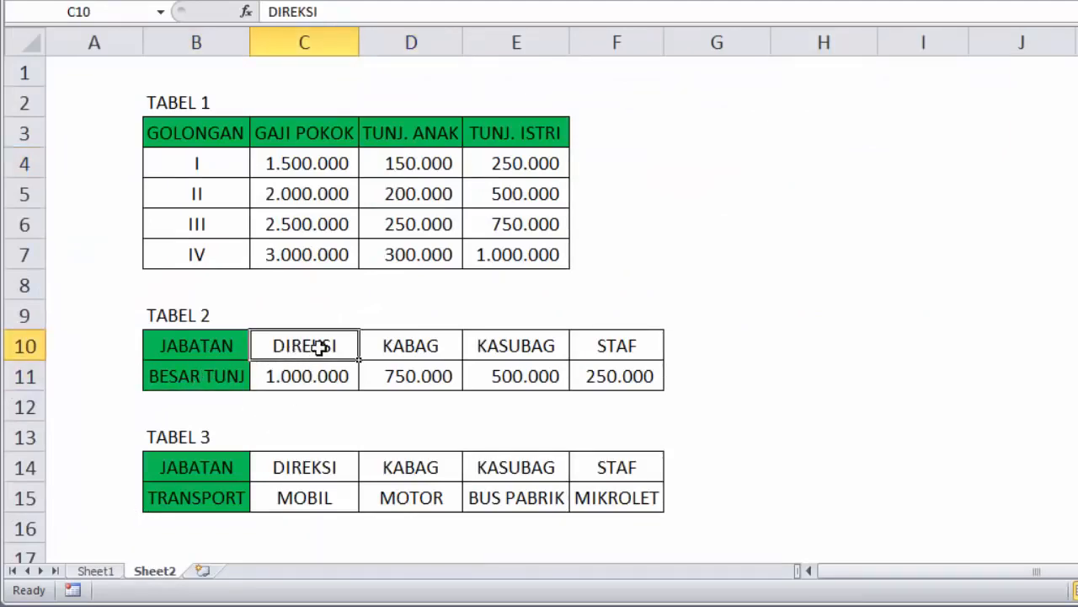
{"action": "left_click", "coordinate": [100, 572]}
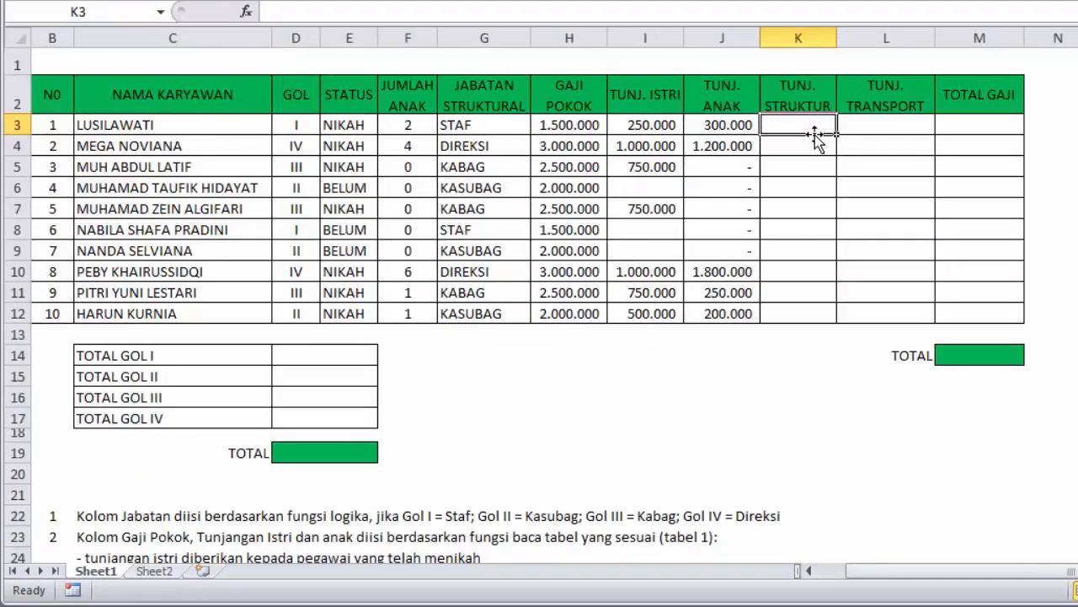
Enter the structural allowance formula =HLOOKUP(G3;JABATAN;2;FALSE) in K3 of Sheet1.
{"action": "type", "text": "="}
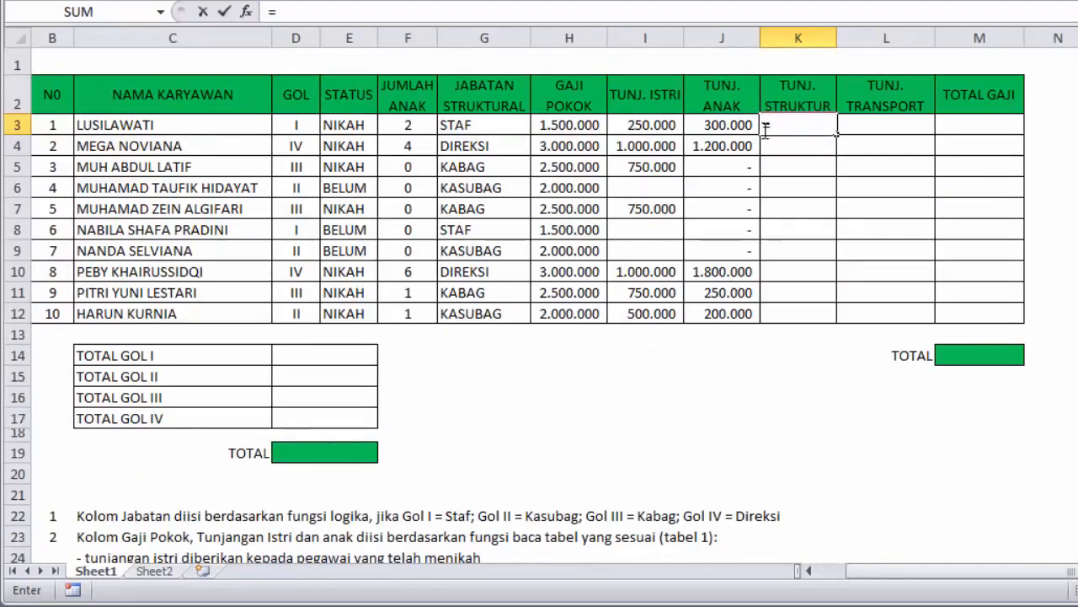
{"action": "type", "text": "hl"}
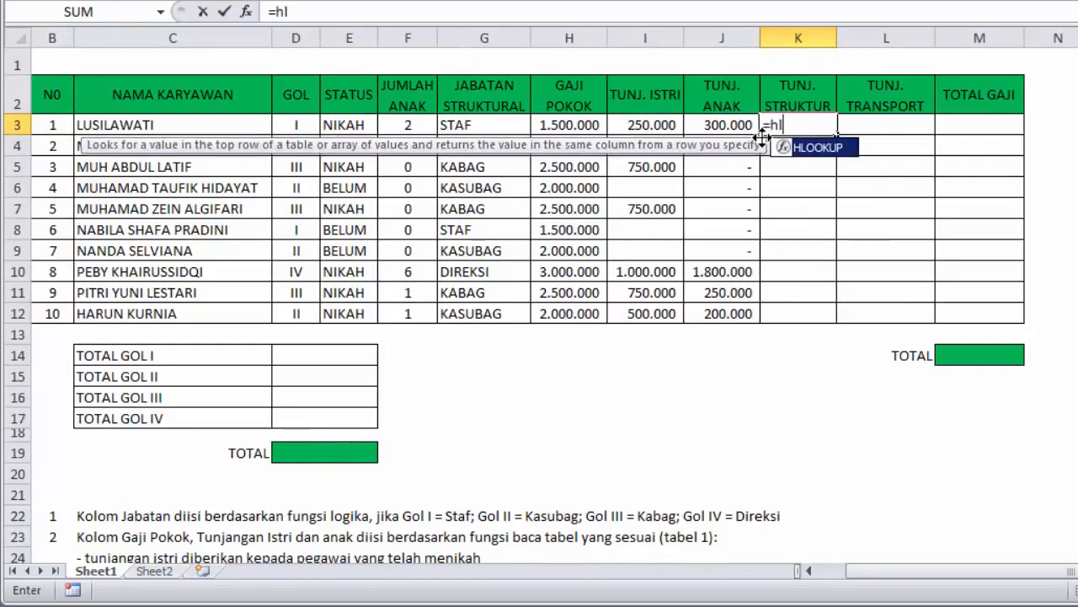
{"action": "key", "text": "Tab"}
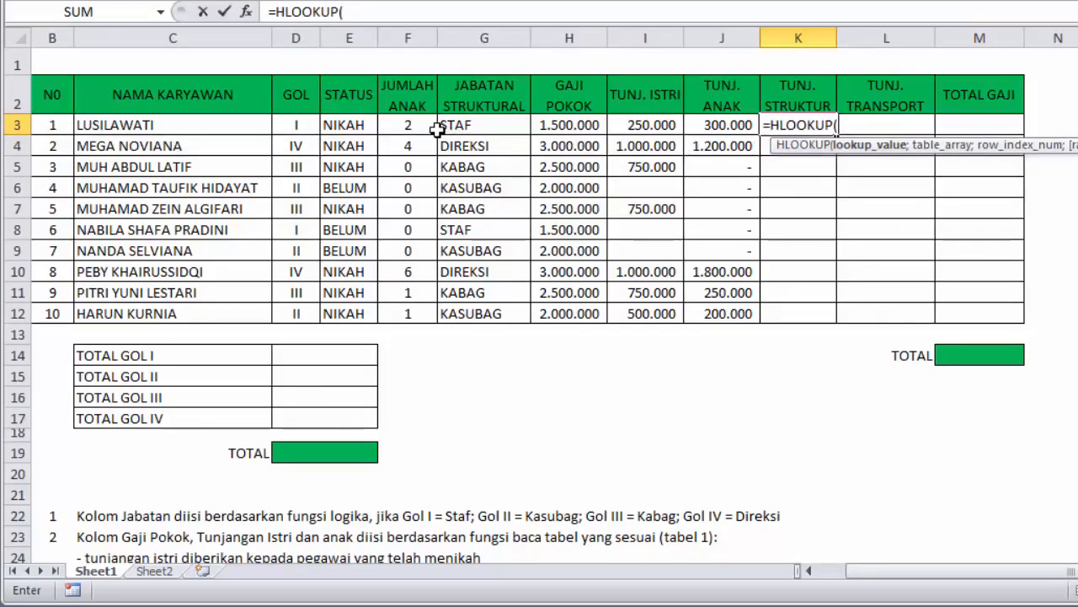
{"action": "left_click", "coordinate": [485, 125]}
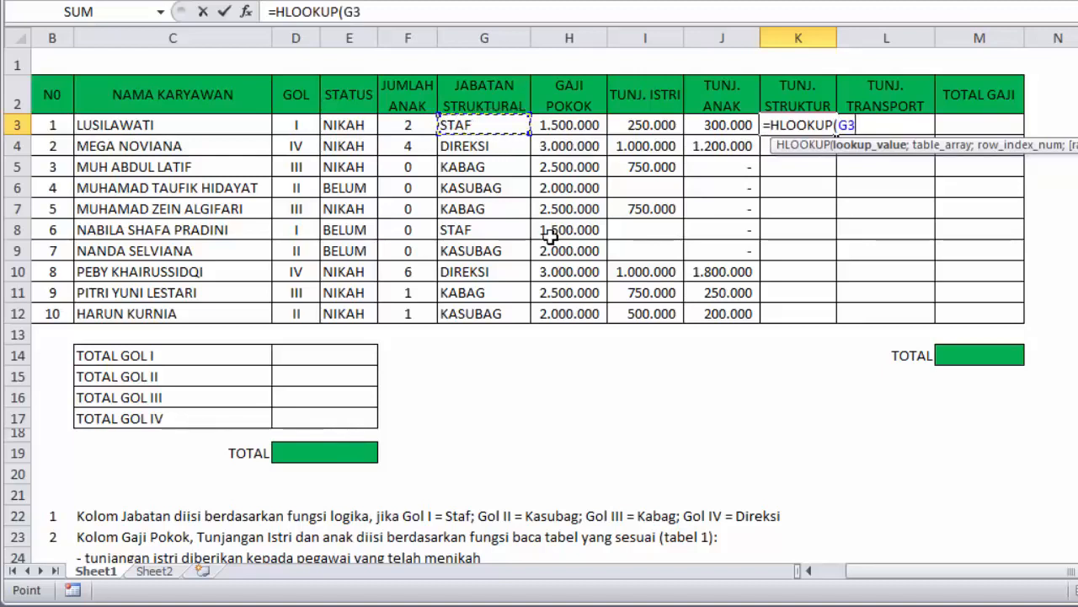
{"action": "type", "text": ";"}
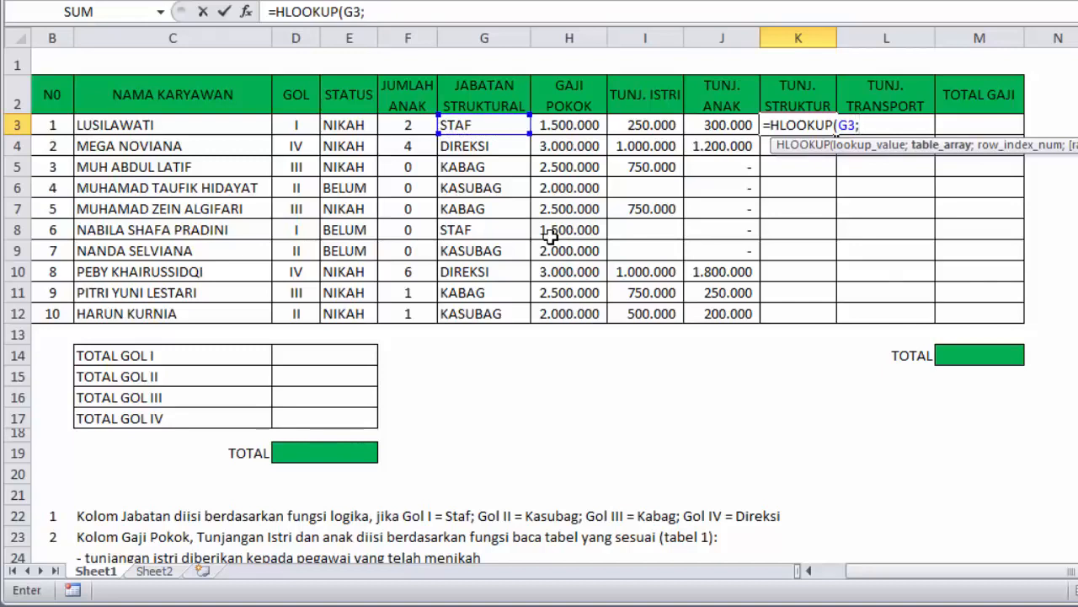
{"action": "type", "text": "ja"}
{"action": "key", "text": "Tab"}
{"action": "type", "text": ";"}
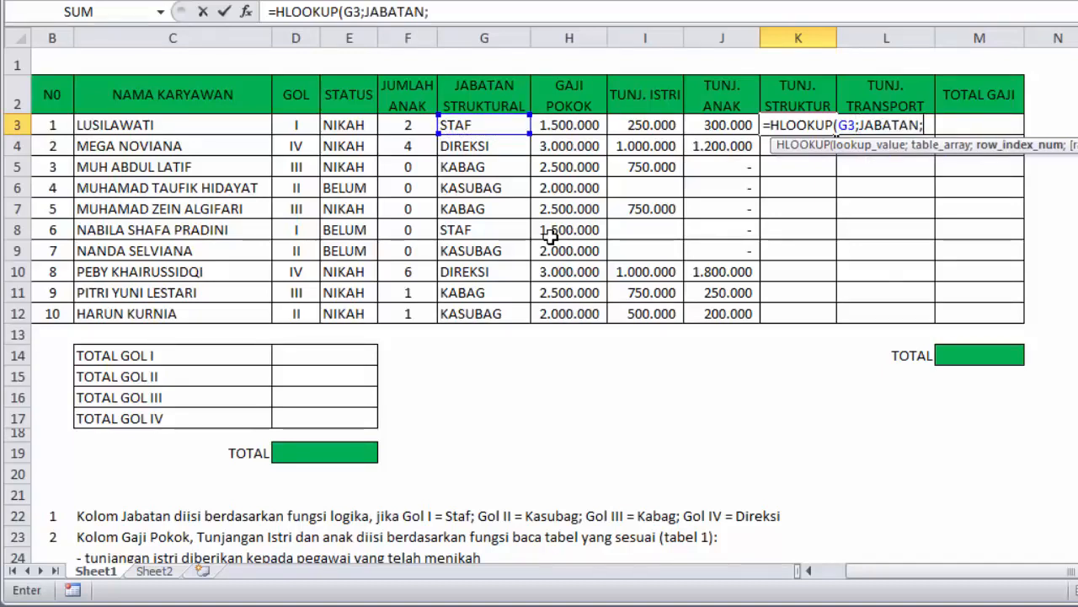
{"action": "type", "text": "2;FALSE"}
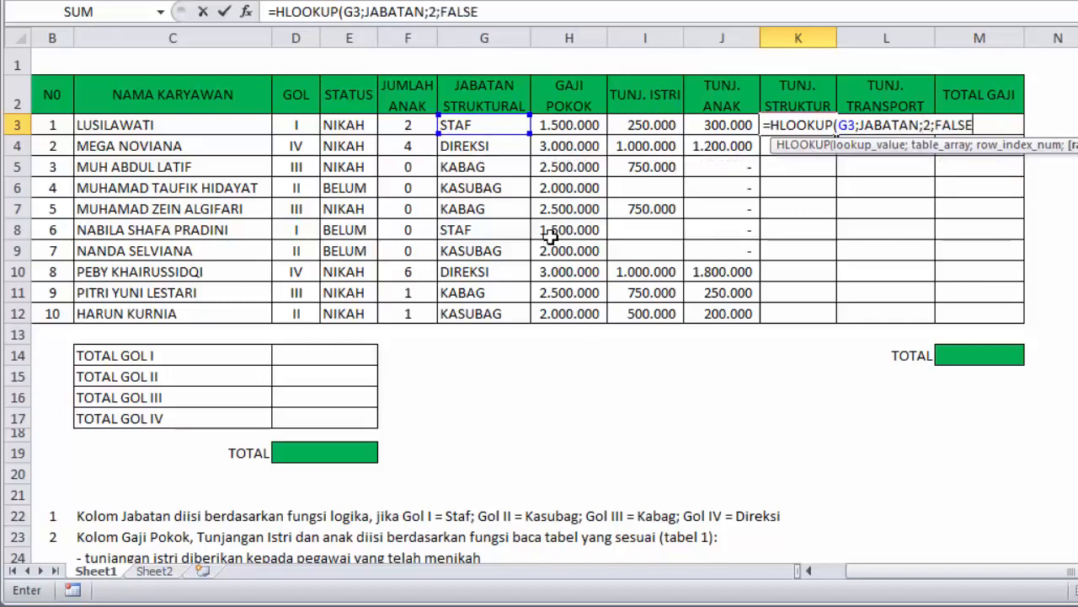
{"action": "key", "text": "Return"}
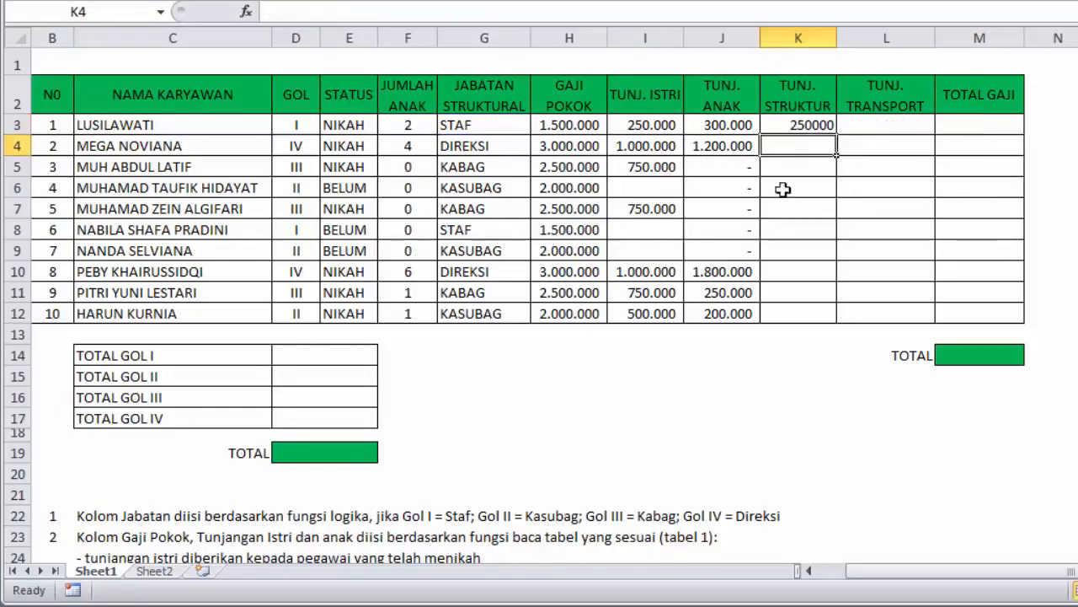
Apply the comma number style to K3 and fill its formula down to K12.
{"action": "left_click", "coordinate": [783, 126]}
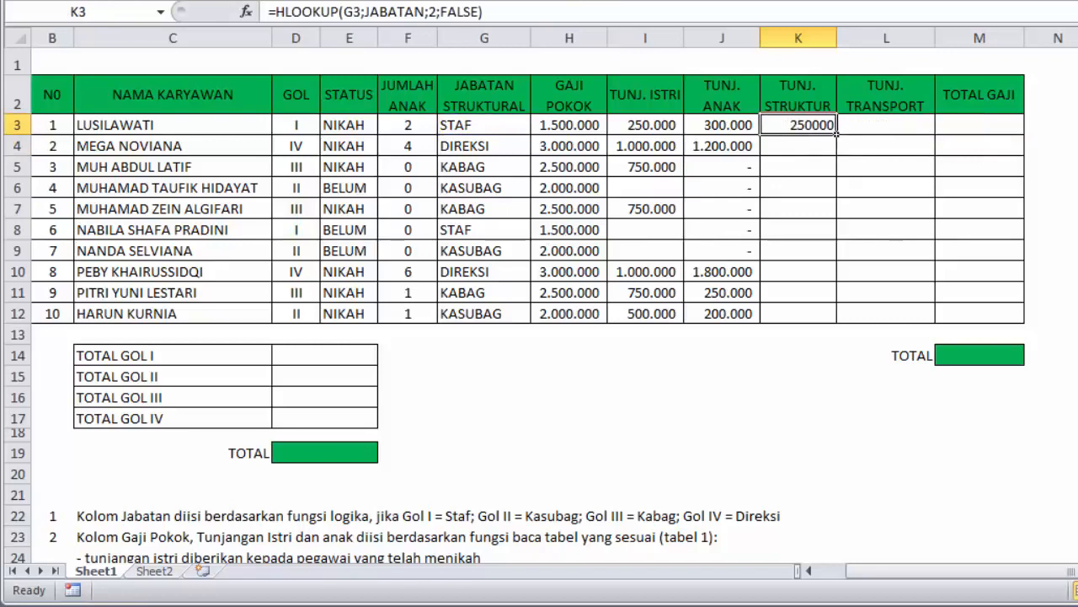
{"action": "left_click", "coordinate": [764, 0]}
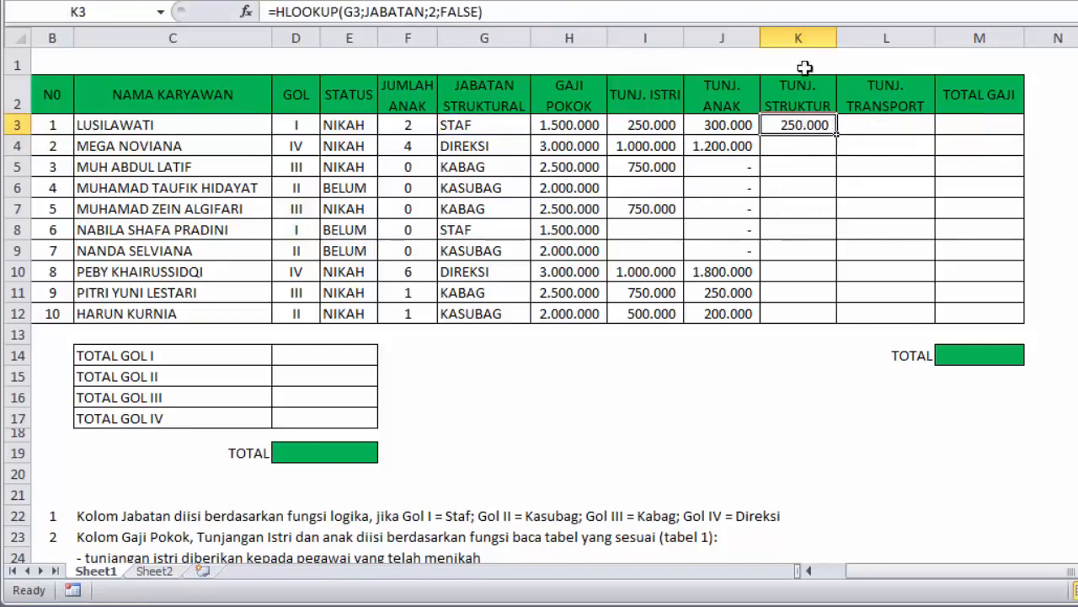
{"action": "left_click_drag", "start_coordinate": [837, 135], "coordinate": [835, 324]}
Check the structural allowances in column K against each employee's position and the TABEL 2 amounts on Sheet2.
{"action": "left_click", "coordinate": [792, 146]}
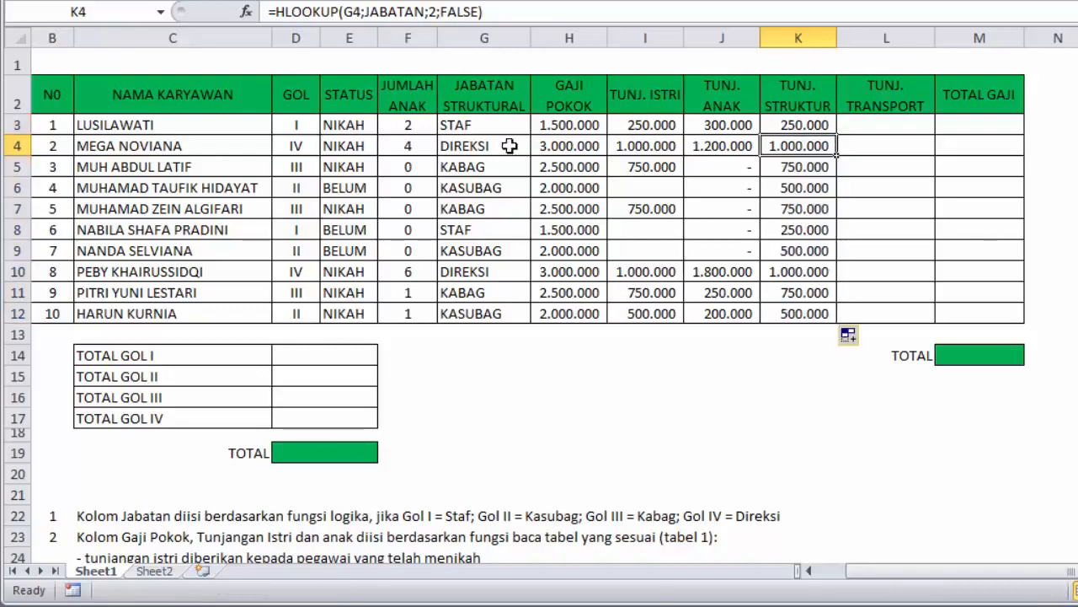
{"action": "left_click", "coordinate": [462, 141]}
{"action": "left_click", "coordinate": [799, 146]}
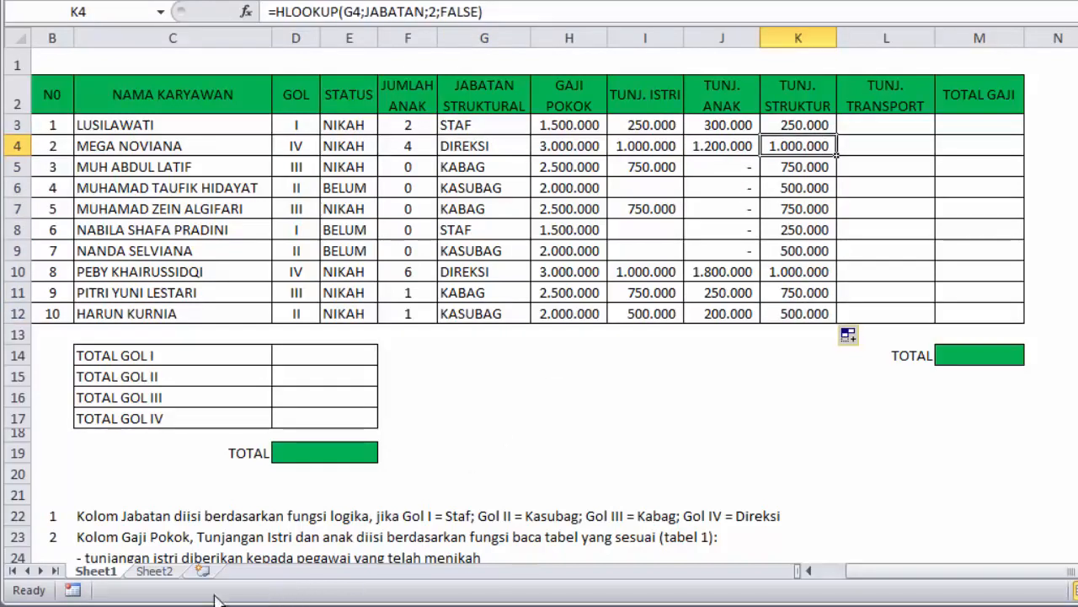
{"action": "left_click", "coordinate": [155, 572]}
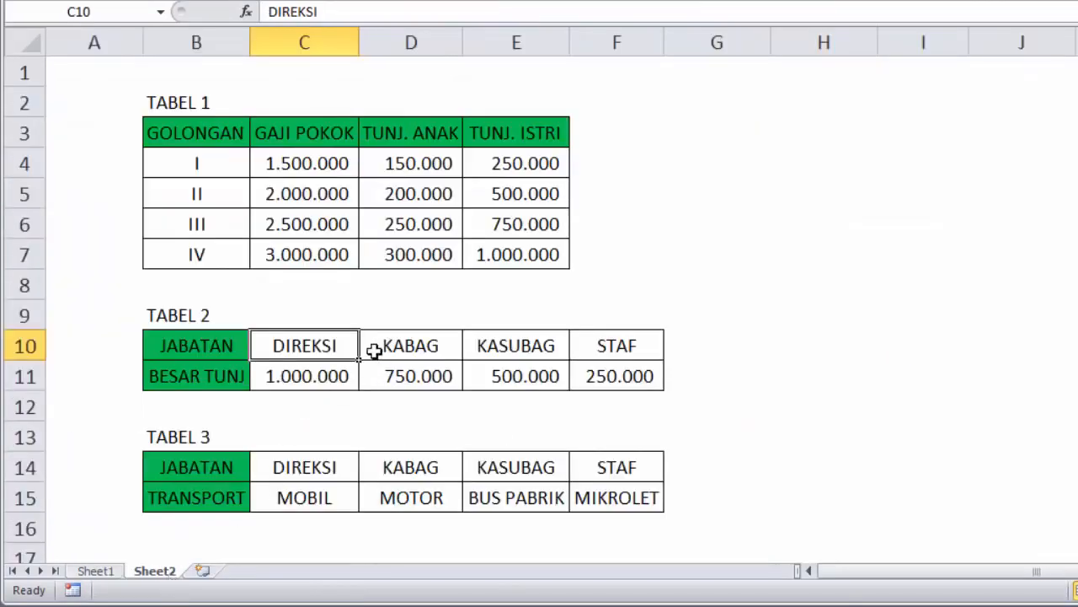
{"action": "left_click", "coordinate": [291, 376]}
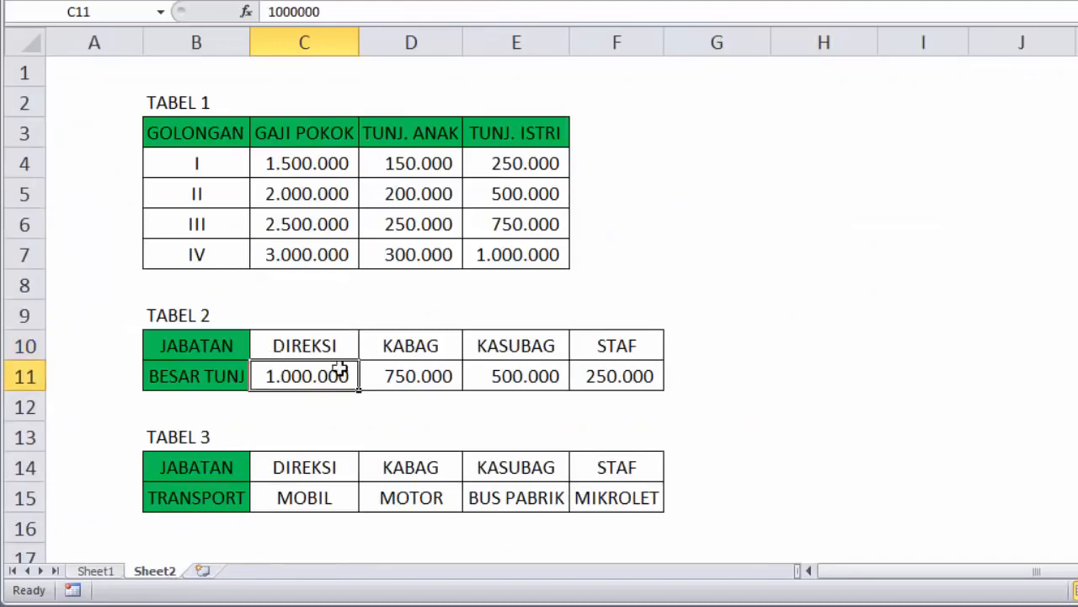
{"action": "left_click", "coordinate": [432, 352]}
{"action": "left_click", "coordinate": [95, 572]}
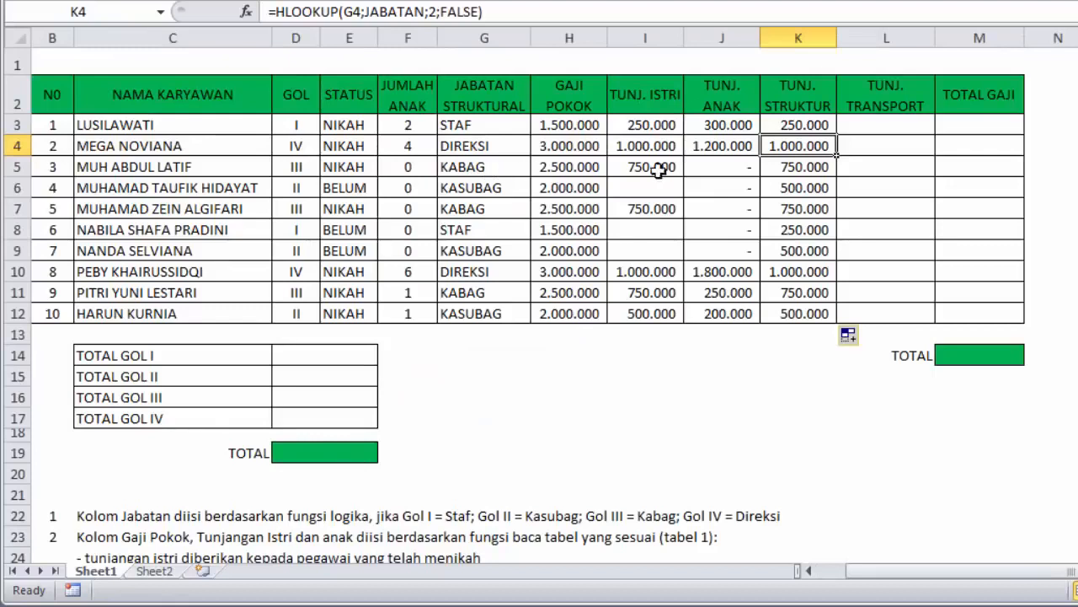
{"action": "left_click", "coordinate": [783, 171]}
{"action": "left_click", "coordinate": [790, 184]}
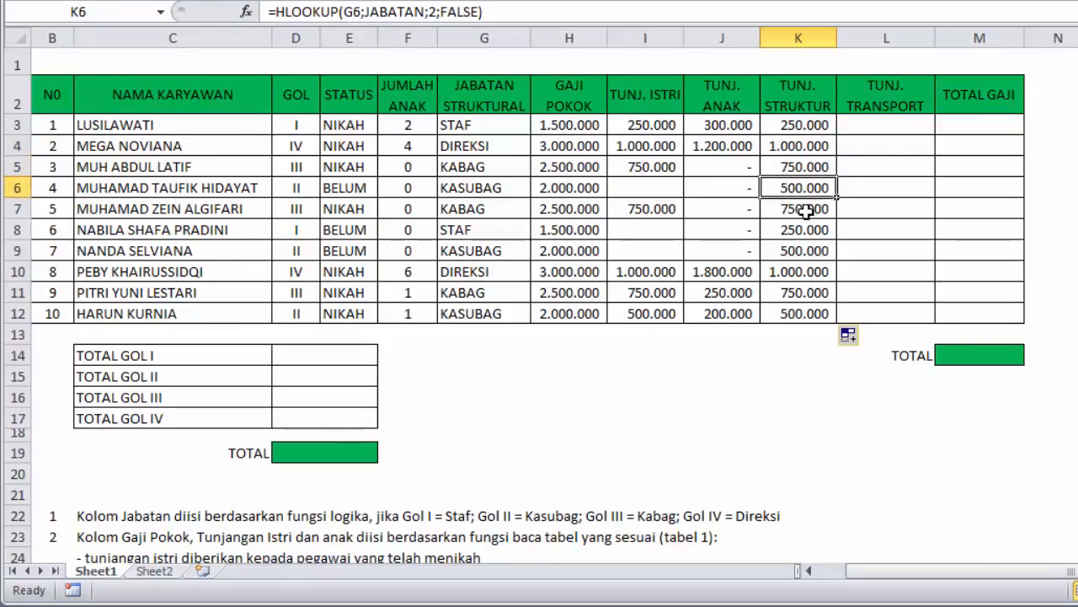
{"action": "left_click", "coordinate": [807, 210]}
{"action": "left_click", "coordinate": [774, 230]}
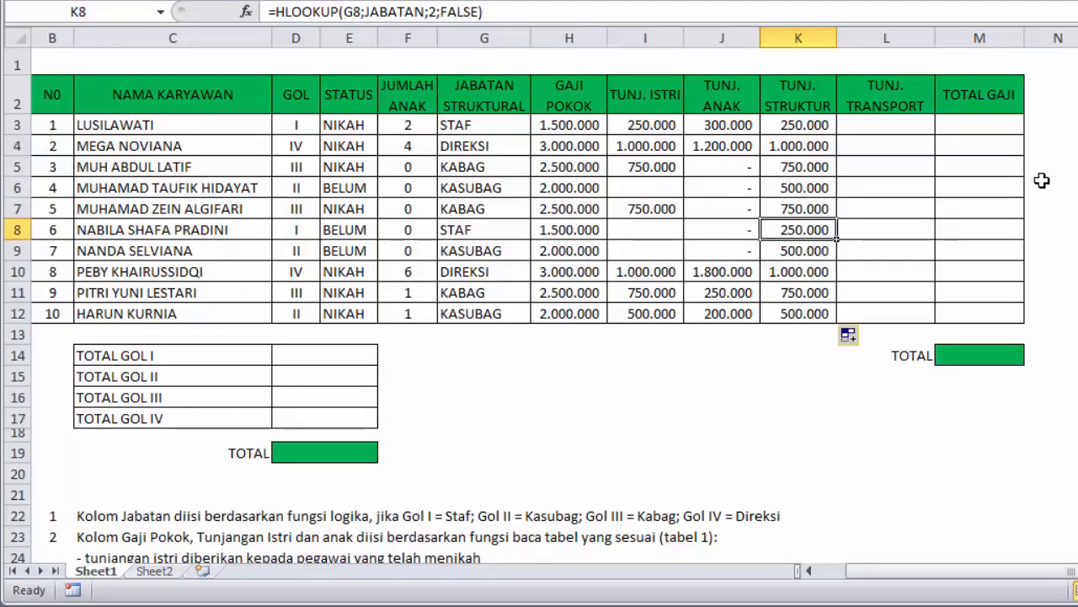
Read the transport allowance rule below the Sheet1 table and examine the JABATAN and TRANSPORT rows of TABEL 3 on Sheet2.
{"action": "left_click", "coordinate": [905, 130]}
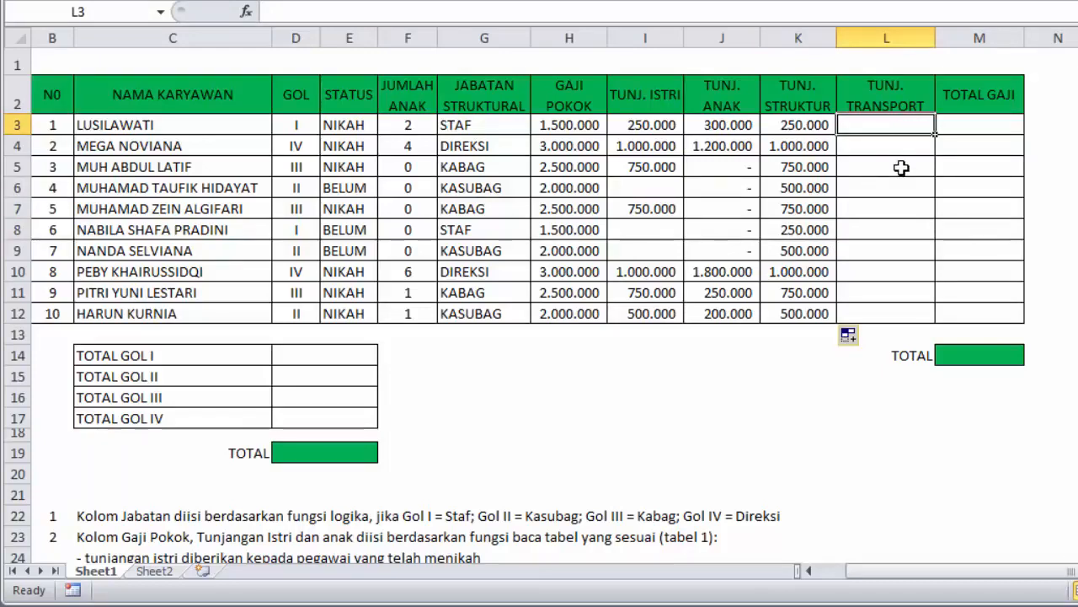
{"action": "scroll", "coordinate": [139, 538], "scroll_direction": "down", "scroll_amount": 3}
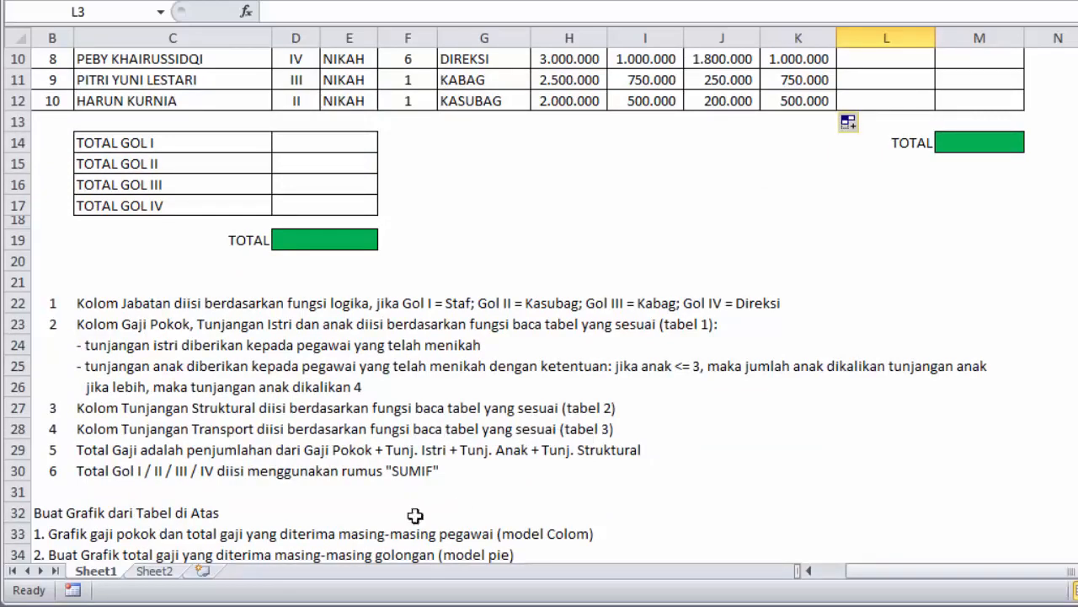
{"action": "left_click", "coordinate": [160, 571]}
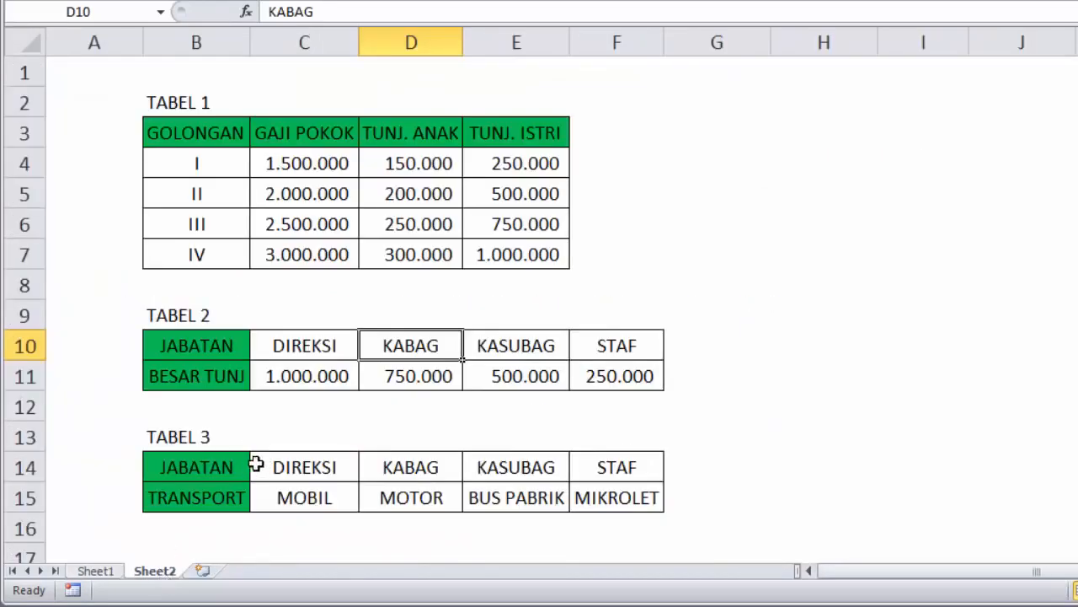
{"action": "left_click_drag", "start_coordinate": [282, 462], "coordinate": [616, 502]}
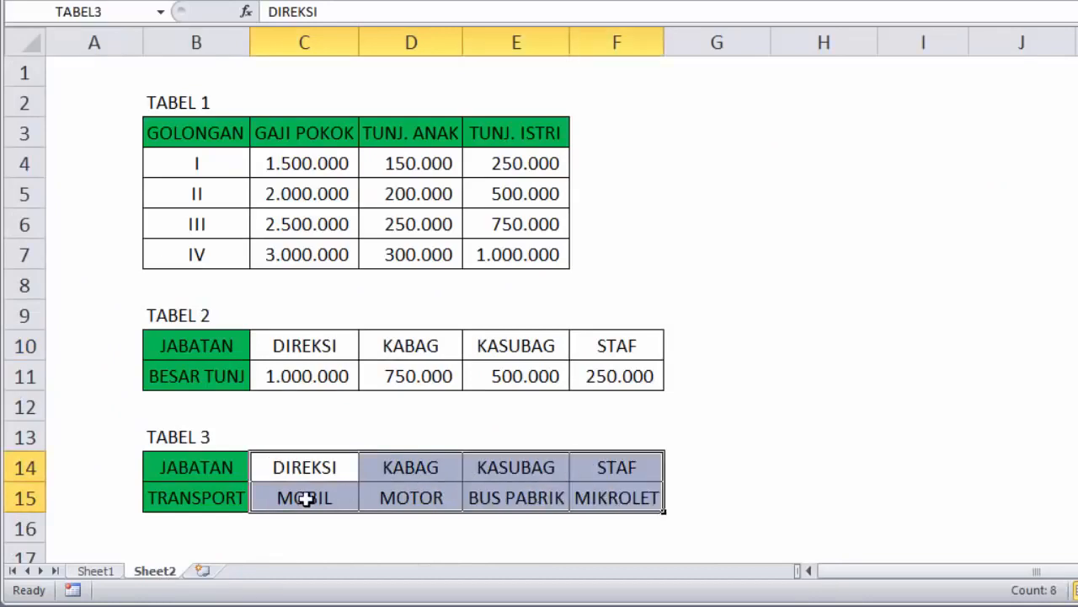
{"action": "left_click", "coordinate": [301, 470]}
{"action": "left_click", "coordinate": [298, 508]}
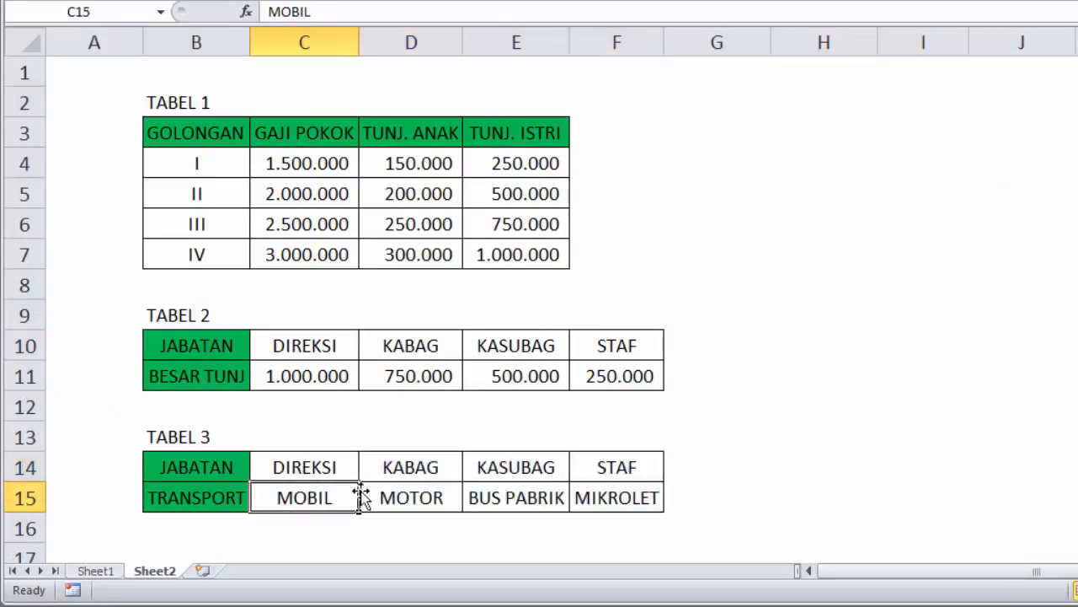
{"action": "left_click", "coordinate": [394, 471]}
{"action": "left_click", "coordinate": [401, 498]}
{"action": "left_click", "coordinate": [549, 464]}
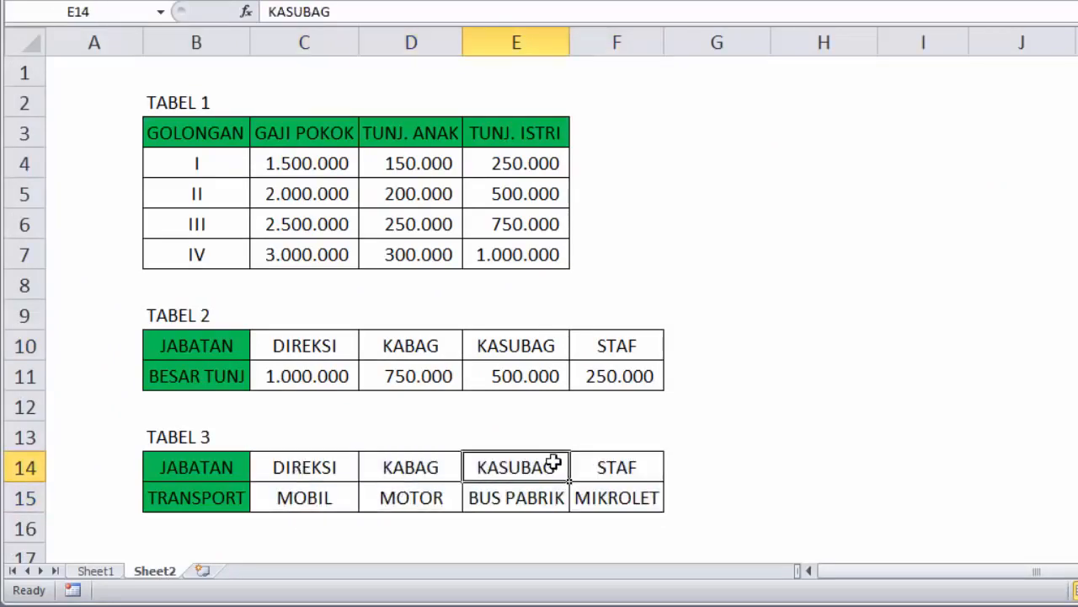
{"action": "left_click", "coordinate": [533, 500]}
{"action": "left_click", "coordinate": [628, 474]}
{"action": "left_click", "coordinate": [628, 498]}
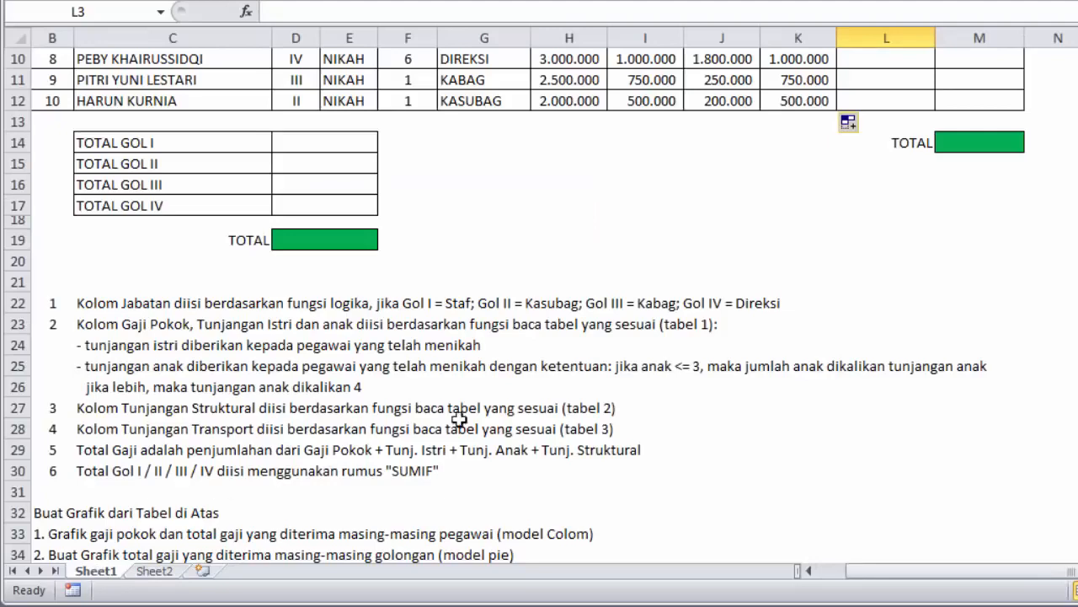
{"action": "scroll", "coordinate": [669, 371], "scroll_direction": "up", "scroll_amount": 3}
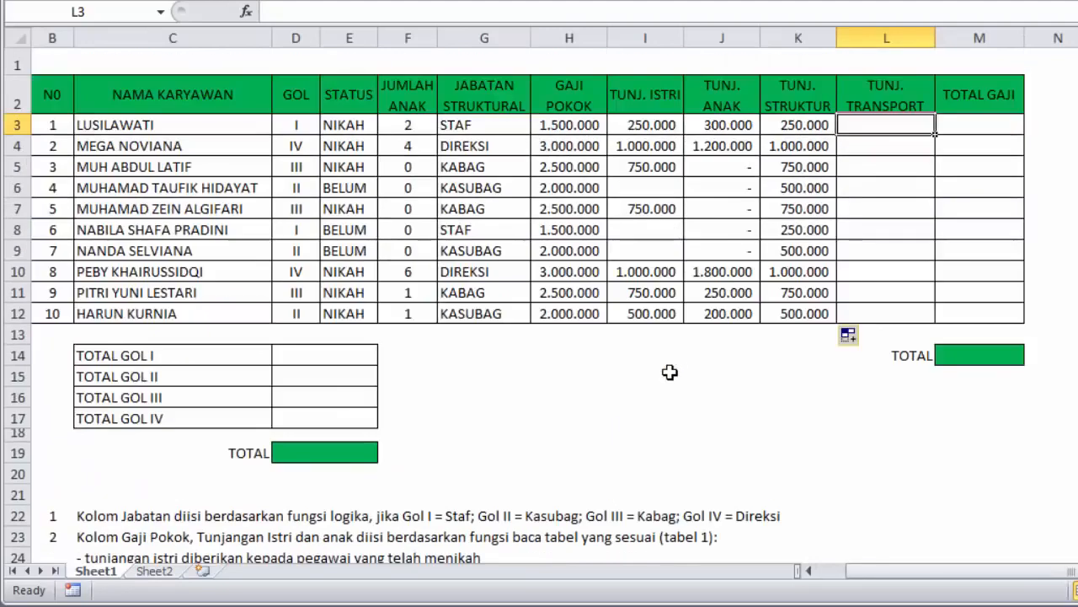
{"action": "left_click", "coordinate": [883, 148]}
{"action": "left_click", "coordinate": [881, 124]}
{"action": "type", "text": "="}
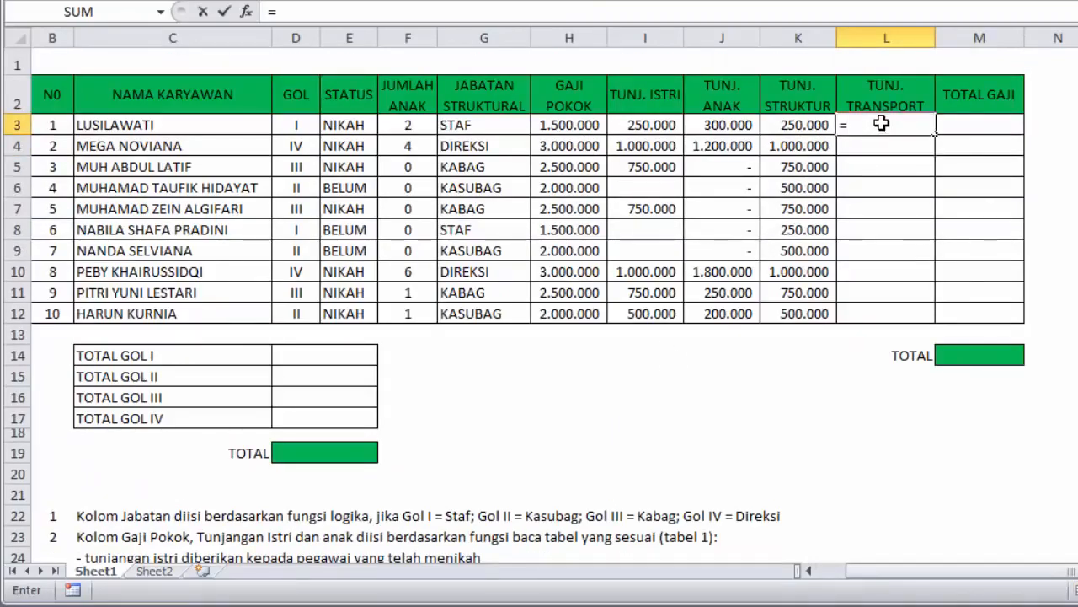
{"action": "type", "text": "hl"}
{"action": "key", "text": "Tab"}
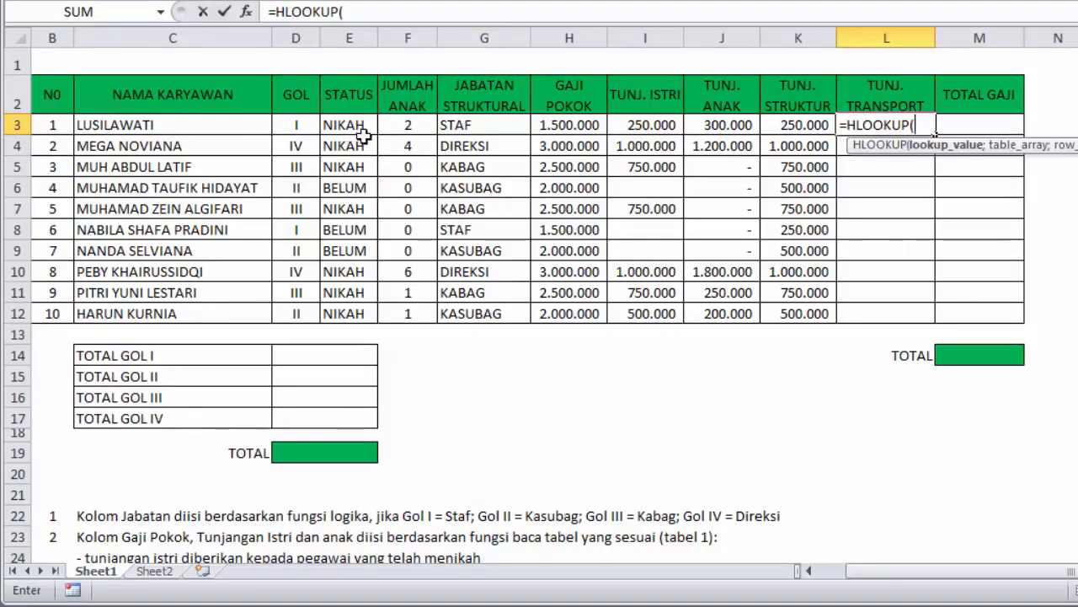
{"action": "left_click", "coordinate": [468, 126]}
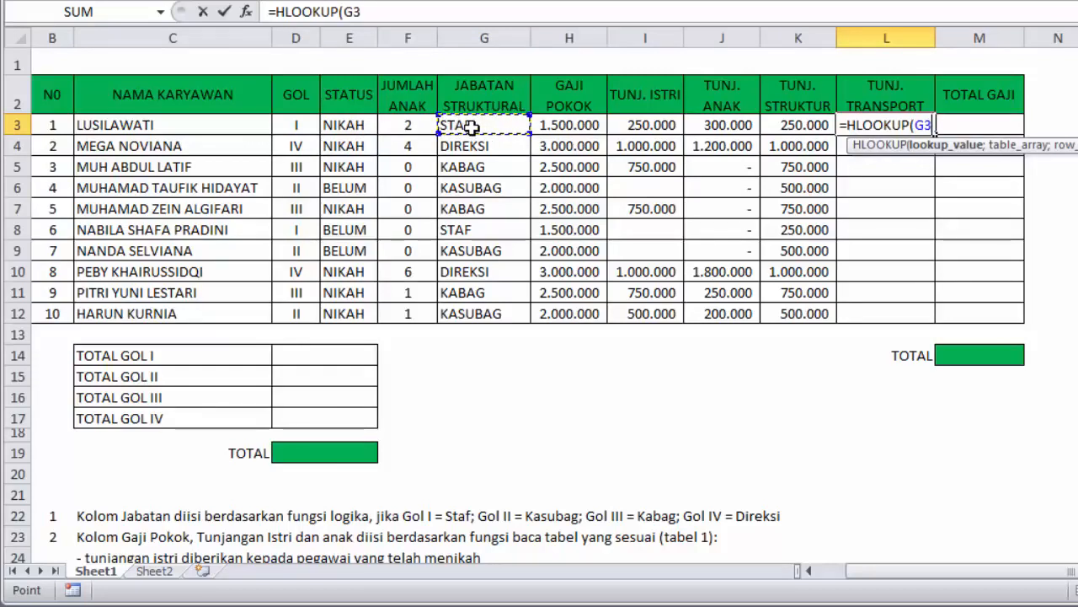
{"action": "type", "text": ";"}
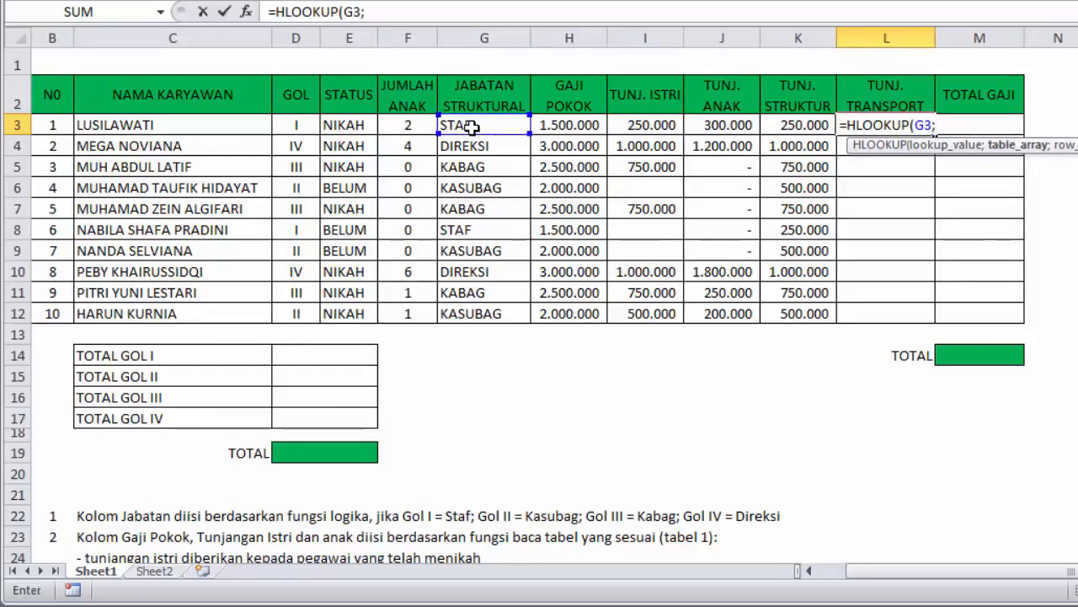
{"action": "type", "text": "ta"}
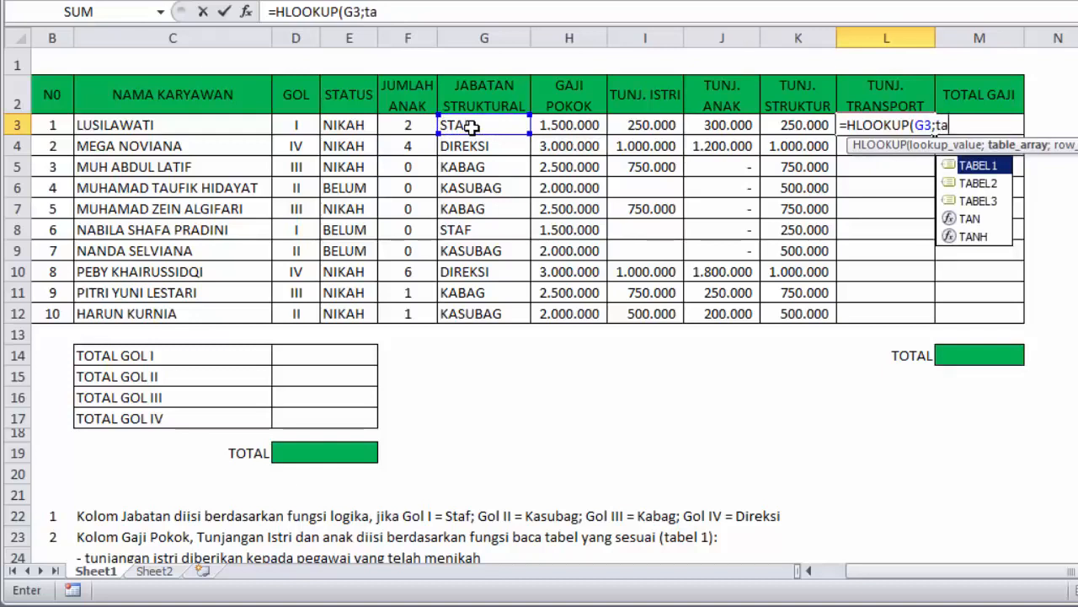
{"action": "key", "text": "BackSpace"}
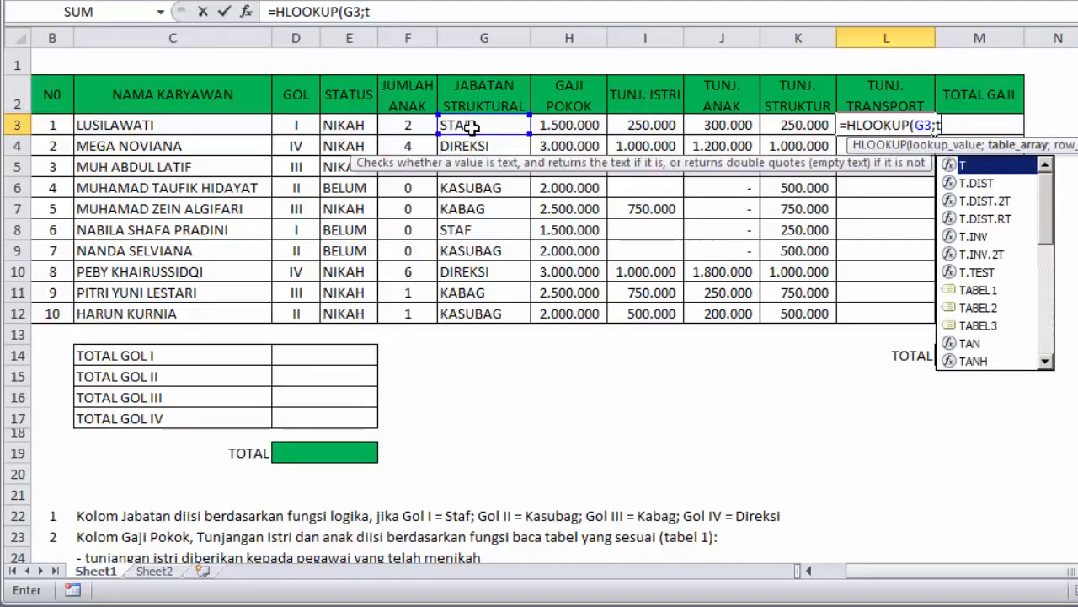
{"action": "key", "text": "Escape"}
{"action": "key", "text": "Escape"}
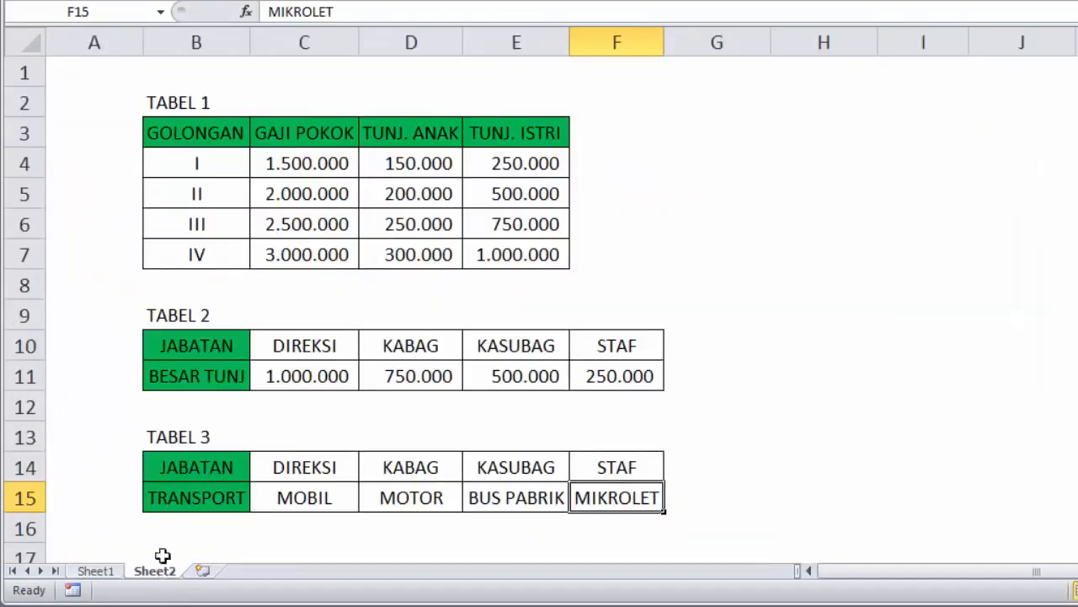
Enter the transport allowance formula =HLOOKUP(G3;JABATAN;2;FALSE) in L3 of Sheet1 and apply the comma number style to it.
{"action": "left_click", "coordinate": [156, 570]}
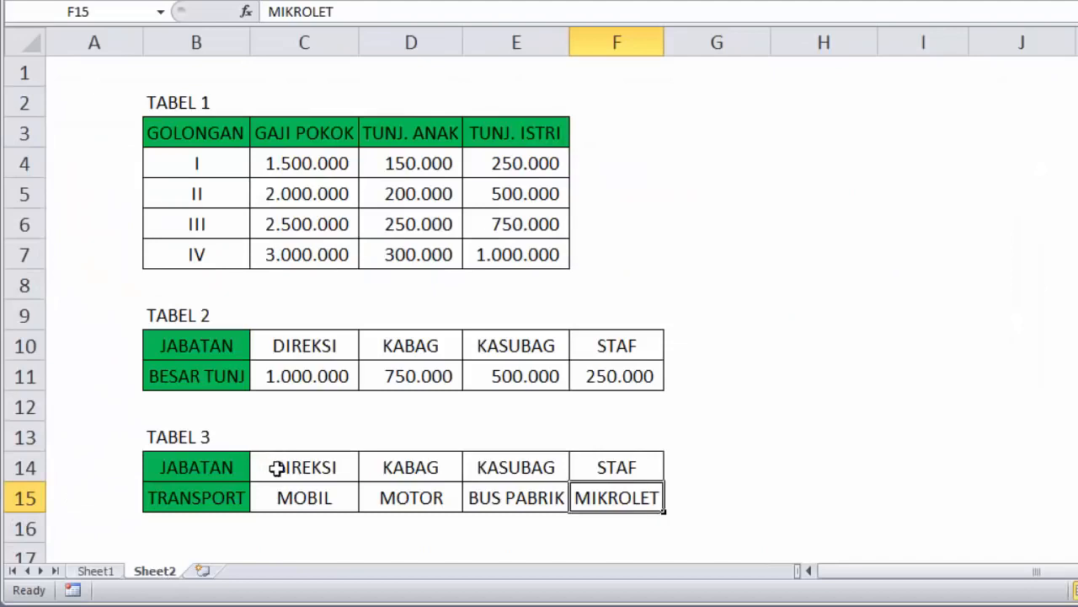
{"action": "left_click", "coordinate": [192, 465]}
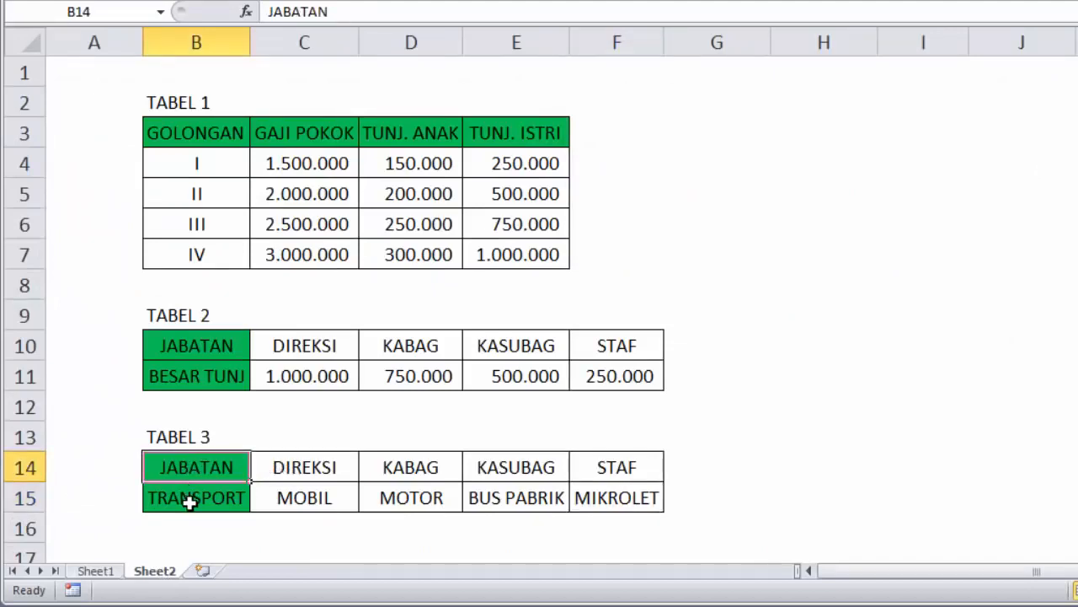
{"action": "left_click", "coordinate": [190, 501]}
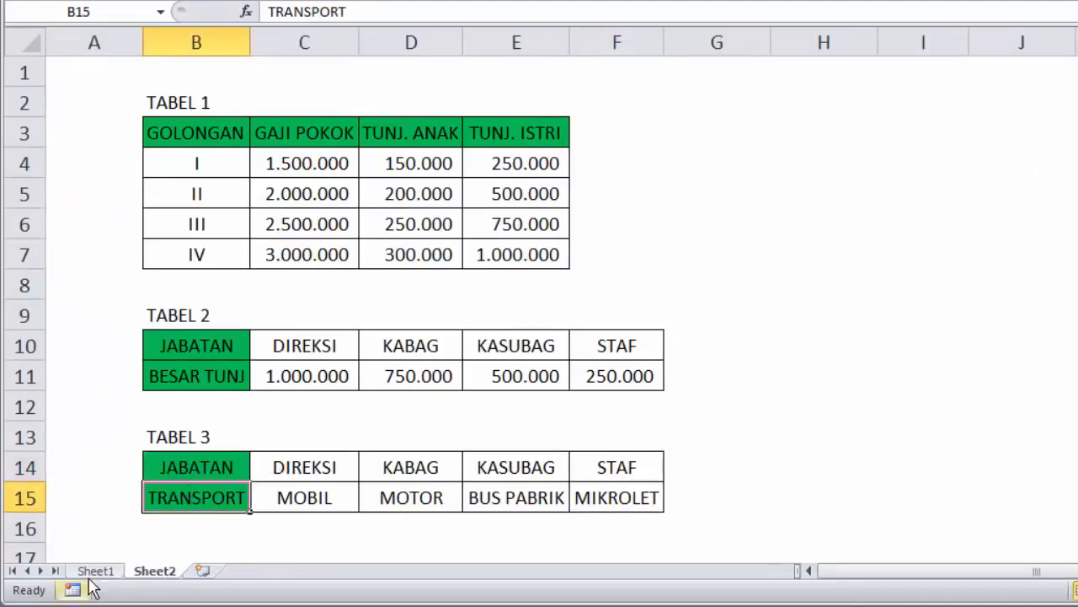
{"action": "left_click", "coordinate": [92, 572]}
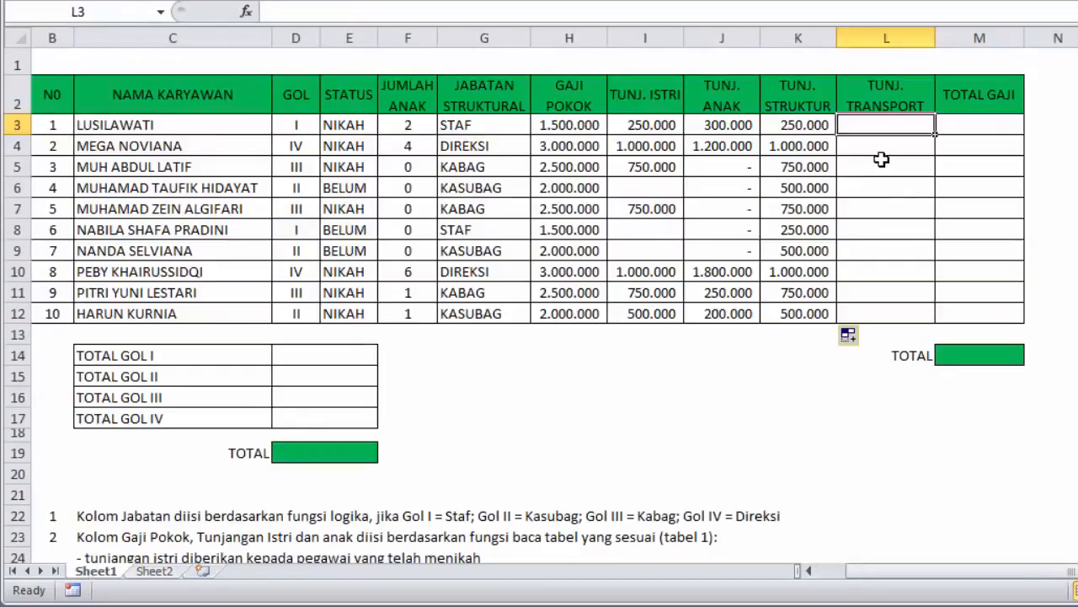
{"action": "type", "text": "=hl"}
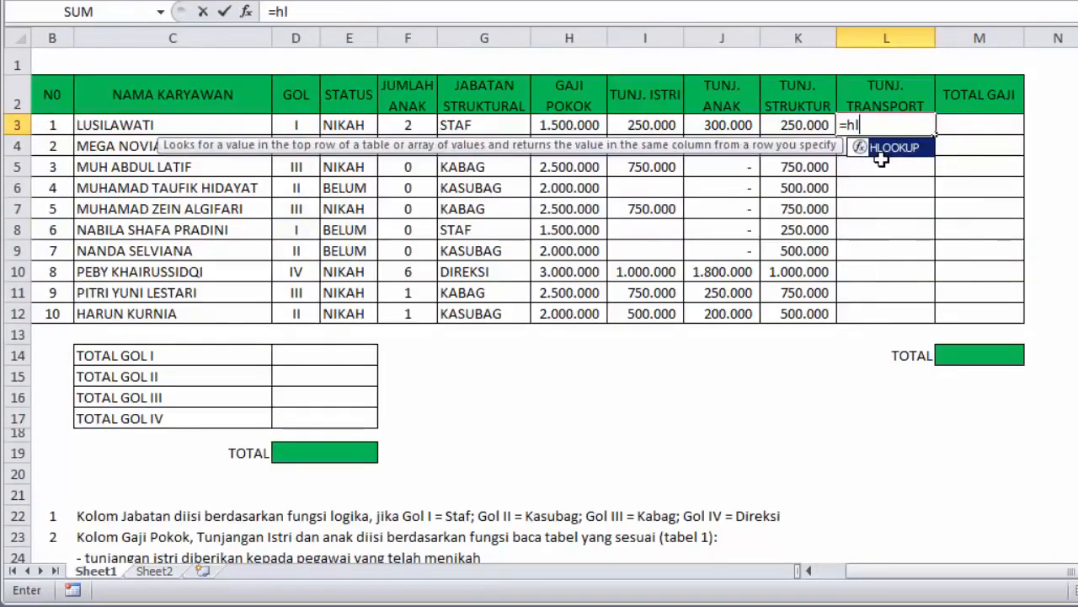
{"action": "key", "text": "Tab"}
{"action": "key", "text": "Left"}
{"action": "key", "text": "Left"}
{"action": "key", "text": "Left"}
{"action": "key", "text": "Left"}
{"action": "key", "text": "Left"}
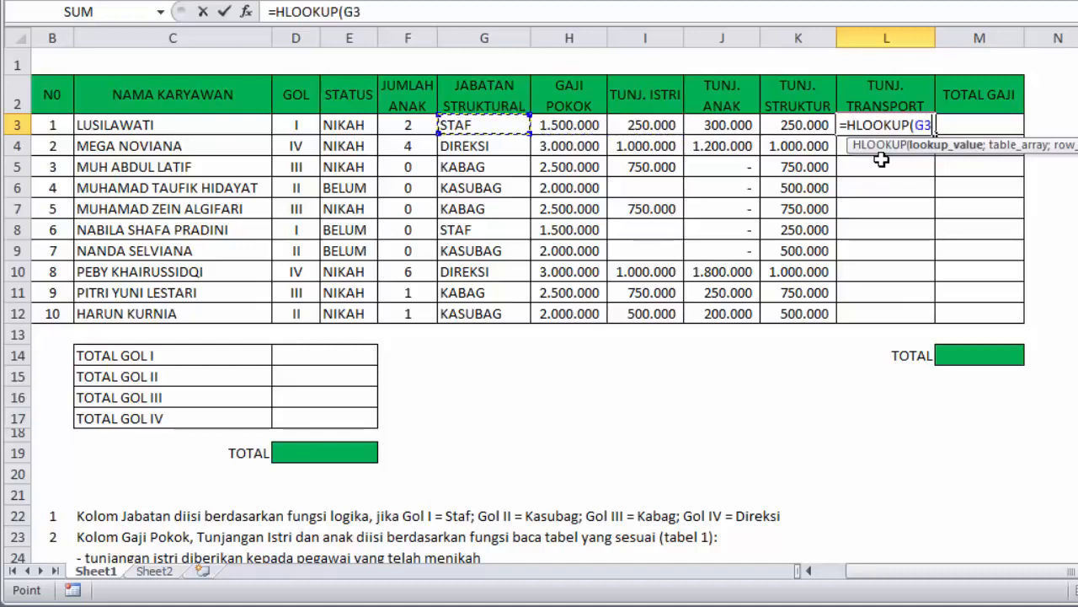
{"action": "type", "text": ";ta"}
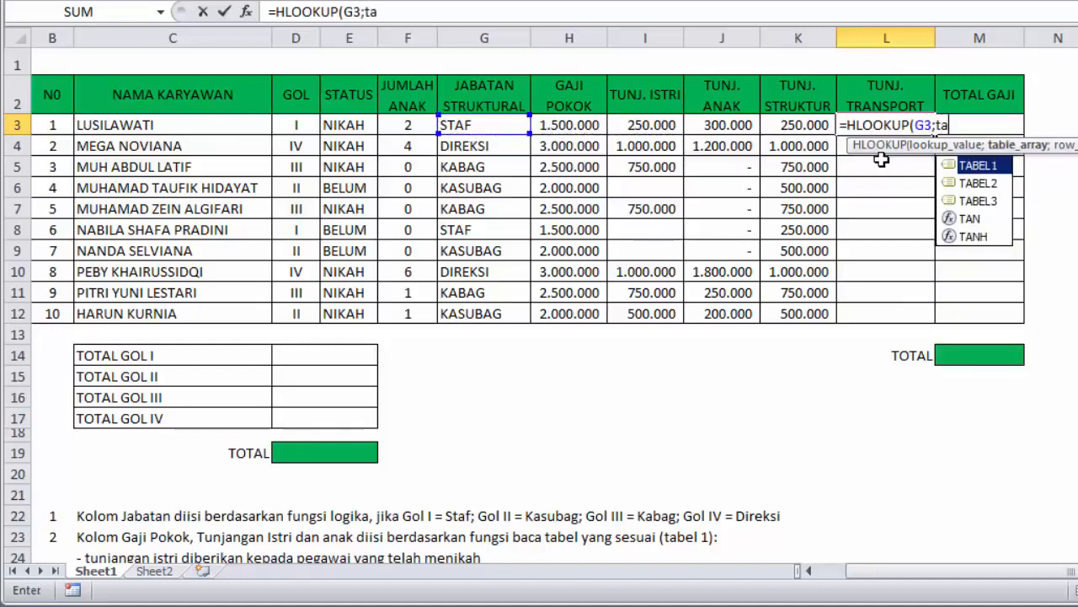
{"action": "key", "text": "BackSpace"}
{"action": "key", "text": "BackSpace"}
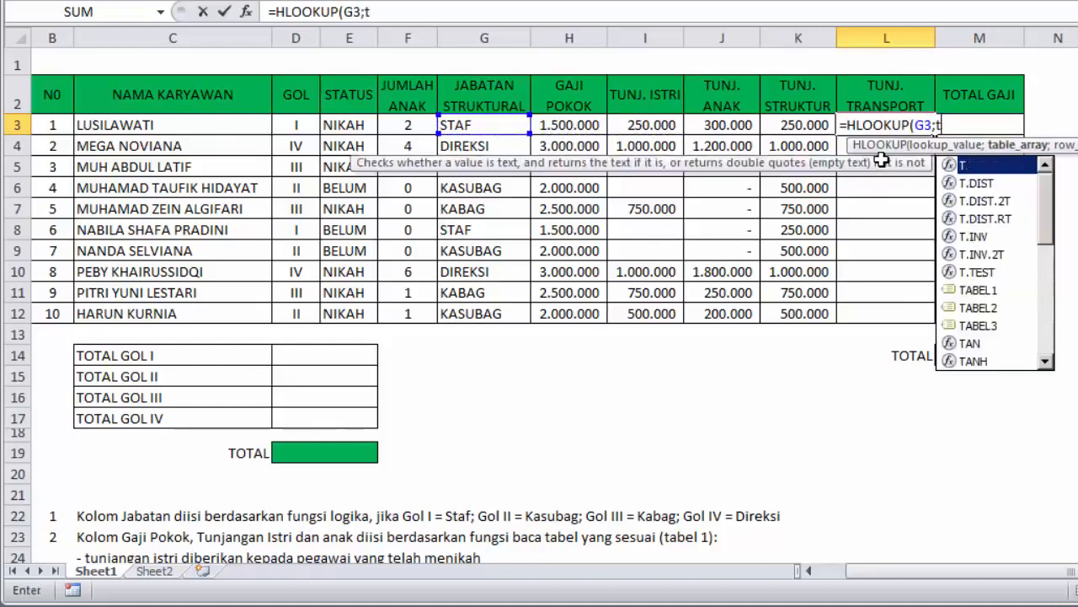
{"action": "type", "text": "ja"}
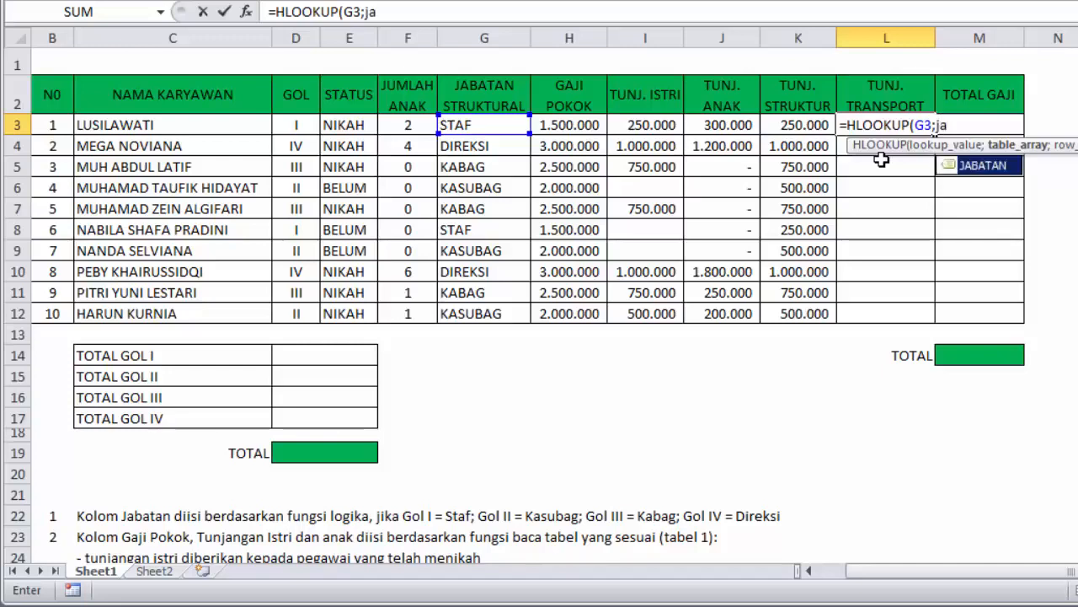
{"action": "key", "text": "Tab"}
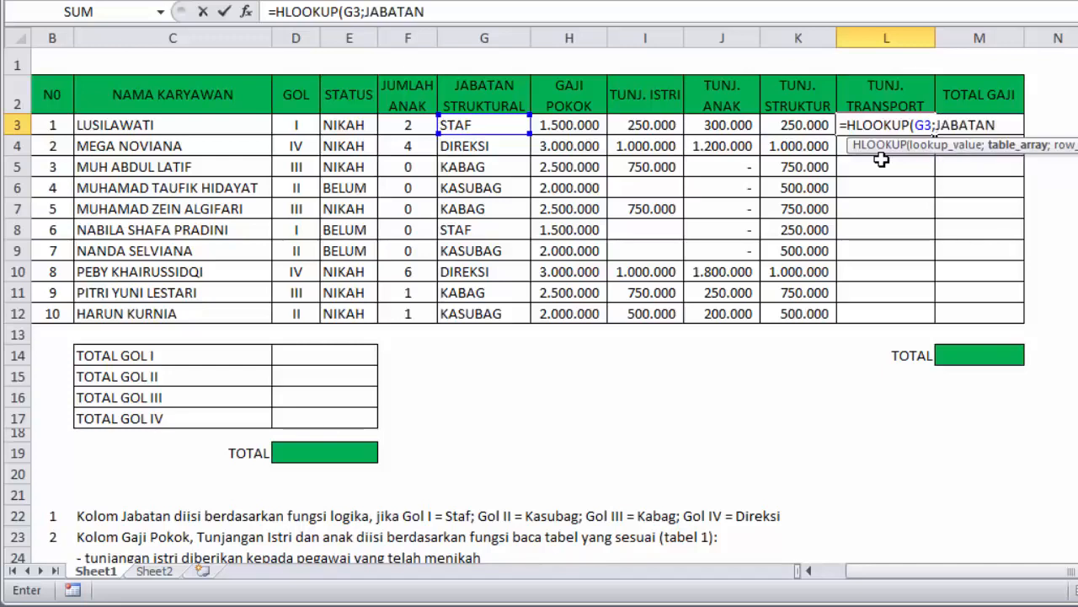
{"action": "type", "text": ";"}
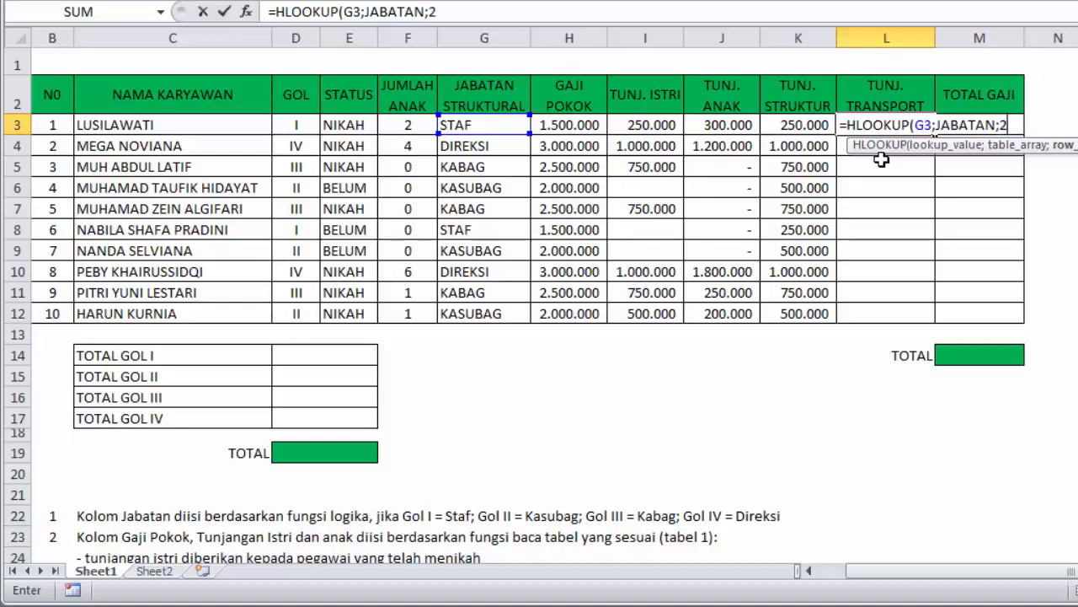
{"action": "type", "text": "2;"}
{"action": "key", "text": "Down"}
{"action": "key", "text": "Tab"}
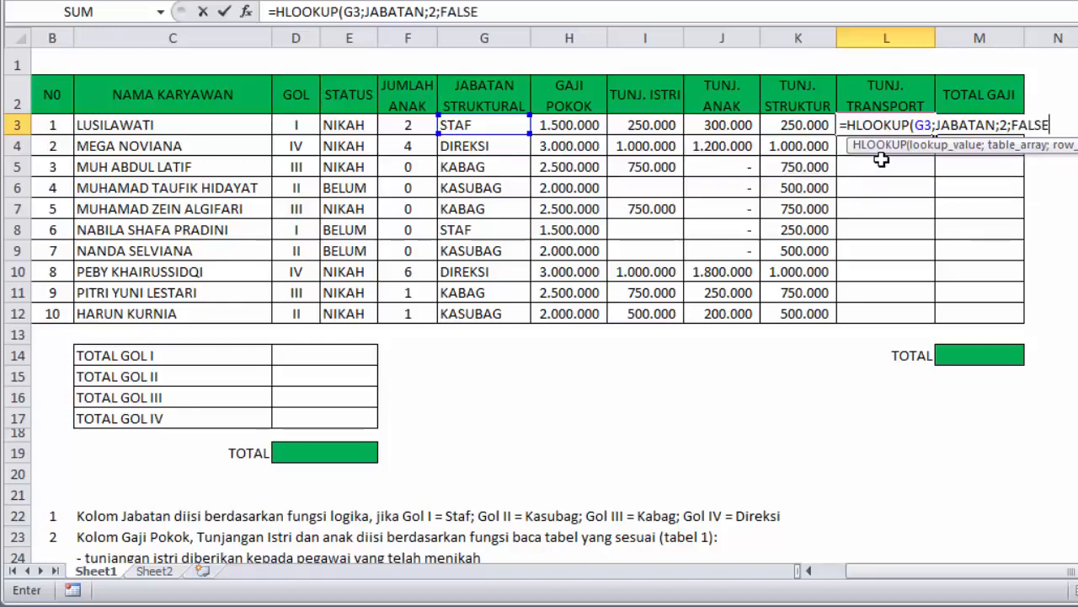
{"action": "key", "text": "Return"}
{"action": "key", "text": "Up"}
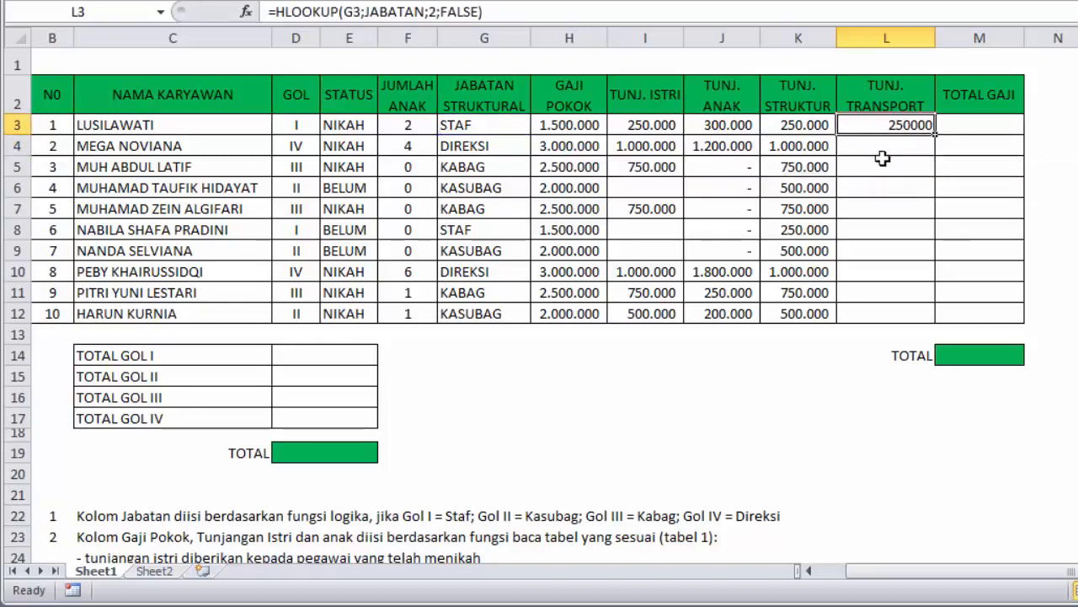
{"action": "left_click", "coordinate": [801, 2]}
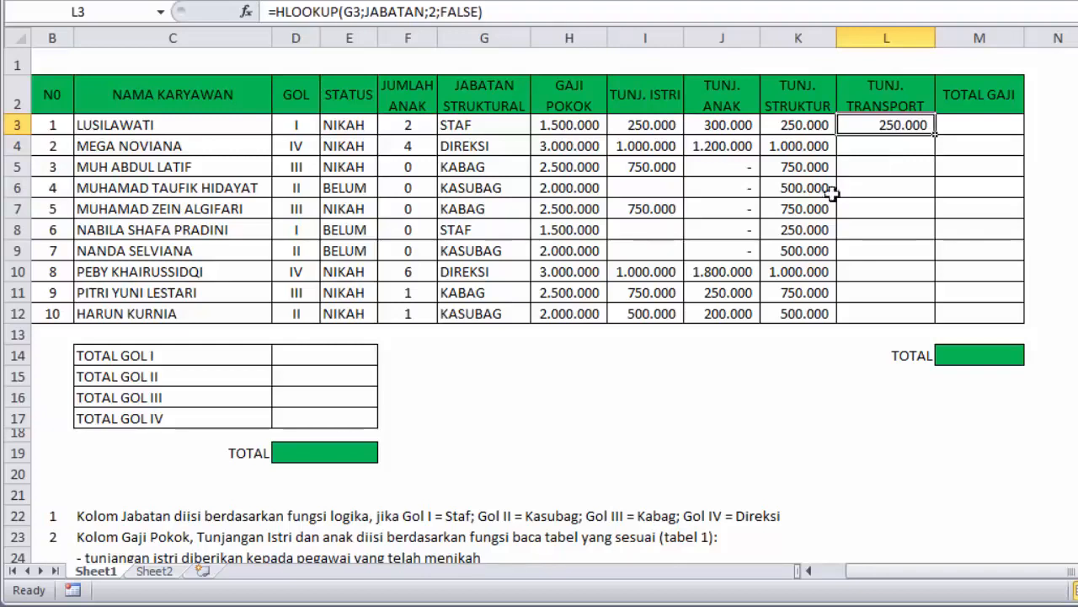
Try to define the workbook name transport for the TABEL 3 range C14:F15 on Sheet2.
{"action": "left_click", "coordinate": [154, 571]}
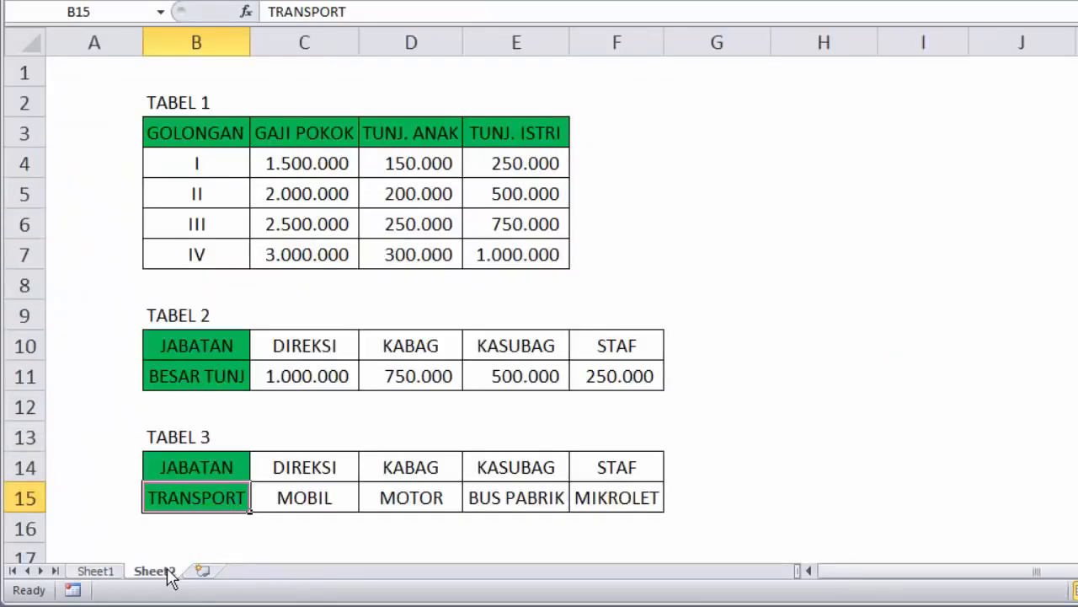
{"action": "left_click", "coordinate": [305, 494]}
{"action": "left_click", "coordinate": [224, 466]}
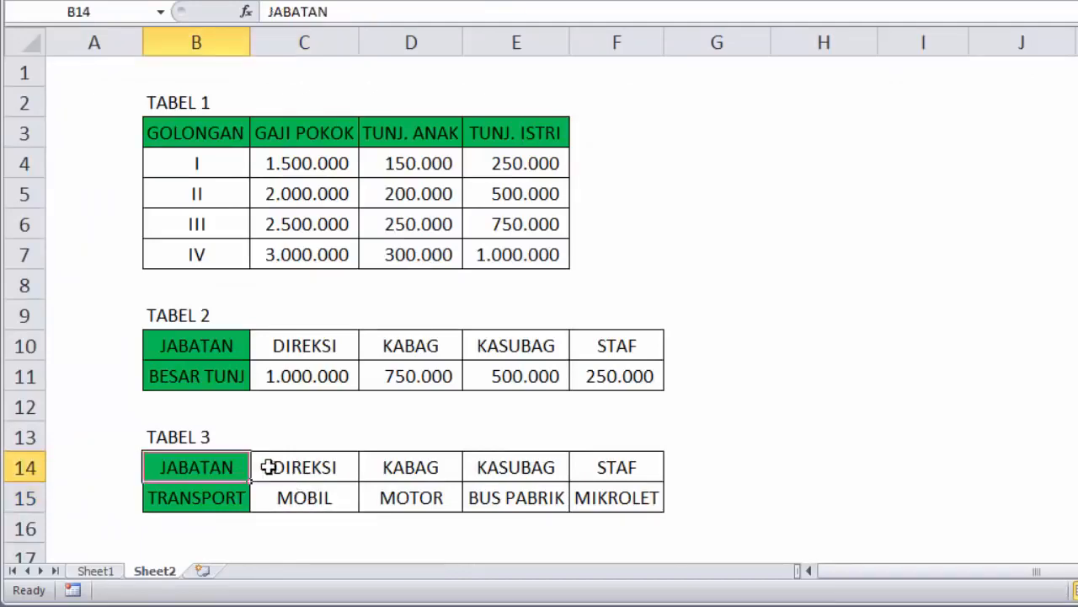
{"action": "left_click_drag", "start_coordinate": [270, 463], "coordinate": [594, 495]}
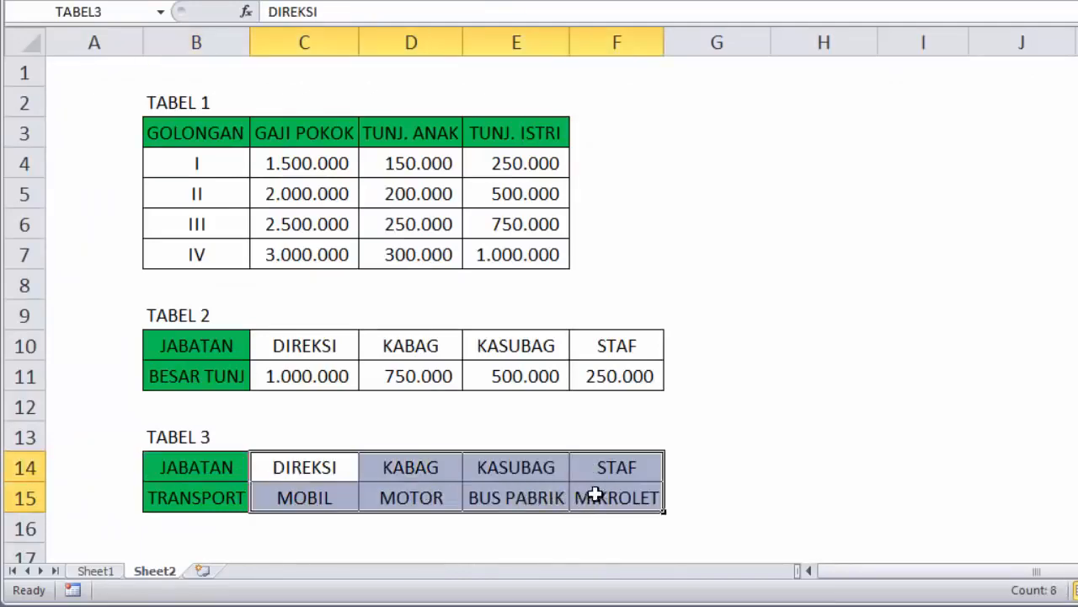
{"action": "right_click", "coordinate": [477, 472]}
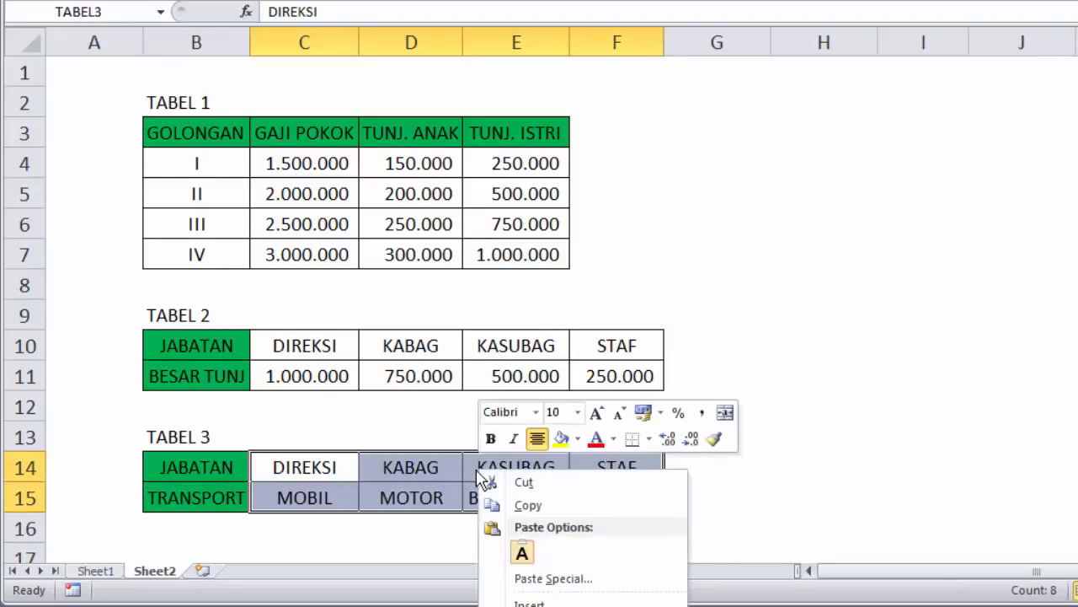
{"action": "key", "text": "Escape"}
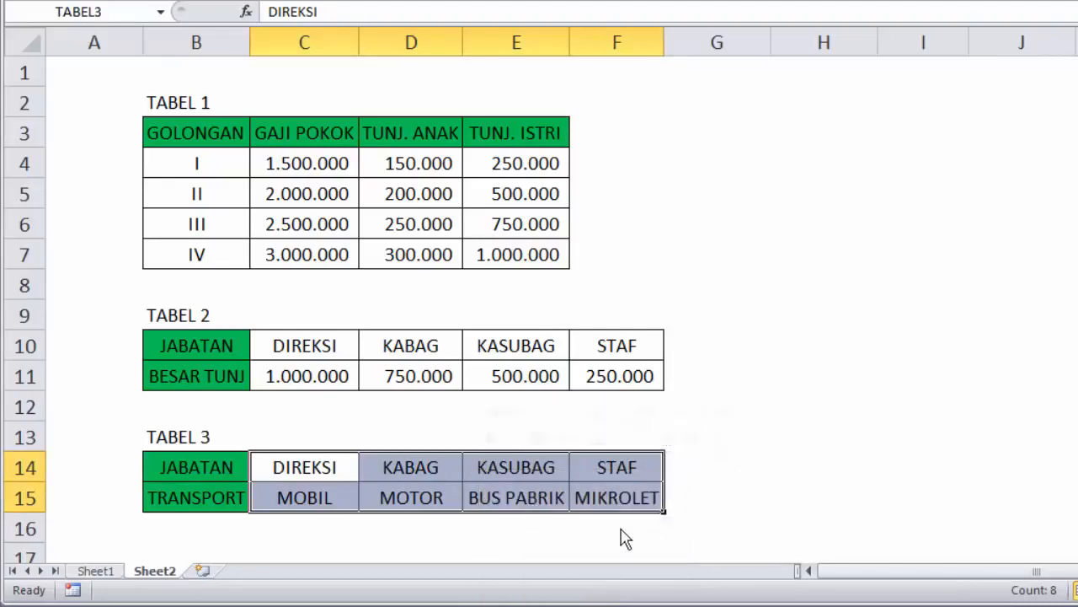
{"action": "left_click_drag", "start_coordinate": [656, 571], "coordinate": [828, 193]}
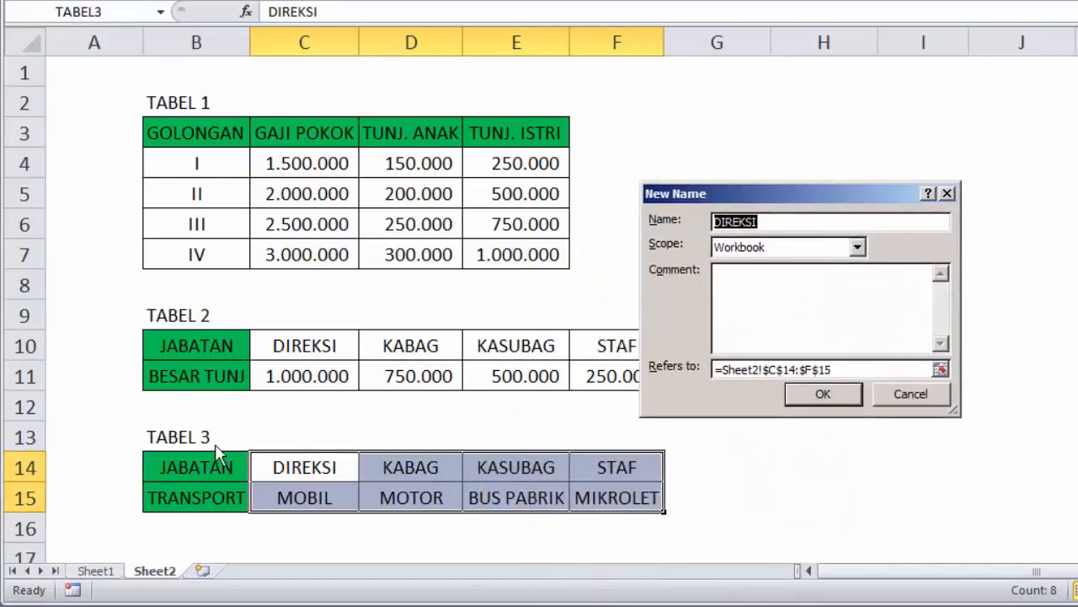
{"action": "type", "text": "transport"}
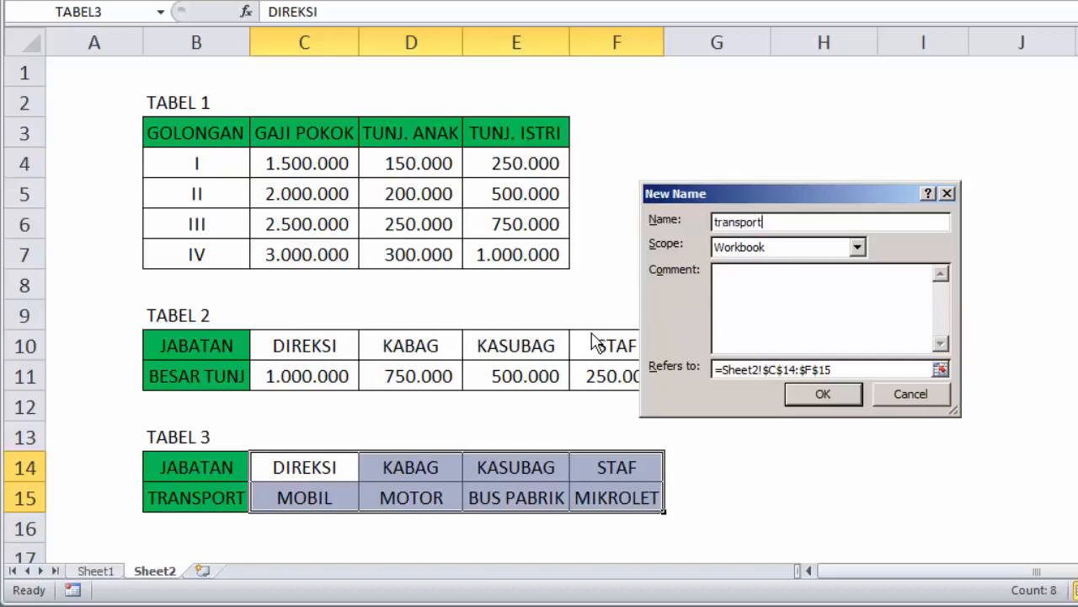
{"action": "key", "text": "Return"}
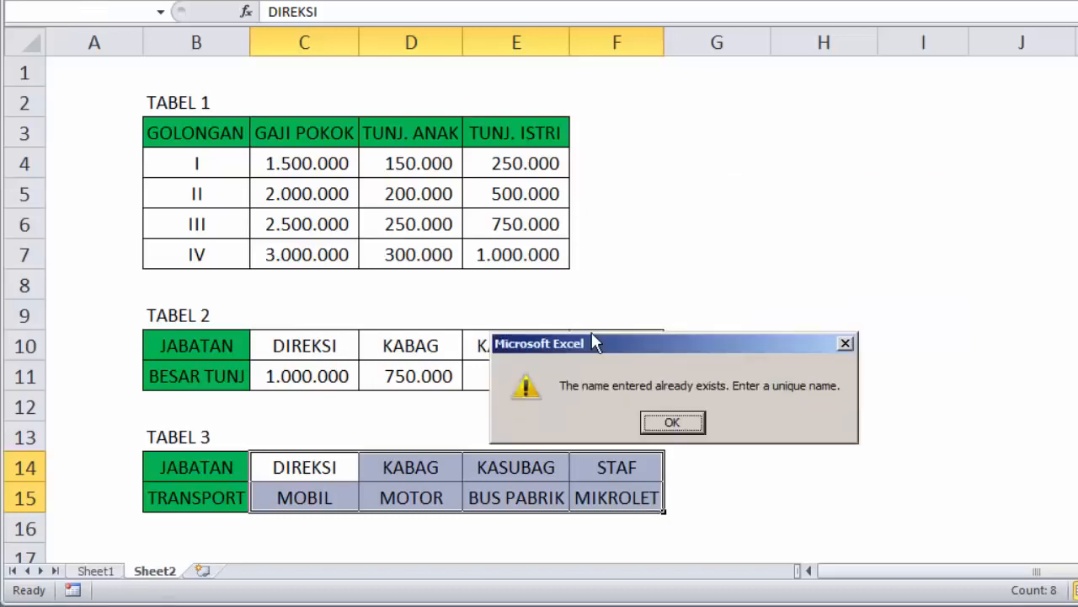
{"action": "key", "text": "Return"}
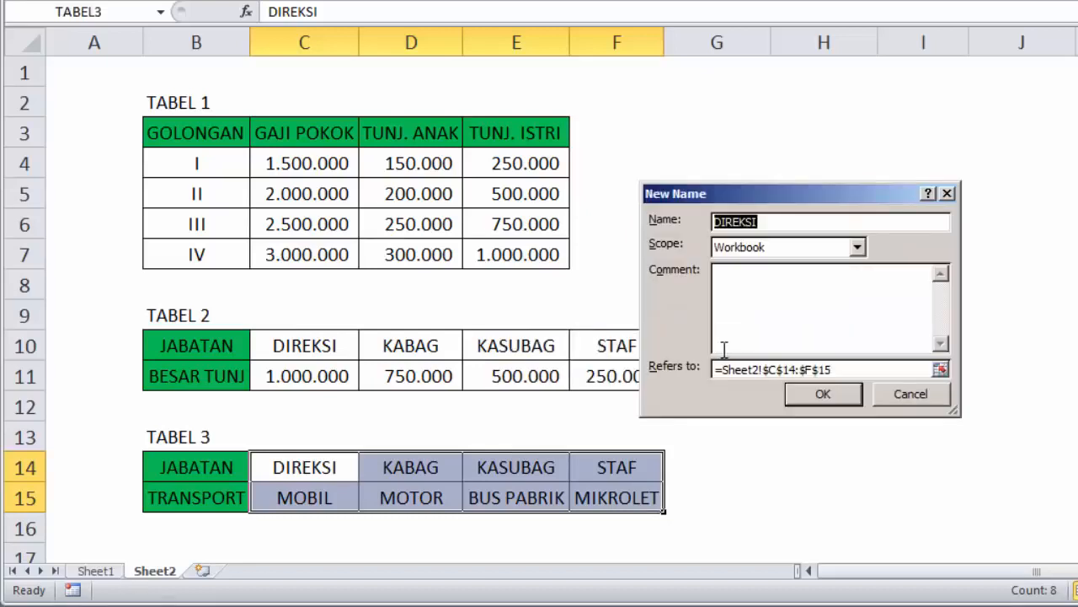
{"action": "key", "text": "Escape"}
Examine the workbook's defined names and check which Sheet2 range the name TRANSPORT refers to.
{"action": "left_click", "coordinate": [707, 278]}
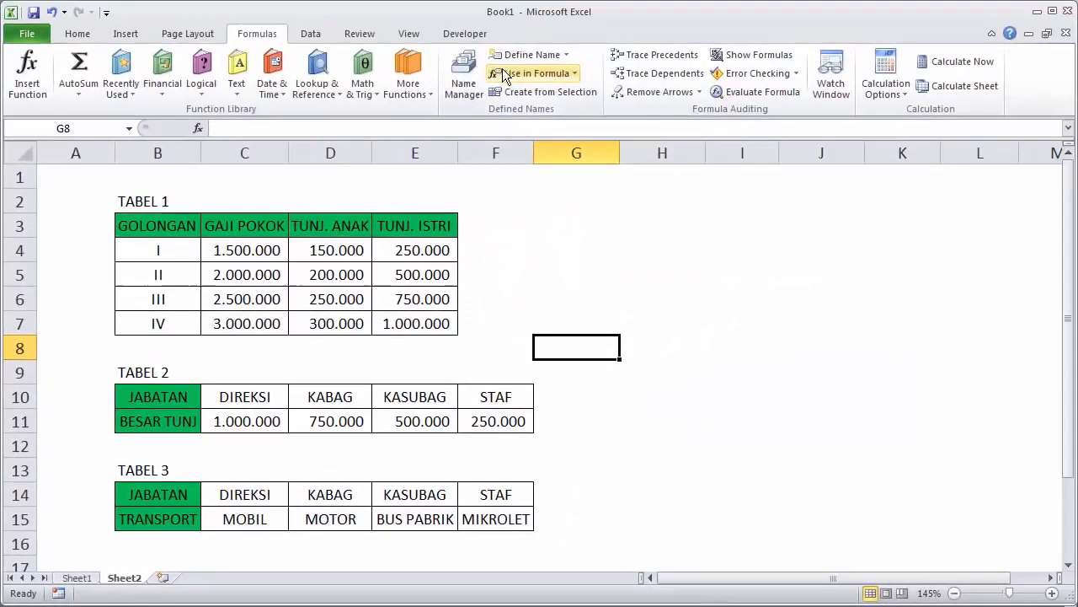
{"action": "left_click", "coordinate": [463, 84]}
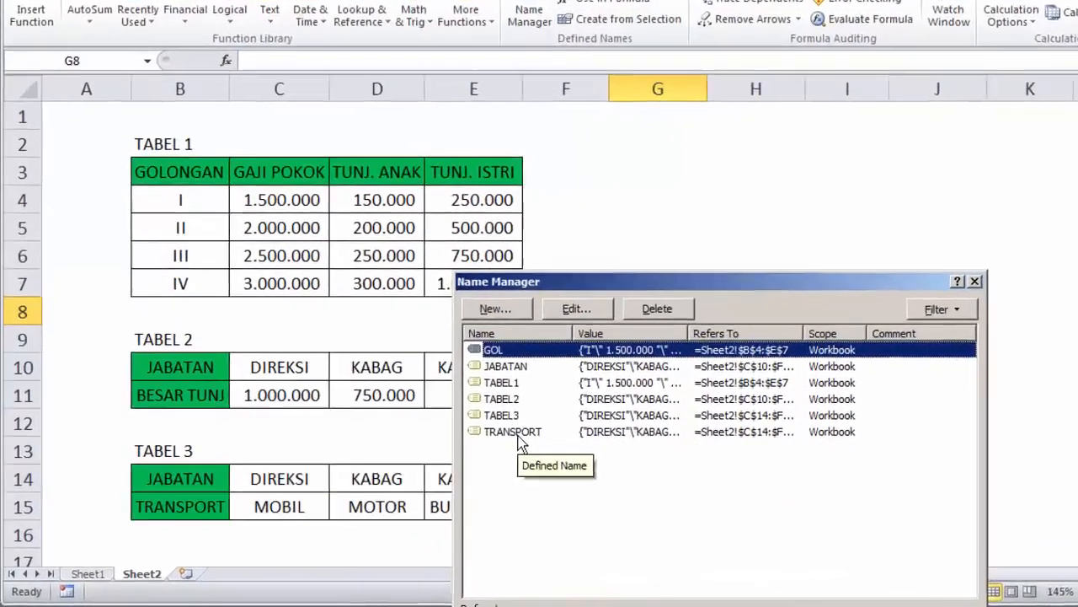
{"action": "left_click", "coordinate": [454, 454]}
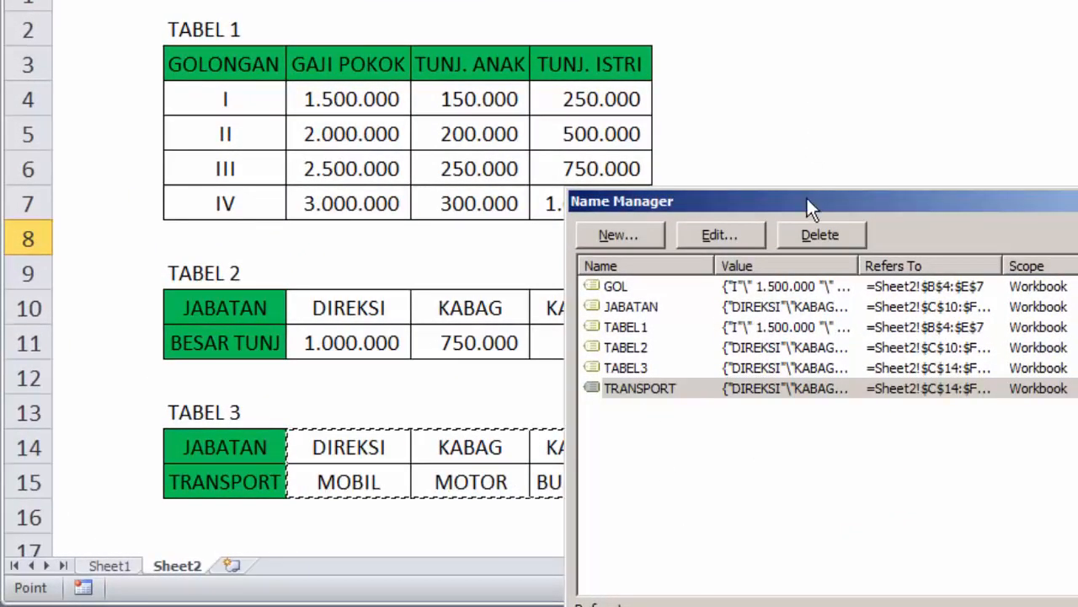
{"action": "left_click_drag", "start_coordinate": [807, 200], "coordinate": [881, 3]}
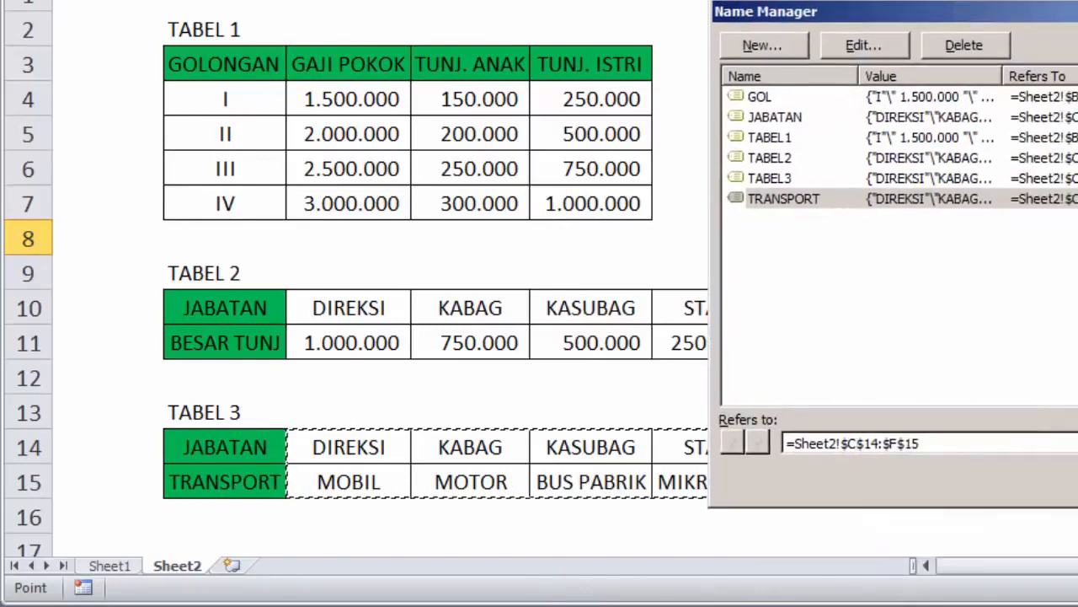
{"action": "key", "text": "Escape"}
{"action": "key", "text": "Escape"}
Replace JABATAN with TRANSPORT in the L3 formula on Sheet1, making it =HLOOKUP(G3;TRANSPORT;2;FALSE).
{"action": "left_click", "coordinate": [118, 566]}
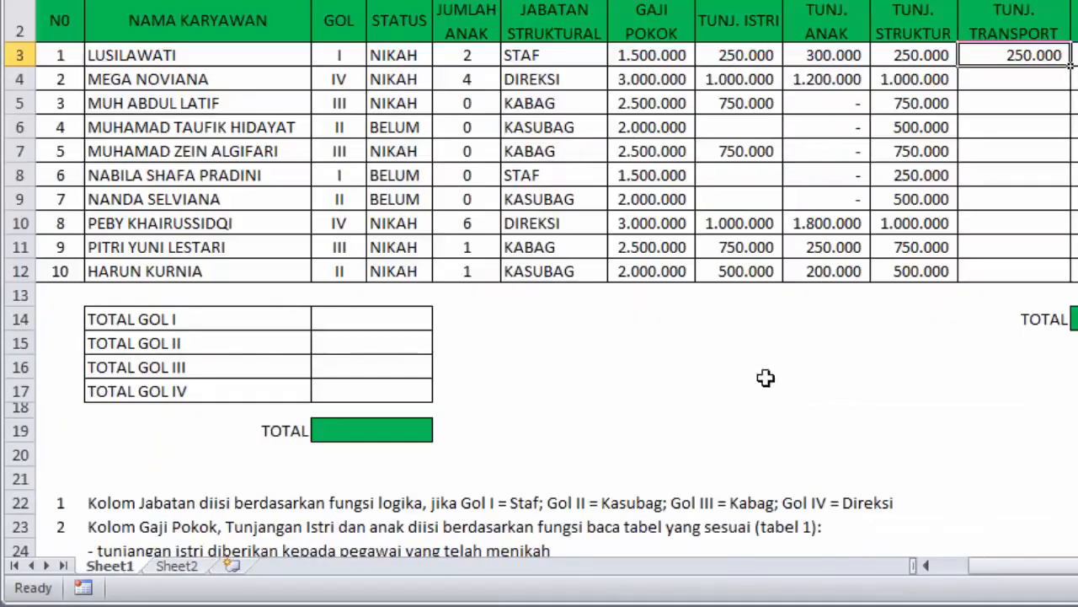
{"action": "double_click", "coordinate": [1029, 51]}
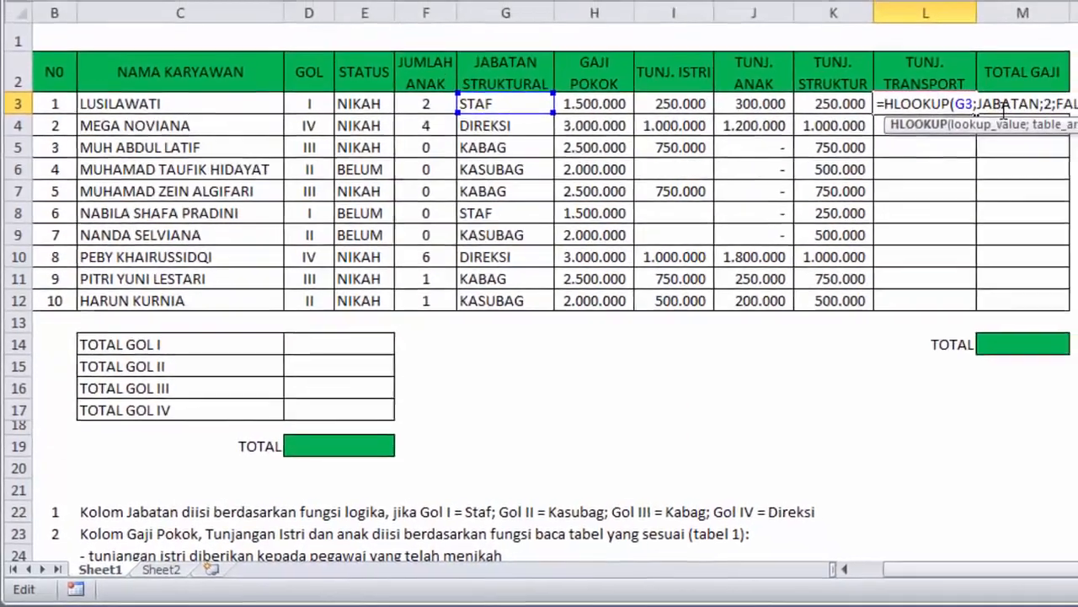
{"action": "double_click", "coordinate": [1004, 103]}
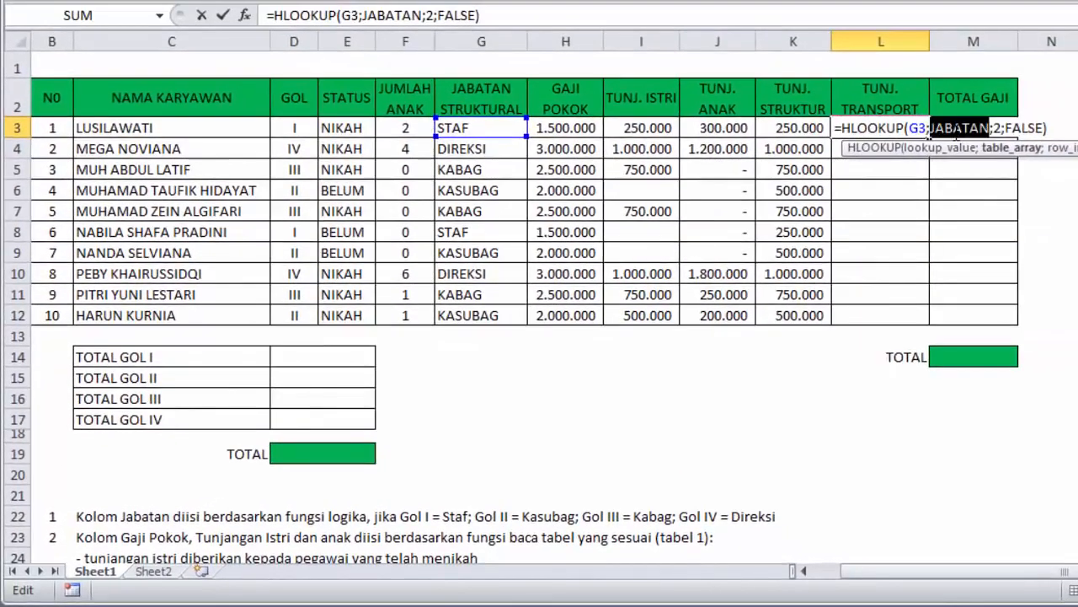
{"action": "type", "text": "tra"}
{"action": "key", "text": "Tab"}
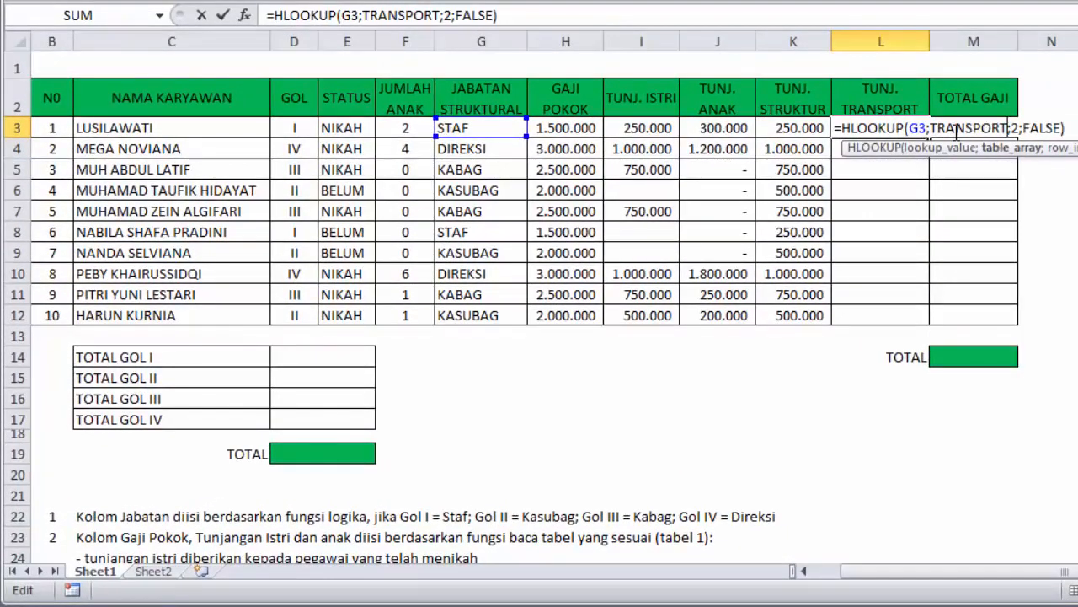
{"action": "key", "text": "Return"}
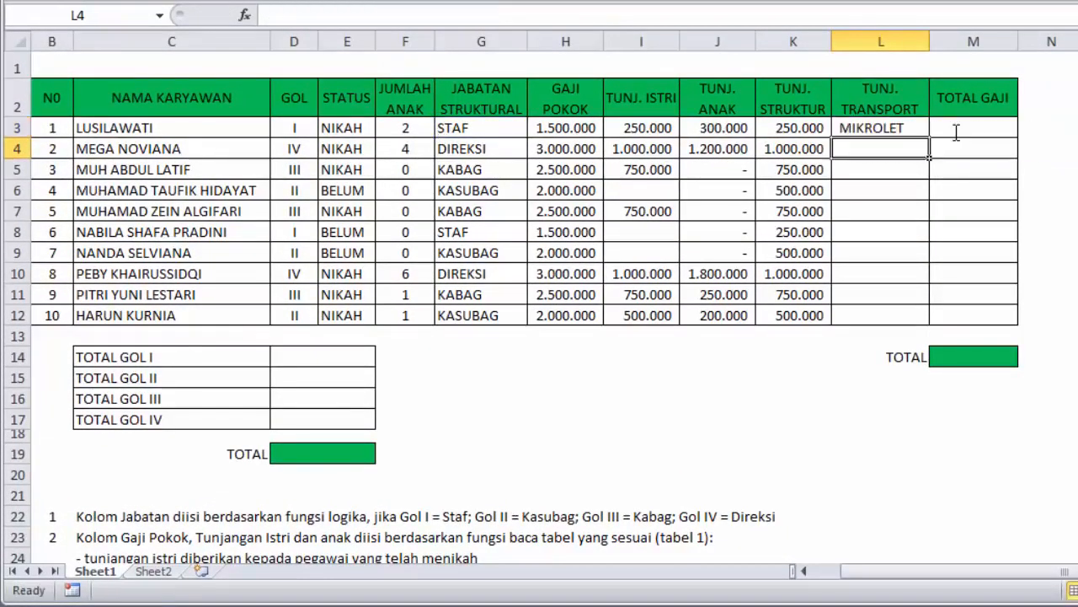
Fill the L3 transport formula down to L12 and check the results against the positions in column G.
{"action": "left_click", "coordinate": [876, 128]}
{"action": "left_click_drag", "start_coordinate": [929, 137], "coordinate": [937, 321]}
{"action": "left_click", "coordinate": [885, 149]}
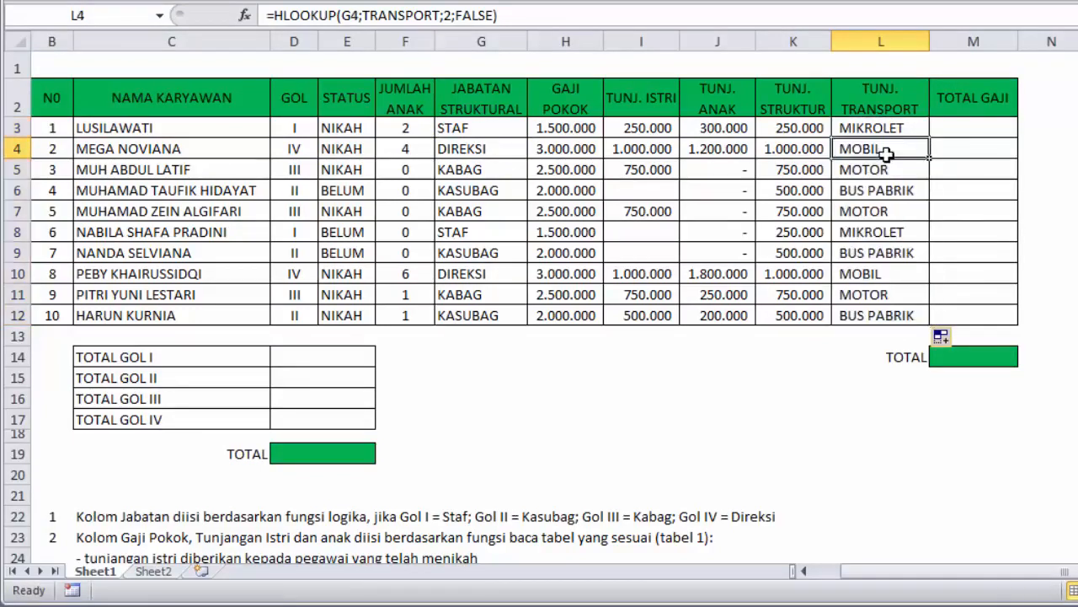
{"action": "left_click", "coordinate": [891, 169]}
{"action": "left_click", "coordinate": [857, 149]}
{"action": "left_click", "coordinate": [469, 149]}
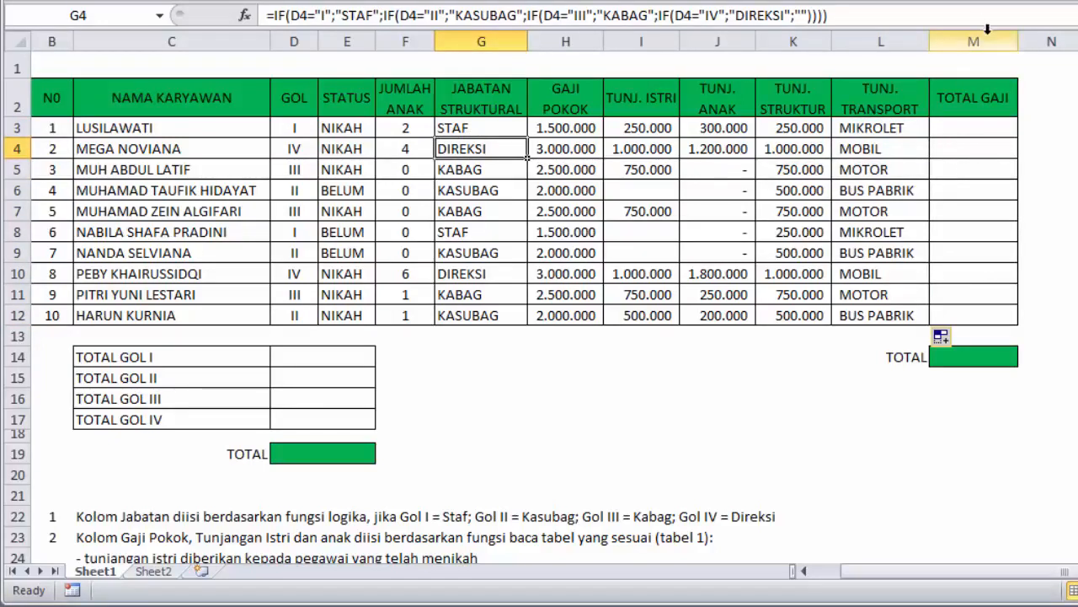
Read the total salary rule below the table and enter =SUM(H3:K3) in the TOTAL GAJI cell M3.
{"action": "left_click", "coordinate": [973, 136]}
{"action": "scroll", "coordinate": [653, 431], "scroll_direction": "down", "scroll_amount": 4}
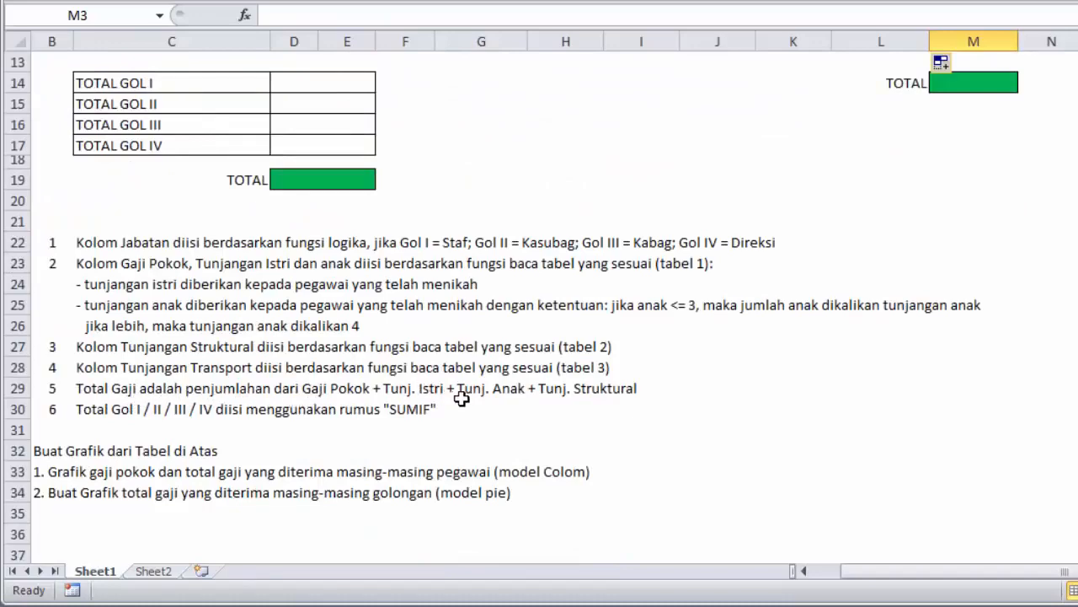
{"action": "scroll", "coordinate": [551, 396], "scroll_direction": "up", "scroll_amount": 4}
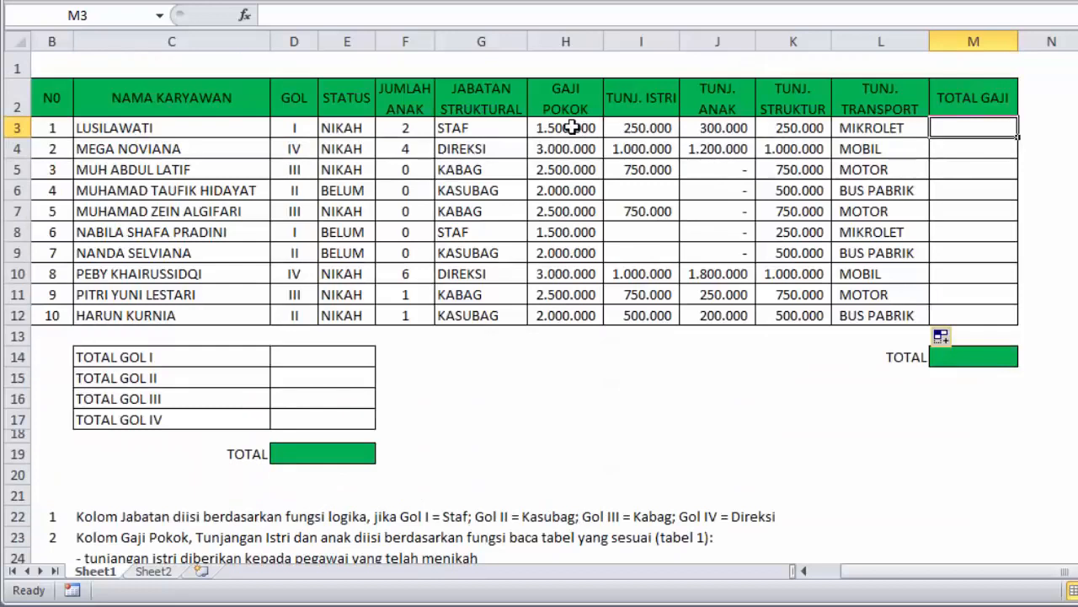
{"action": "left_click_drag", "start_coordinate": [571, 127], "coordinate": [783, 131]}
{"action": "left_click", "coordinate": [960, 127]}
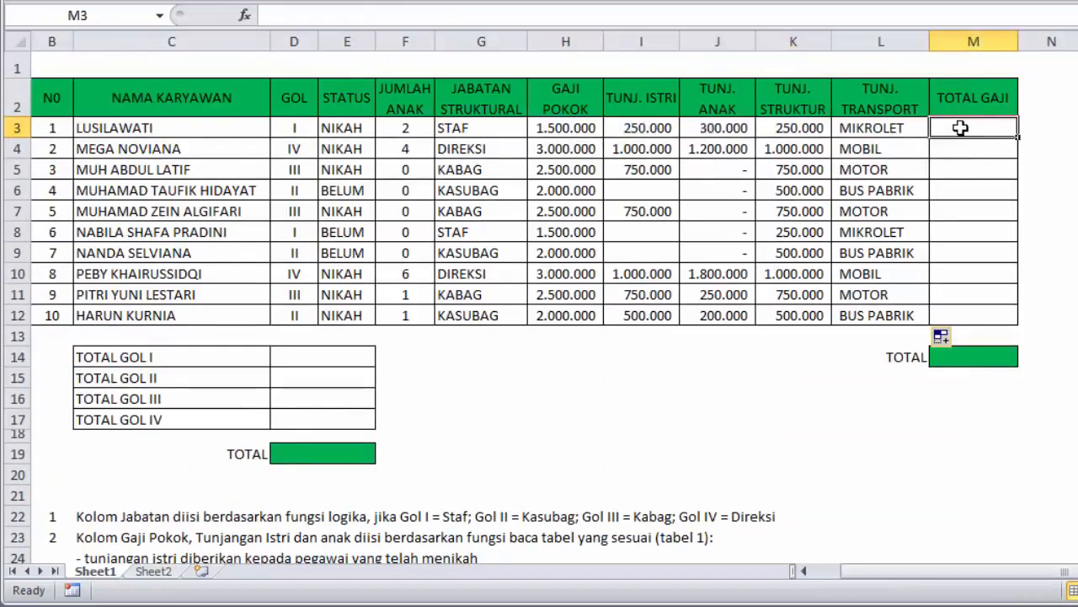
{"action": "type", "text": "=su"}
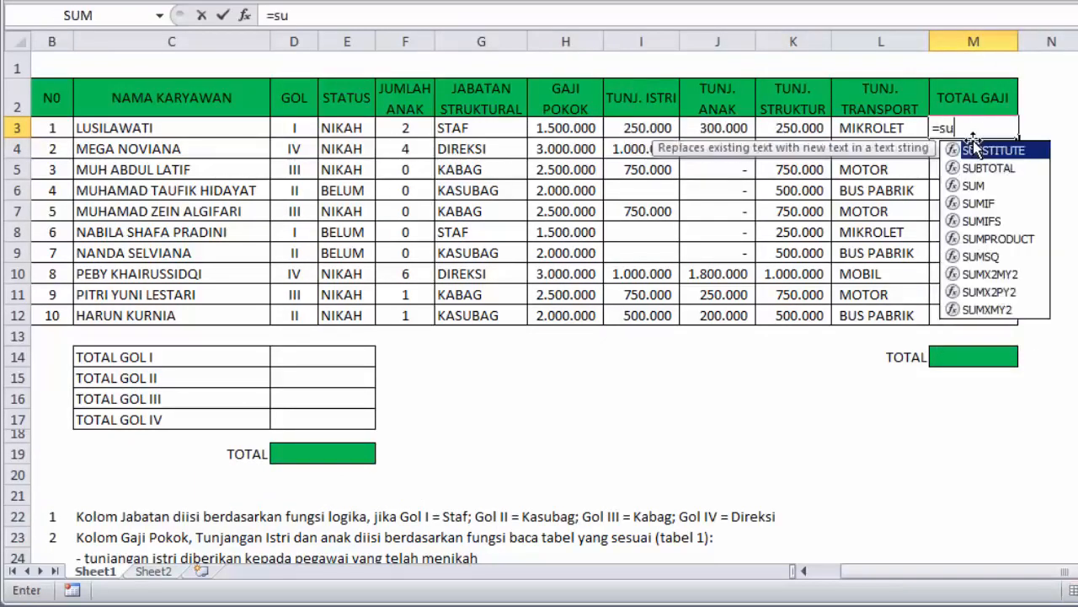
{"action": "type", "text": "m"}
{"action": "key", "text": "Tab"}
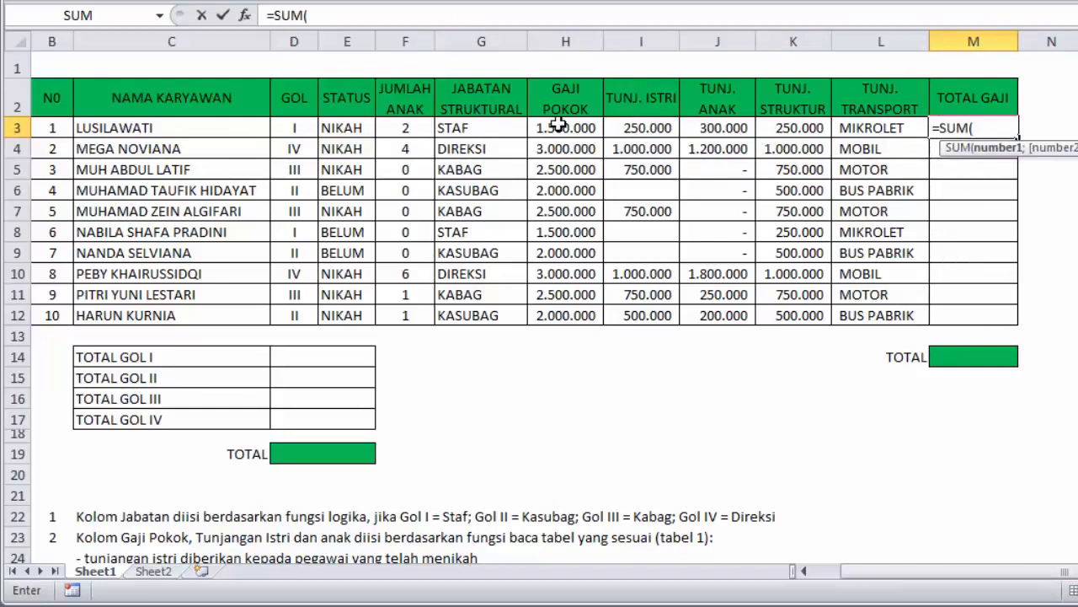
{"action": "left_click_drag", "start_coordinate": [559, 124], "coordinate": [781, 132]}
{"action": "key", "text": "Return"}
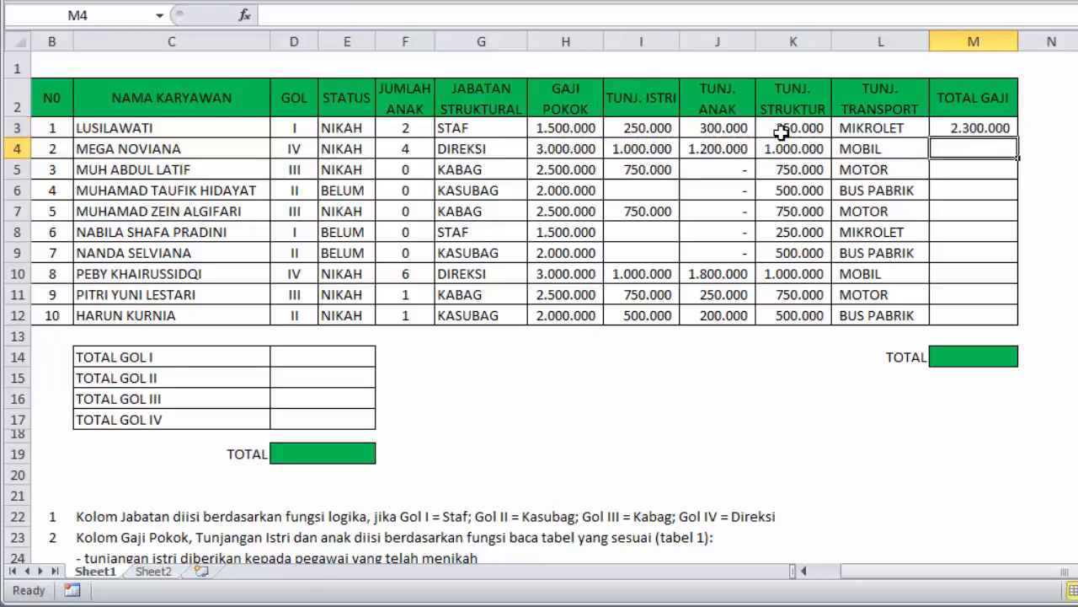
Fill the total salary formula in M3 down to M12.
{"action": "left_click", "coordinate": [974, 125]}
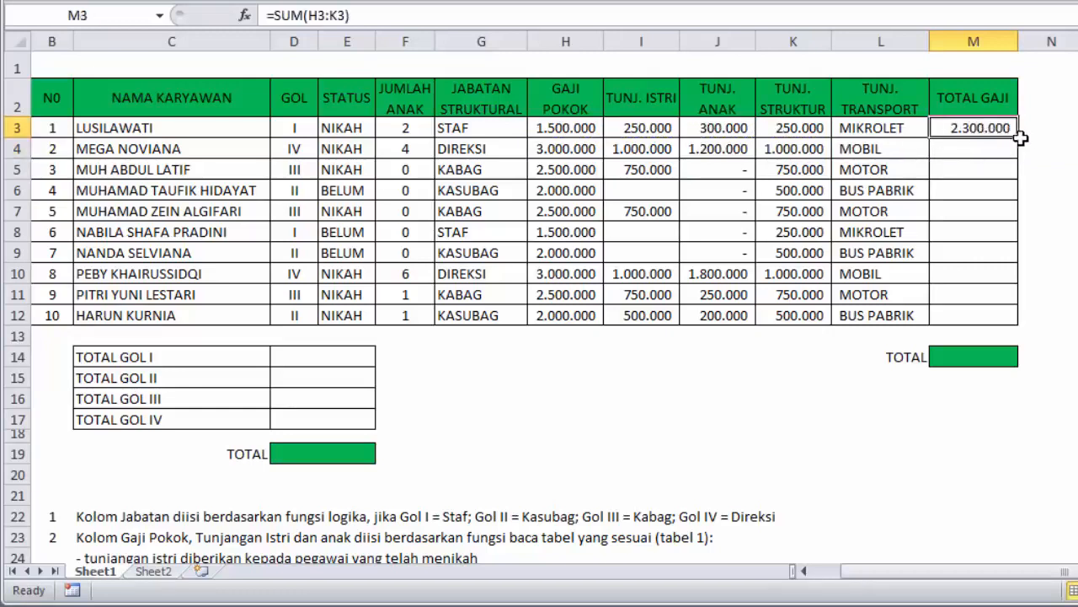
{"action": "left_click_drag", "start_coordinate": [1019, 137], "coordinate": [1020, 323]}
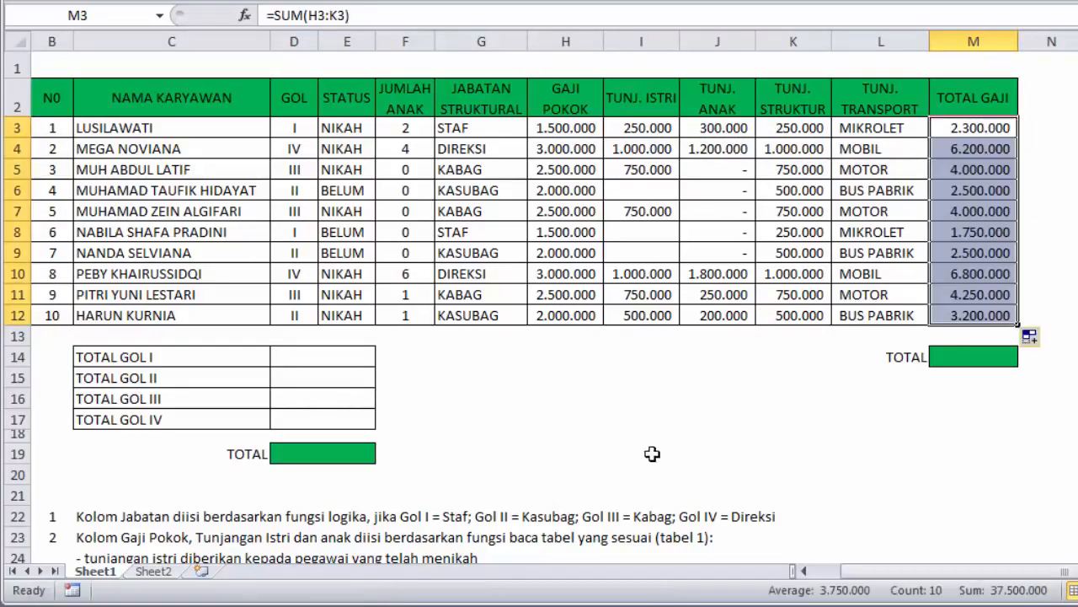
{"action": "left_click", "coordinate": [770, 310]}
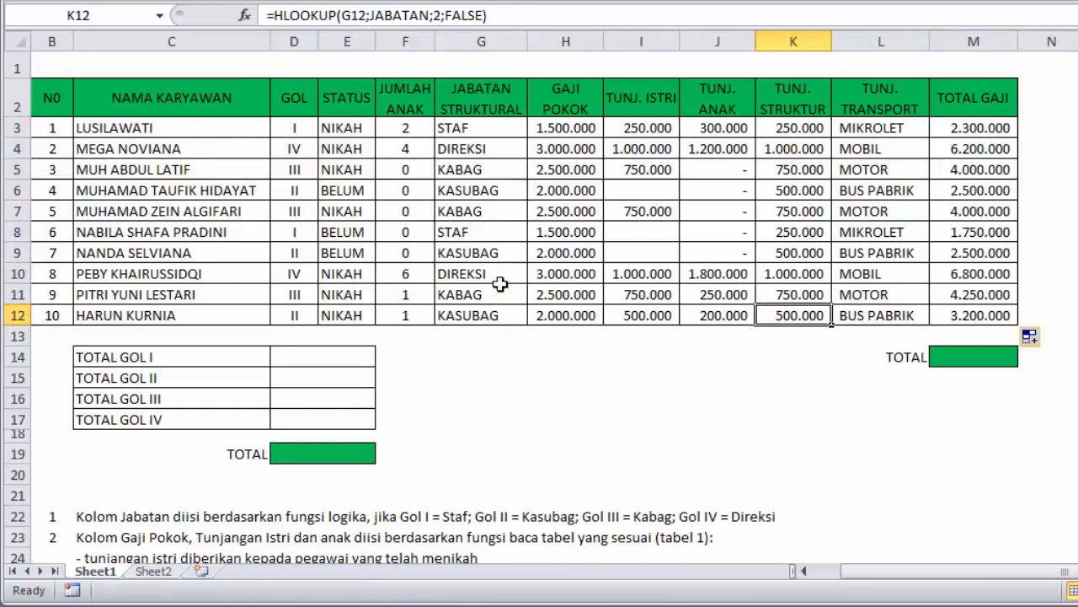
Enter the grand total formula =SUM(M3:M12) in the green TOTAL cell M14.
{"action": "left_click", "coordinate": [966, 353]}
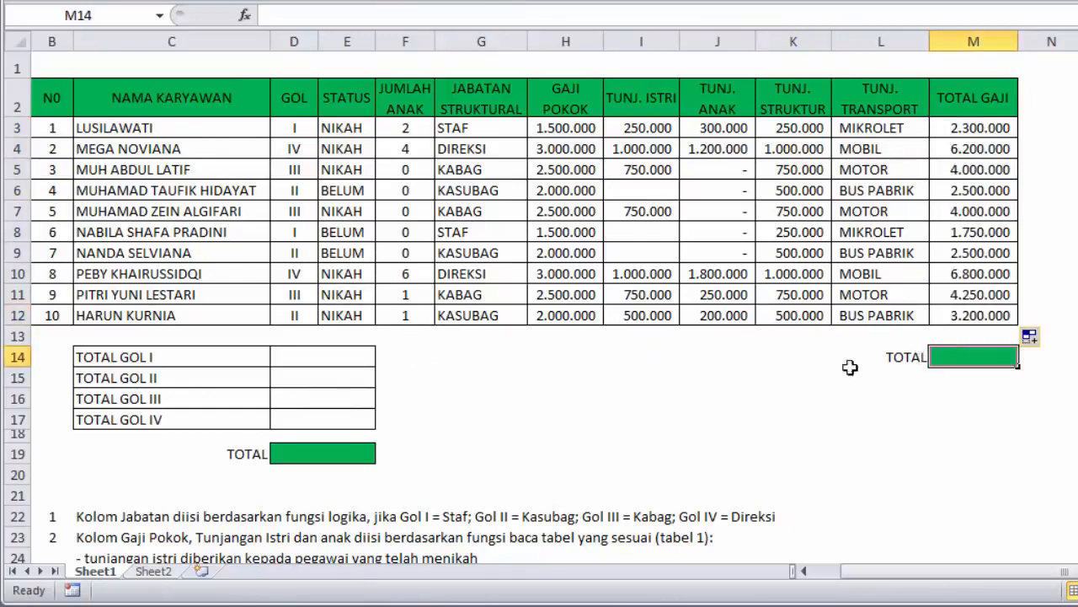
{"action": "scroll", "coordinate": [851, 368], "scroll_direction": "down", "scroll_amount": 5}
{"action": "scroll", "coordinate": [693, 345], "scroll_direction": "up", "scroll_amount": 5}
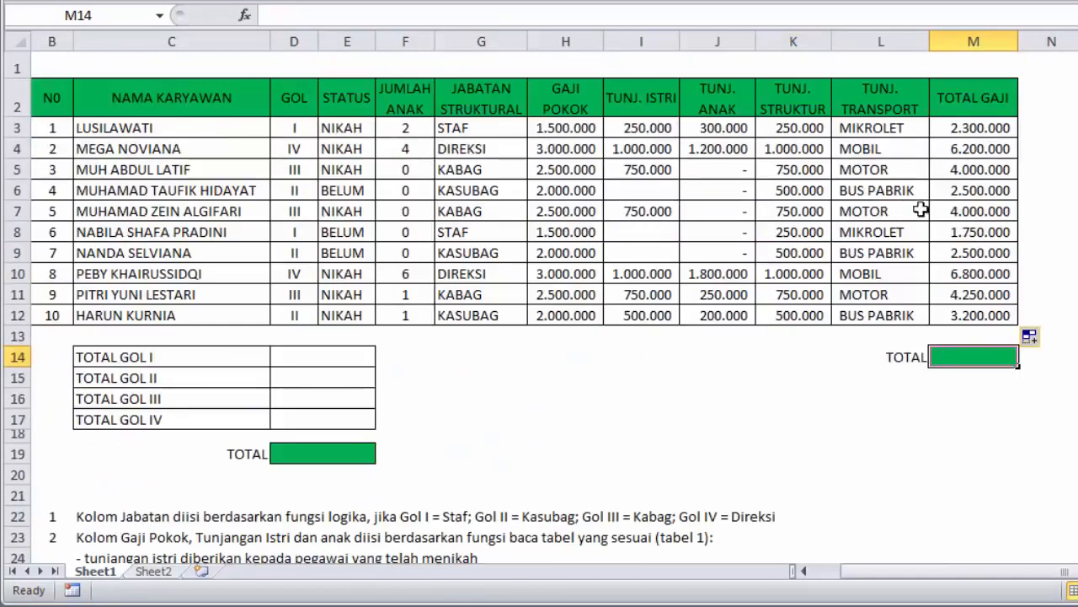
{"action": "type", "text": "=sum"}
{"action": "key", "text": "Tab"}
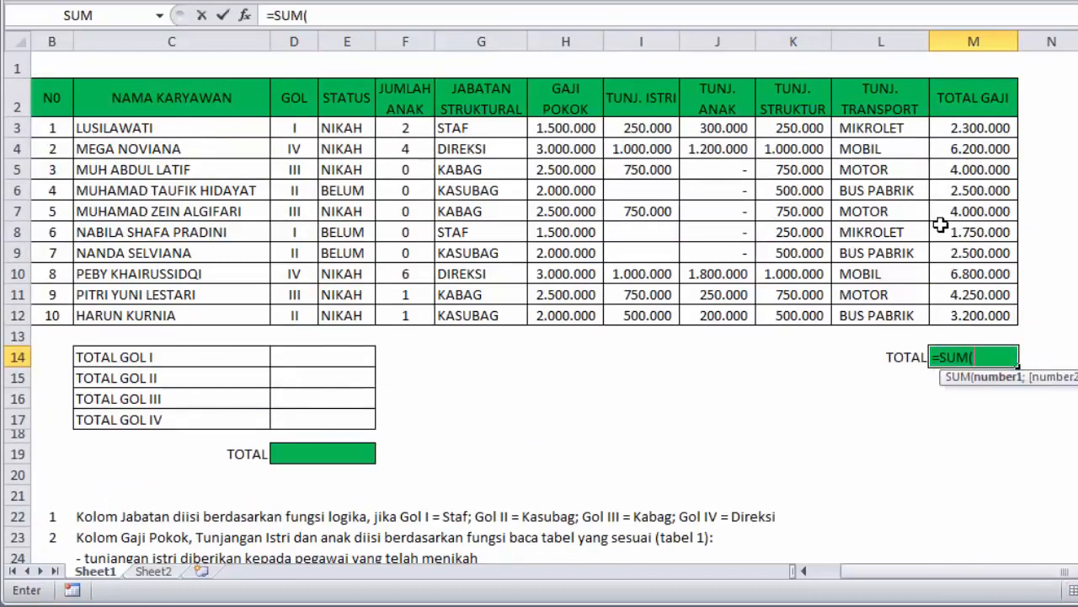
{"action": "left_click_drag", "start_coordinate": [961, 129], "coordinate": [1002, 313]}
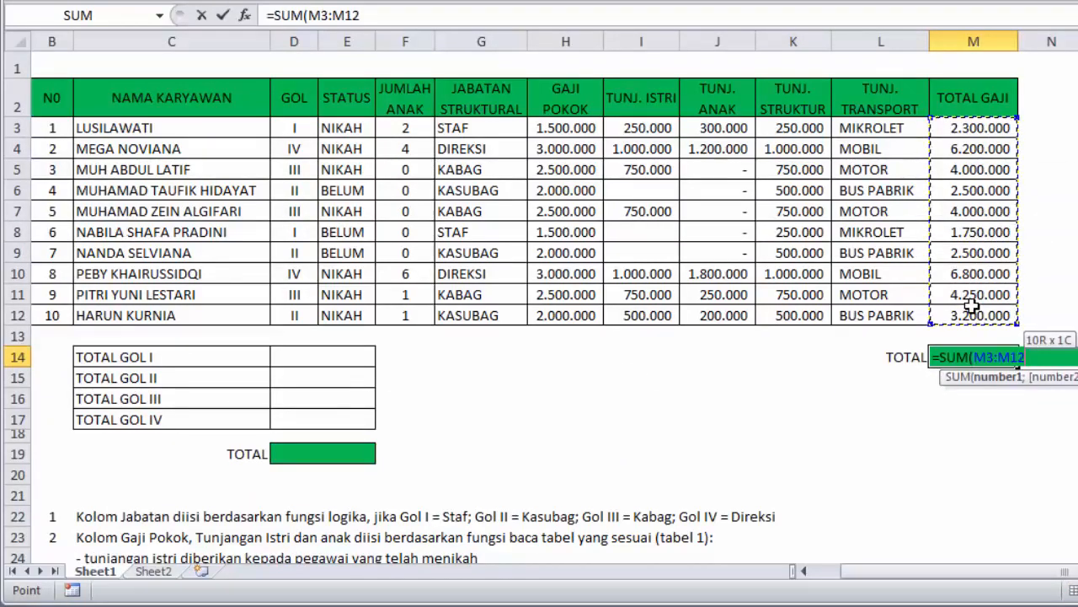
{"action": "key", "text": "Return"}
{"action": "left_click", "coordinate": [977, 352]}
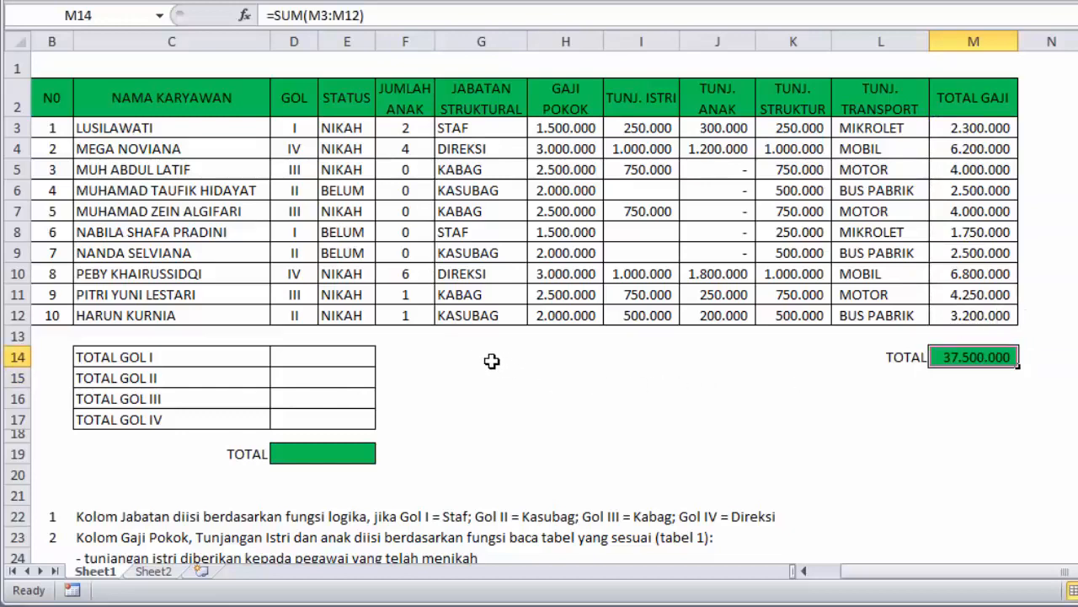
{"action": "left_click", "coordinate": [160, 356]}
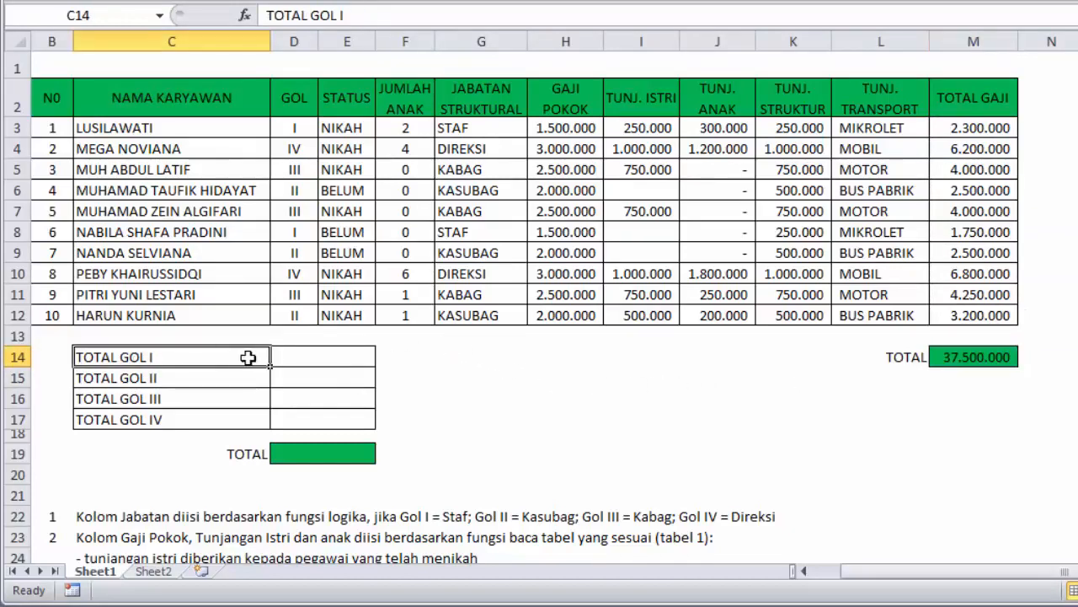
Examine the TOTAL GOL I to IV rows and the rule for filling them in the notes below the table.
{"action": "scroll", "coordinate": [249, 357], "scroll_direction": "down", "scroll_amount": 2}
{"action": "left_click", "coordinate": [322, 207]}
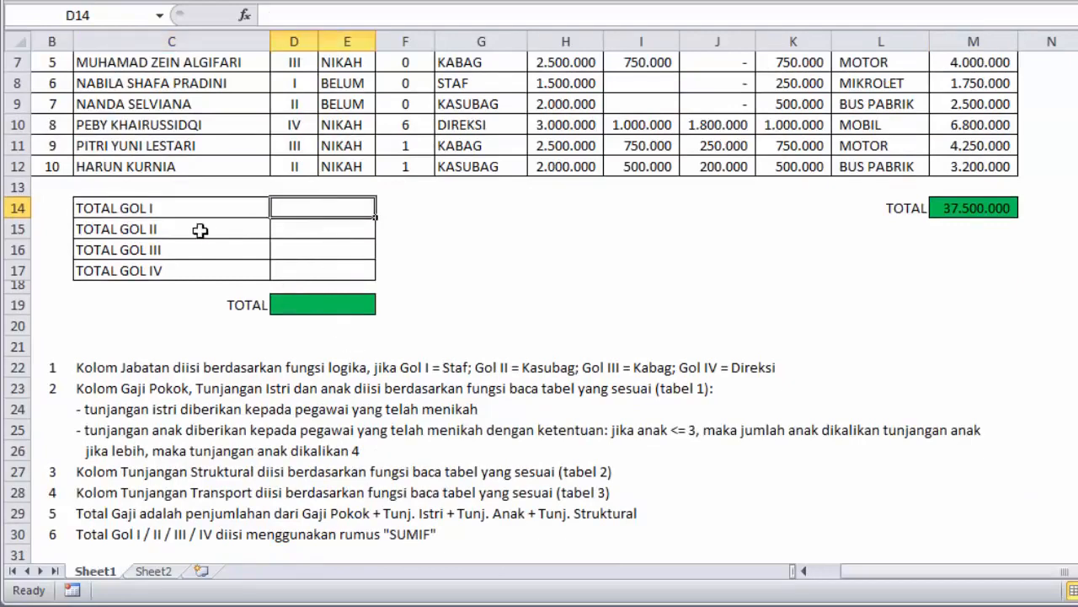
{"action": "left_click", "coordinate": [281, 229]}
{"action": "left_click", "coordinate": [235, 250]}
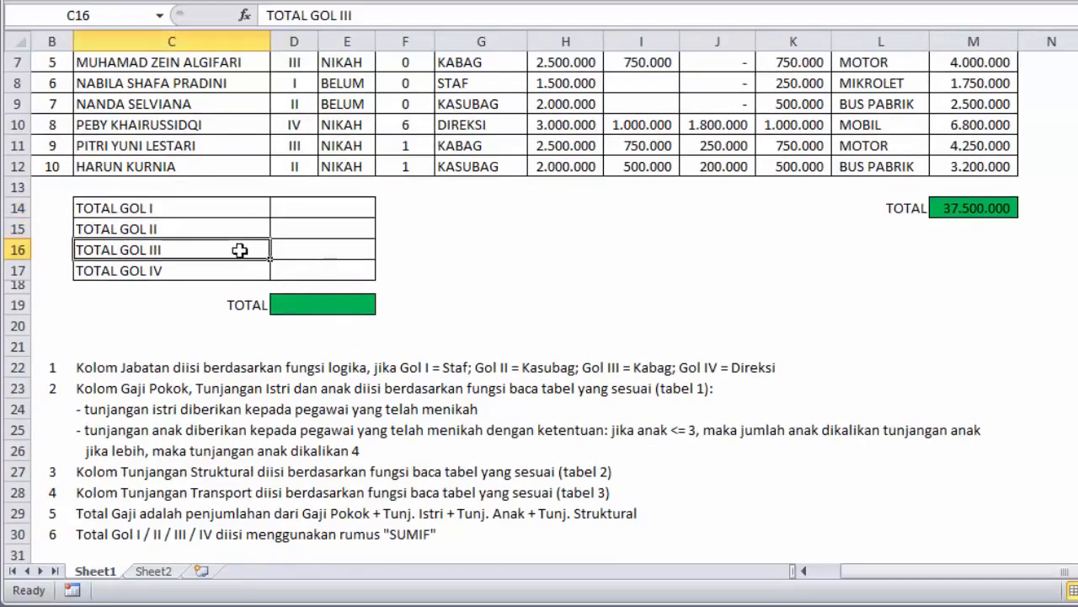
{"action": "left_click", "coordinate": [289, 270]}
{"action": "scroll", "coordinate": [421, 349], "scroll_direction": "down", "scroll_amount": 2}
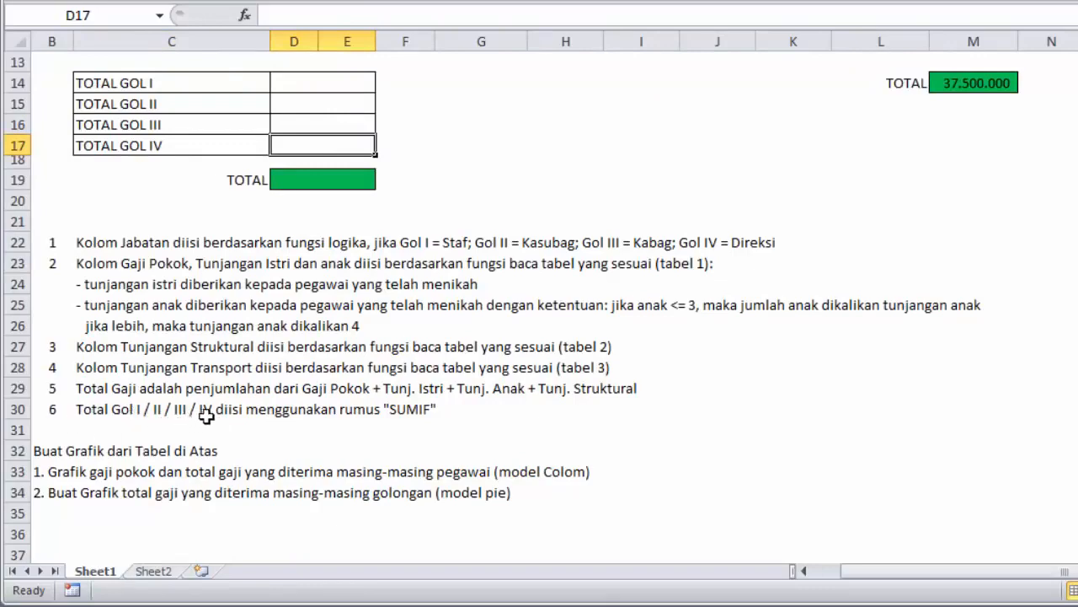
{"action": "scroll", "coordinate": [426, 443], "scroll_direction": "up", "scroll_amount": 4}
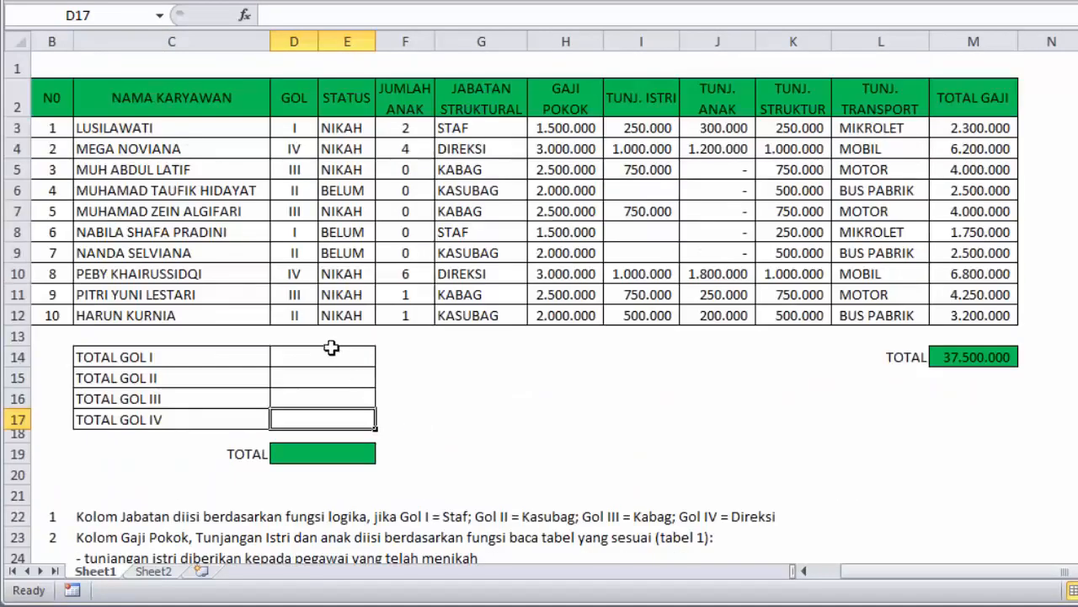
Start a SUMIF formula in the TOTAL GOL I cell D14 with the absolute GOL range $D$3:$D$12.
{"action": "left_click", "coordinate": [330, 342]}
{"action": "left_click", "coordinate": [306, 359]}
{"action": "type", "text": "="}
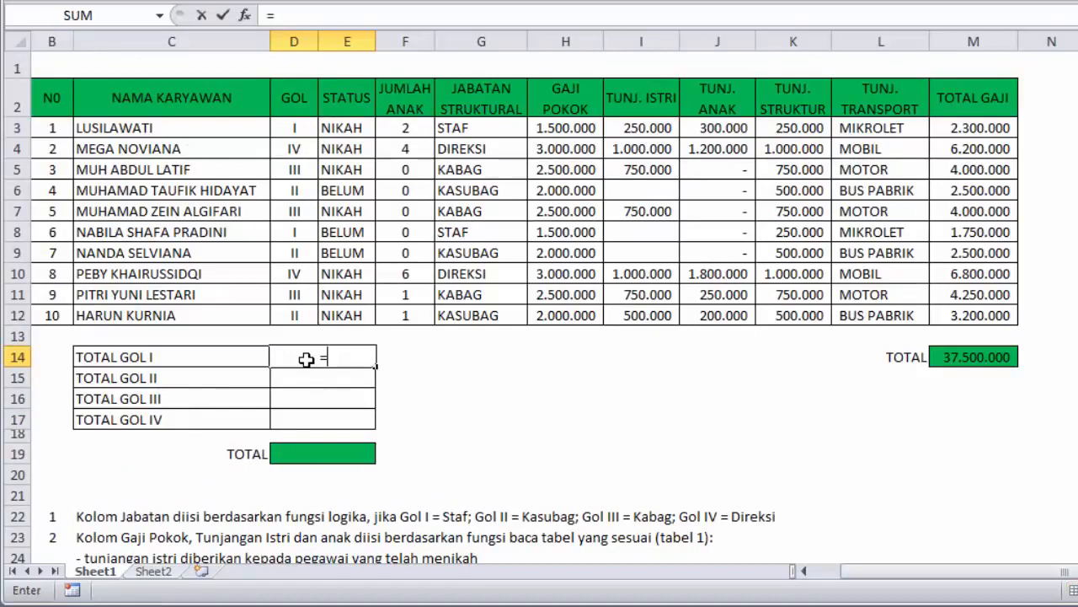
{"action": "type", "text": "sumi"}
{"action": "key", "text": "Tab"}
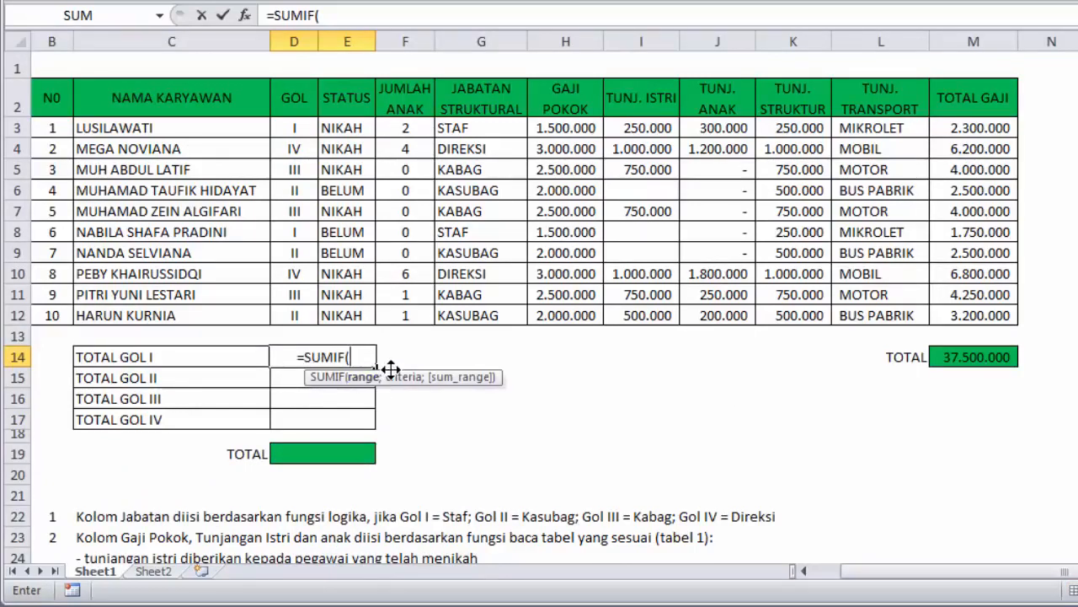
{"action": "scroll", "coordinate": [390, 368], "scroll_direction": "down", "scroll_amount": 2}
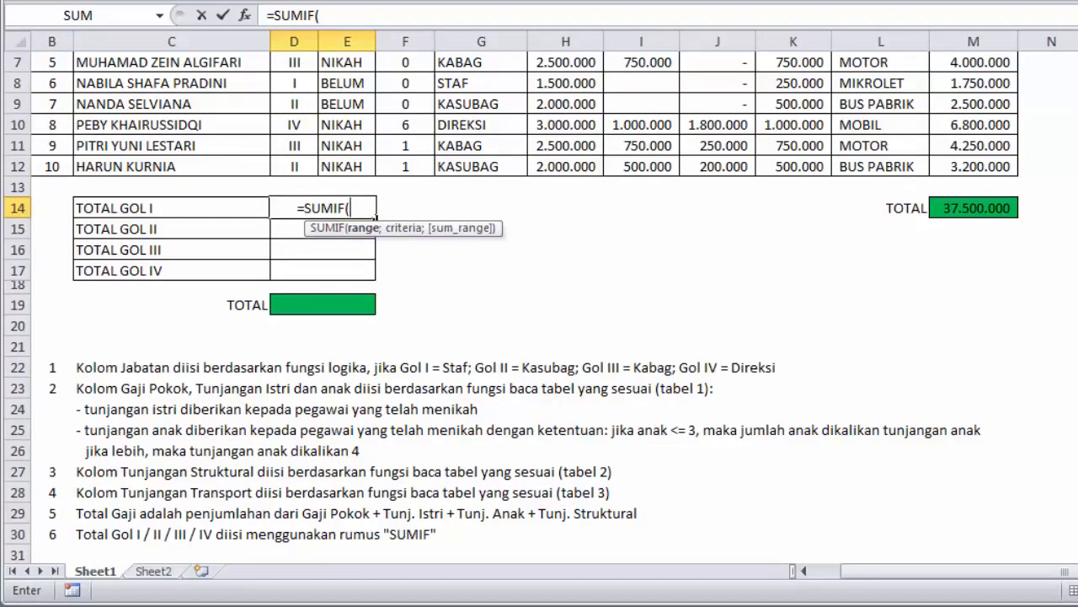
{"action": "scroll", "coordinate": [590, 211], "scroll_direction": "up", "scroll_amount": 2}
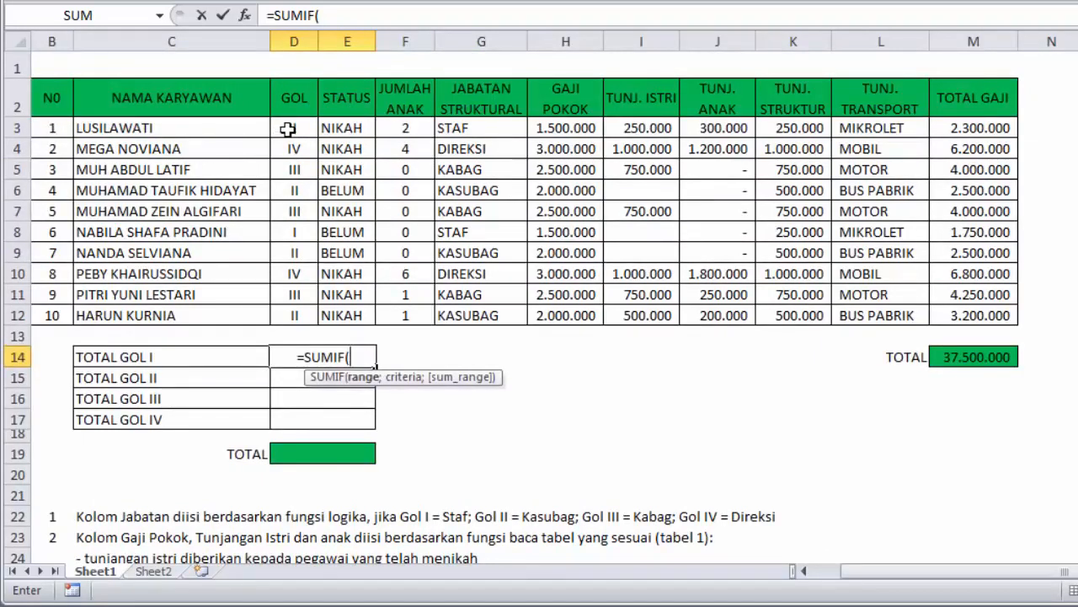
{"action": "left_click_drag", "start_coordinate": [289, 128], "coordinate": [308, 325]}
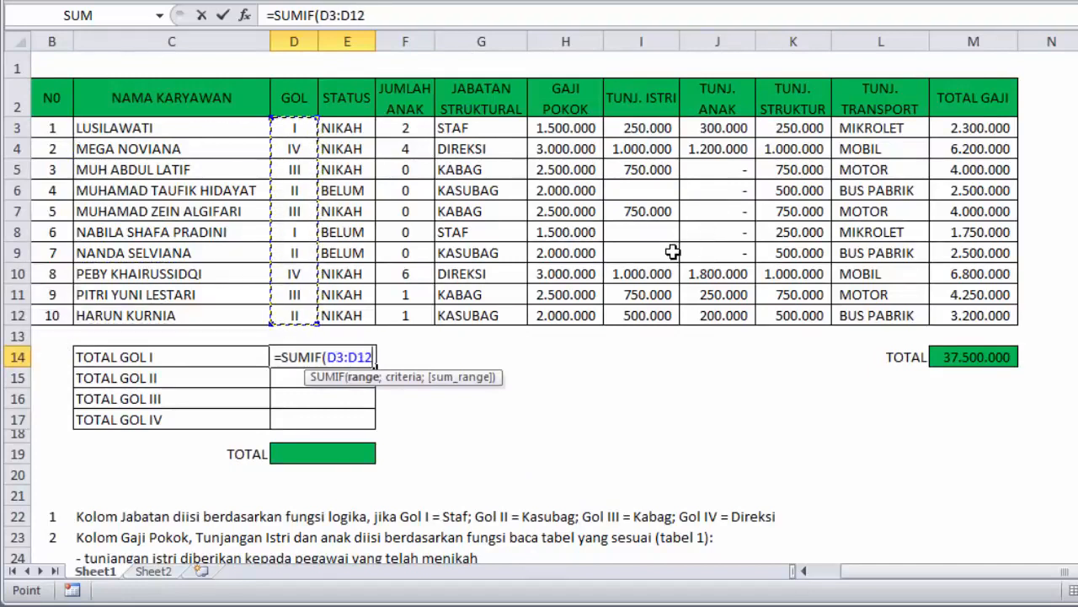
{"action": "key", "text": "F4"}
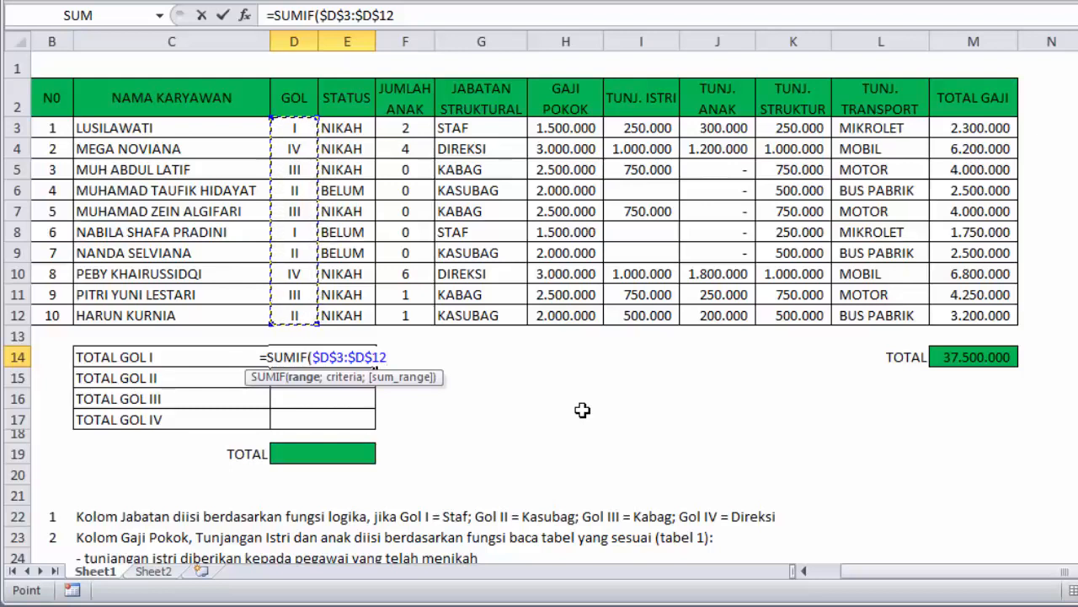
Complete the D14 SUMIF formula with criterion "I" and sum range M3:M12.
{"action": "type", "text": ";"}
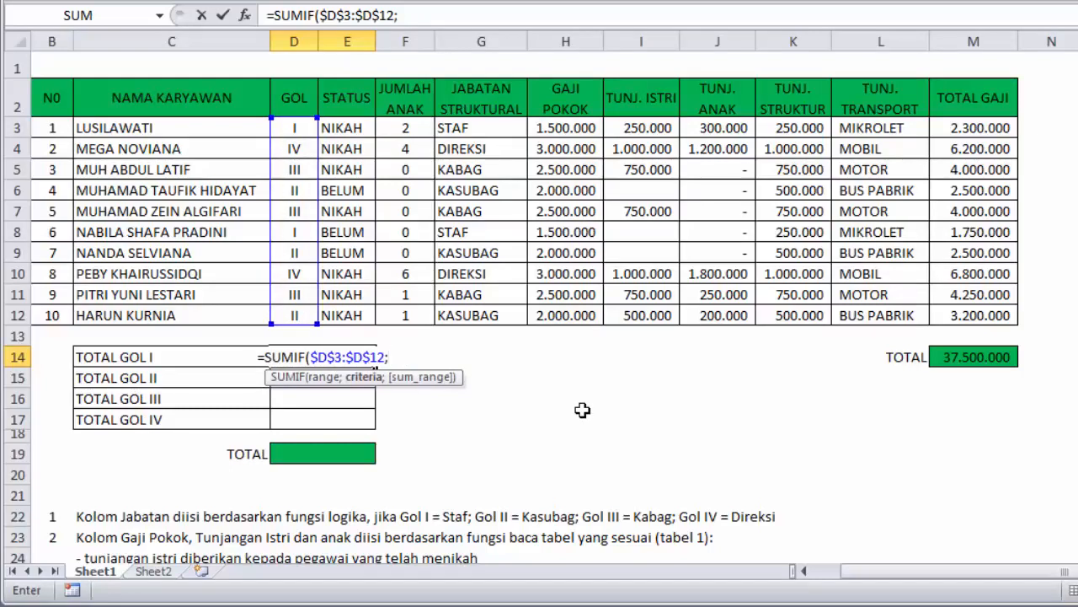
{"action": "type", "text": "\"I\""}
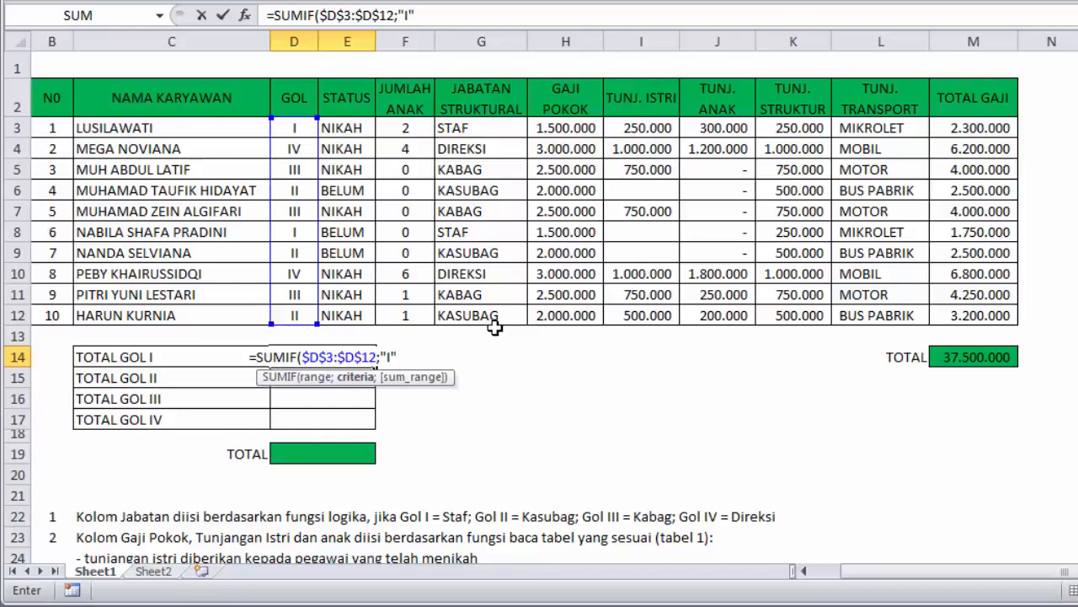
{"action": "type", "text": ";"}
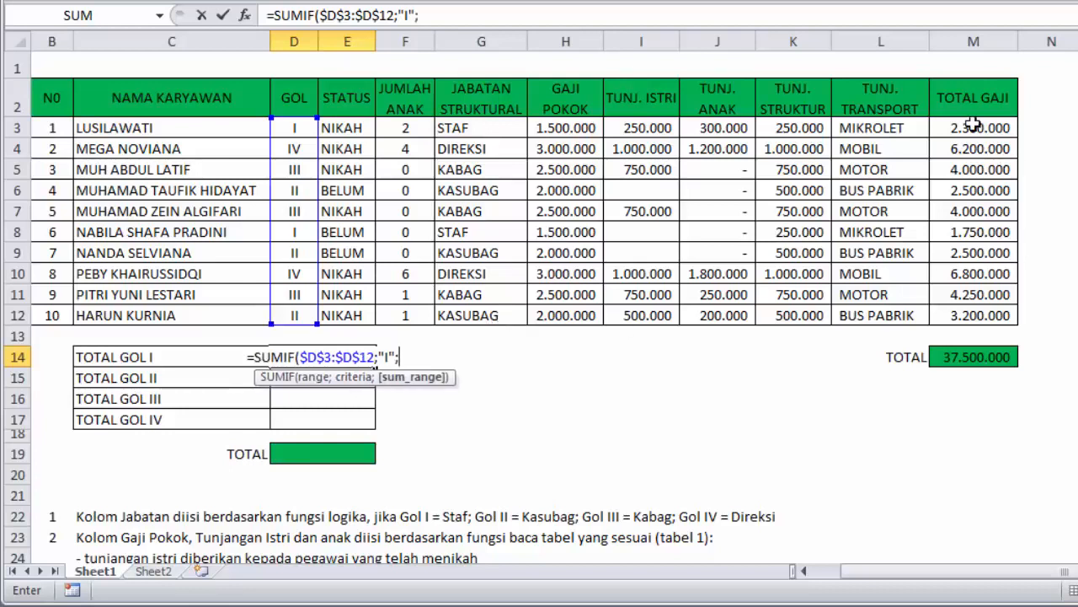
{"action": "left_click_drag", "start_coordinate": [973, 127], "coordinate": [977, 311]}
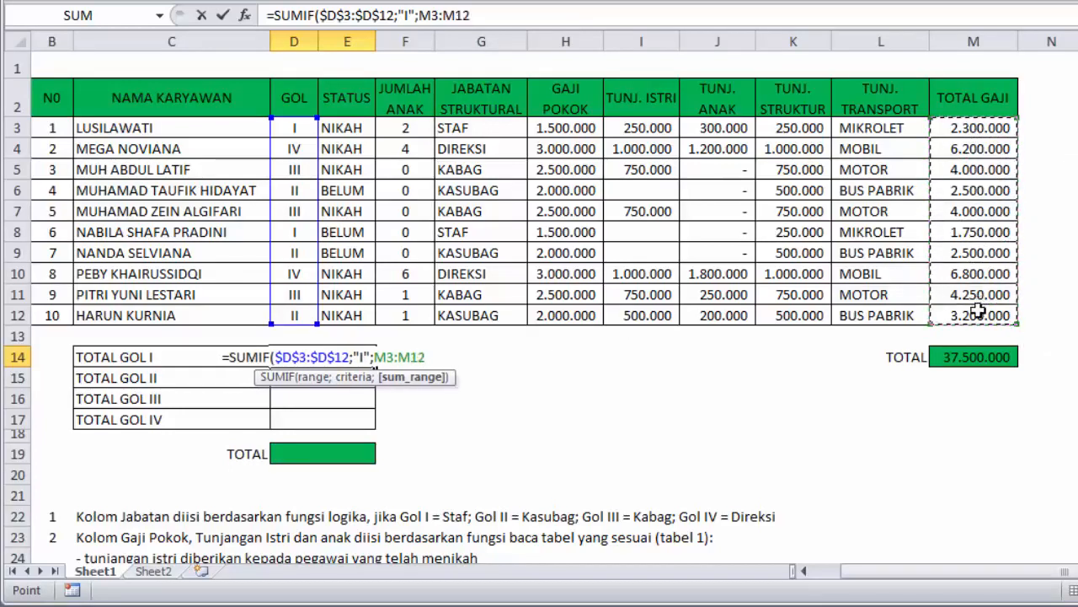
{"action": "key", "text": "Return"}
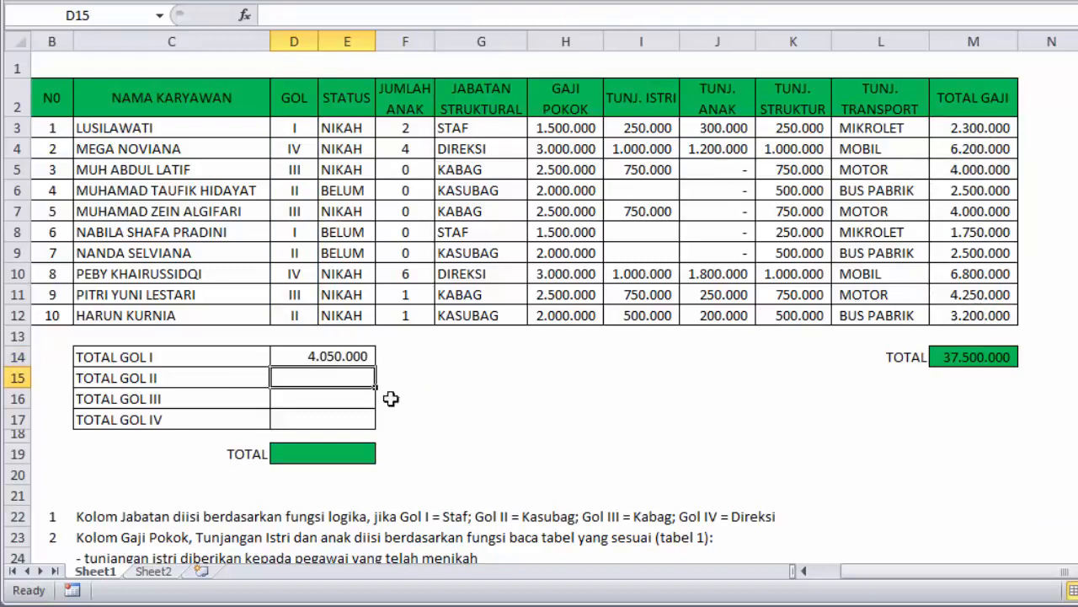
Check the TOTAL GOL I result in D14 against the GOL I employees' salaries in M3 and M8.
{"action": "left_click", "coordinate": [347, 357]}
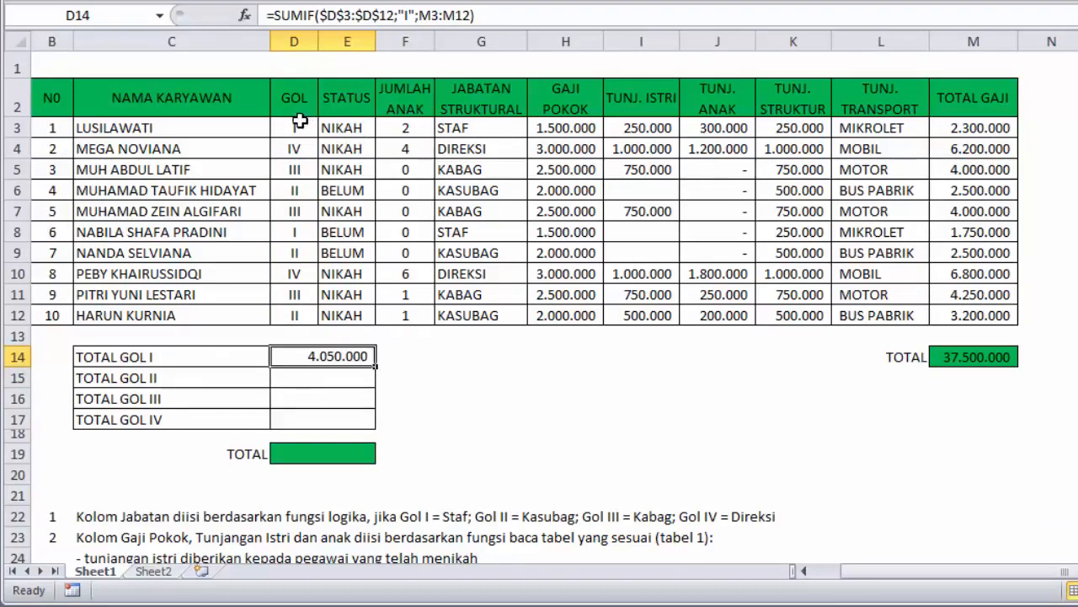
{"action": "left_click", "coordinate": [302, 238]}
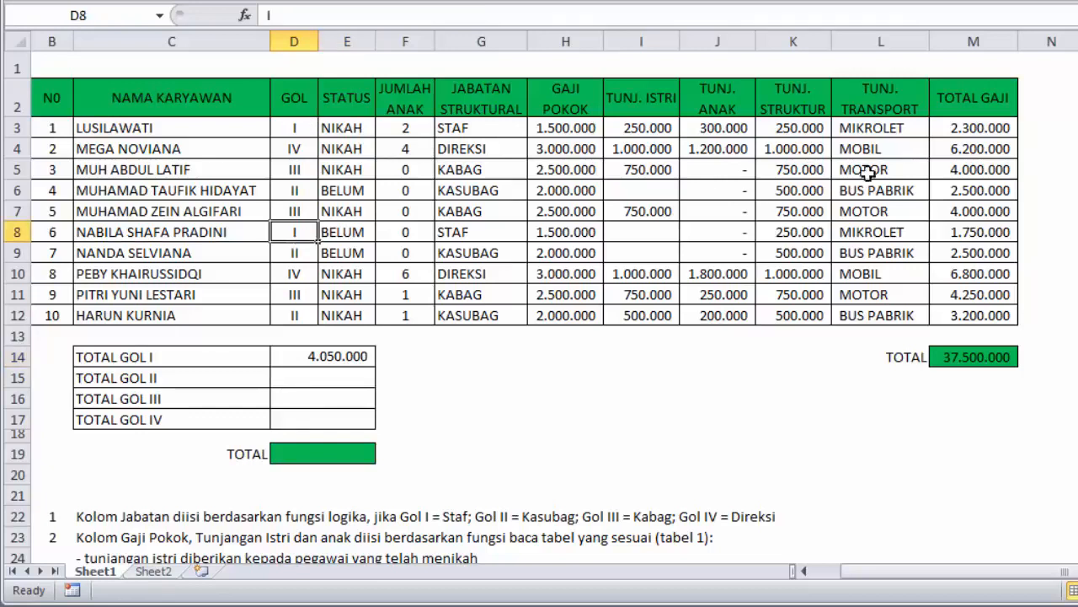
{"action": "left_click", "coordinate": [969, 133]}
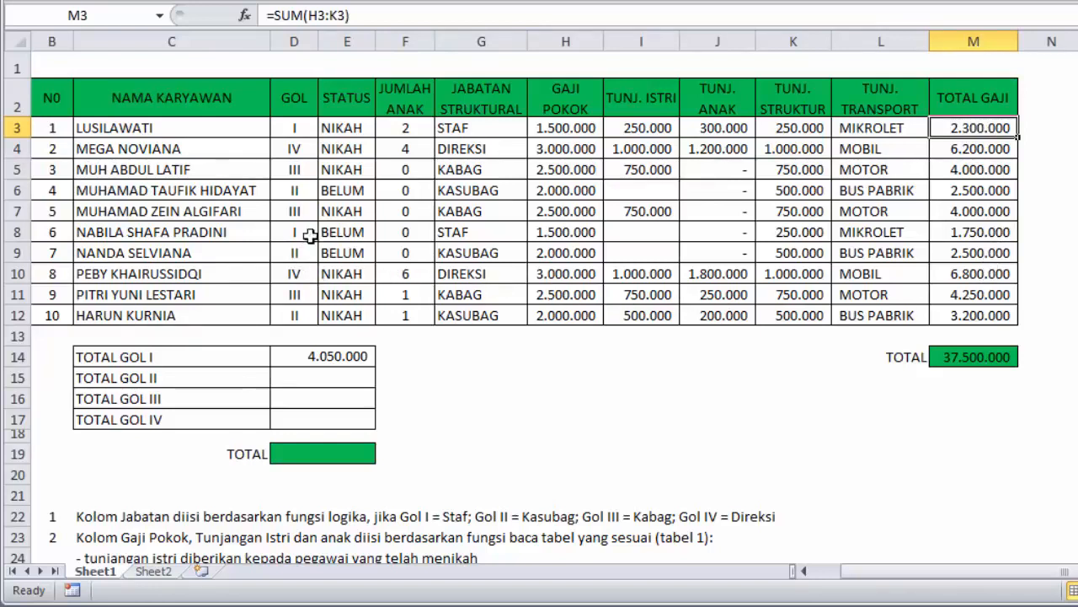
{"action": "left_click", "coordinate": [994, 233]}
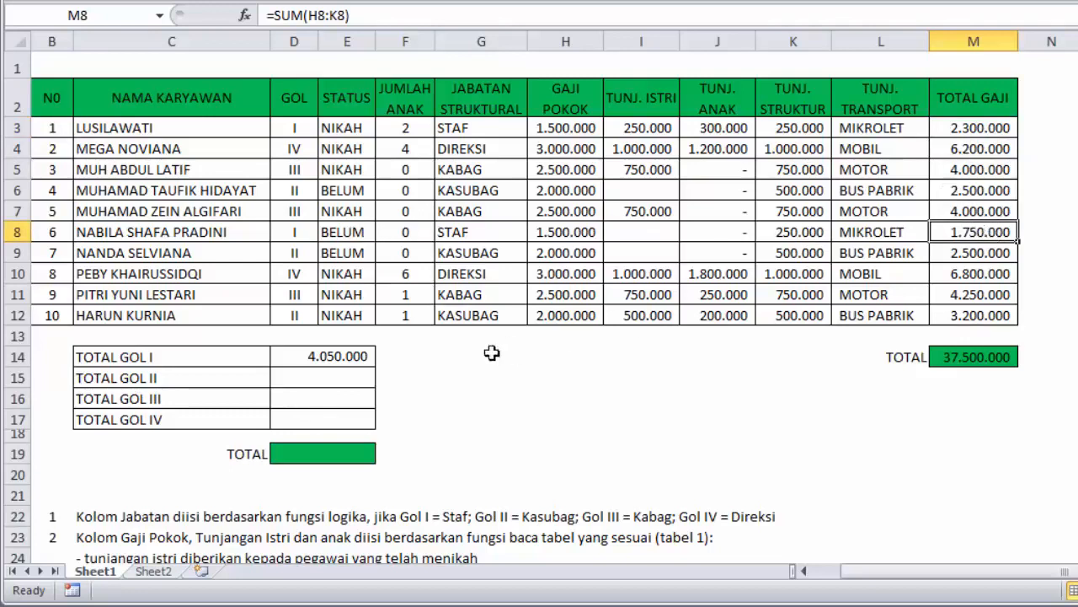
Fill the D14 SUMIF formula down to D17 and change the criterion in D15 to "II".
{"action": "left_click", "coordinate": [348, 363]}
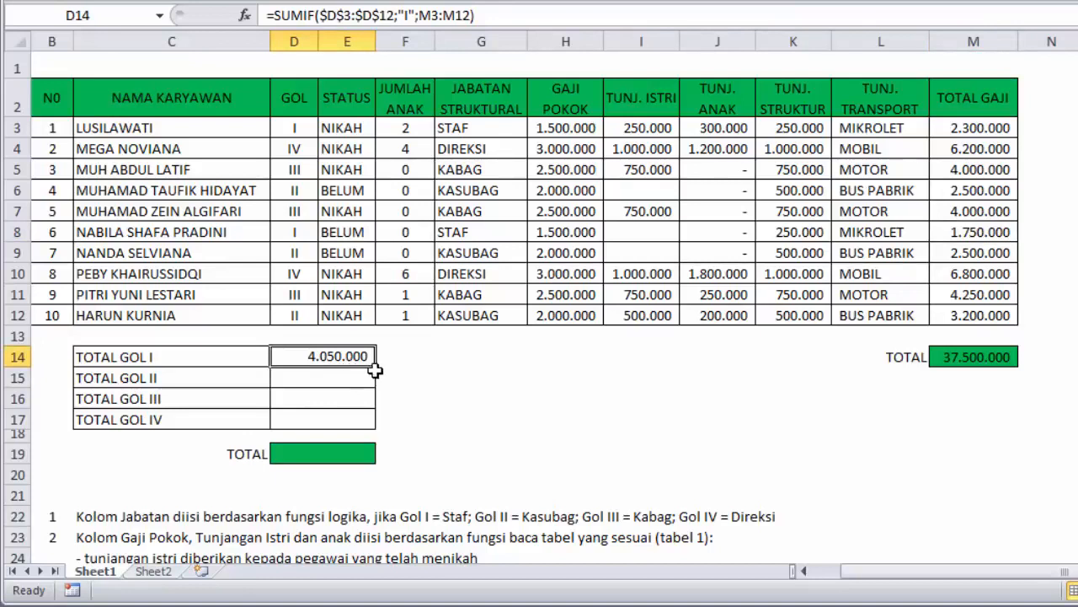
{"action": "left_click_drag", "start_coordinate": [376, 368], "coordinate": [377, 426]}
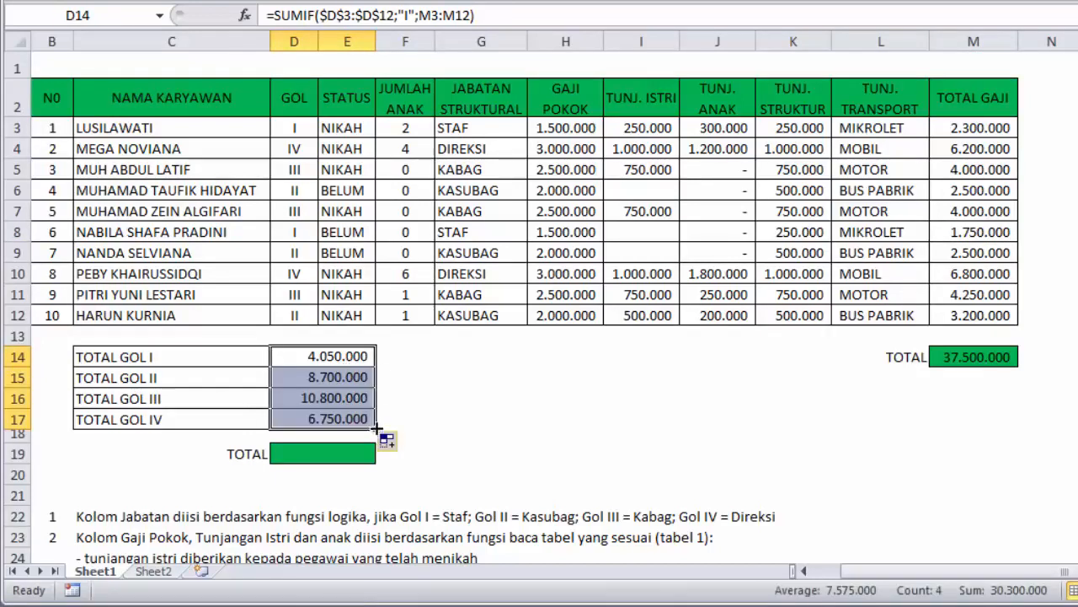
{"action": "double_click", "coordinate": [362, 378]}
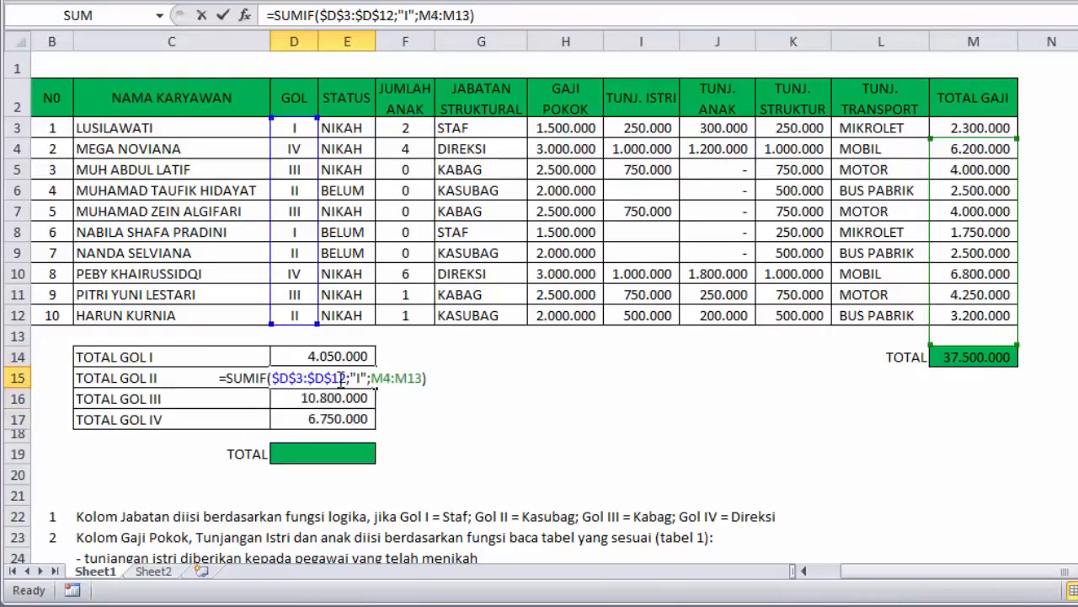
{"action": "left_click", "coordinate": [362, 378]}
{"action": "type", "text": "I"}
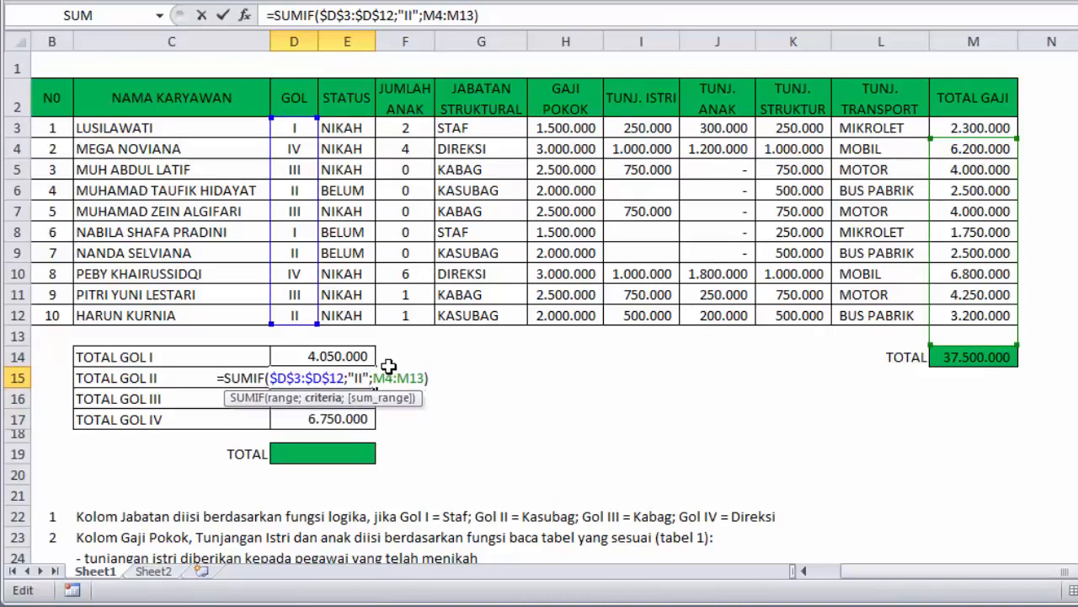
{"action": "key", "text": "Return"}
Change the SUMIF criterion to "III" in D16 and to "IV" in D17.
{"action": "double_click", "coordinate": [360, 399]}
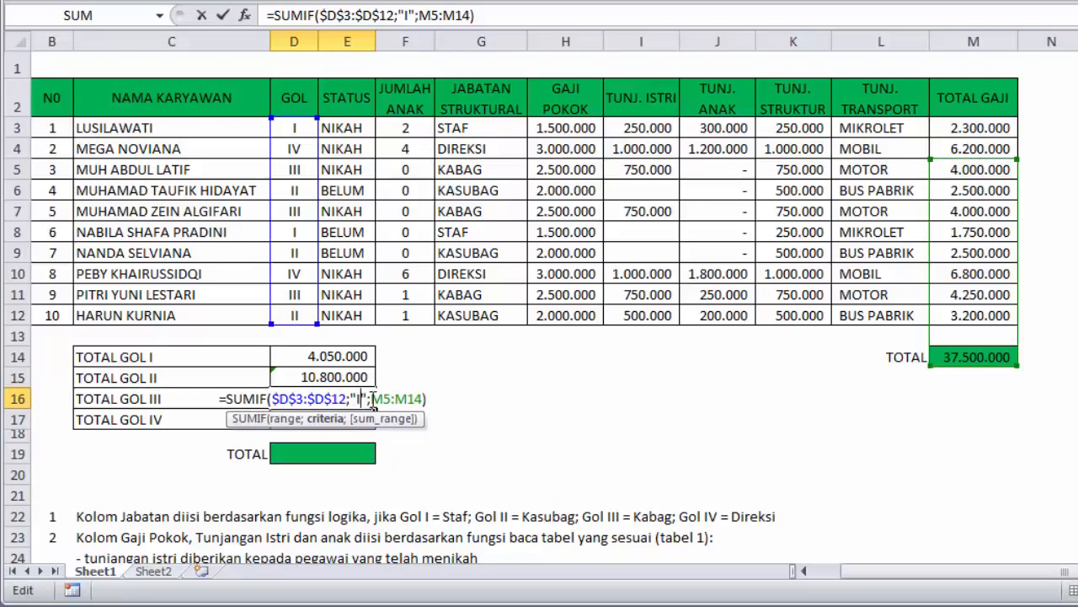
{"action": "type", "text": "II"}
{"action": "key", "text": "Return"}
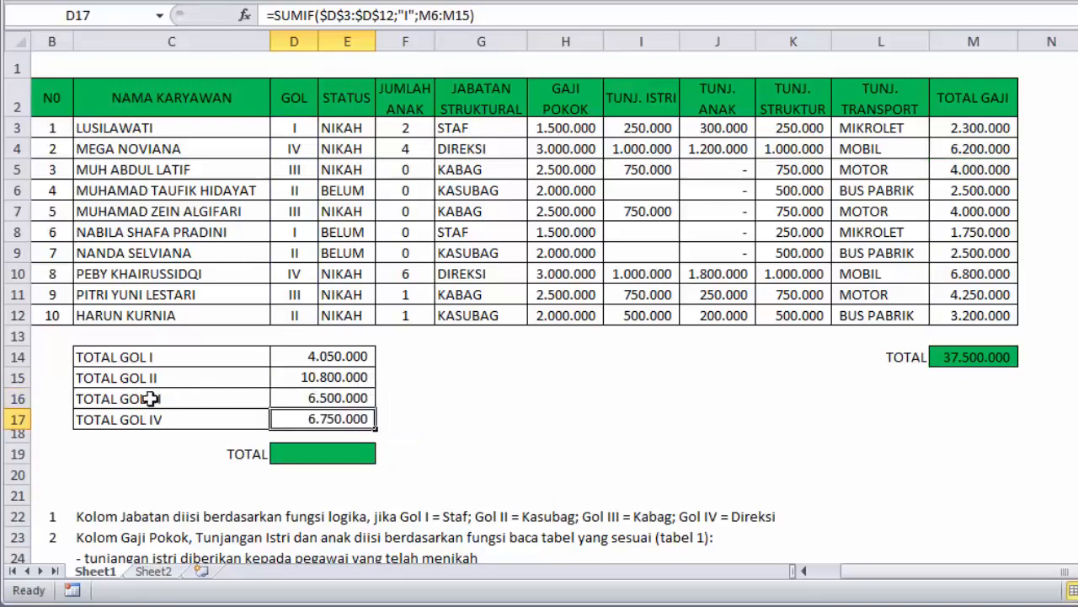
{"action": "double_click", "coordinate": [319, 418]}
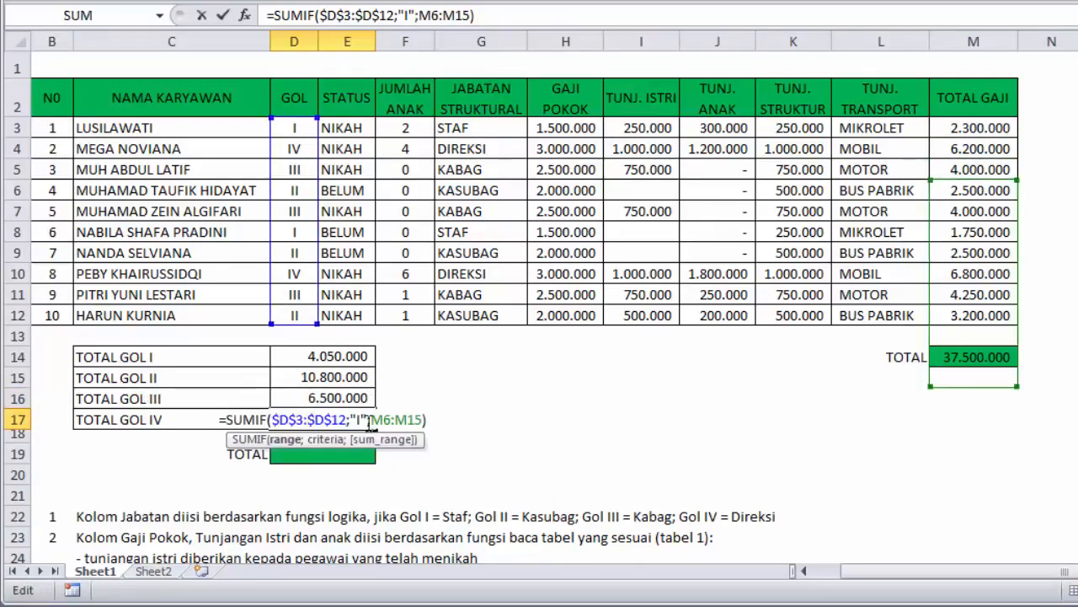
{"action": "type", "text": "V"}
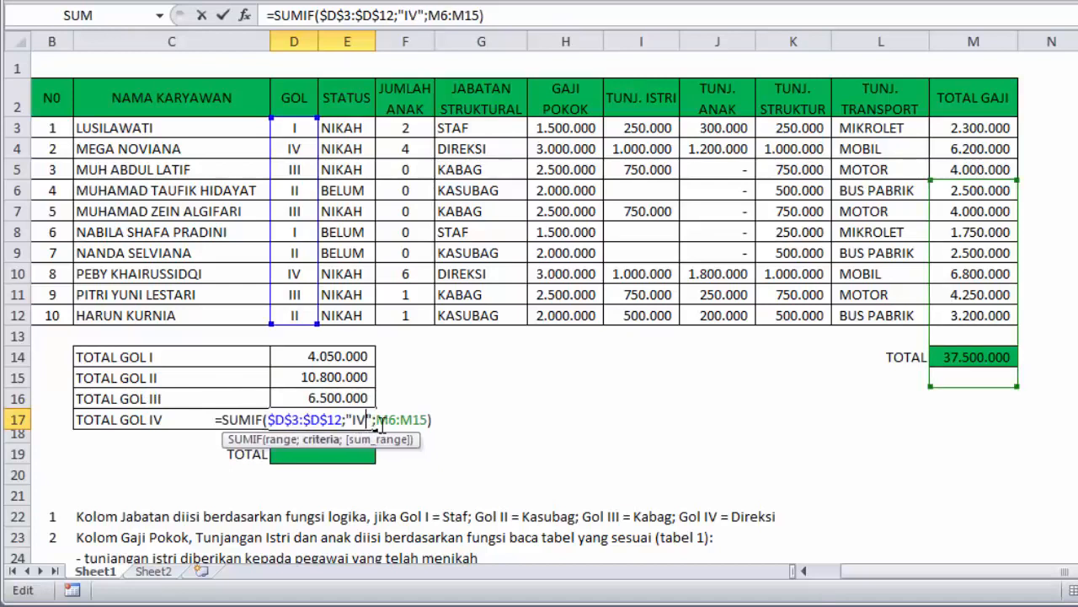
{"action": "key", "text": "Return"}
{"action": "left_click", "coordinate": [533, 395]}
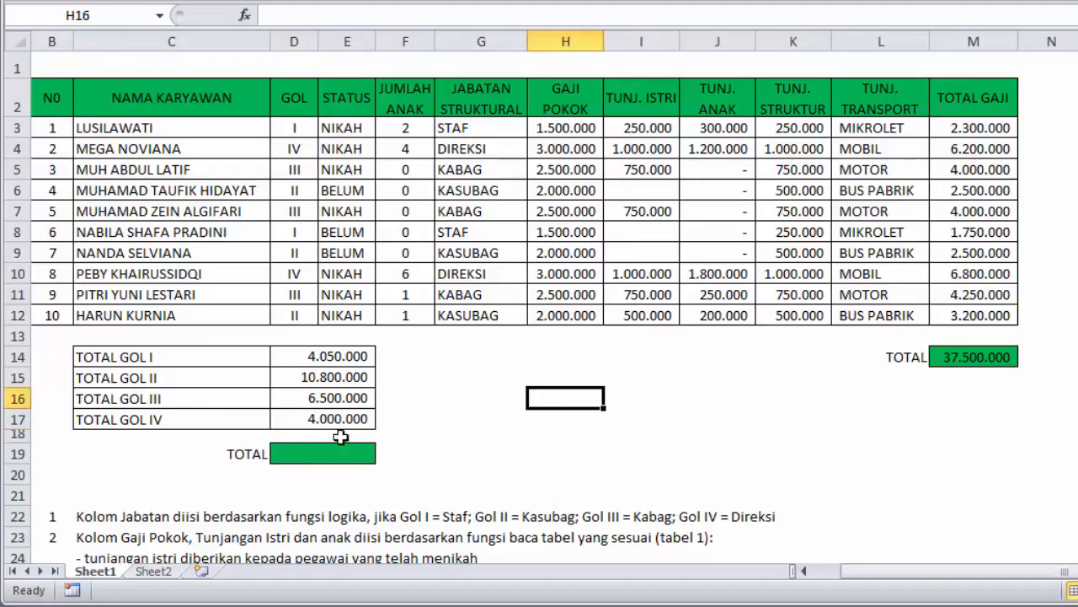
Enter =SUM(D14:E17) in the green TOTAL cell D19 below the GOL totals.
{"action": "left_click", "coordinate": [341, 413]}
{"action": "left_click_drag", "start_coordinate": [329, 470], "coordinate": [321, 483]}
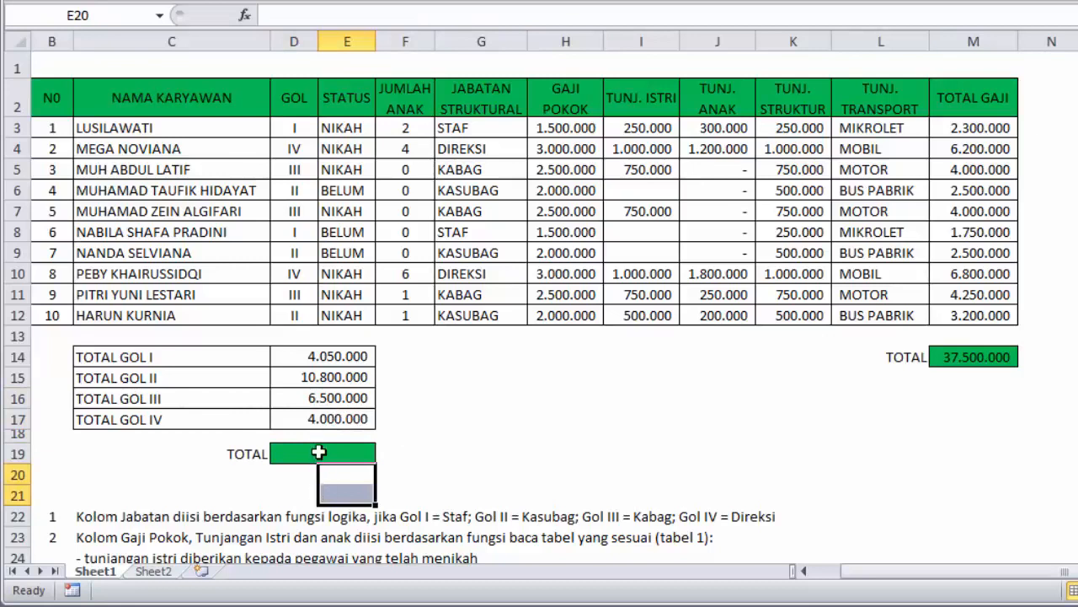
{"action": "left_click", "coordinate": [320, 454]}
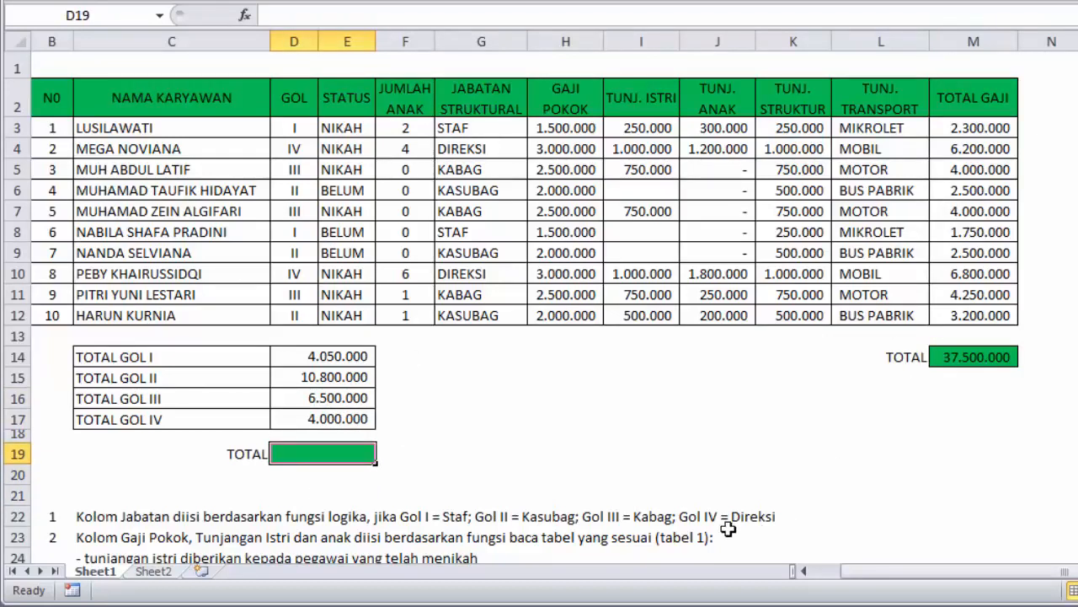
{"action": "type", "text": "=sum("}
{"action": "key", "text": "Up"}
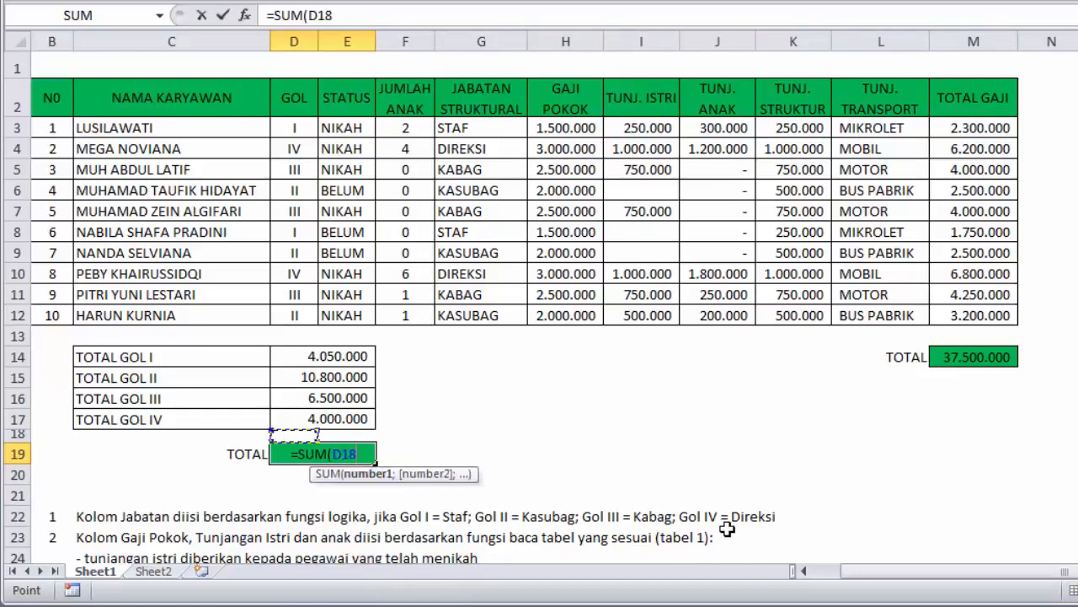
{"action": "key", "text": "Up"}
{"action": "key", "text": "shift+Up"}
{"action": "key", "text": "shift+Up"}
{"action": "key", "text": "shift+Up"}
{"action": "key", "text": "Return"}
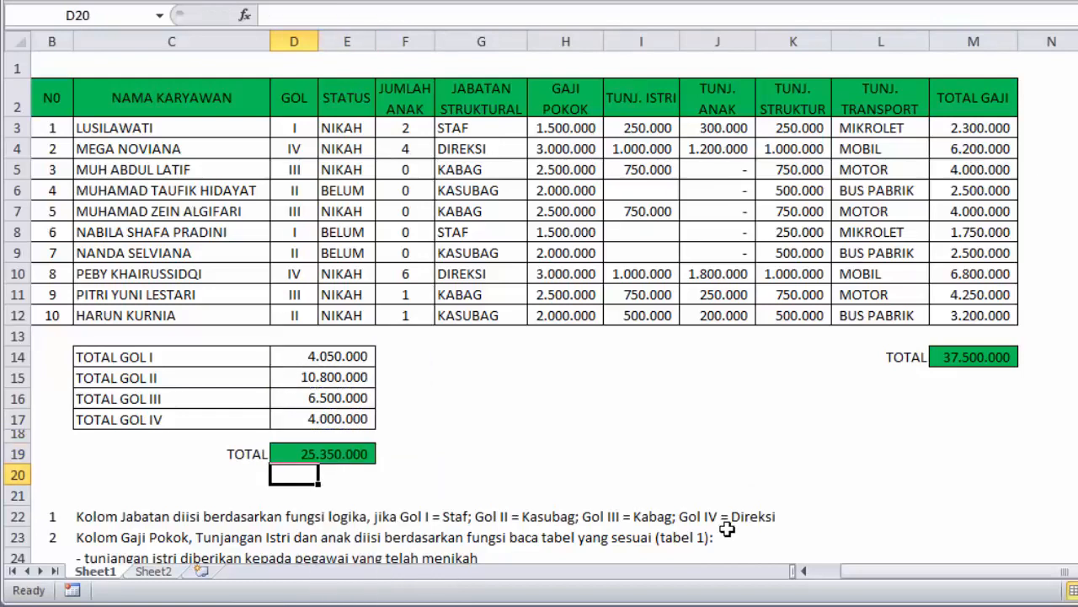
Inspect the SUM formula in D19 and the cell ranges used by the SUMIF formulas in D14 and D15.
{"action": "left_click", "coordinate": [348, 459]}
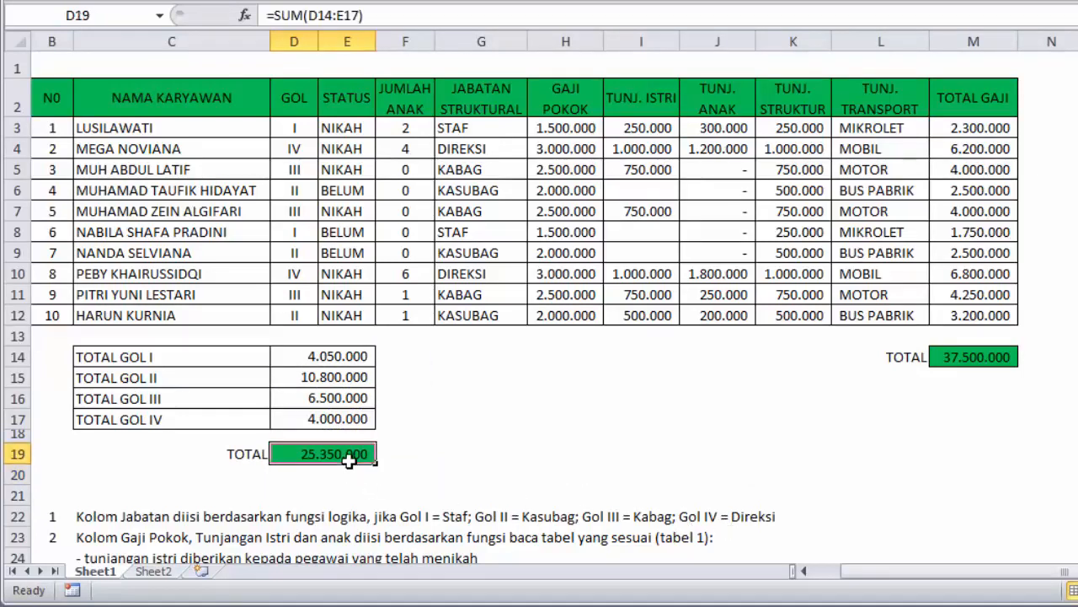
{"action": "left_click", "coordinate": [333, 363]}
{"action": "double_click", "coordinate": [333, 359]}
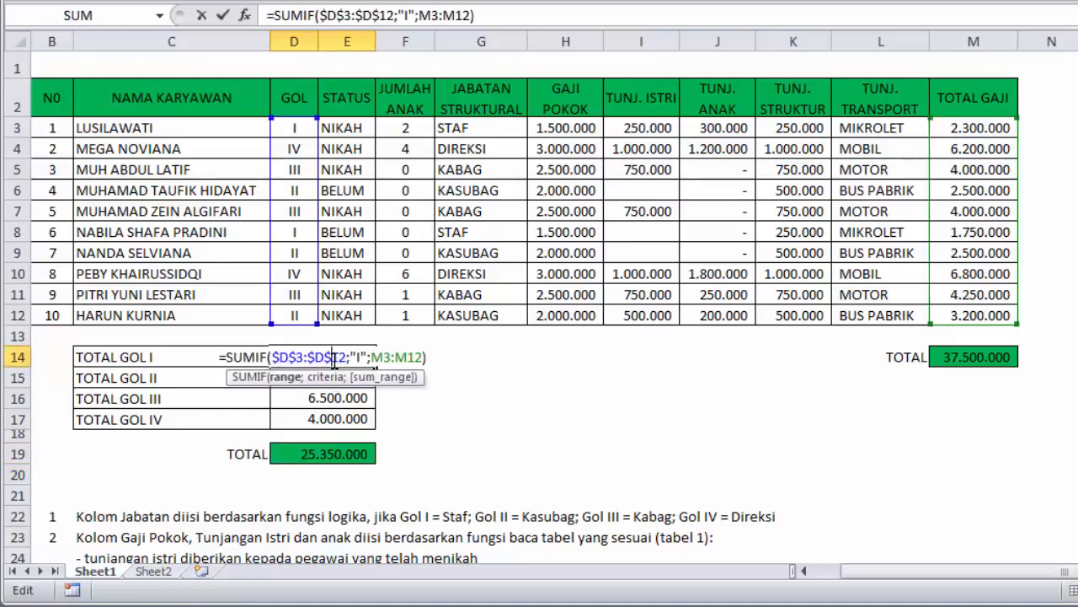
{"action": "left_click", "coordinate": [329, 377]}
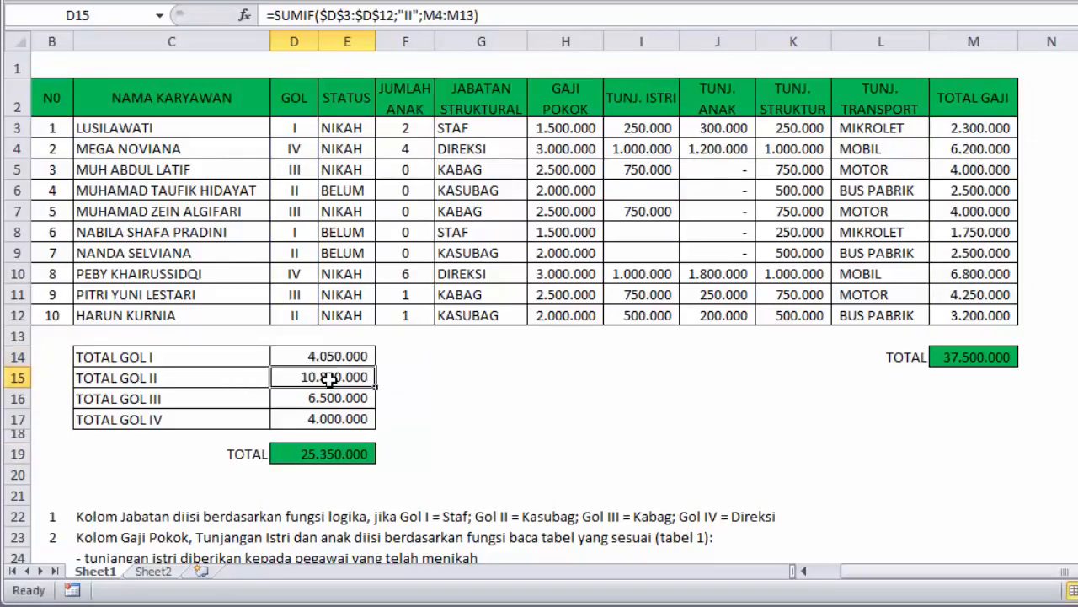
{"action": "double_click", "coordinate": [329, 378]}
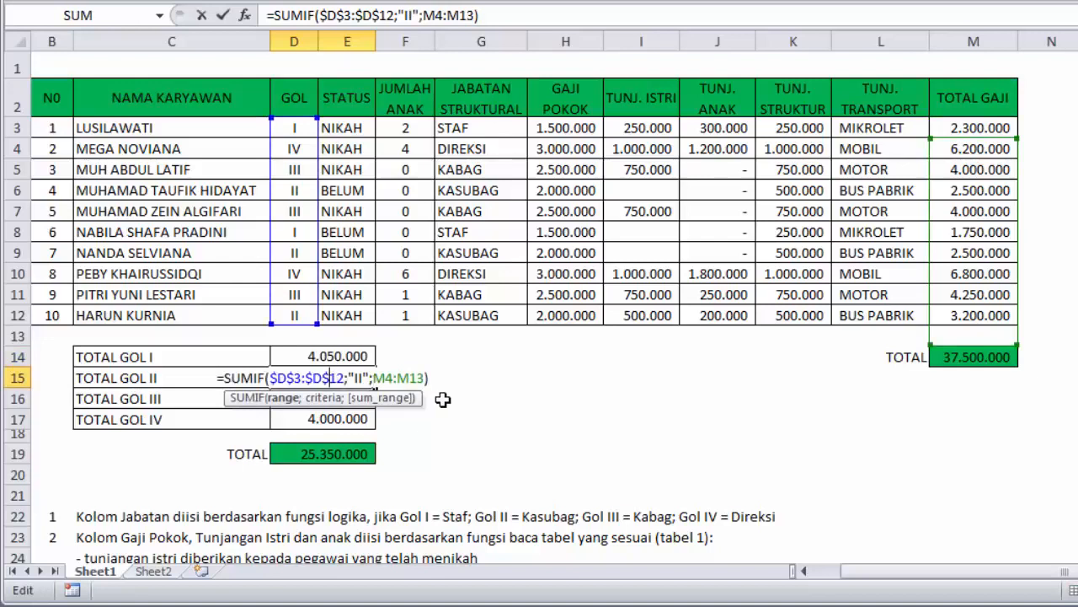
{"action": "key", "text": "Return"}
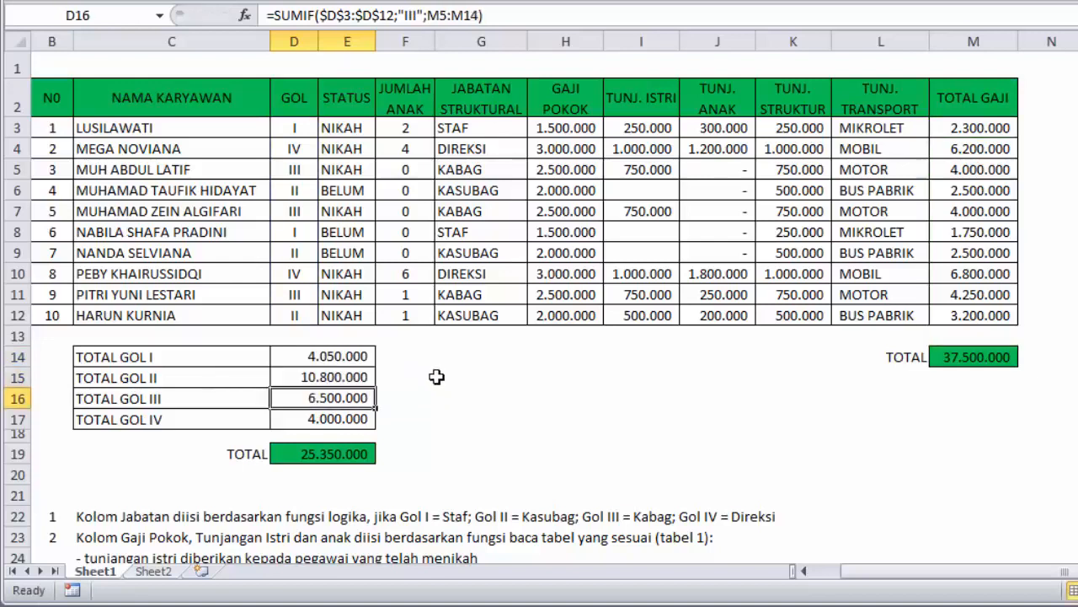
{"action": "left_click", "coordinate": [359, 355]}
{"action": "double_click", "coordinate": [357, 357]}
{"action": "key", "text": "Return"}
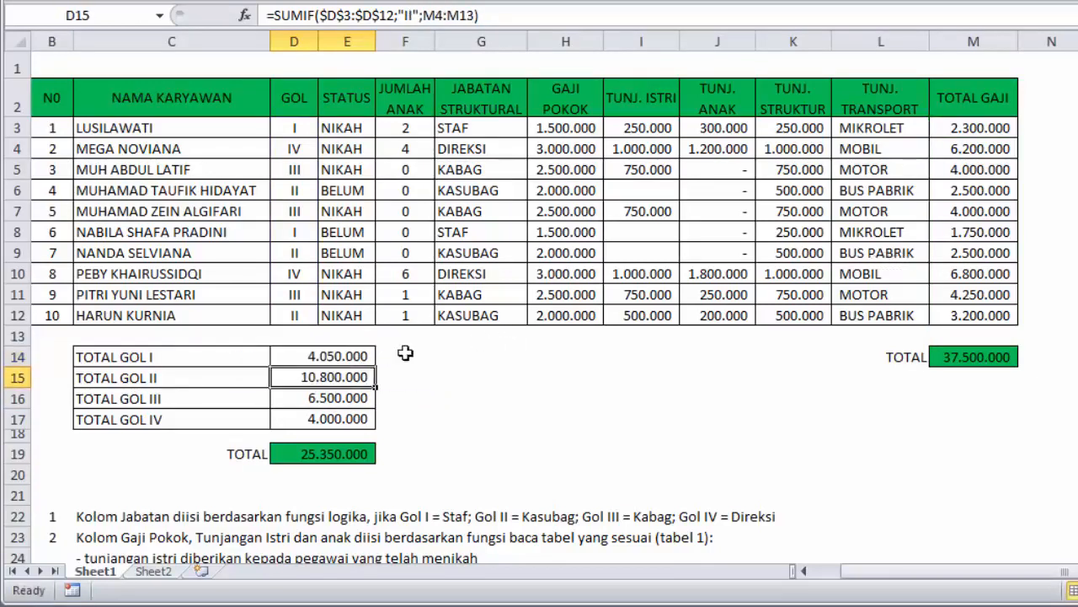
Correct the sum range of the TOTAL GOL II SUMIF formula in D15 to M3:M12.
{"action": "double_click", "coordinate": [352, 377]}
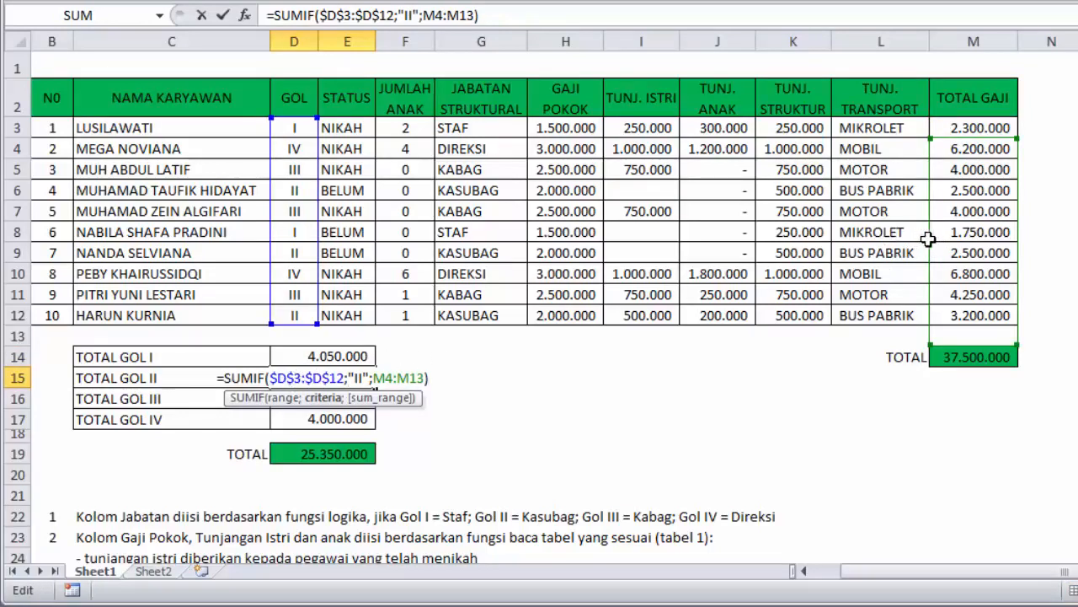
{"action": "left_click_drag", "start_coordinate": [926, 245], "coordinate": [936, 231]}
{"action": "key", "text": "Return"}
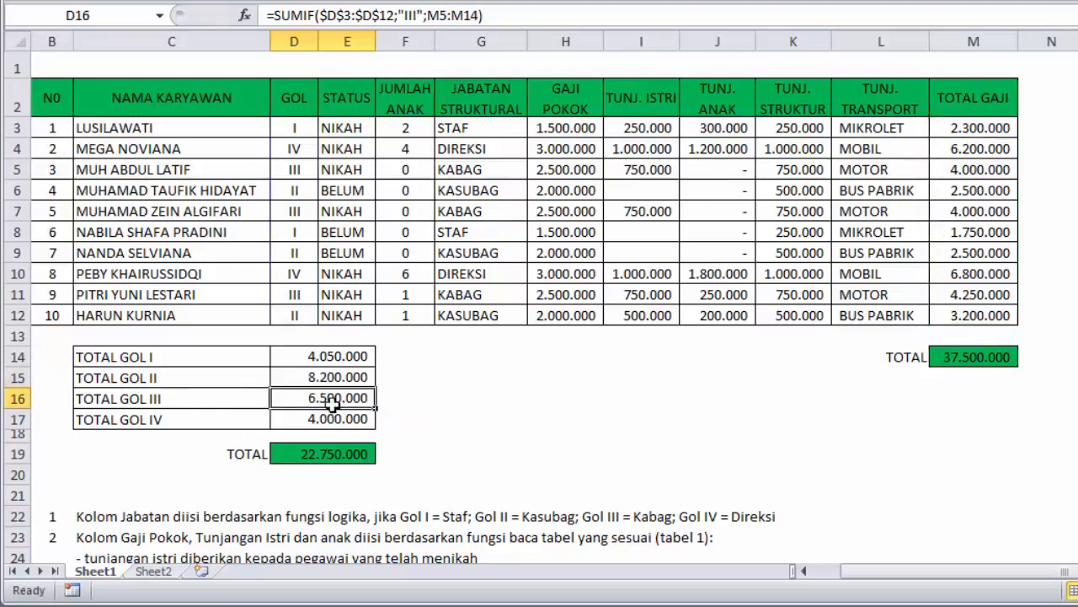
Correct the SUMIF sum ranges for TOTAL GOL III in D16 and TOTAL GOL IV in D17 to M3:M12.
{"action": "double_click", "coordinate": [339, 398]}
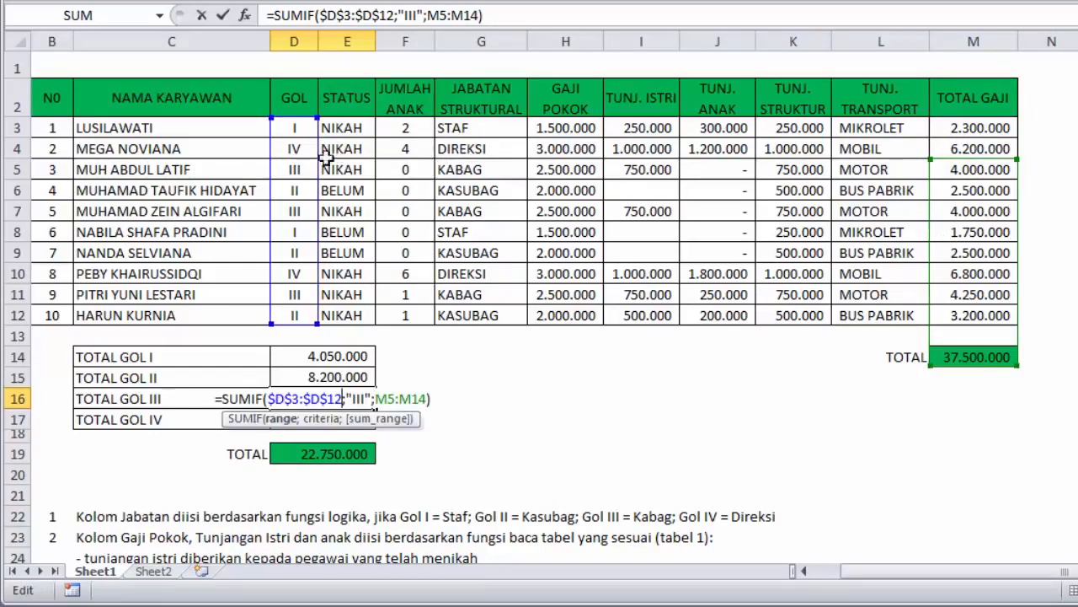
{"action": "left_click_drag", "start_coordinate": [921, 208], "coordinate": [937, 181]}
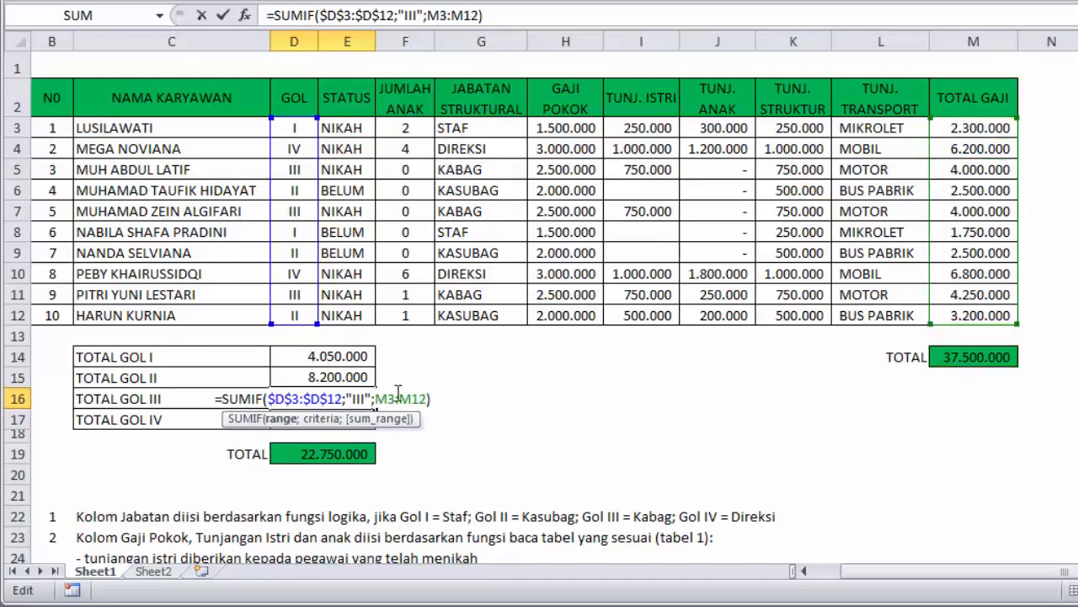
{"action": "key", "text": "Return"}
{"action": "double_click", "coordinate": [350, 418]}
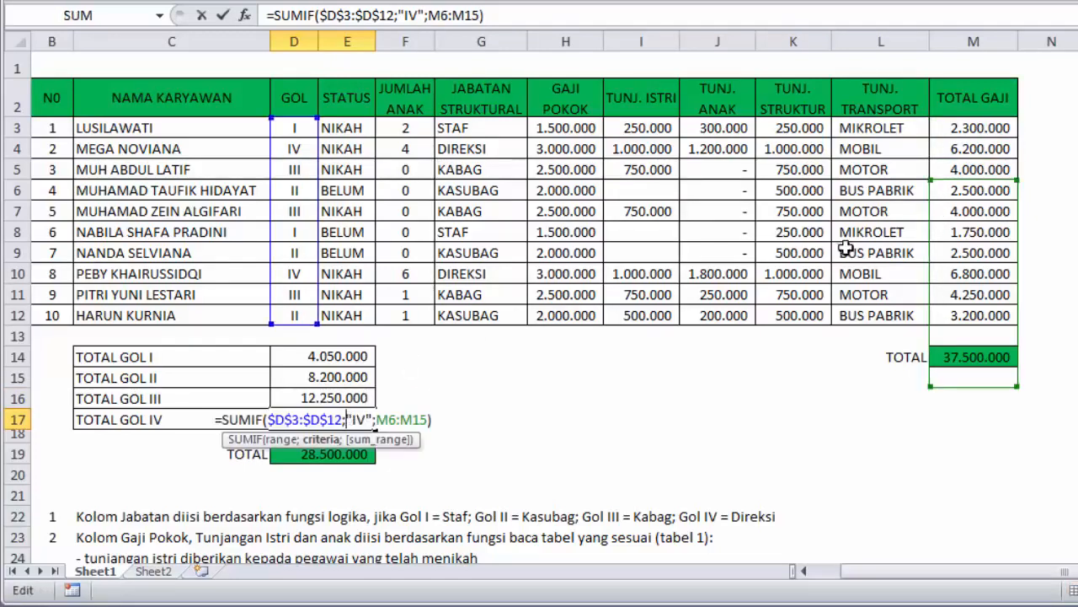
{"action": "left_click_drag", "start_coordinate": [936, 307], "coordinate": [946, 235]}
{"action": "key", "text": "Return"}
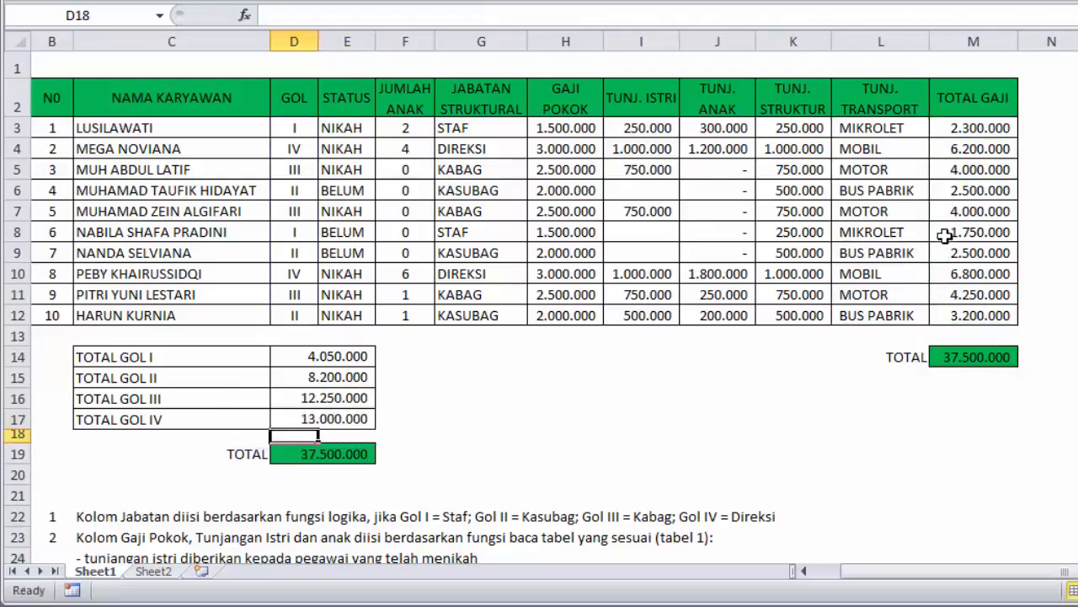
Compare the two green TOTAL cells D19 and M14, and review the formulas in I6, I3, H3 and D15.
{"action": "left_click", "coordinate": [438, 453]}
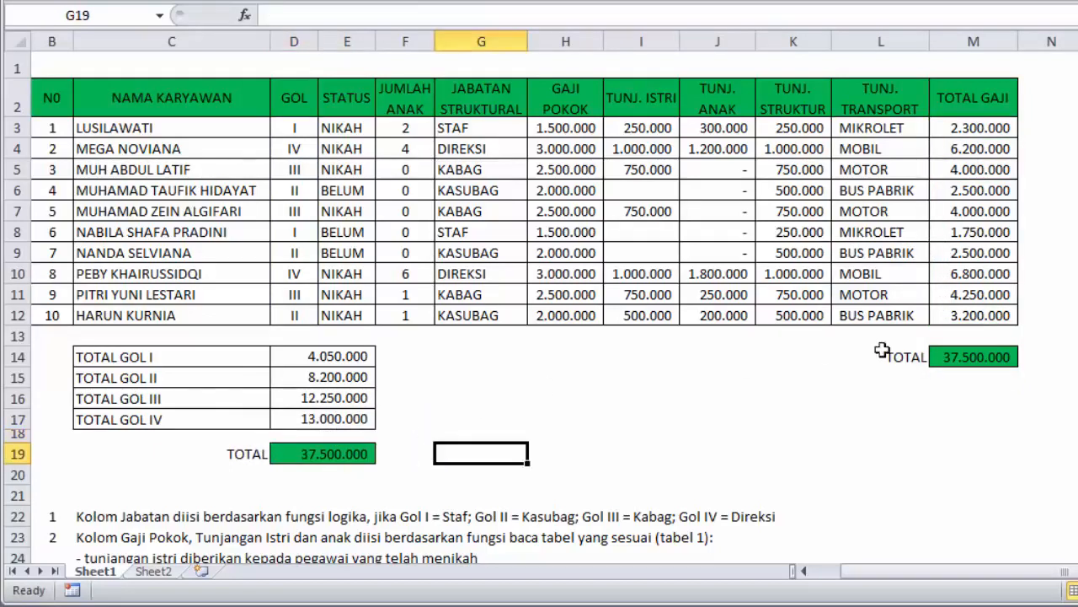
{"action": "left_click", "coordinate": [949, 357]}
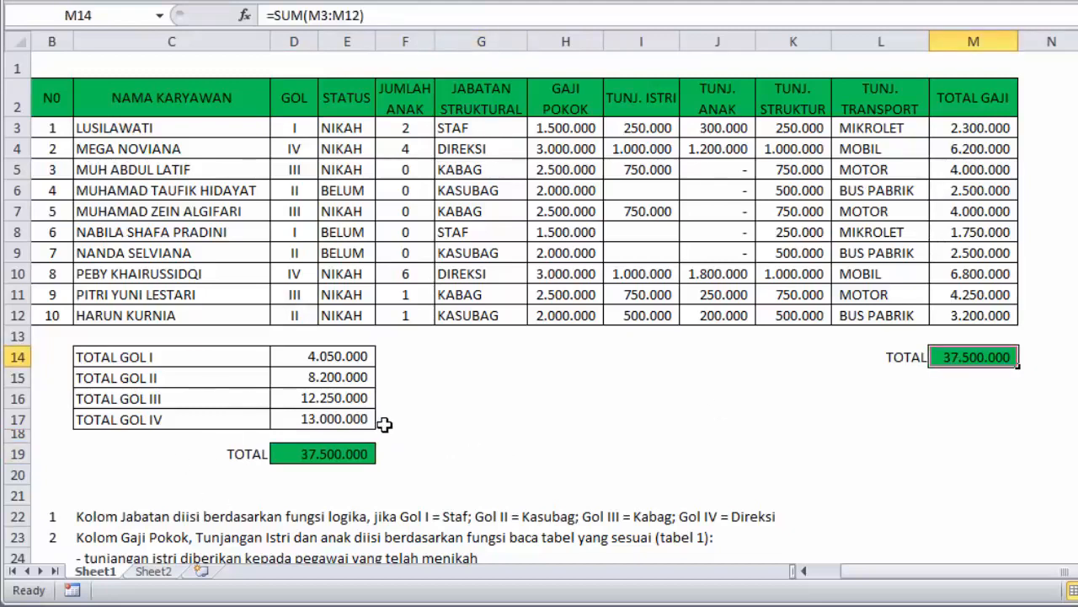
{"action": "scroll", "coordinate": [448, 310], "scroll_direction": "down", "scroll_amount": 3}
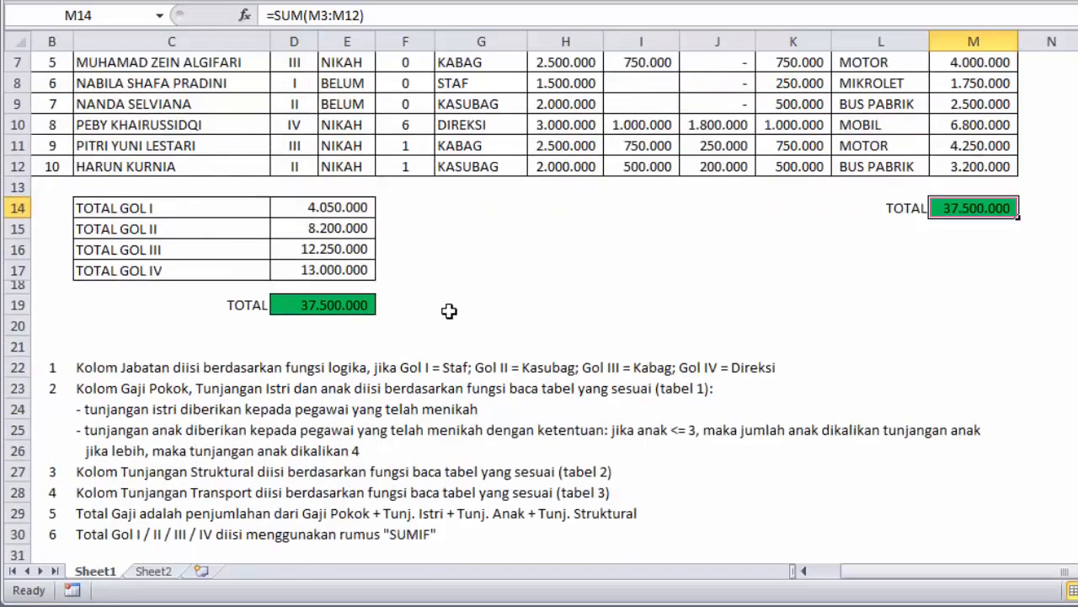
{"action": "scroll", "coordinate": [448, 310], "scroll_direction": "up", "scroll_amount": 3}
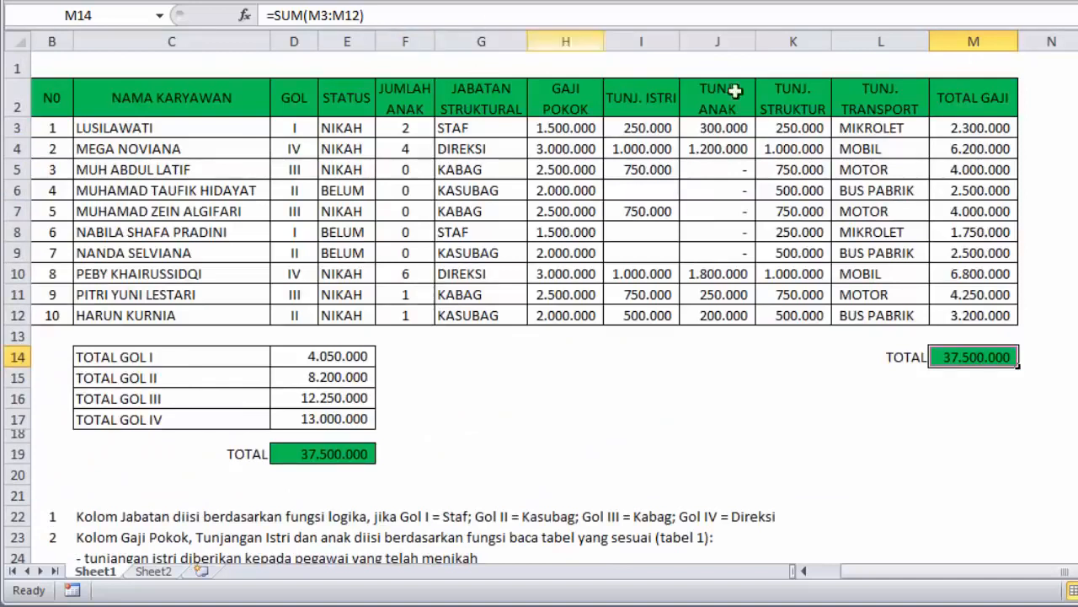
{"action": "left_click", "coordinate": [657, 192]}
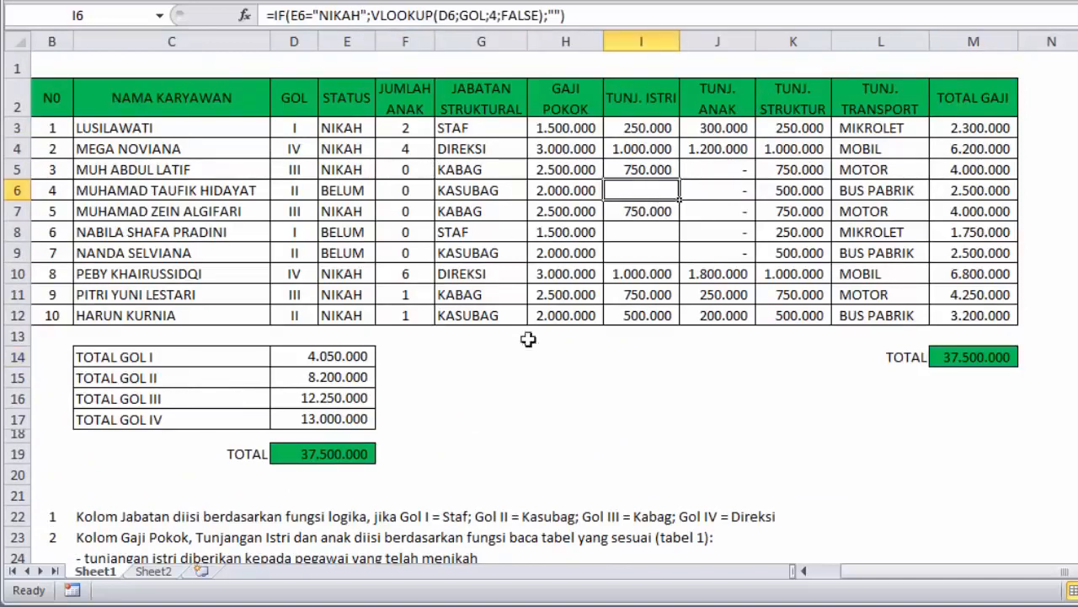
{"action": "left_click", "coordinate": [667, 126]}
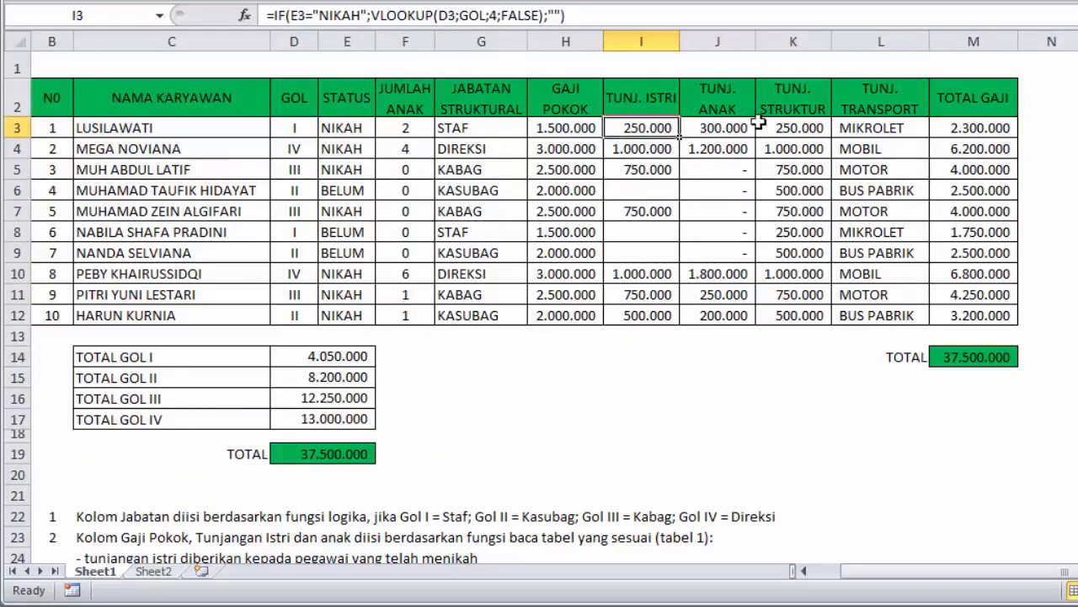
{"action": "left_click", "coordinate": [759, 123]}
{"action": "left_click", "coordinate": [709, 129]}
{"action": "left_click", "coordinate": [573, 125]}
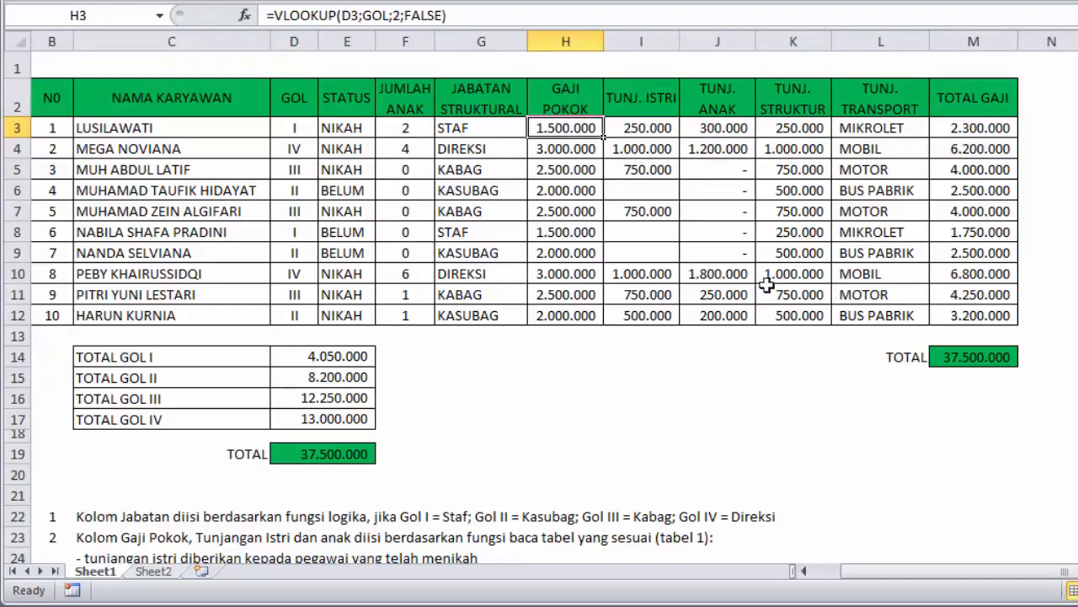
{"action": "left_click", "coordinate": [352, 377]}
Read the chart instructions in rows 32 to 34 and find the matching columns in the salary table.
{"action": "scroll", "coordinate": [852, 375], "scroll_direction": "down", "scroll_amount": 4}
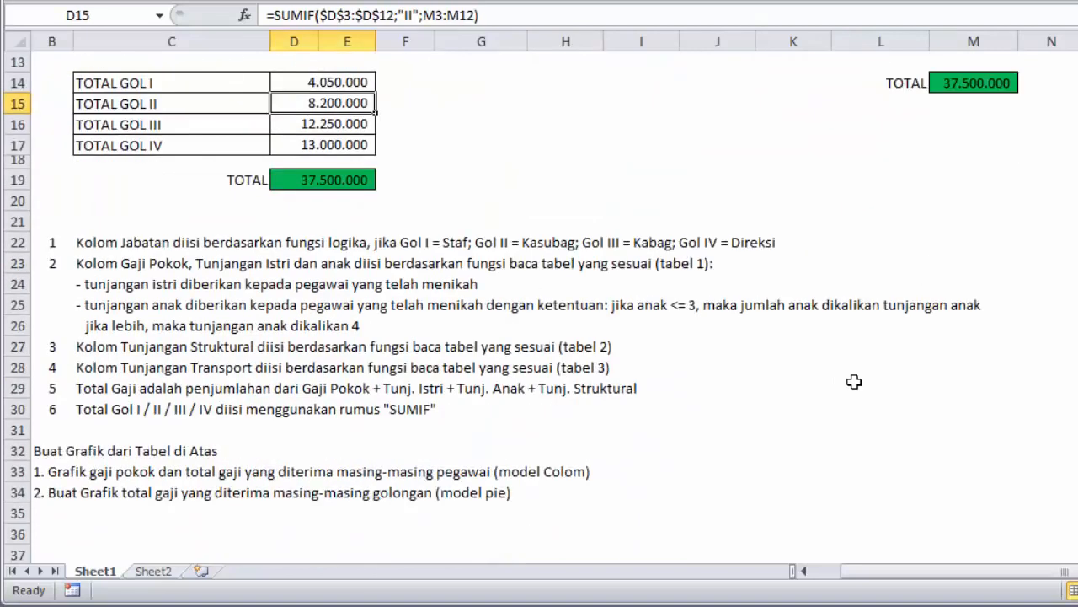
{"action": "scroll", "coordinate": [854, 382], "scroll_direction": "down", "scroll_amount": 2}
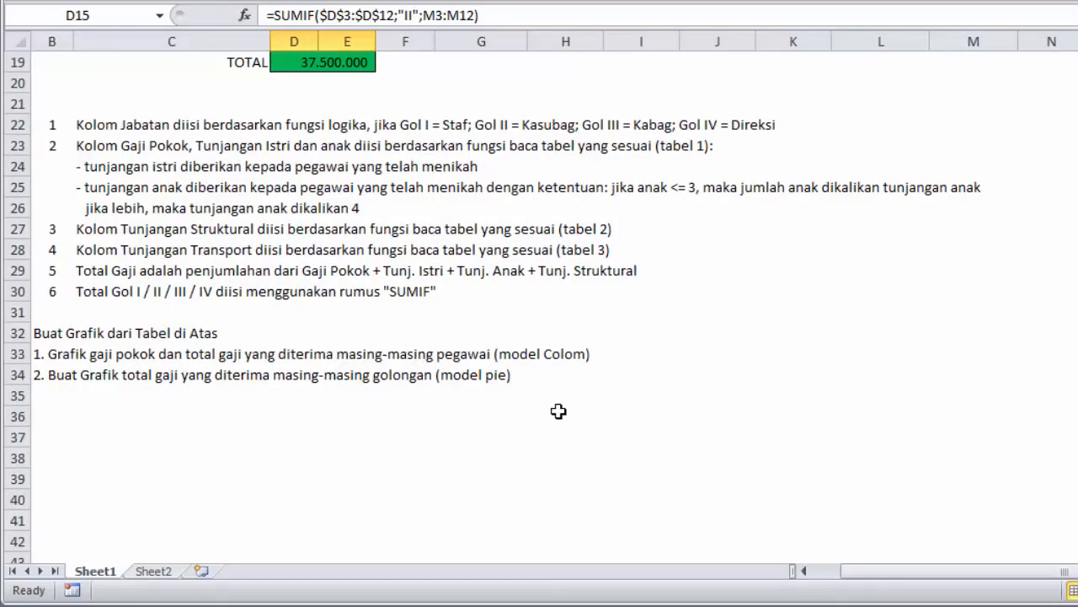
{"action": "scroll", "coordinate": [548, 375], "scroll_direction": "up", "scroll_amount": 6}
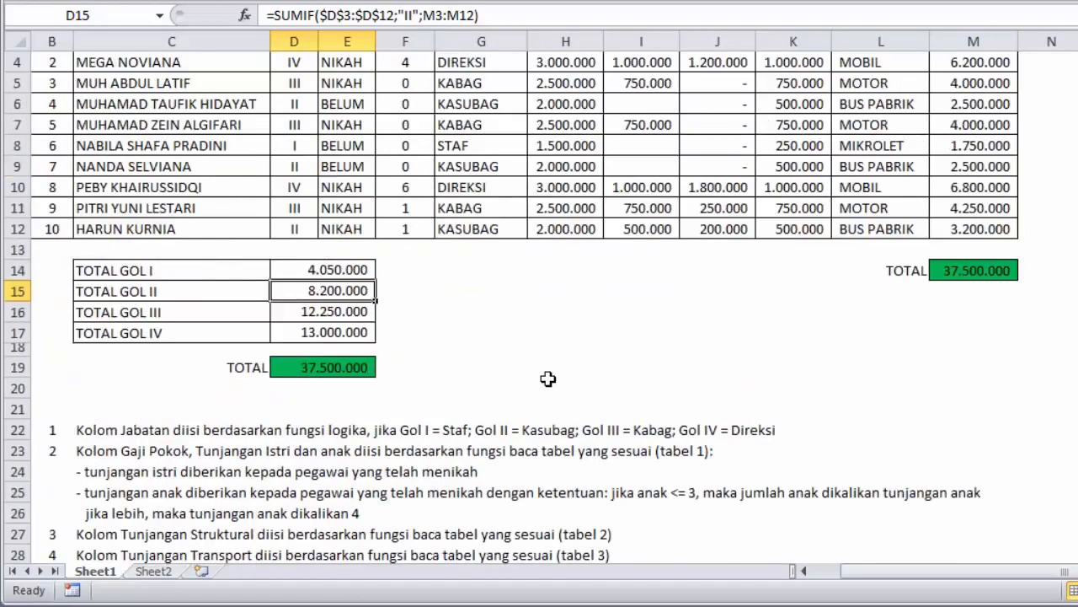
{"action": "left_click", "coordinate": [509, 438]}
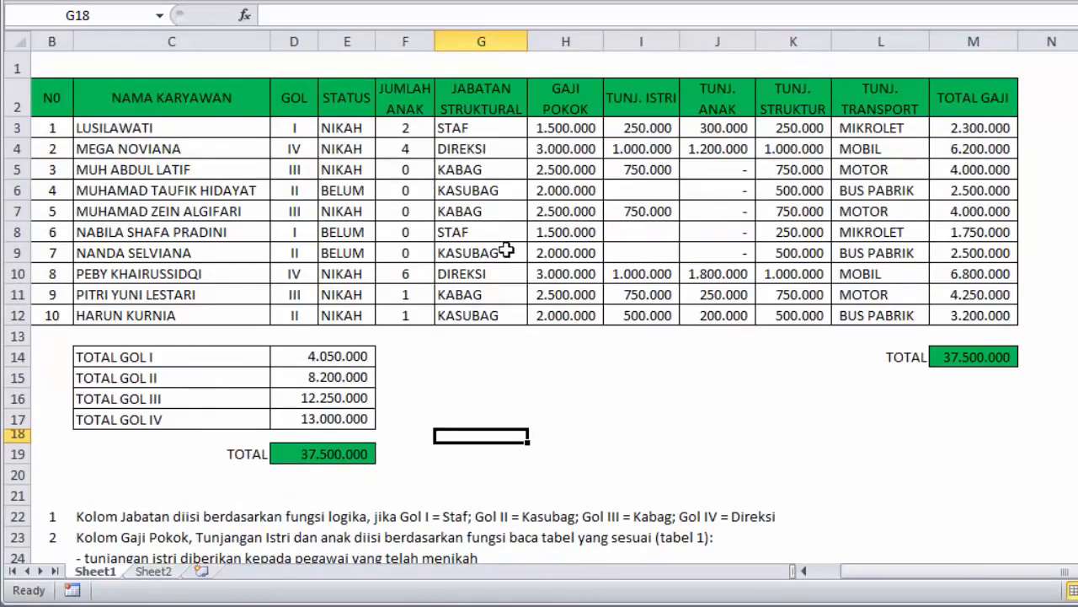
{"action": "scroll", "coordinate": [417, 226], "scroll_direction": "down", "scroll_amount": 6}
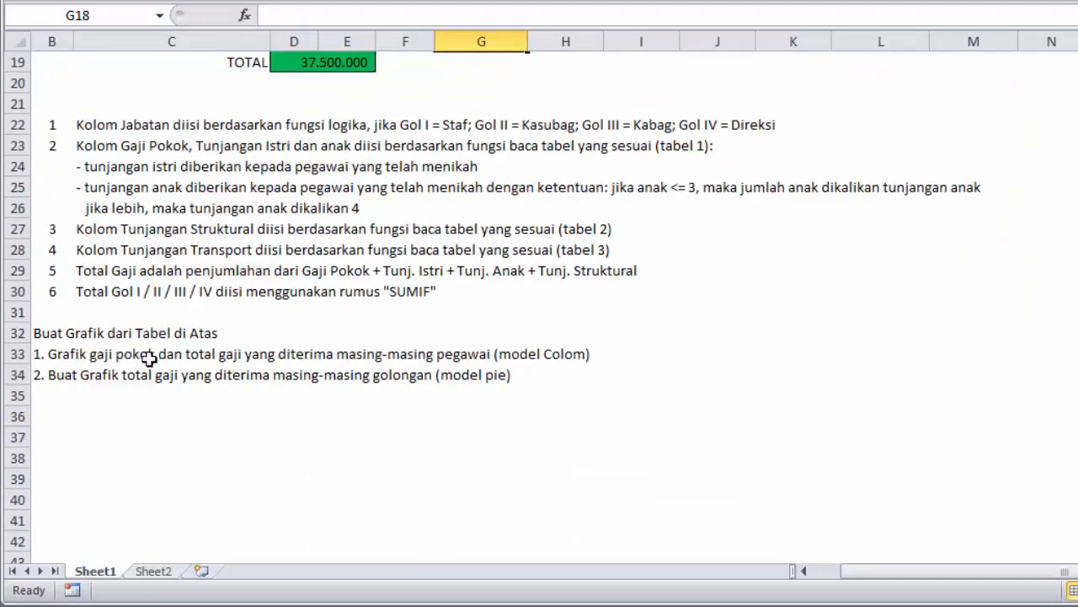
{"action": "scroll", "coordinate": [312, 372], "scroll_direction": "up", "scroll_amount": 6}
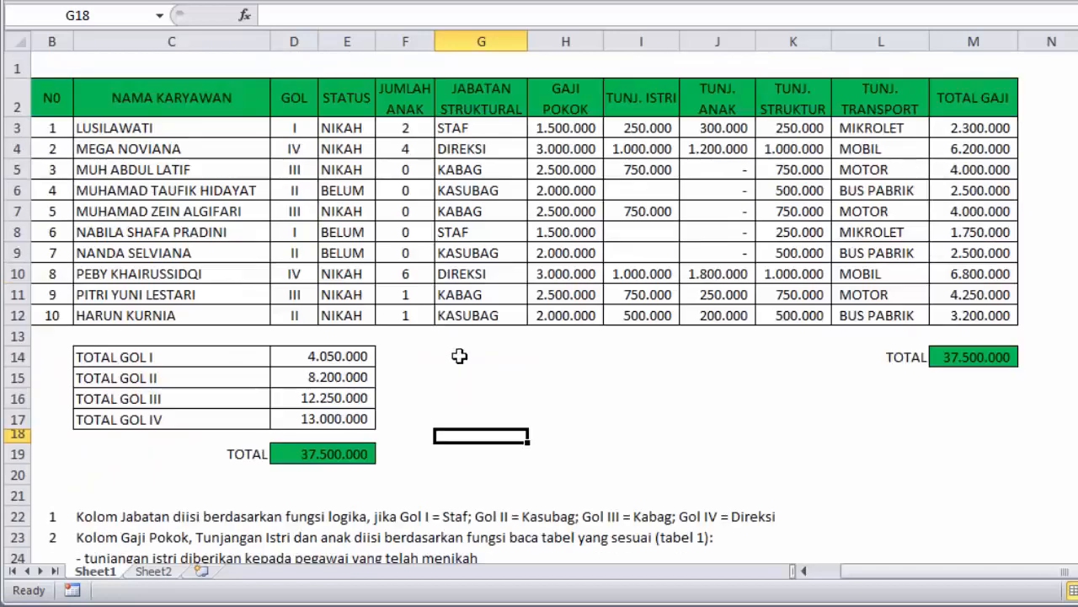
Insert a 2-D clustered column chart from the GAJI POKOK values H3:H12 and the TOTAL GAJI values M3:M12.
{"action": "left_click_drag", "start_coordinate": [565, 120], "coordinate": [582, 316]}
{"action": "left_click_drag", "start_coordinate": [977, 128], "coordinate": [1003, 314]}
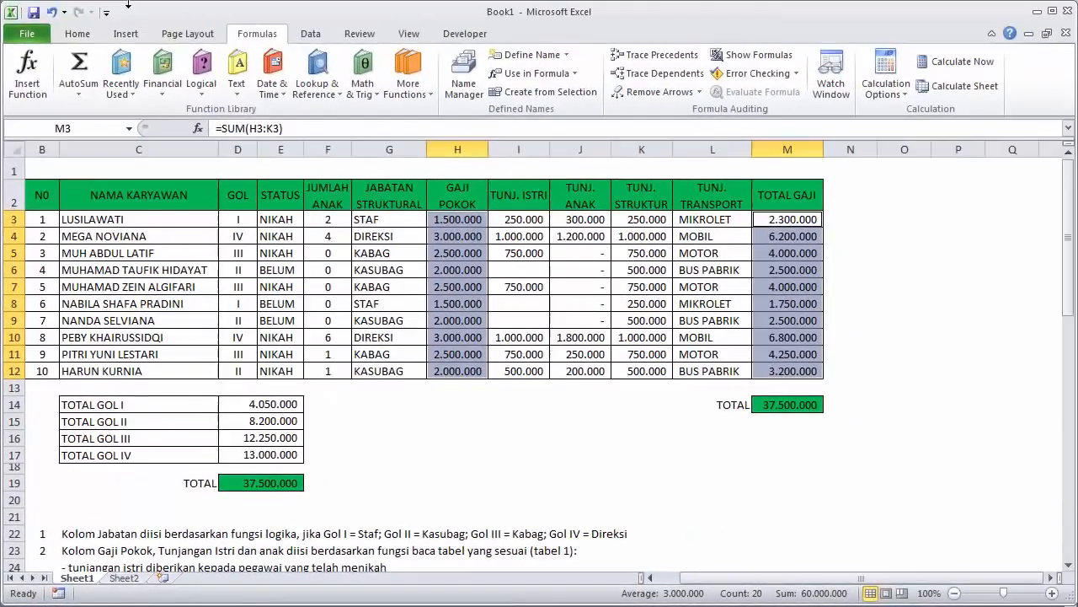
{"action": "left_click", "coordinate": [126, 31]}
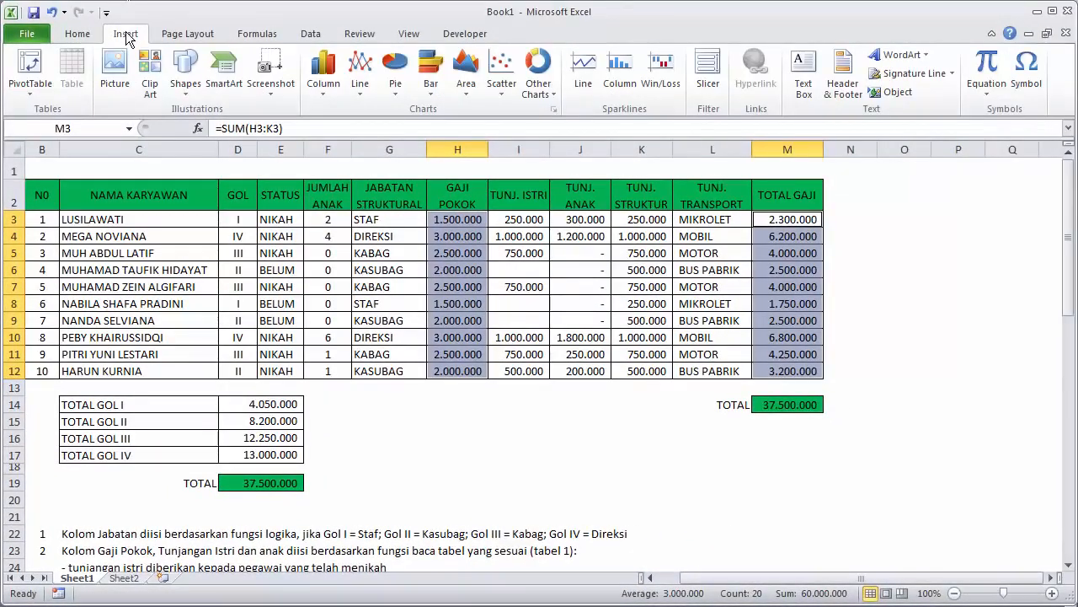
{"action": "left_click", "coordinate": [323, 76]}
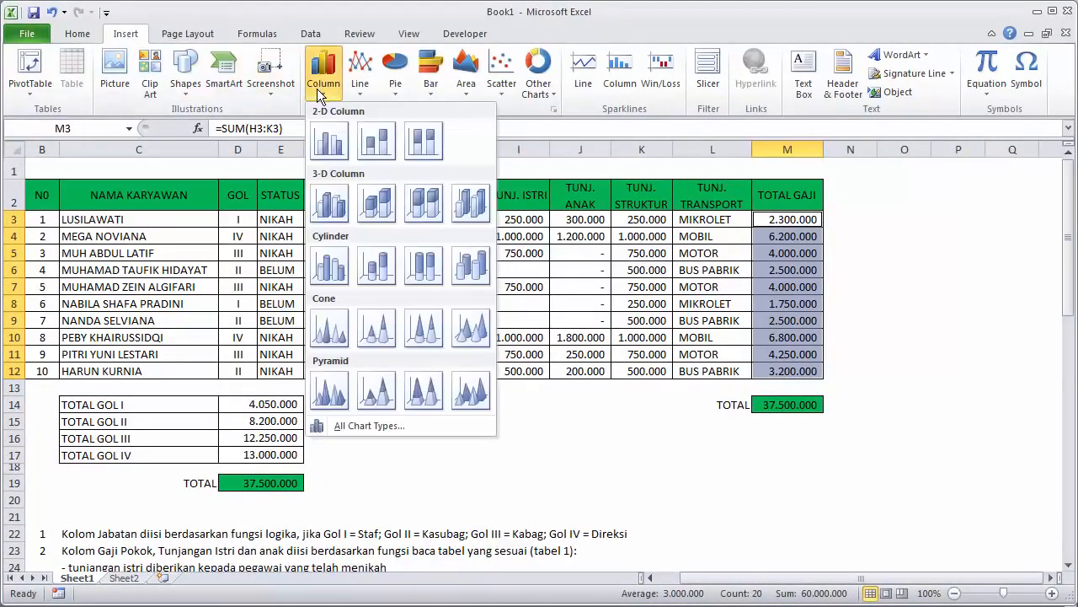
{"action": "left_click", "coordinate": [329, 139]}
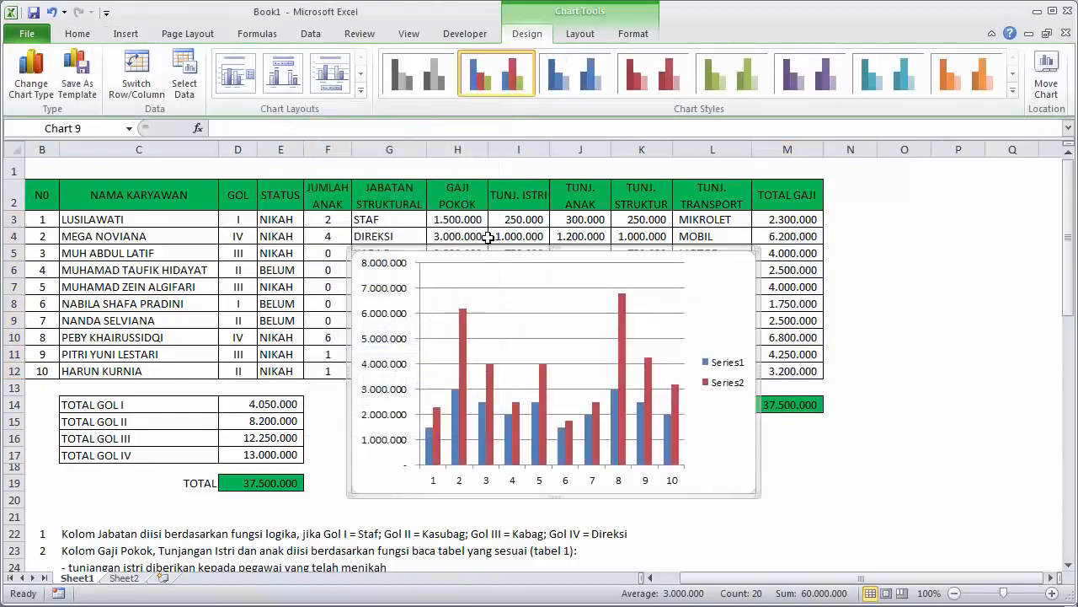
Move the column chart beside the GOL totals, starting around column J, and recheck the column chart instruction in row 33.
{"action": "left_click_drag", "start_coordinate": [464, 256], "coordinate": [738, 303]}
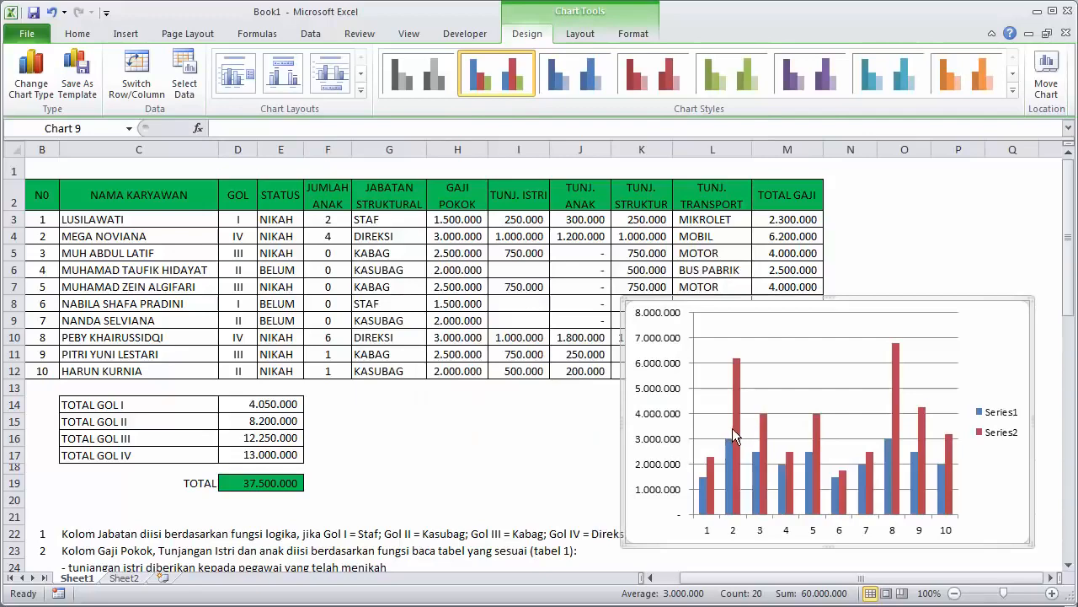
{"action": "left_click_drag", "start_coordinate": [778, 309], "coordinate": [704, 279]}
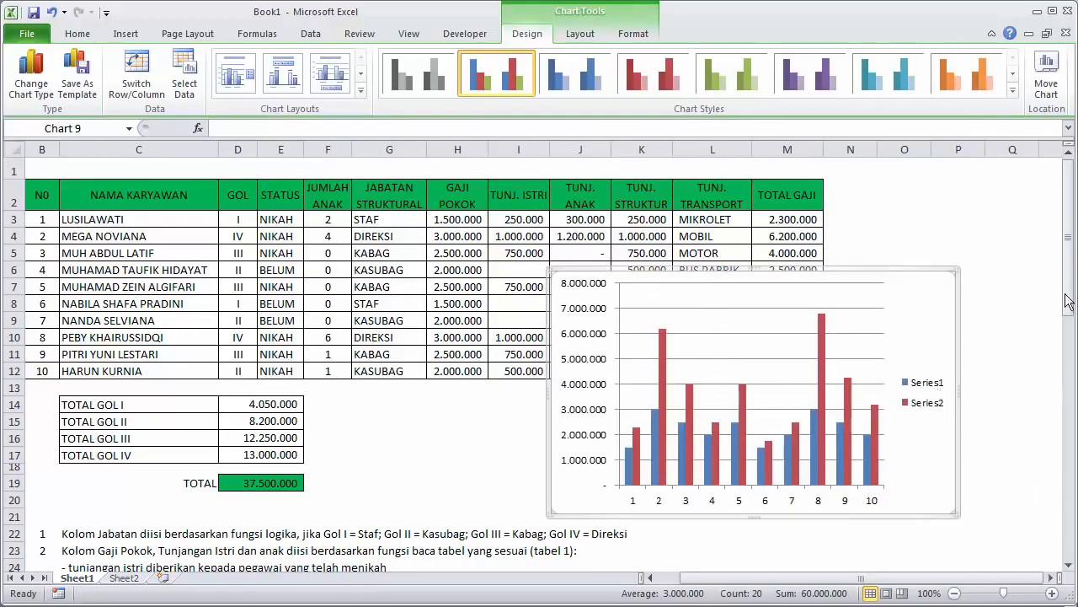
{"action": "left_click_drag", "start_coordinate": [1068, 301], "coordinate": [1068, 374]}
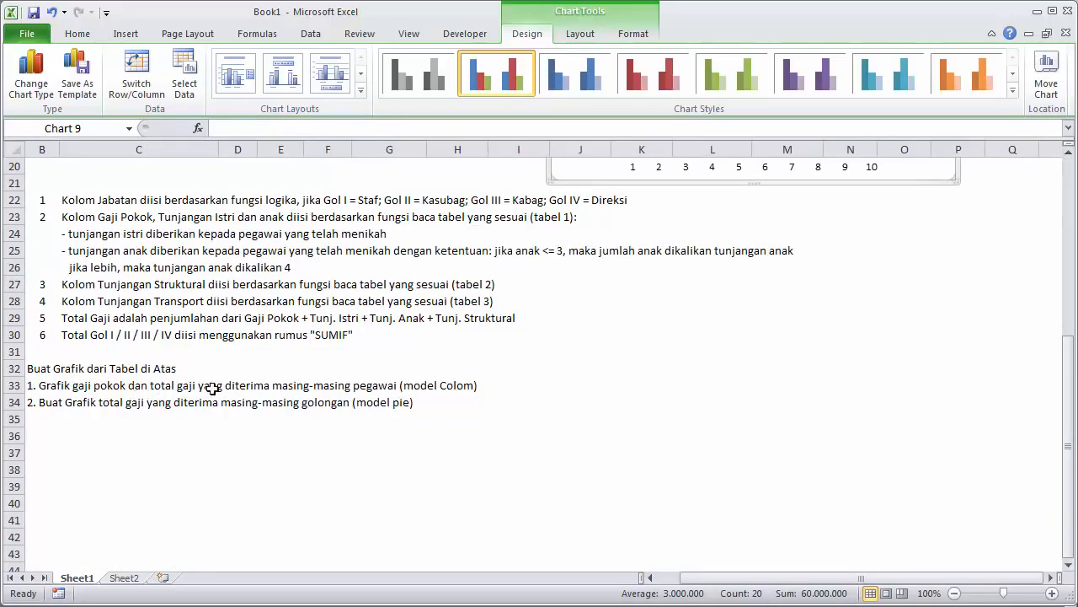
{"action": "left_click_drag", "start_coordinate": [1072, 479], "coordinate": [1071, 353]}
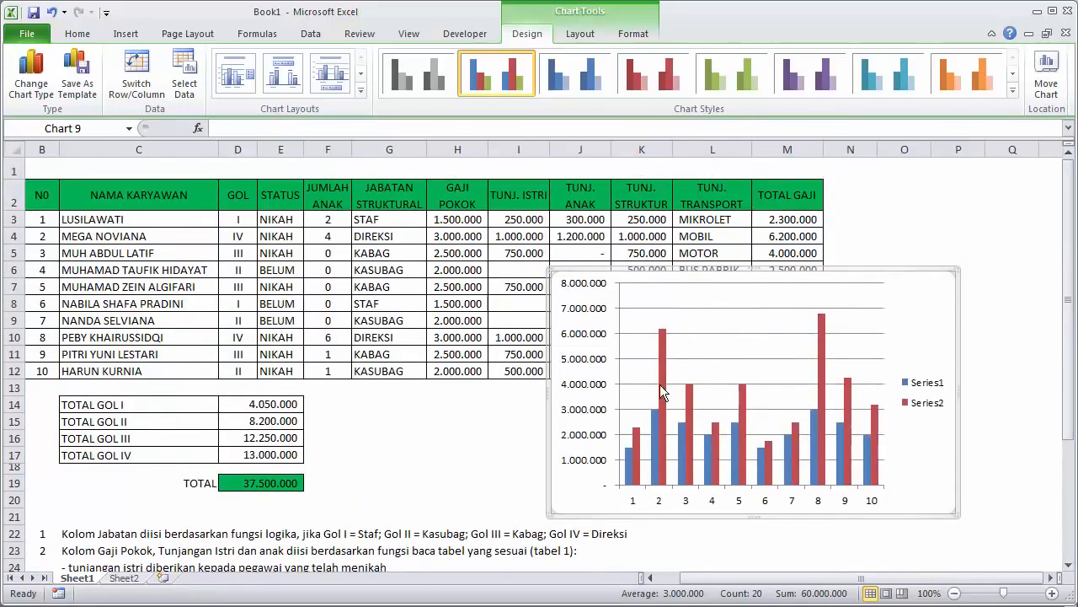
Name the column chart's first series from the GAJI POKOK header cell H2.
{"action": "left_click", "coordinate": [922, 375]}
{"action": "right_click", "coordinate": [921, 374]}
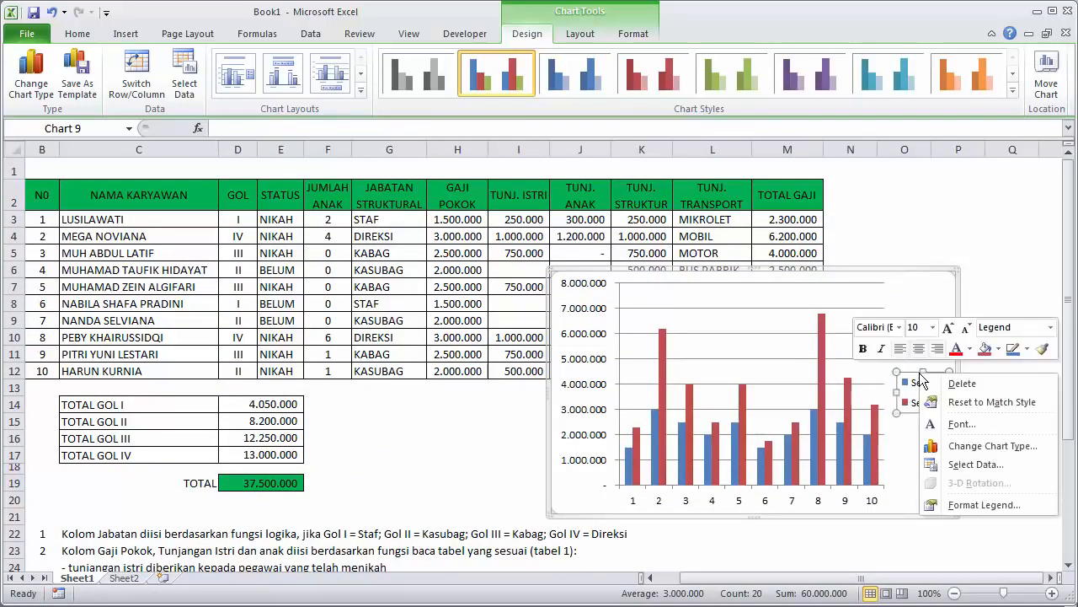
{"action": "left_click", "coordinate": [975, 464]}
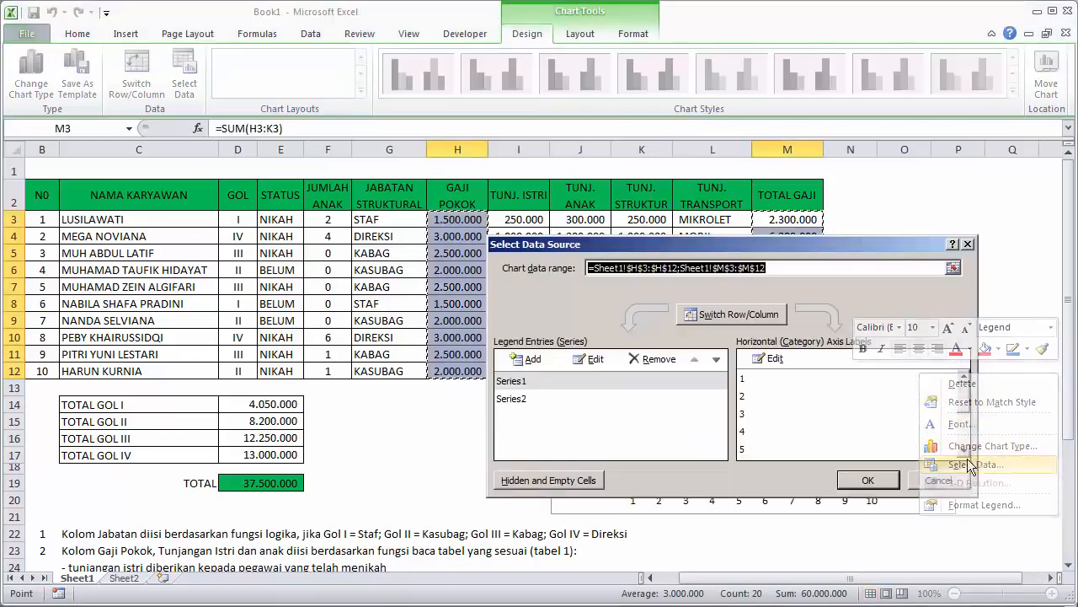
{"action": "left_click", "coordinate": [521, 381]}
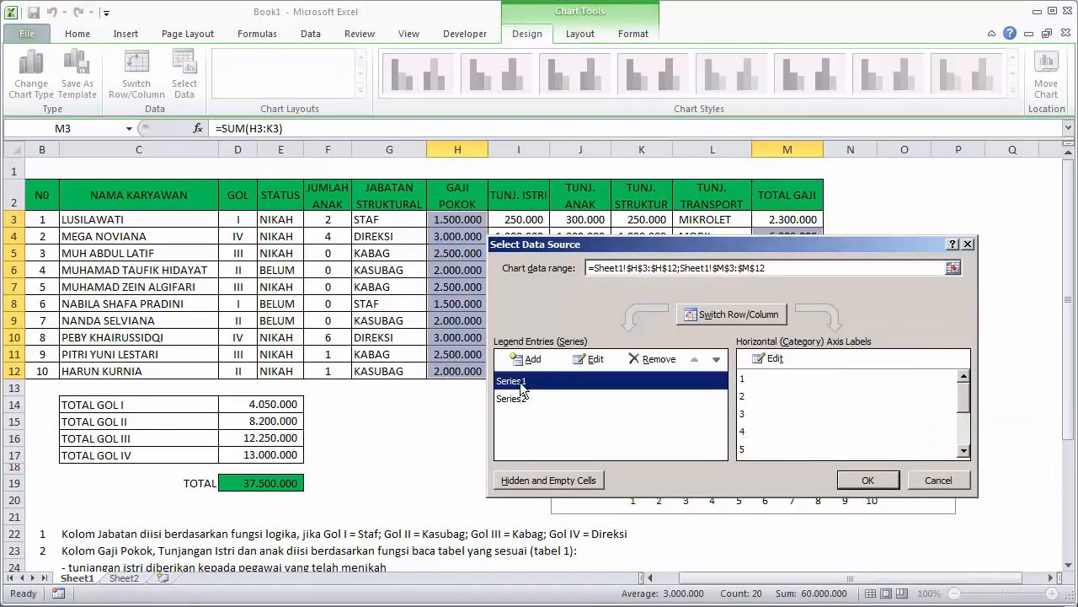
{"action": "left_click", "coordinate": [598, 359]}
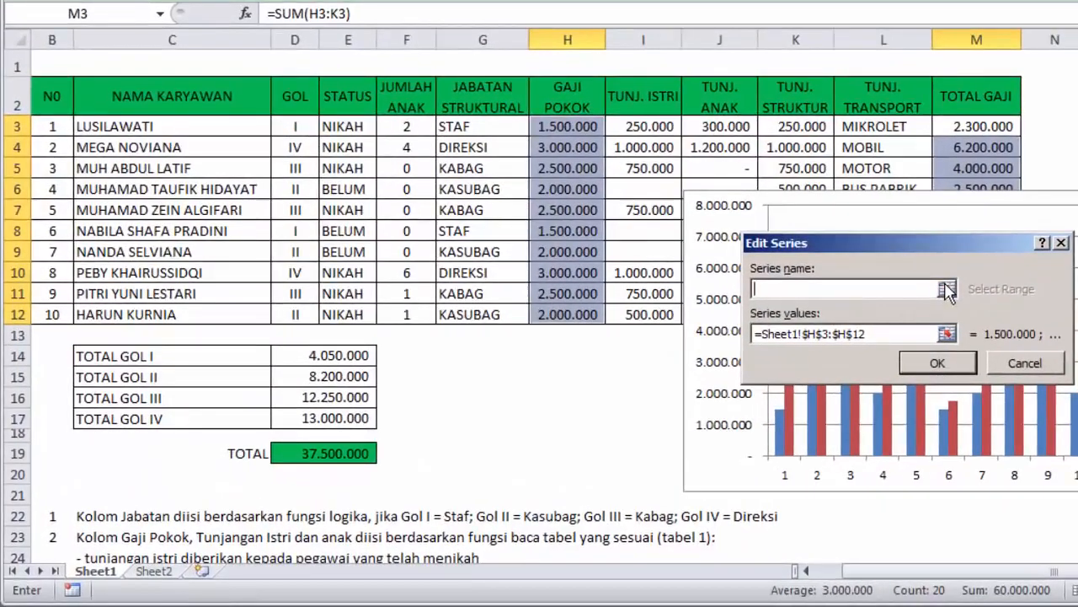
{"action": "left_click", "coordinate": [947, 290]}
{"action": "left_click", "coordinate": [592, 106]}
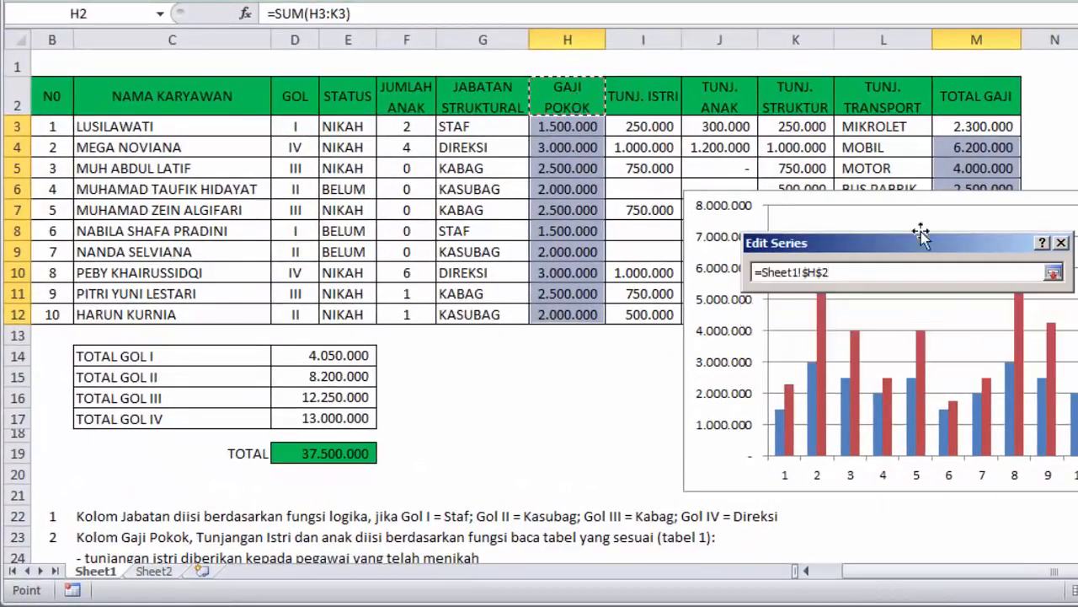
{"action": "left_click", "coordinate": [1052, 273]}
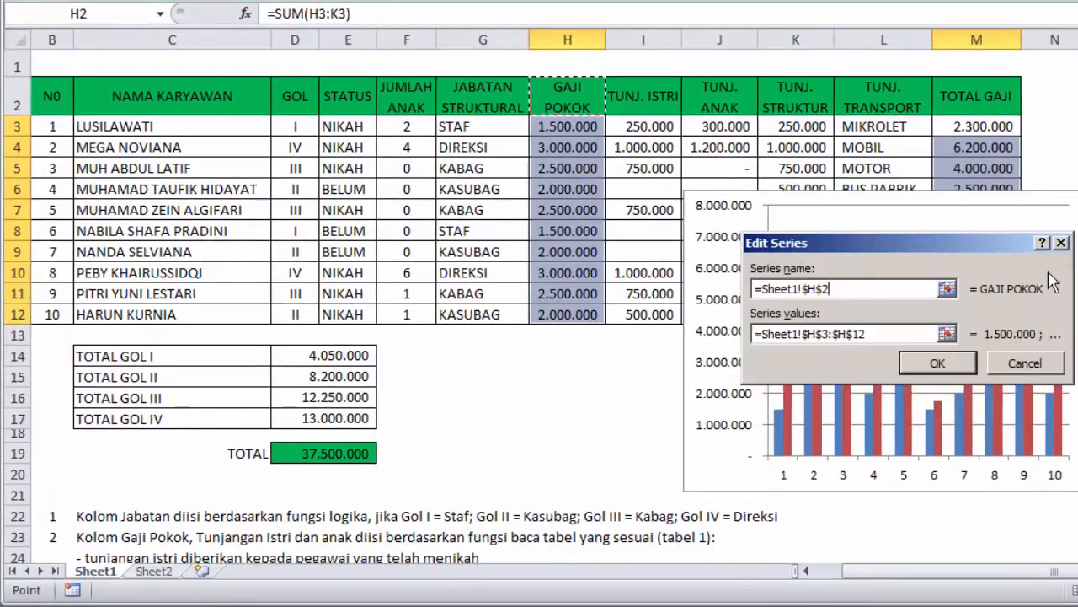
{"action": "left_click", "coordinate": [933, 366]}
Name the column chart's second series from the TOTAL GAJI header cell M2 and apply the data source changes.
{"action": "left_click", "coordinate": [644, 352]}
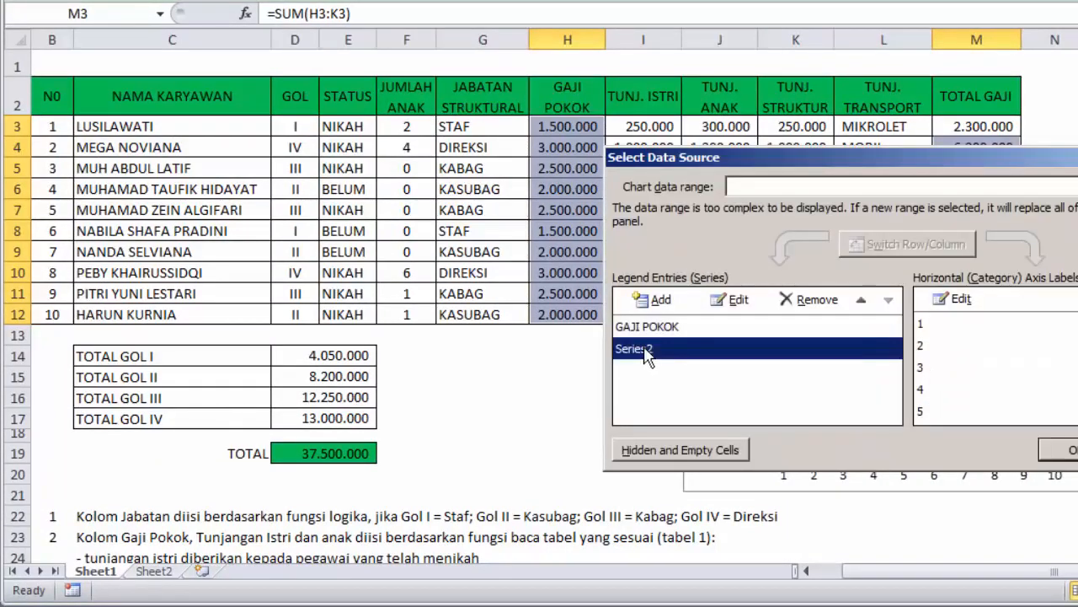
{"action": "left_click", "coordinate": [741, 299]}
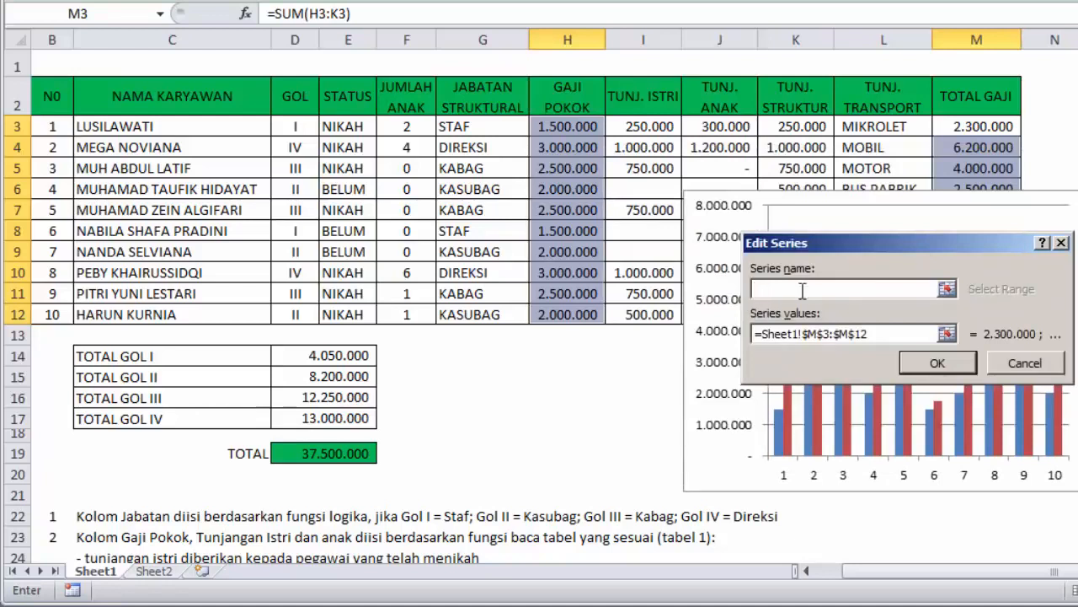
{"action": "left_click", "coordinate": [946, 289]}
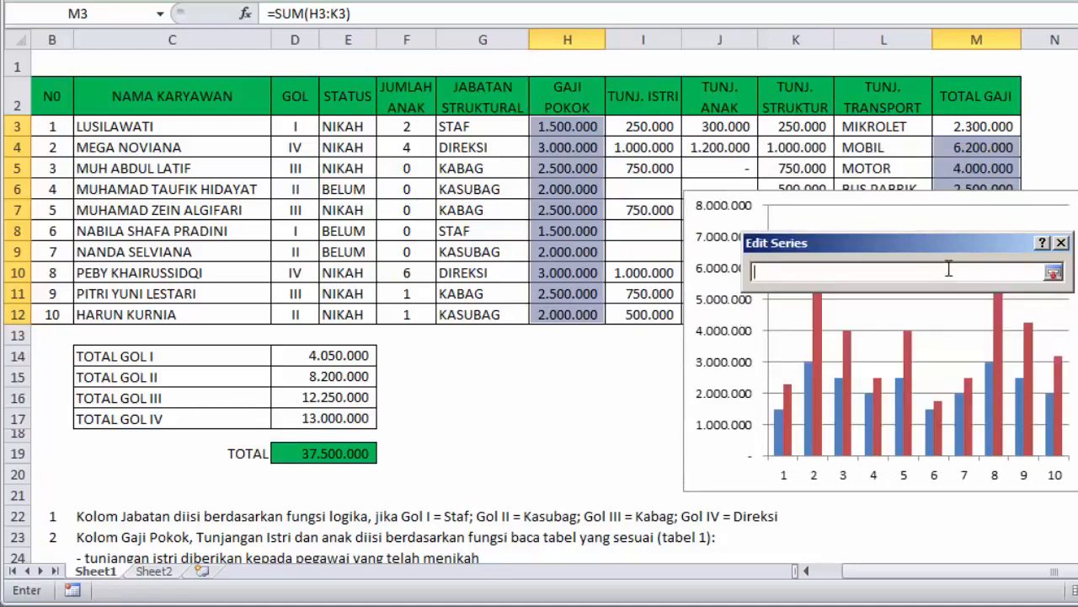
{"action": "left_click", "coordinate": [977, 97]}
{"action": "left_click", "coordinate": [1053, 272]}
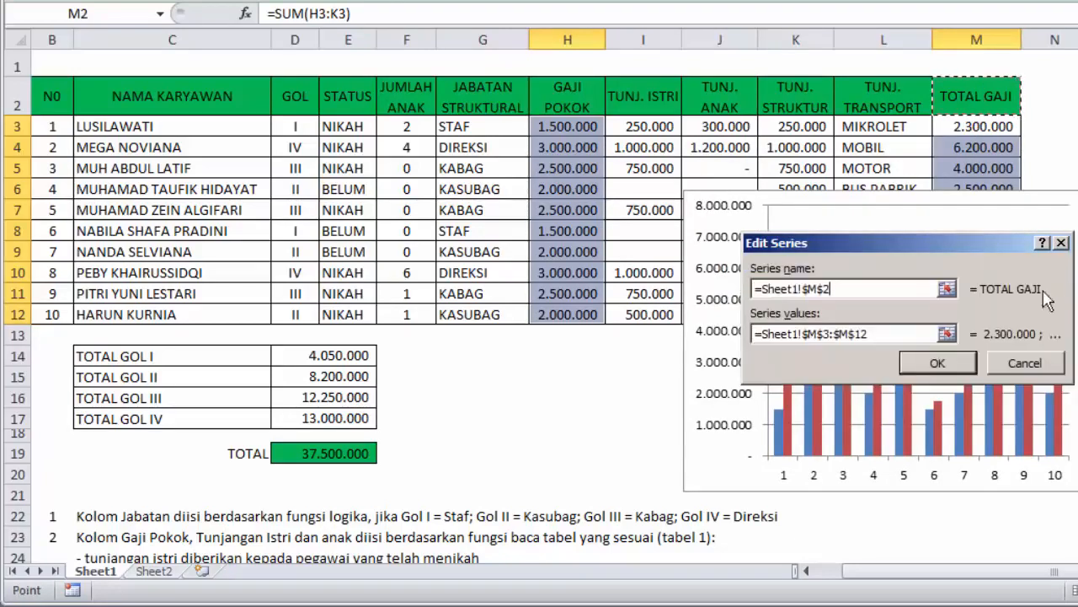
{"action": "left_click", "coordinate": [969, 358]}
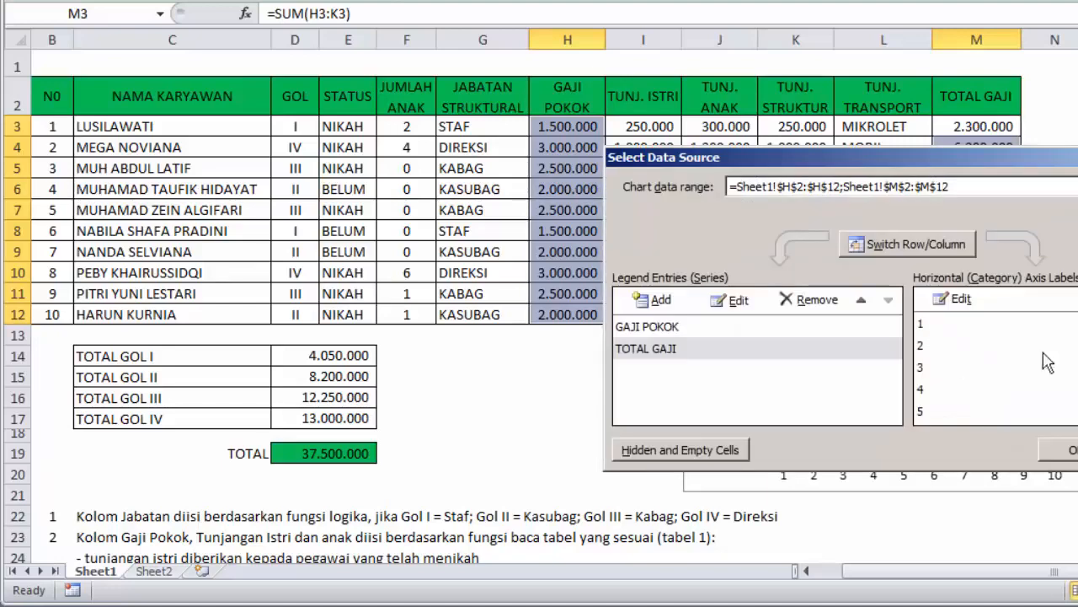
{"action": "left_click", "coordinate": [1068, 448]}
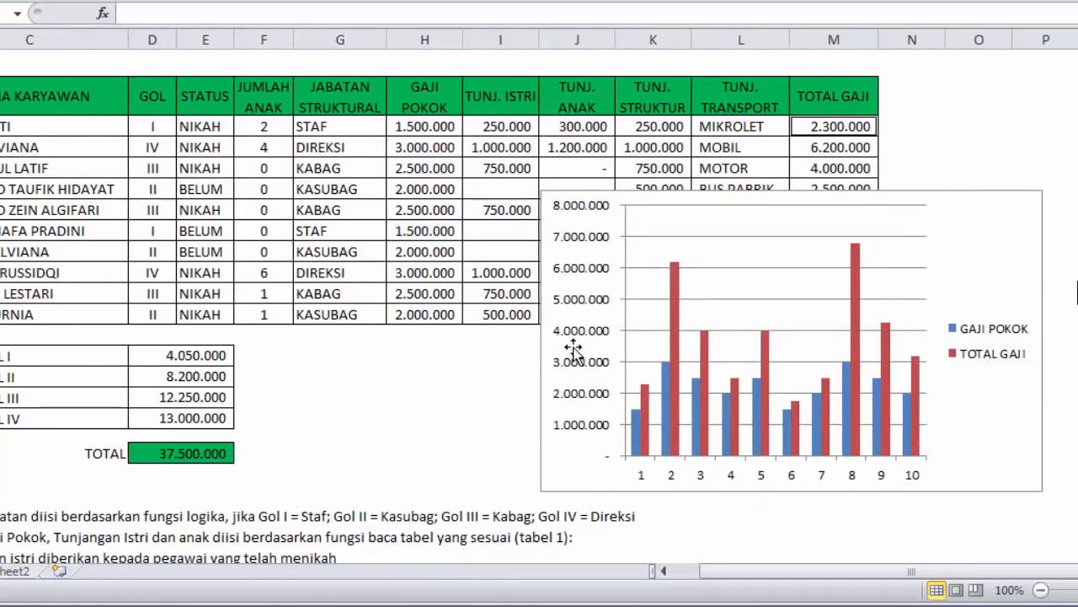
Move the column chart below the chart instructions, starting around cell B36, and deselect it.
{"action": "left_click_drag", "start_coordinate": [570, 352], "coordinate": [947, 321]}
{"action": "scroll", "coordinate": [811, 303], "scroll_direction": "down", "scroll_amount": 6}
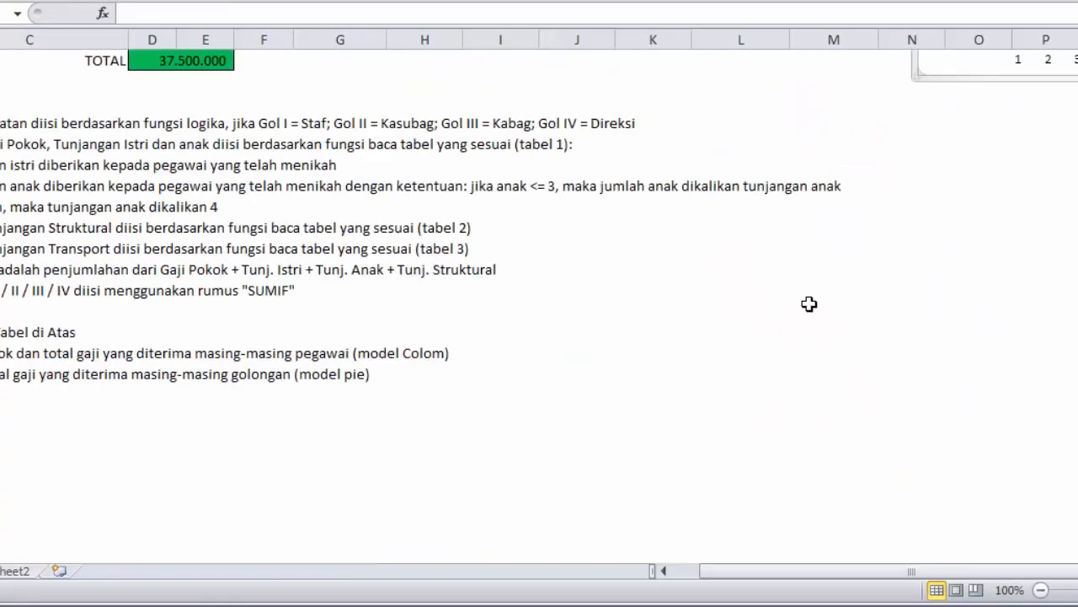
{"action": "scroll", "coordinate": [811, 303], "scroll_direction": "up", "scroll_amount": 6}
{"action": "left_click", "coordinate": [887, 233]}
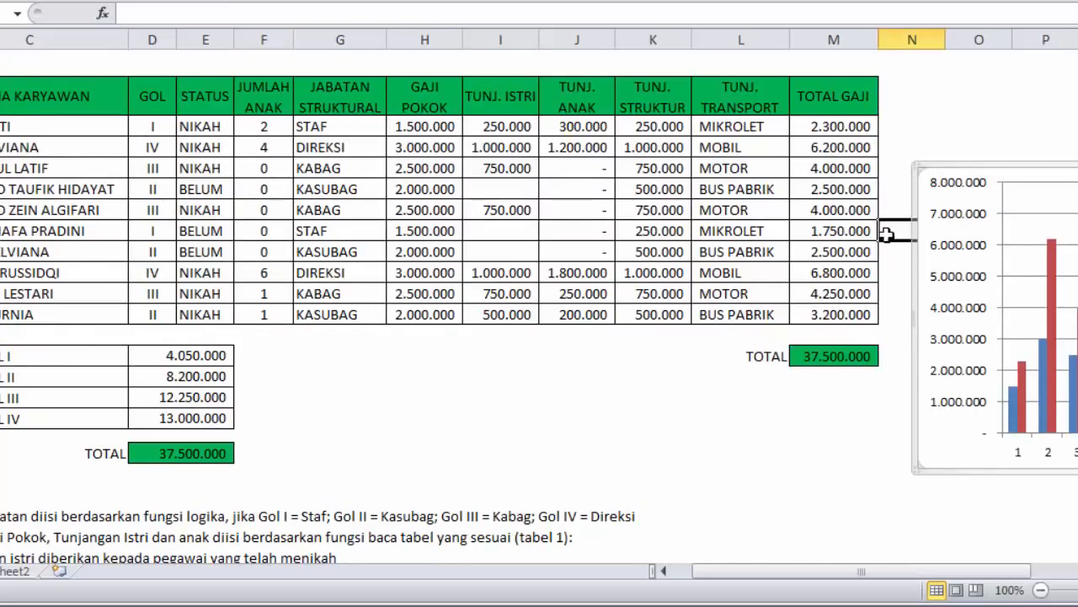
{"action": "left_click", "coordinate": [950, 361]}
{"action": "scroll", "coordinate": [913, 345], "scroll_direction": "down", "scroll_amount": 3}
{"action": "scroll", "coordinate": [913, 343], "scroll_direction": "down", "scroll_amount": 1}
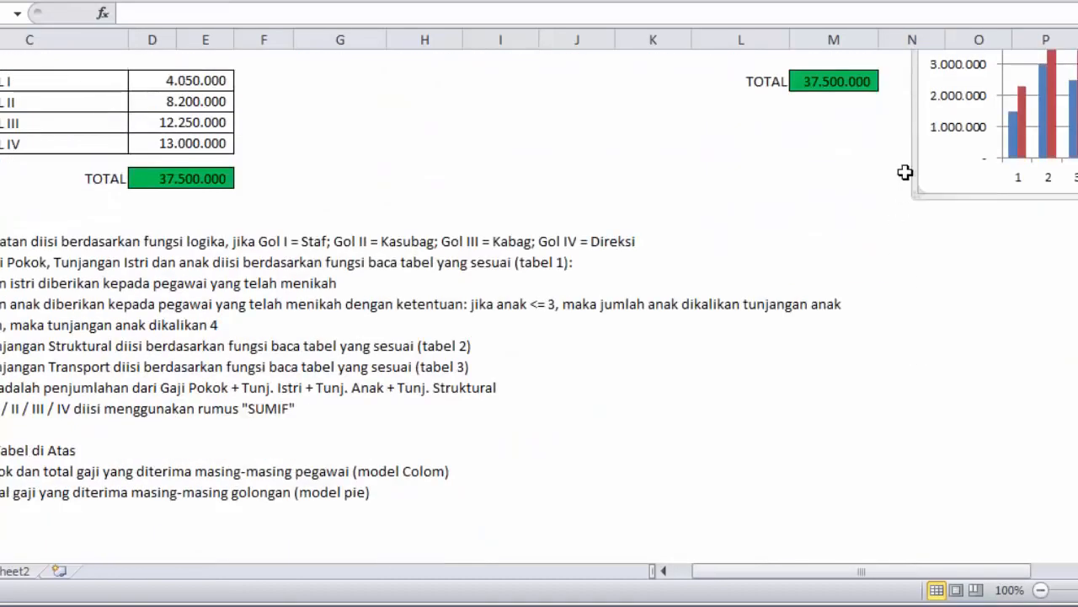
{"action": "scroll", "coordinate": [917, 177], "scroll_direction": "up", "scroll_amount": 1}
{"action": "left_click_drag", "start_coordinate": [917, 178], "coordinate": [729, 525]}
{"action": "scroll", "coordinate": [727, 270], "scroll_direction": "down", "scroll_amount": 7}
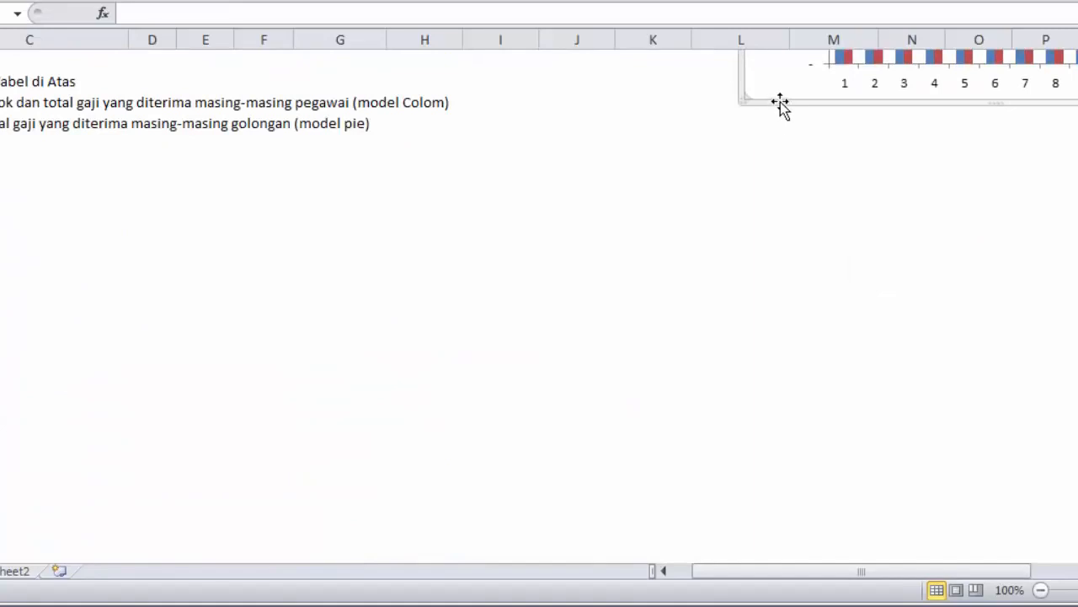
{"action": "left_click_drag", "start_coordinate": [783, 104], "coordinate": [2, 484]}
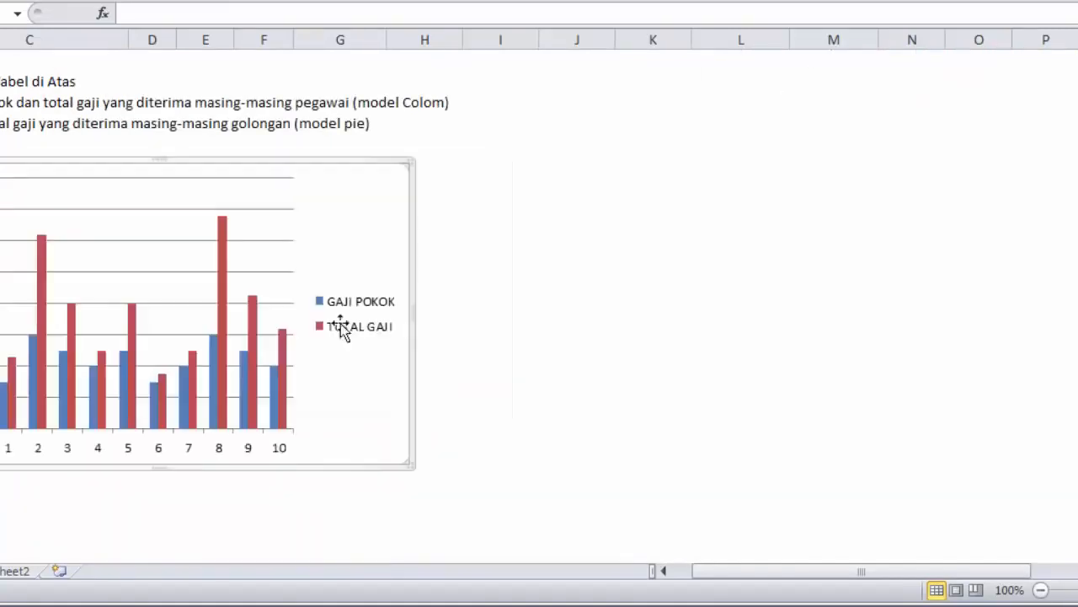
{"action": "scroll", "coordinate": [578, 284], "scroll_direction": "left", "scroll_amount": 2}
{"action": "left_click", "coordinate": [577, 284]}
Insert a basic 2-D pie chart from the GOL totals labels and values in C14:E17.
{"action": "scroll", "coordinate": [650, 284], "scroll_direction": "up", "scroll_amount": 10}
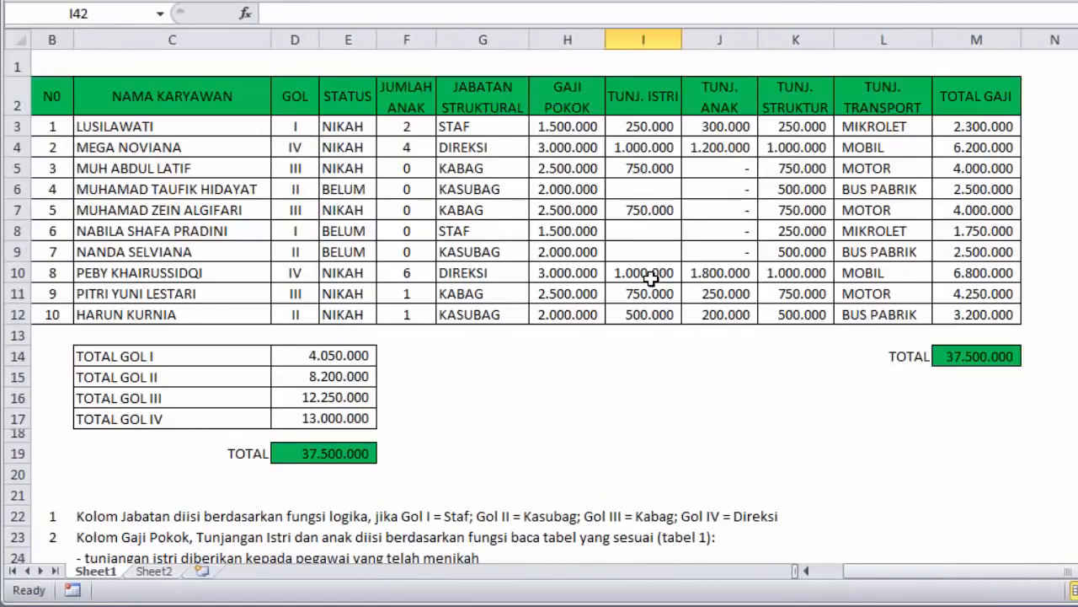
{"action": "scroll", "coordinate": [482, 379], "scroll_direction": "down", "scroll_amount": 6}
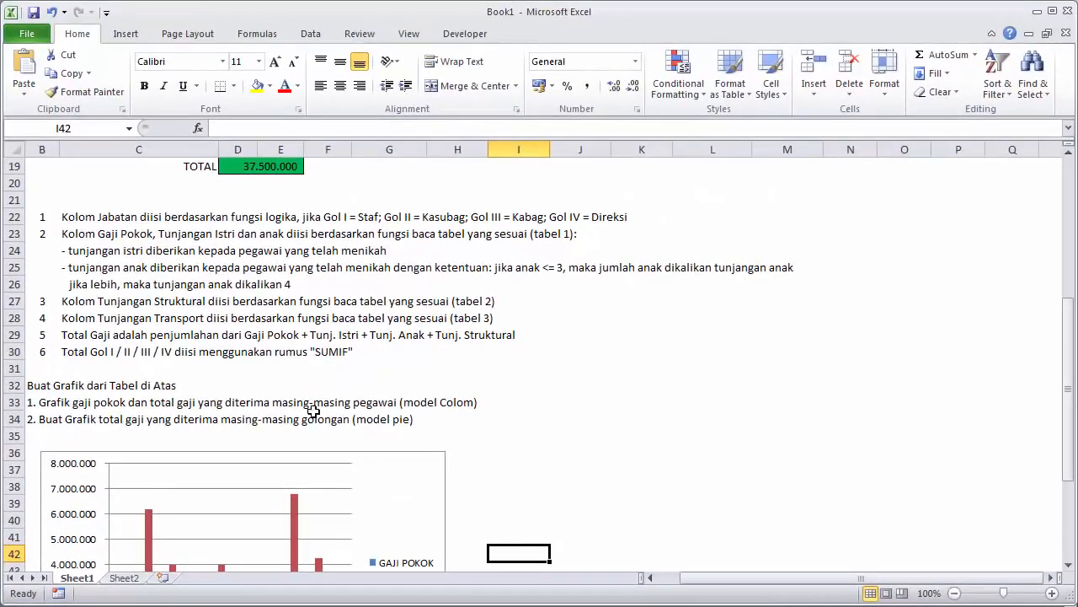
{"action": "scroll", "coordinate": [303, 431], "scroll_direction": "up", "scroll_amount": 6}
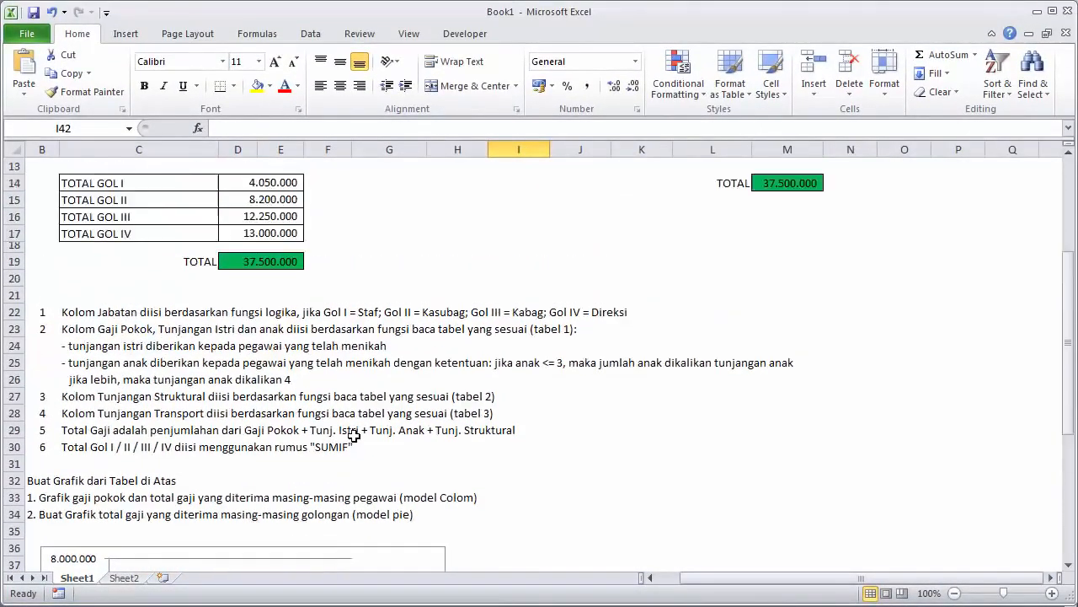
{"action": "scroll", "coordinate": [261, 253], "scroll_direction": "down", "scroll_amount": 2}
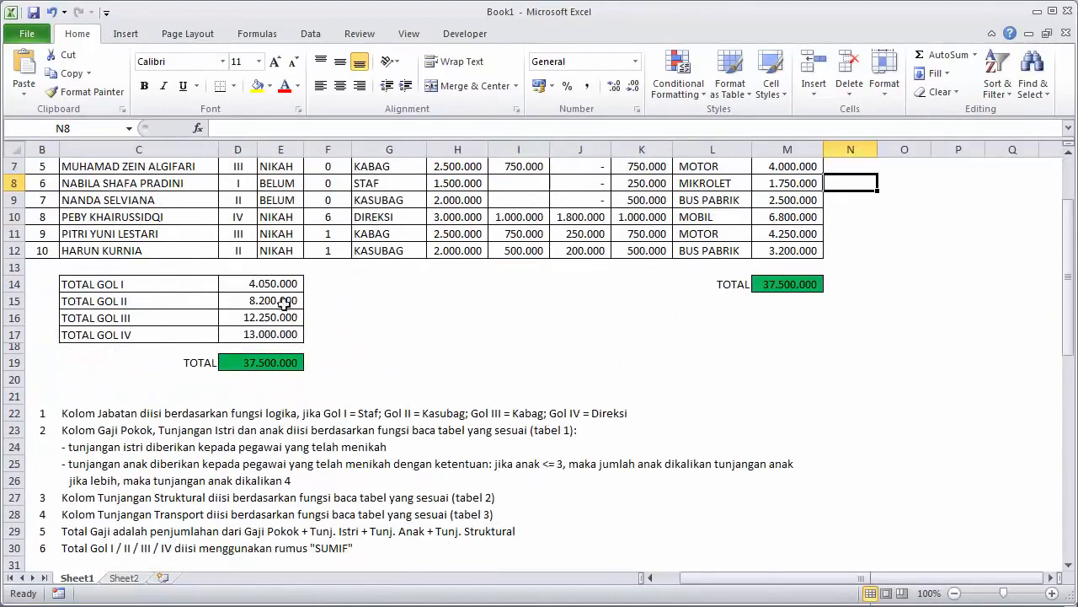
{"action": "left_click", "coordinate": [169, 282]}
{"action": "left_click_drag", "start_coordinate": [169, 282], "coordinate": [252, 330]}
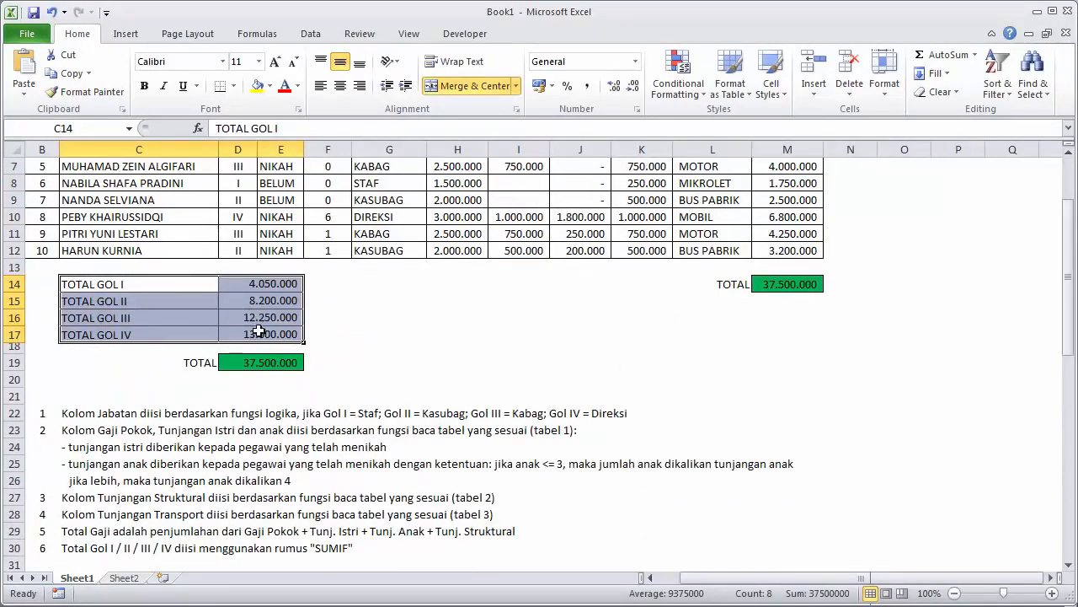
{"action": "scroll", "coordinate": [257, 291], "scroll_direction": "up", "scroll_amount": 2}
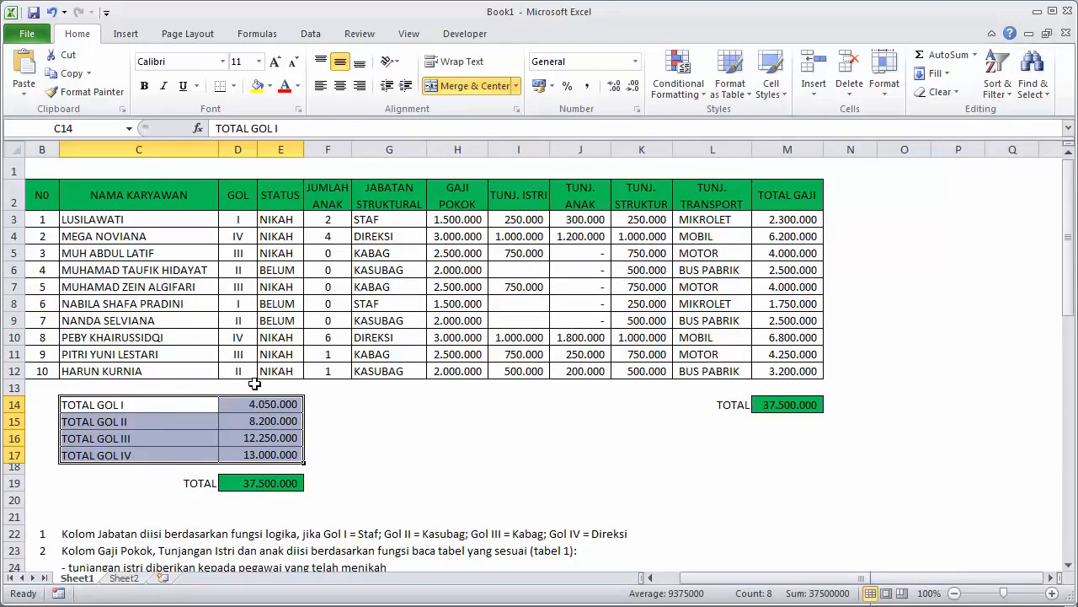
{"action": "left_click", "coordinate": [339, 426]}
{"action": "left_click_drag", "start_coordinate": [92, 405], "coordinate": [252, 455]}
{"action": "left_click", "coordinate": [128, 35]}
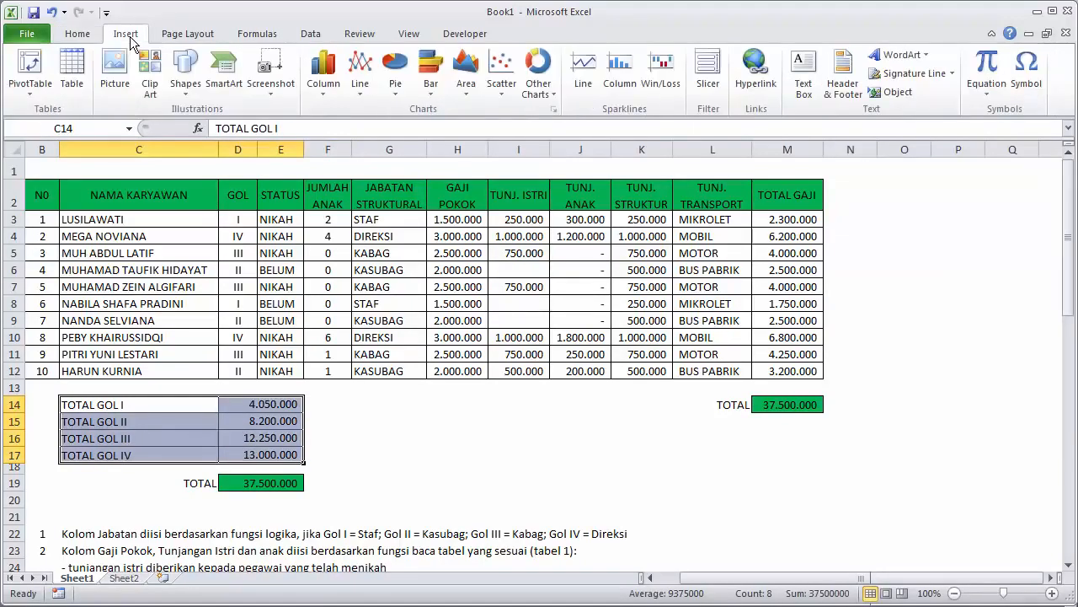
{"action": "left_click", "coordinate": [395, 86]}
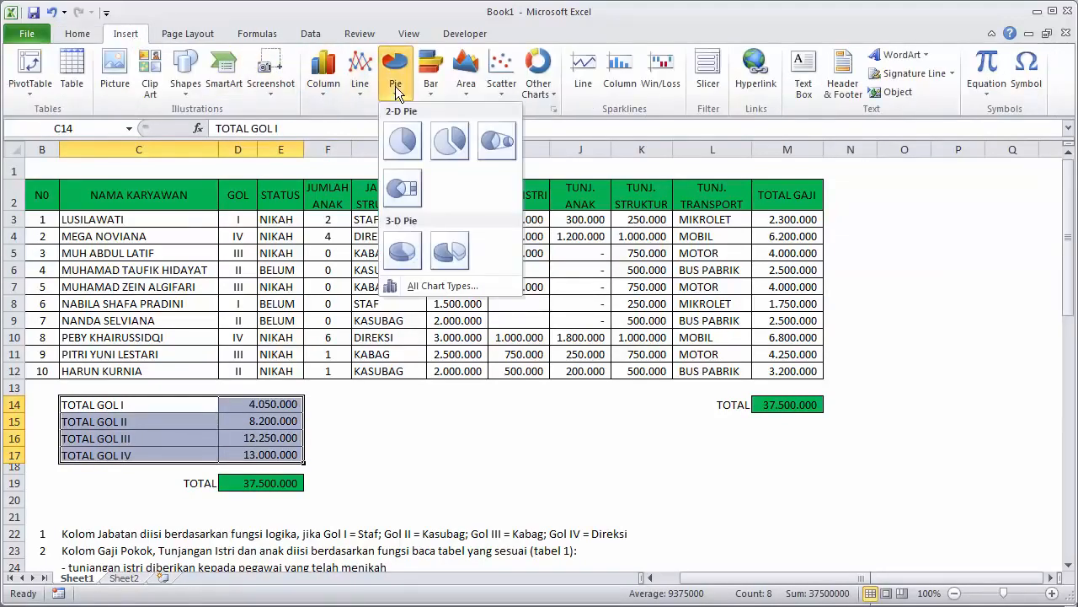
{"action": "left_click", "coordinate": [402, 141]}
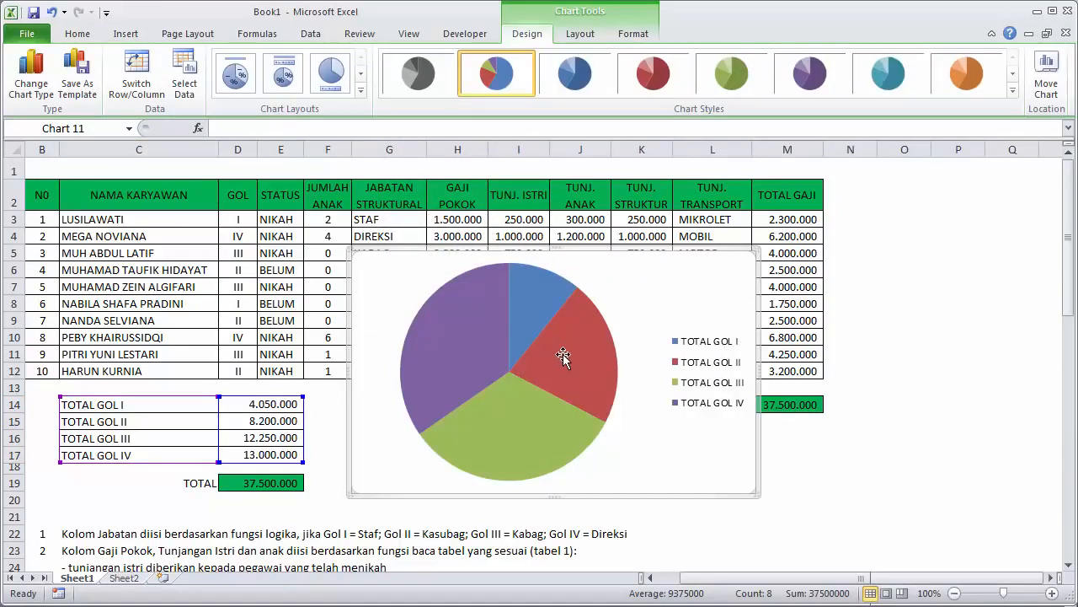
Move the pie chart beside the column chart below the instructions, starting around cell H36.
{"action": "left_click_drag", "start_coordinate": [628, 250], "coordinate": [786, 576]}
{"action": "scroll", "coordinate": [838, 345], "scroll_direction": "down", "scroll_amount": 4}
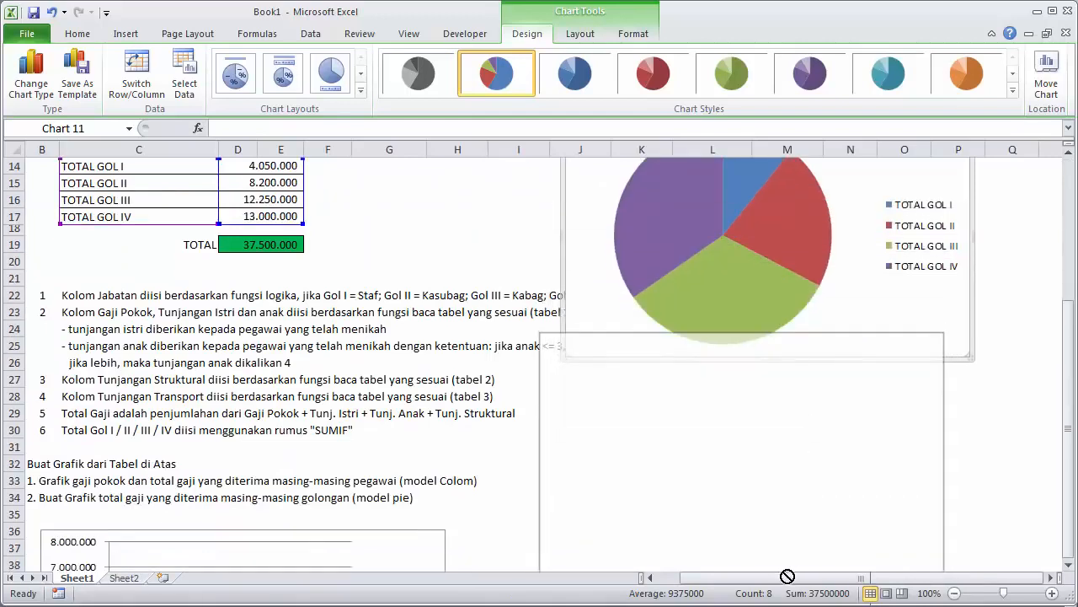
{"action": "scroll", "coordinate": [749, 349], "scroll_direction": "down", "scroll_amount": 8}
{"action": "scroll", "coordinate": [747, 344], "scroll_direction": "up", "scroll_amount": 5}
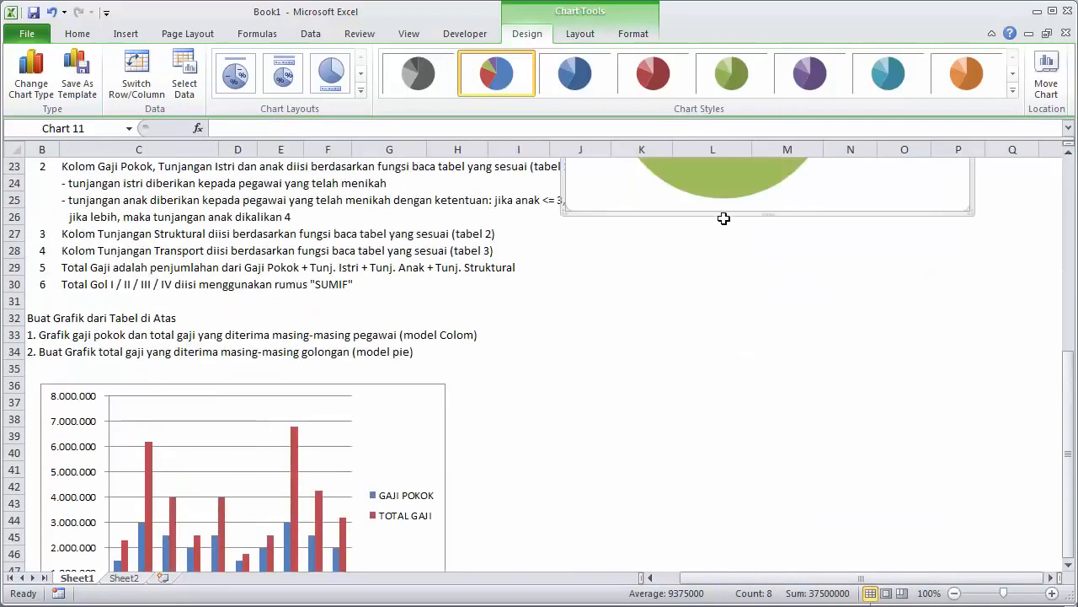
{"action": "left_click_drag", "start_coordinate": [724, 218], "coordinate": [638, 522]}
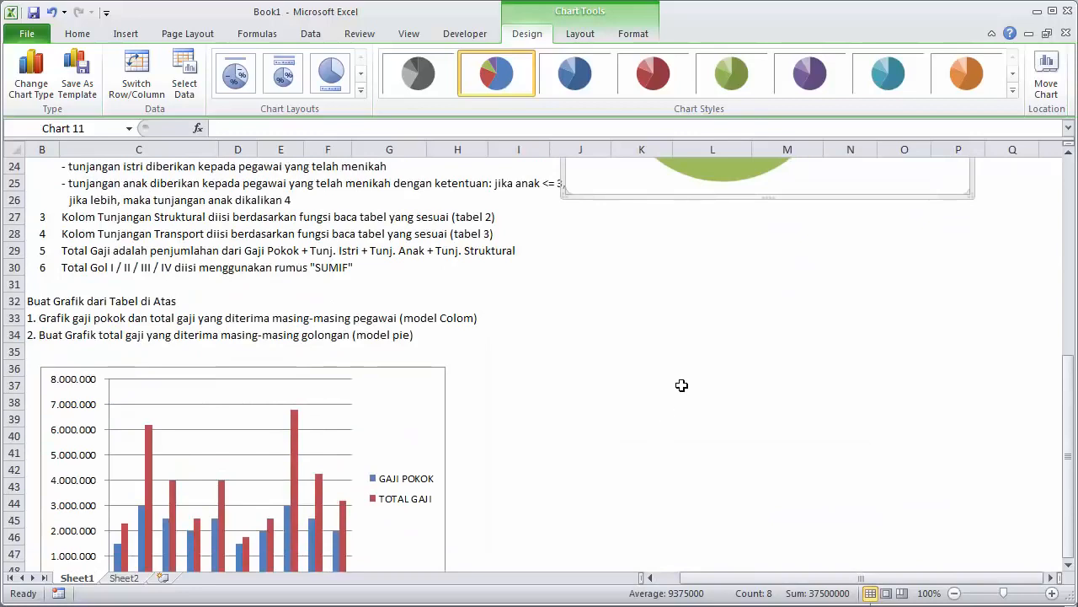
{"action": "scroll", "coordinate": [686, 375], "scroll_direction": "up", "scroll_amount": 3}
{"action": "left_click_drag", "start_coordinate": [700, 284], "coordinate": [607, 474]}
{"action": "scroll", "coordinate": [636, 412], "scroll_direction": "down", "scroll_amount": 5}
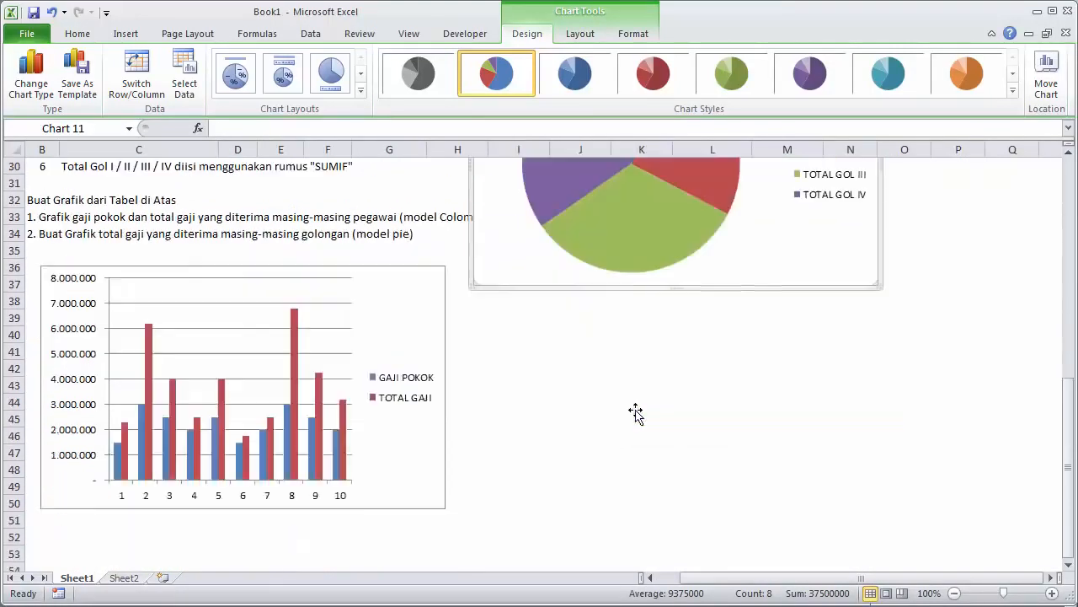
{"action": "scroll", "coordinate": [636, 412], "scroll_direction": "down", "scroll_amount": 1}
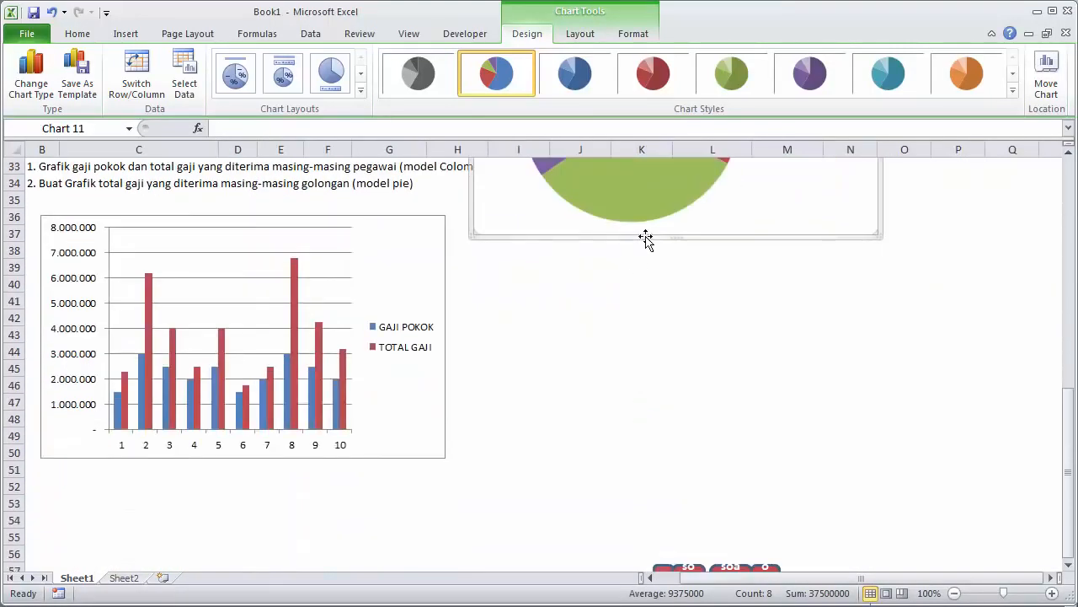
{"action": "left_click_drag", "start_coordinate": [645, 240], "coordinate": [634, 469]}
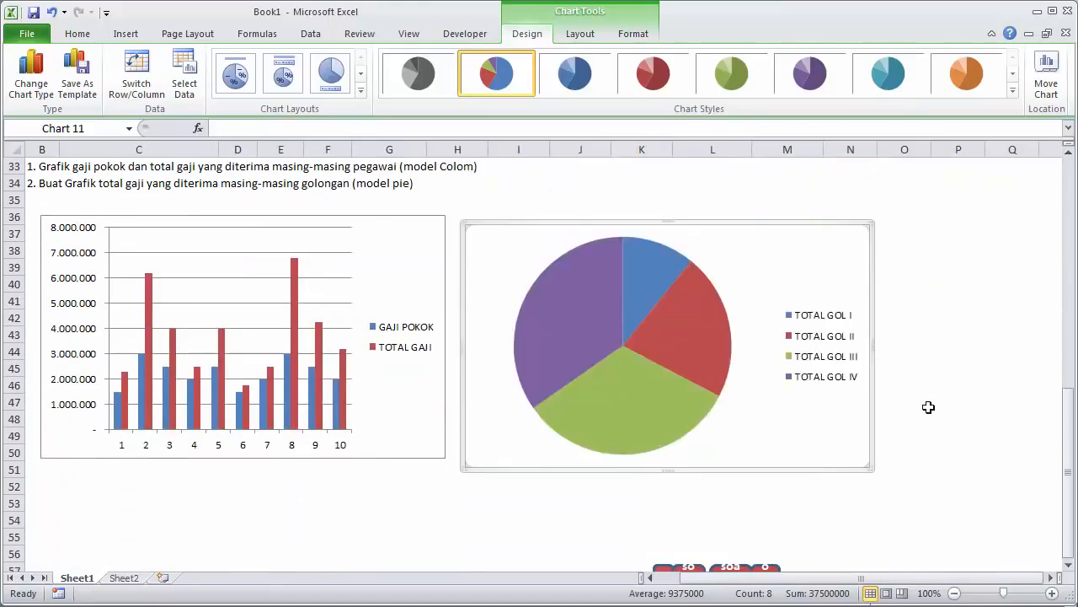
Add data labels to the slices of the GOL totals pie chart.
{"action": "scroll", "coordinate": [928, 407], "scroll_direction": "up", "scroll_amount": 1}
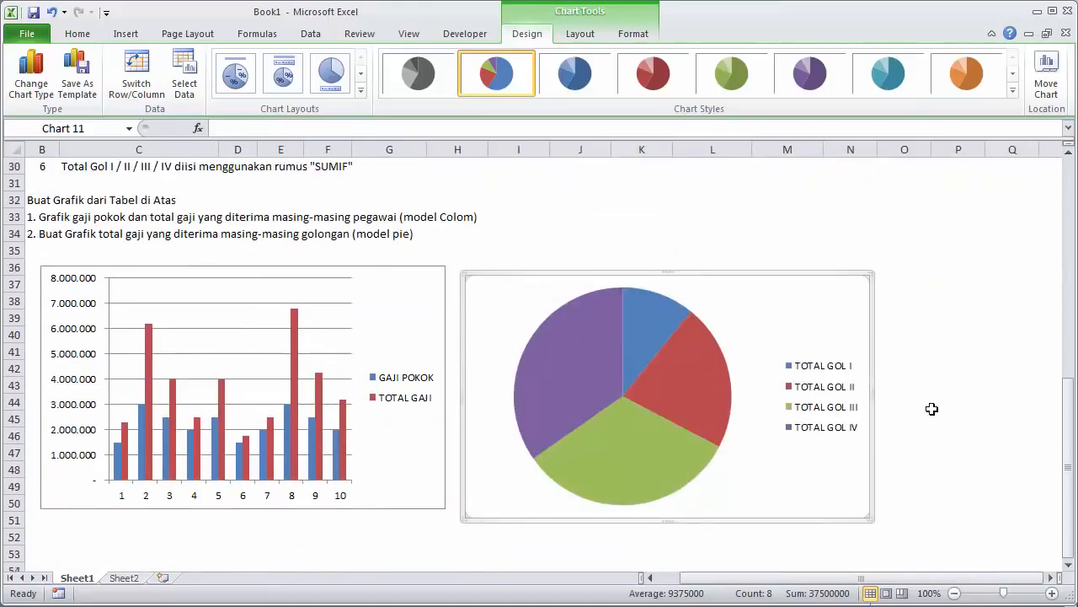
{"action": "right_click", "coordinate": [581, 342]}
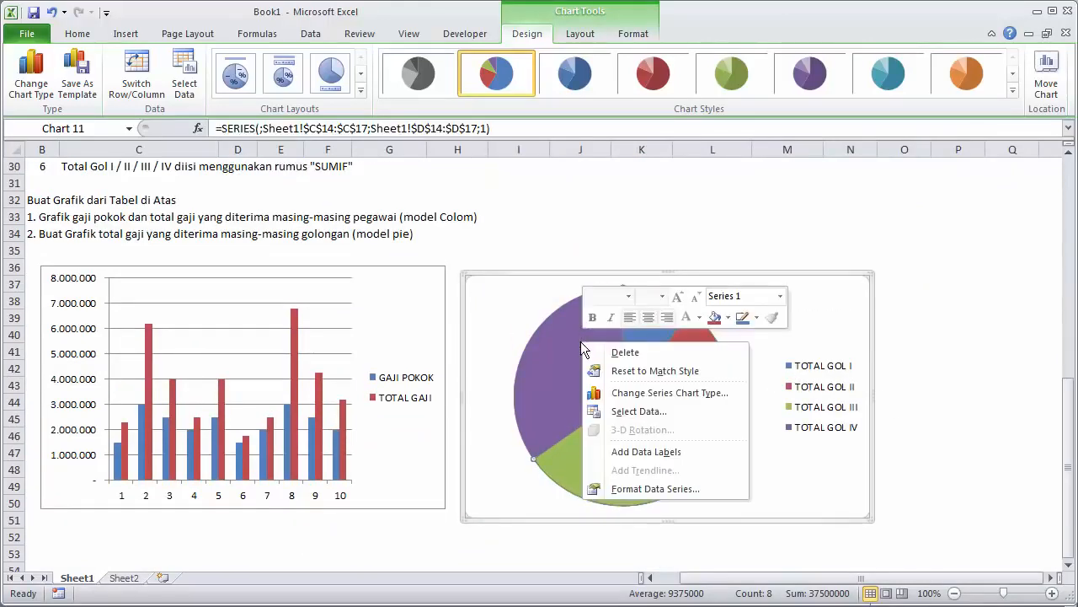
{"action": "left_click", "coordinate": [629, 449]}
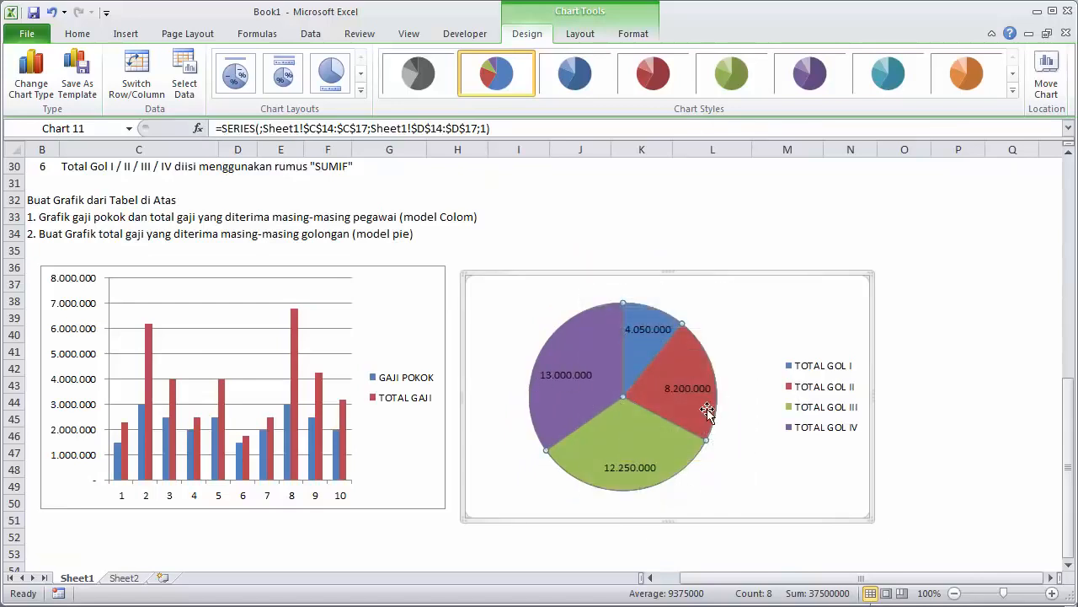
Enlarge the GOL totals pie chart slightly so its upper edge lines up with the column chart in row 36, and deselect it.
{"action": "left_click", "coordinate": [902, 383]}
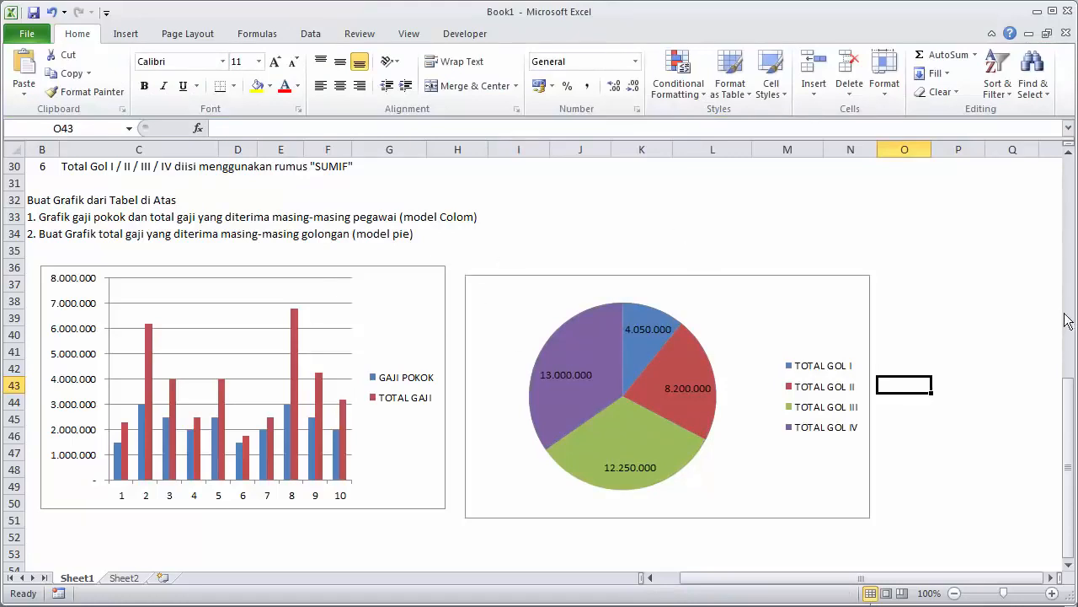
{"action": "left_click", "coordinate": [568, 281]}
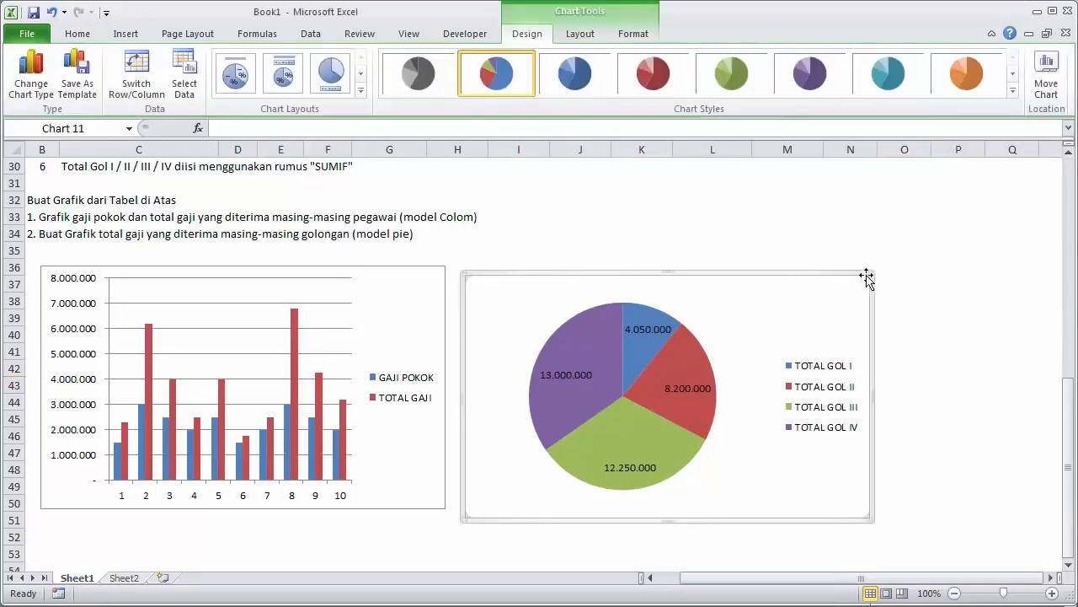
{"action": "mouse_move", "coordinate": [869, 276]}
{"action": "left_mouse_down"}
{"action": "mouse_move", "coordinate": [884, 257]}
{"action": "mouse_move", "coordinate": [878, 265]}
{"action": "left_mouse_up"}
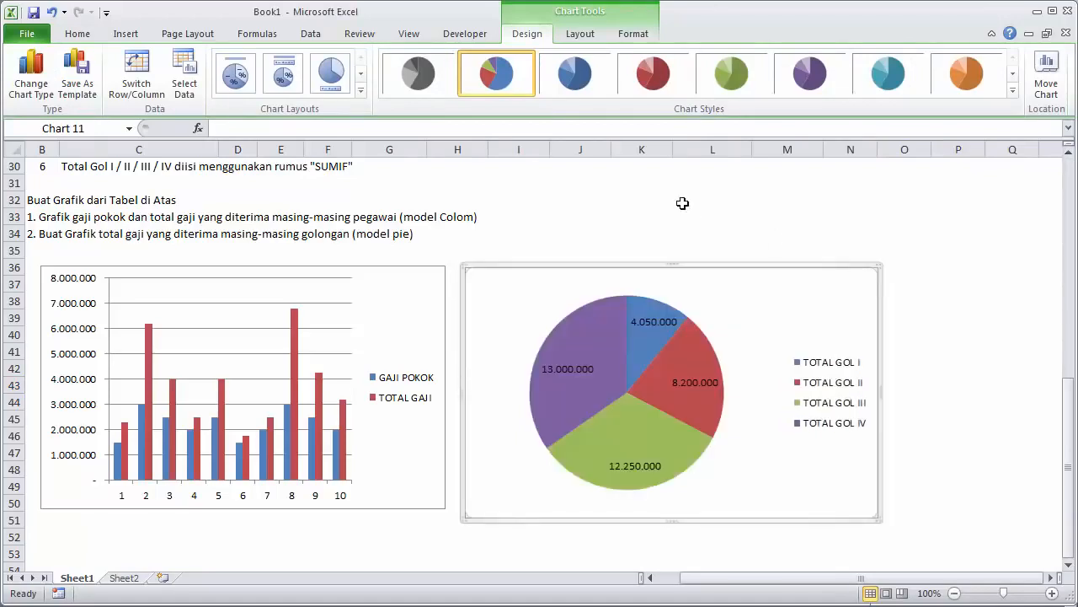
{"action": "left_click", "coordinate": [953, 312]}
{"action": "left_click", "coordinate": [849, 375]}
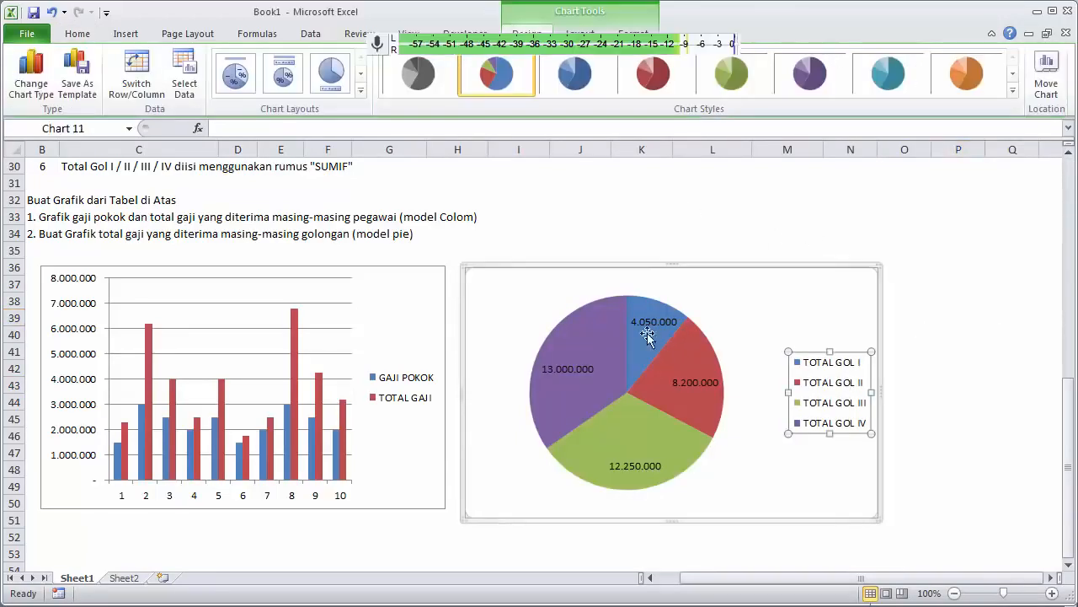
{"action": "left_click", "coordinate": [637, 327]}
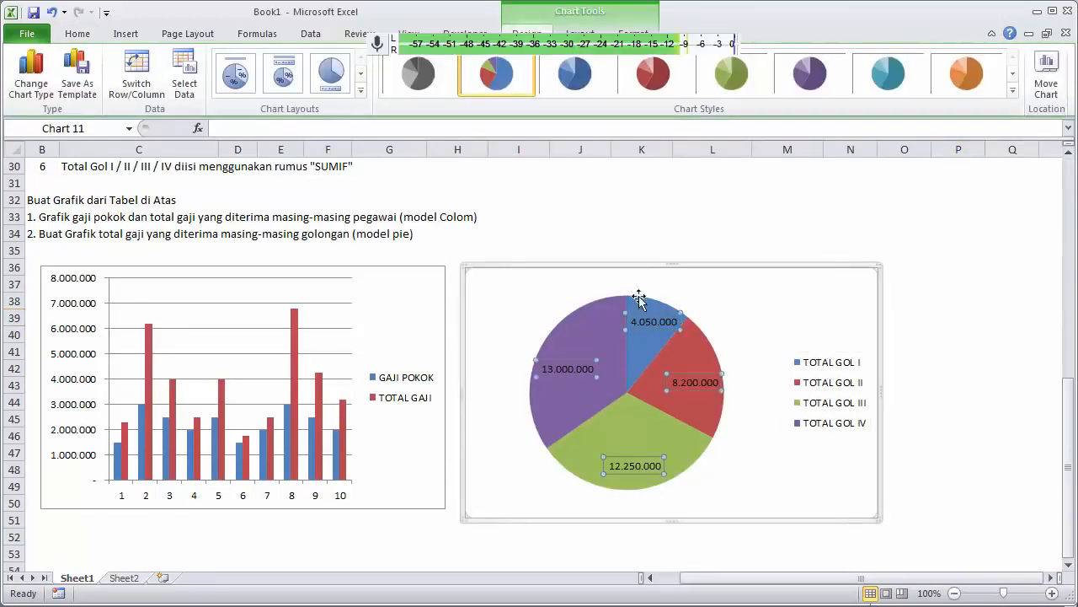
{"action": "left_click", "coordinate": [950, 310]}
Review the nested IF formula in cell G3 of the Jabatan Struktural column against the written rules below the salary table.
{"action": "left_click_drag", "start_coordinate": [1068, 440], "coordinate": [1072, 206]}
{"action": "left_click_drag", "start_coordinate": [923, 459], "coordinate": [3, 416]}
{"action": "left_click", "coordinate": [913, 201]}
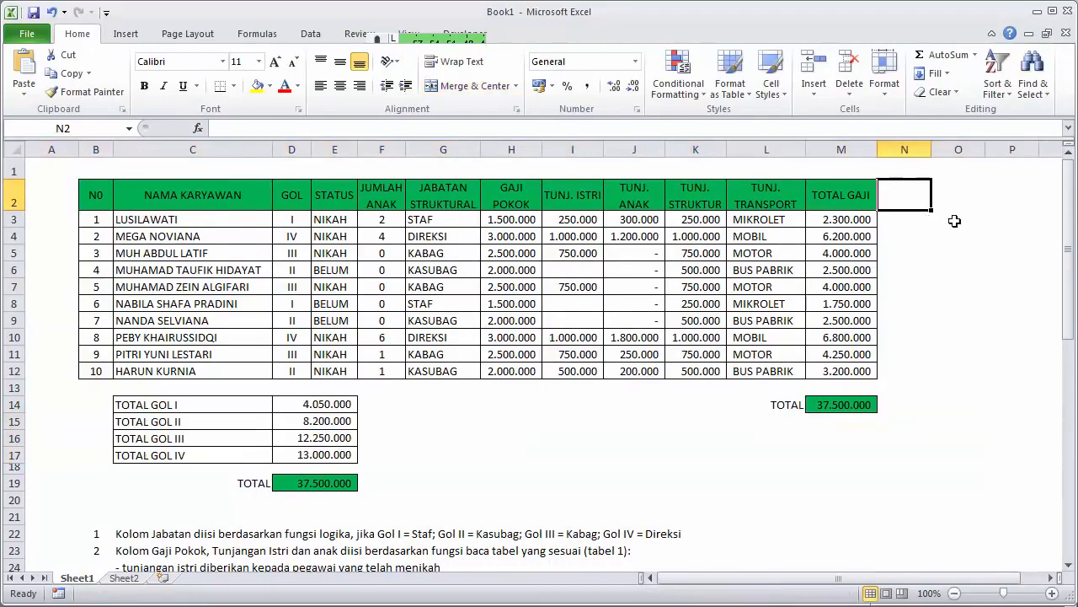
{"action": "left_click", "coordinate": [450, 222]}
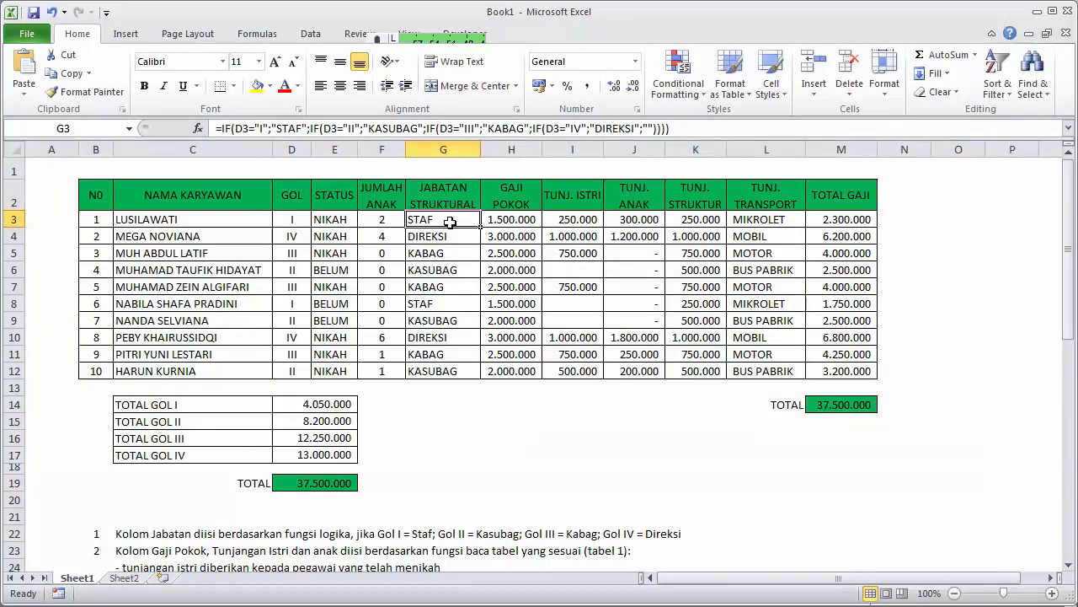
{"action": "double_click", "coordinate": [457, 219]}
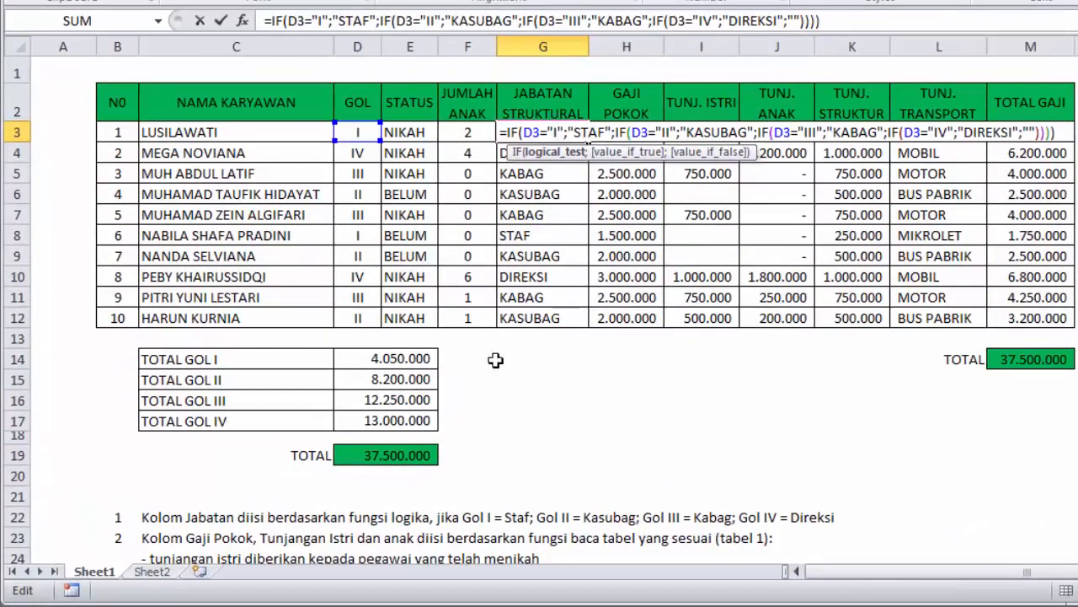
{"action": "scroll", "coordinate": [495, 360], "scroll_direction": "down", "scroll_amount": 2}
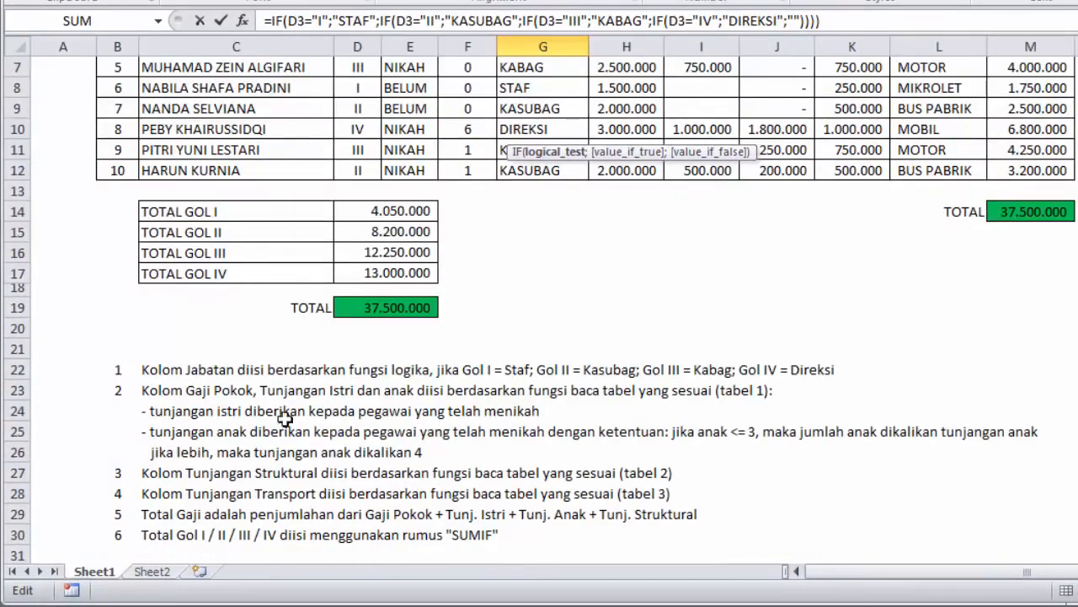
{"action": "scroll", "coordinate": [325, 410], "scroll_direction": "up", "scroll_amount": 2}
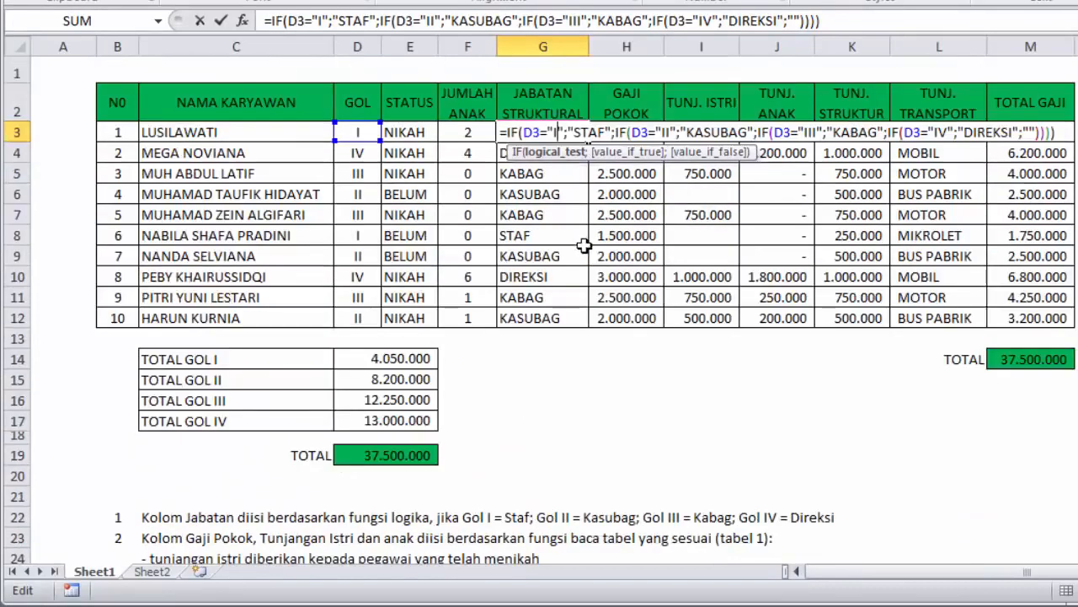
{"action": "key", "text": "Return"}
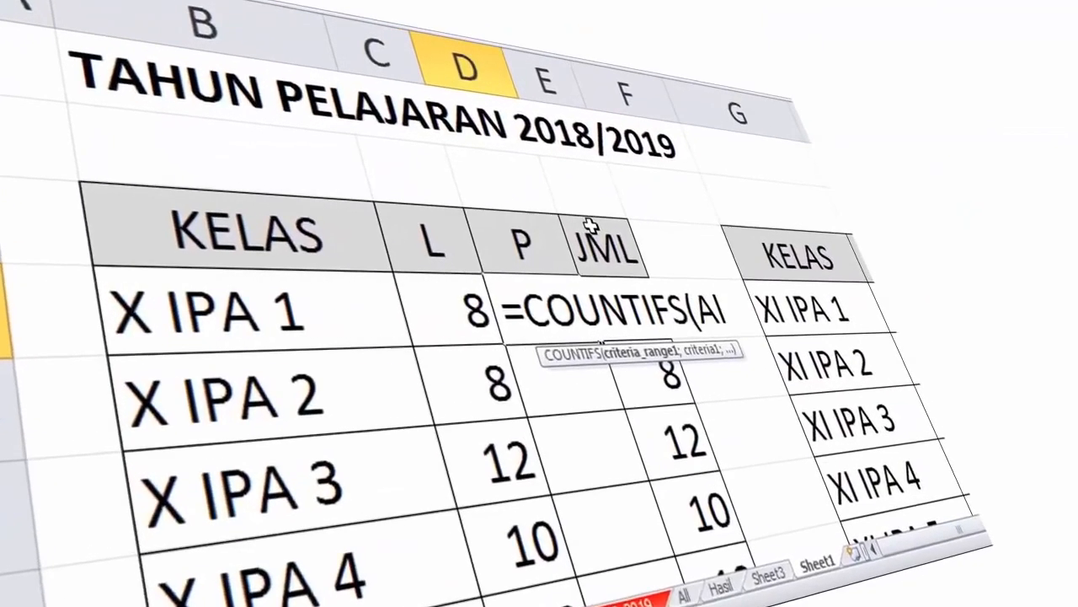
{"action": "type", "text": "l!$D$2:D1092"}
{"action": "key", "text": "F4"}
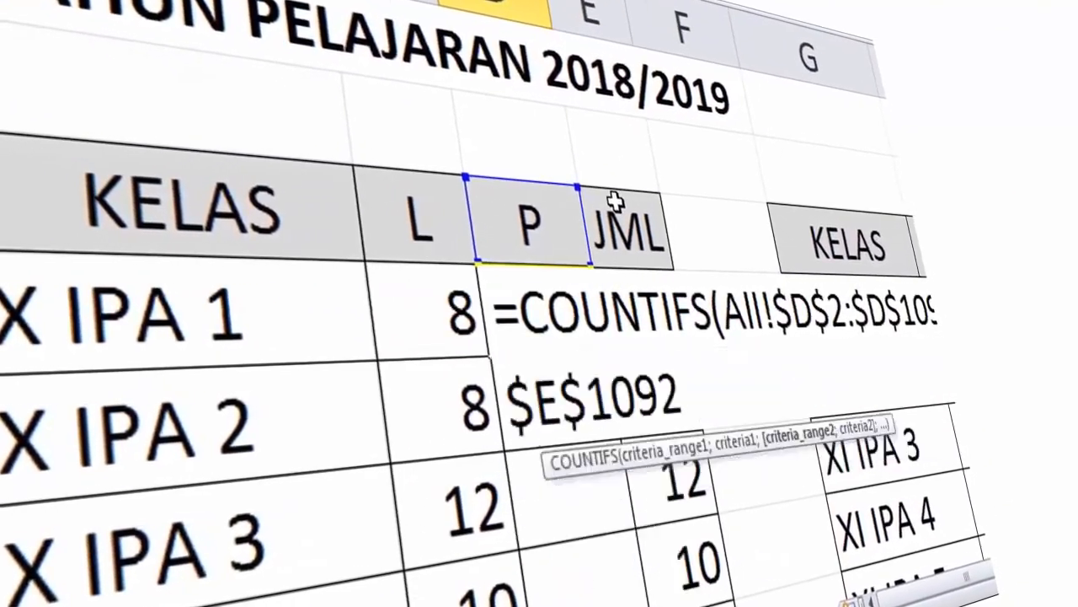